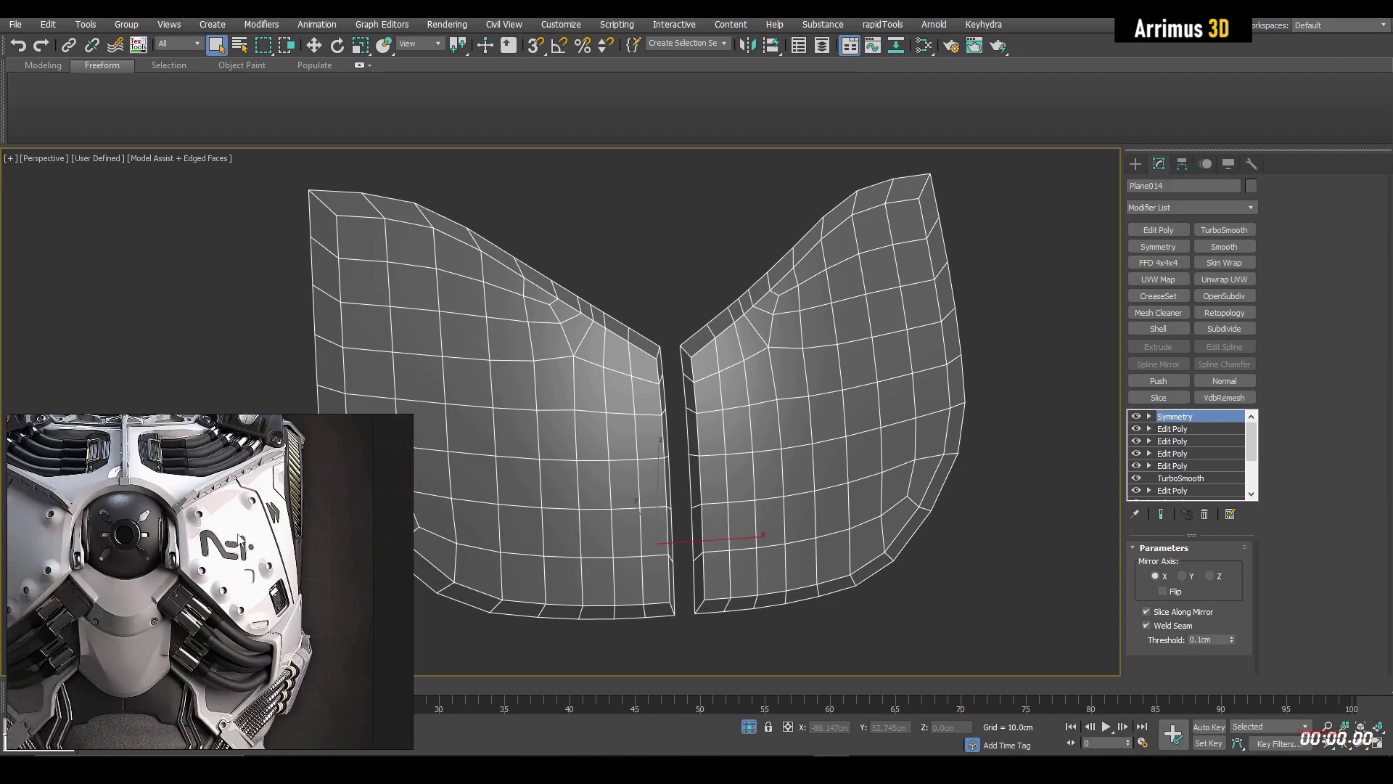
Step: Add an Edit Poly modifier directly beneath Symmetry, enter edge editing and clear the existing edge selection
{"action": "scroll", "coordinate": [700, 408], "scroll_direction": "down", "scroll_amount": 3}
{"action": "middle_click_drag", "start_coordinate": [208, 485], "coordinate": [199, 544]}
{"action": "scroll", "coordinate": [189, 531], "scroll_direction": "up", "scroll_amount": 4}
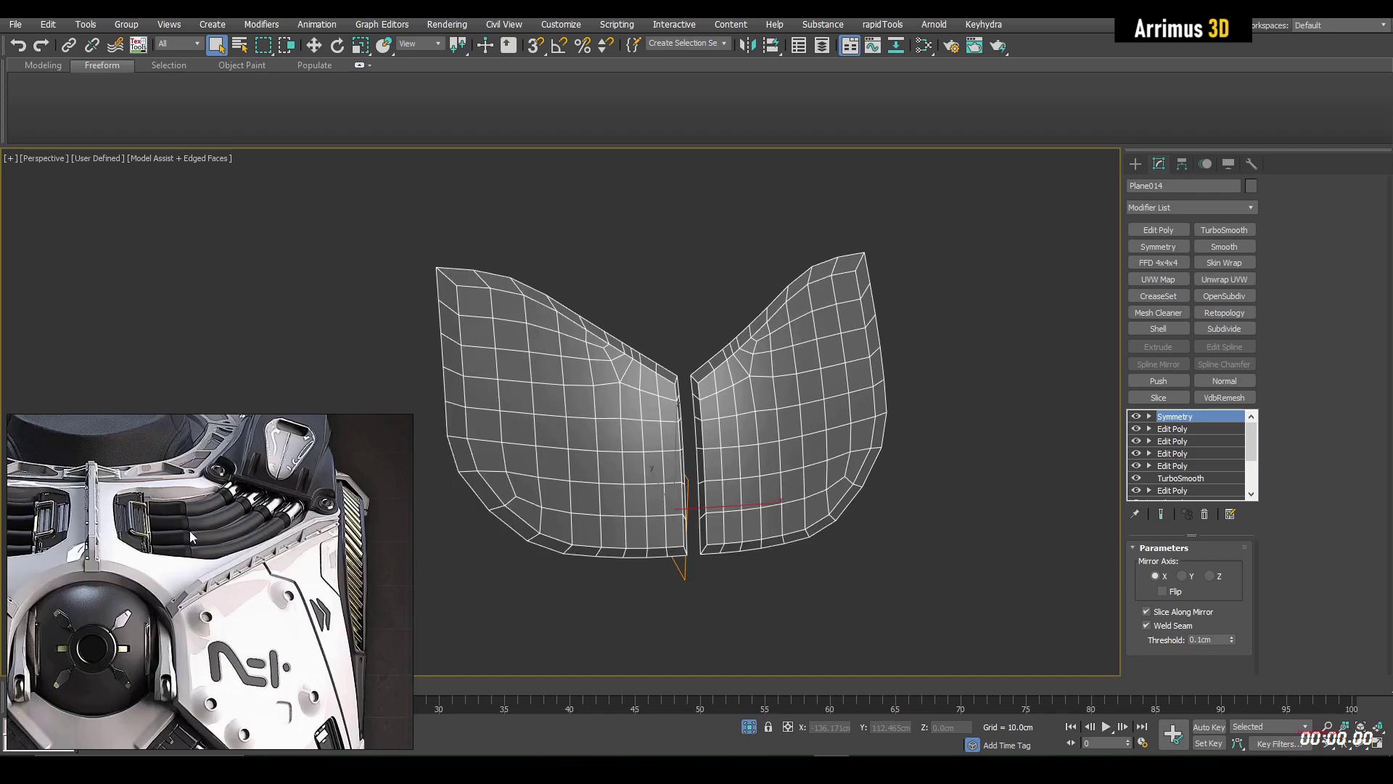
{"action": "middle_click_drag", "start_coordinate": [791, 451], "coordinate": [676, 496]}
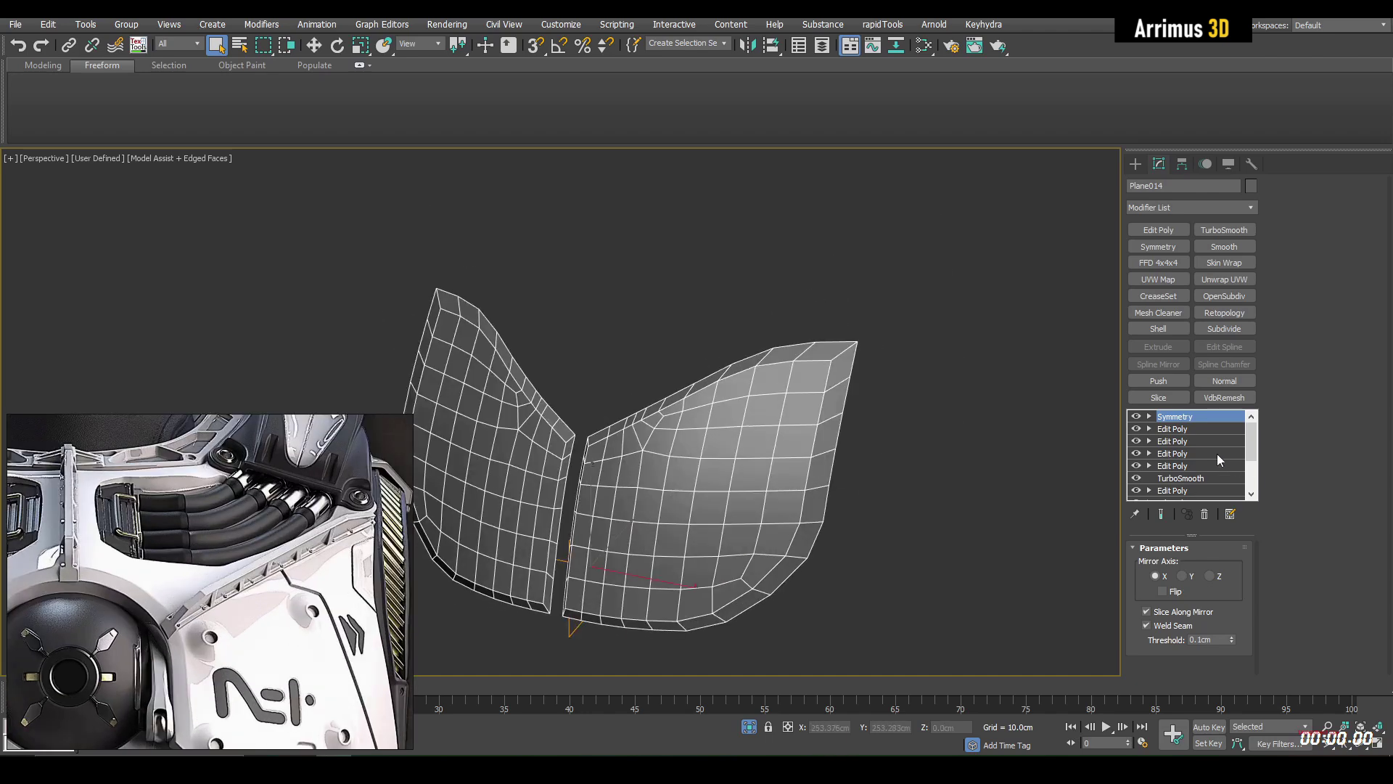
{"action": "left_click", "coordinate": [1186, 434]}
{"action": "key", "text": "2"}
{"action": "scroll", "coordinate": [808, 393], "scroll_direction": "up", "scroll_amount": 3}
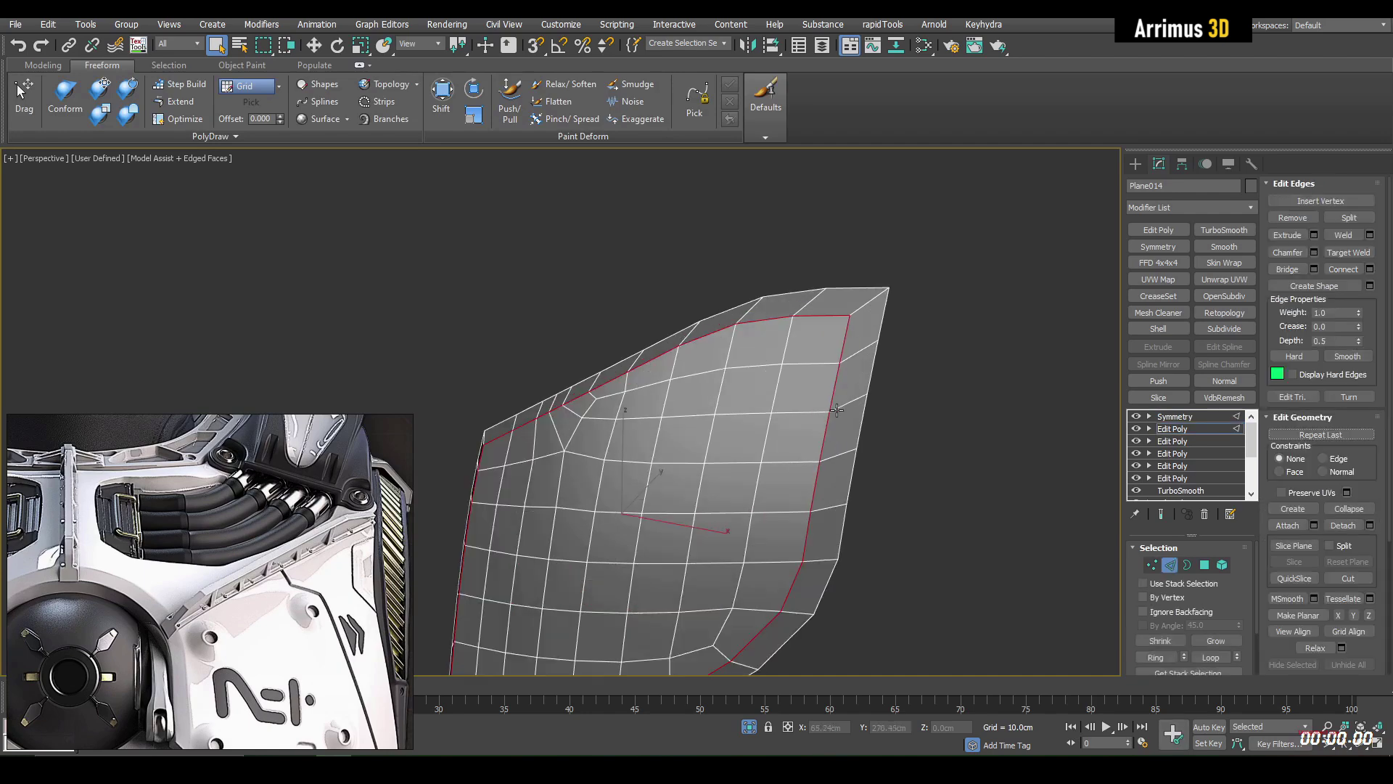
{"action": "middle_click_drag", "start_coordinate": [834, 346], "coordinate": [837, 290]}
{"action": "left_click", "coordinate": [913, 316]}
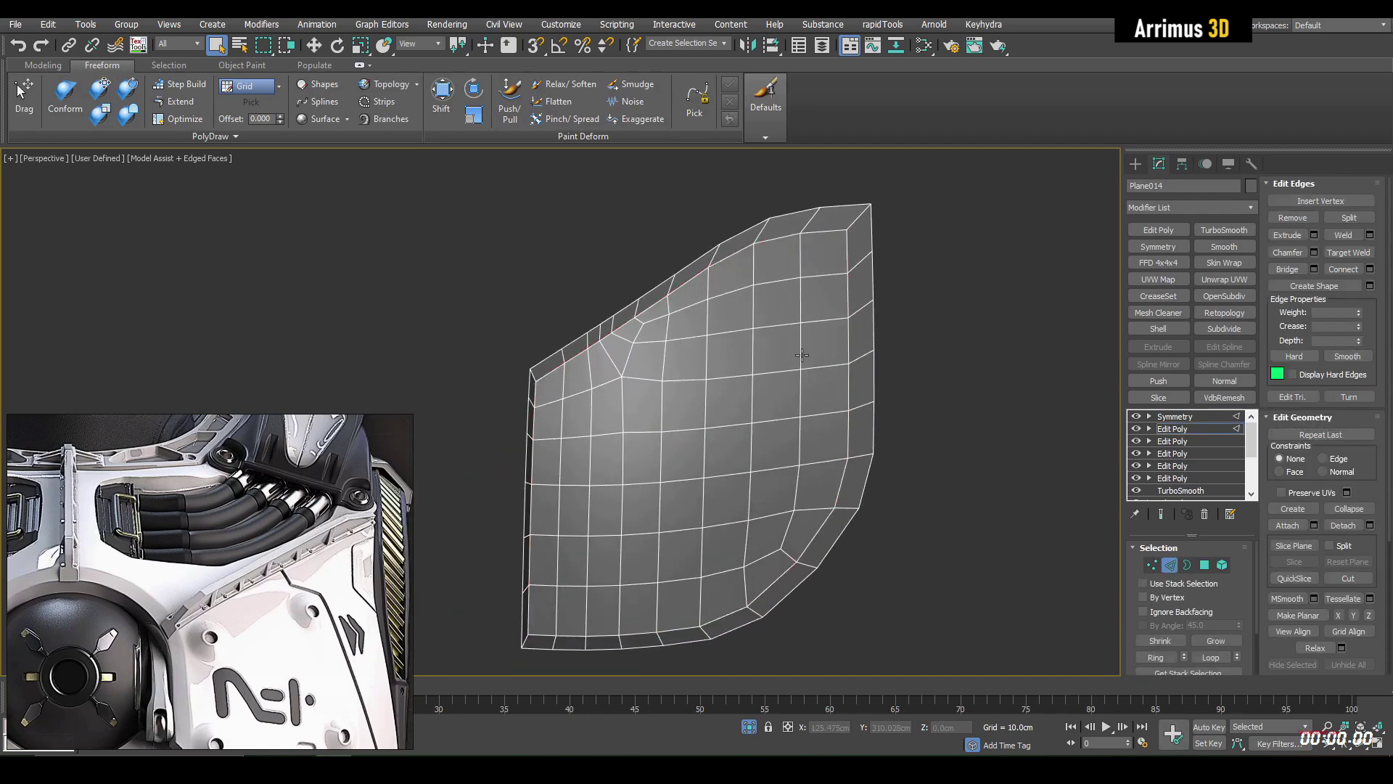
{"action": "middle_click_drag", "start_coordinate": [815, 358], "coordinate": [804, 355], "text": "alt"}
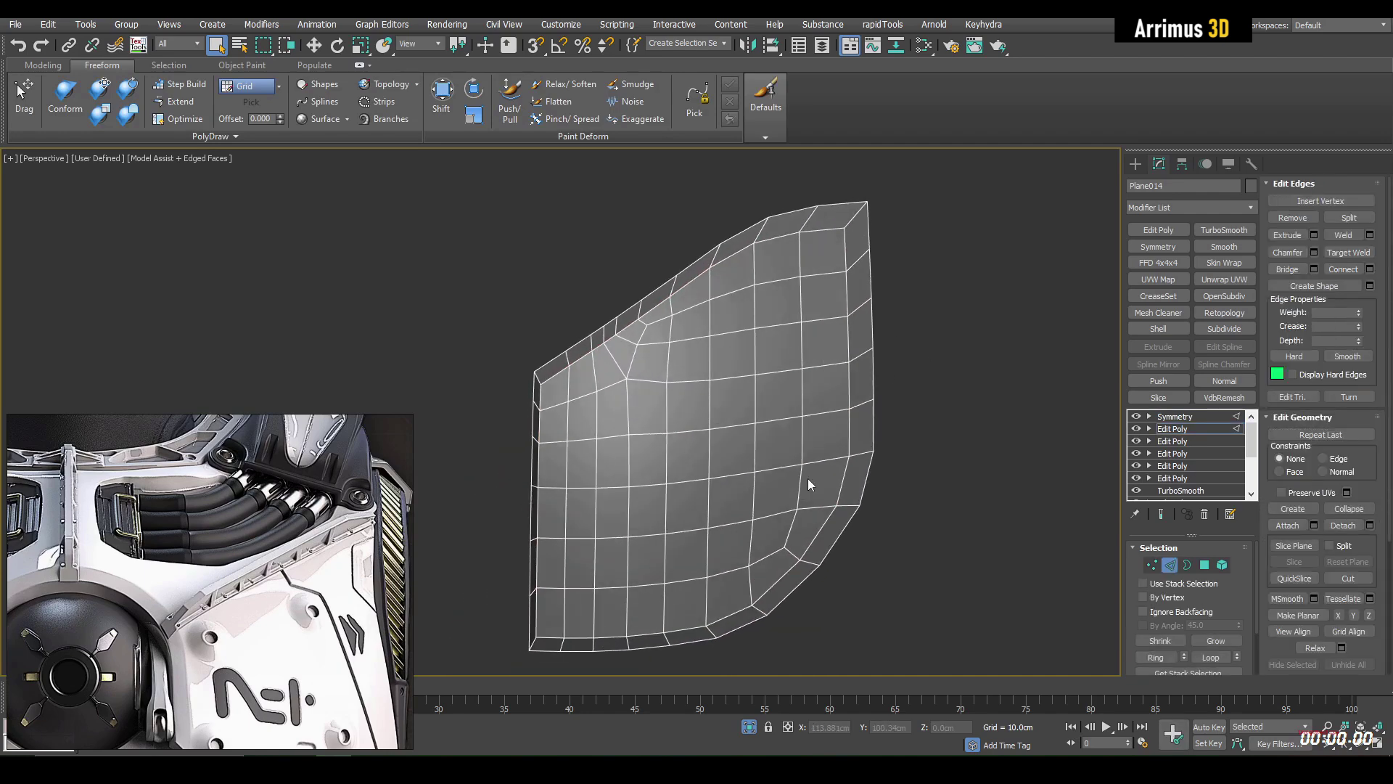
Step: Select a vertical run of edges through the middle of the right-hand plate and create a shape from it
{"action": "key", "text": "p"}
{"action": "left_click", "coordinate": [711, 550]}
{"action": "left_click", "coordinate": [721, 355]}
{"action": "right_click", "coordinate": [720, 355]}
{"action": "middle_click_drag", "start_coordinate": [783, 381], "coordinate": [828, 416]}
{"action": "left_click", "coordinate": [1347, 290]}
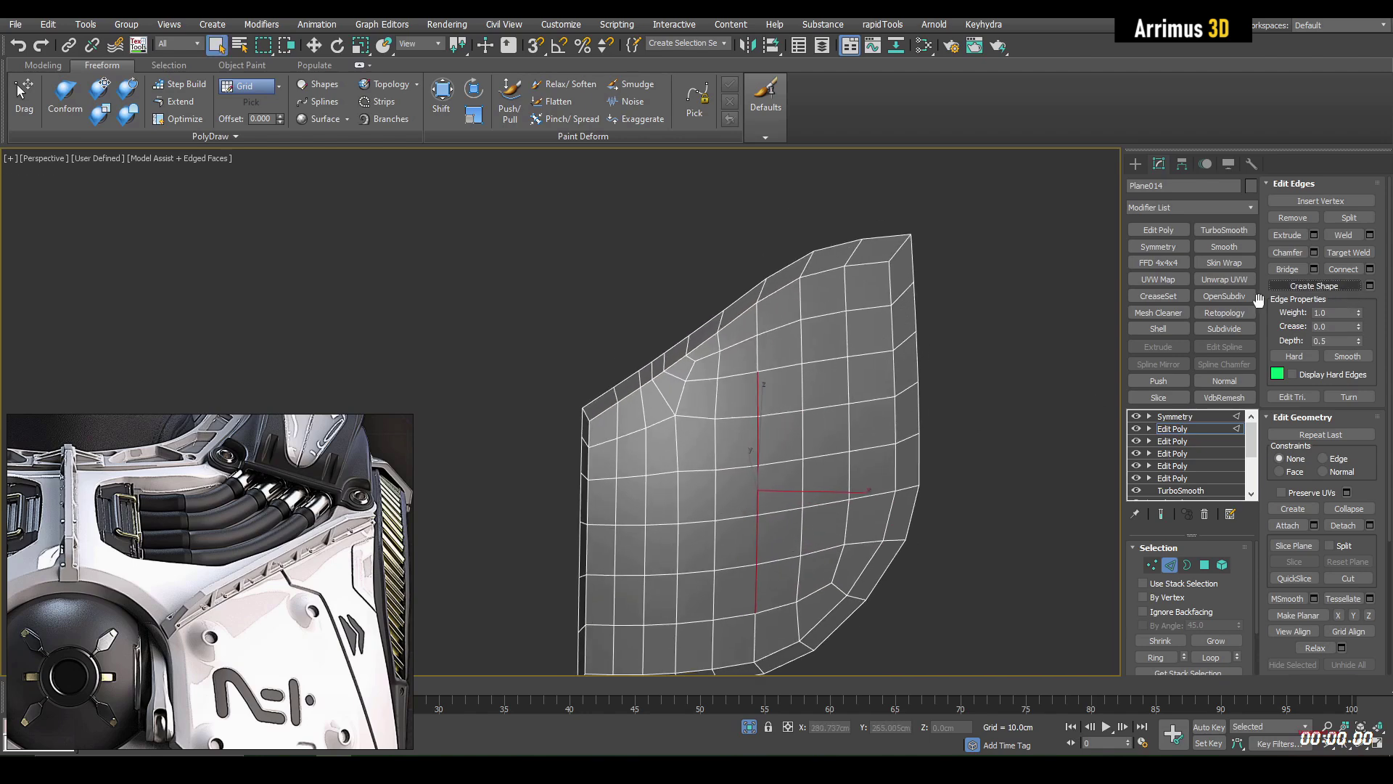
Step: Leave edge editing, select the extracted spline and move it out beside the right-hand plate
{"action": "scroll", "coordinate": [816, 360], "scroll_direction": "up", "scroll_amount": 5}
{"action": "key", "text": "2"}
{"action": "scroll", "coordinate": [844, 350], "scroll_direction": "down", "scroll_amount": 5}
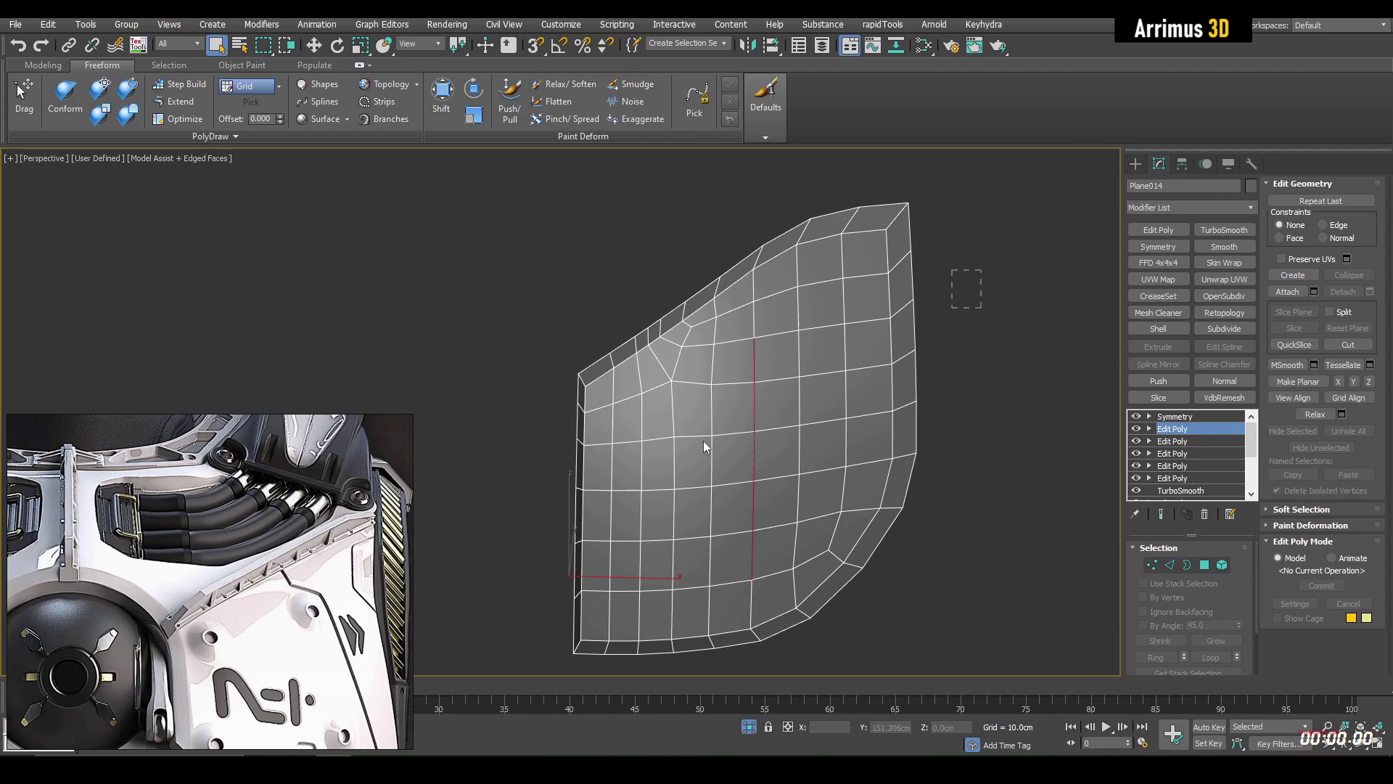
{"action": "left_click_drag", "start_coordinate": [703, 442], "coordinate": [689, 450]}
{"action": "left_click", "coordinate": [815, 357], "text": "alt"}
{"action": "middle_click_drag", "start_coordinate": [831, 384], "coordinate": [811, 408]}
{"action": "scroll", "coordinate": [838, 439], "scroll_direction": "down", "scroll_amount": 4}
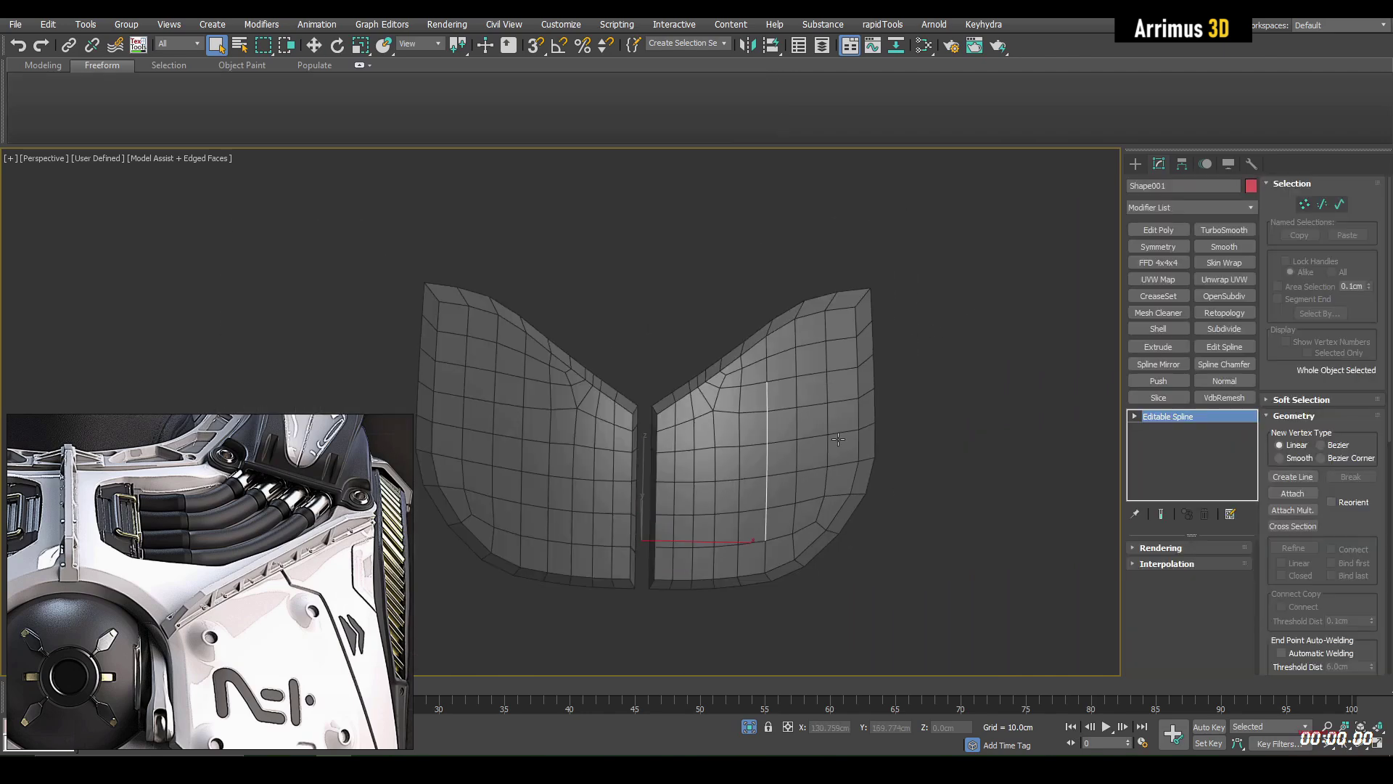
{"action": "key", "text": "w"}
{"action": "left_click_drag", "start_coordinate": [716, 544], "coordinate": [960, 532]}
{"action": "key", "text": "q"}
{"action": "middle_click_drag", "start_coordinate": [961, 532], "coordinate": [873, 491]}
Step: Enable the spline's rendering in the viewport and set its radial thickness to 6.68 cm
{"action": "left_click", "coordinate": [1162, 548]}
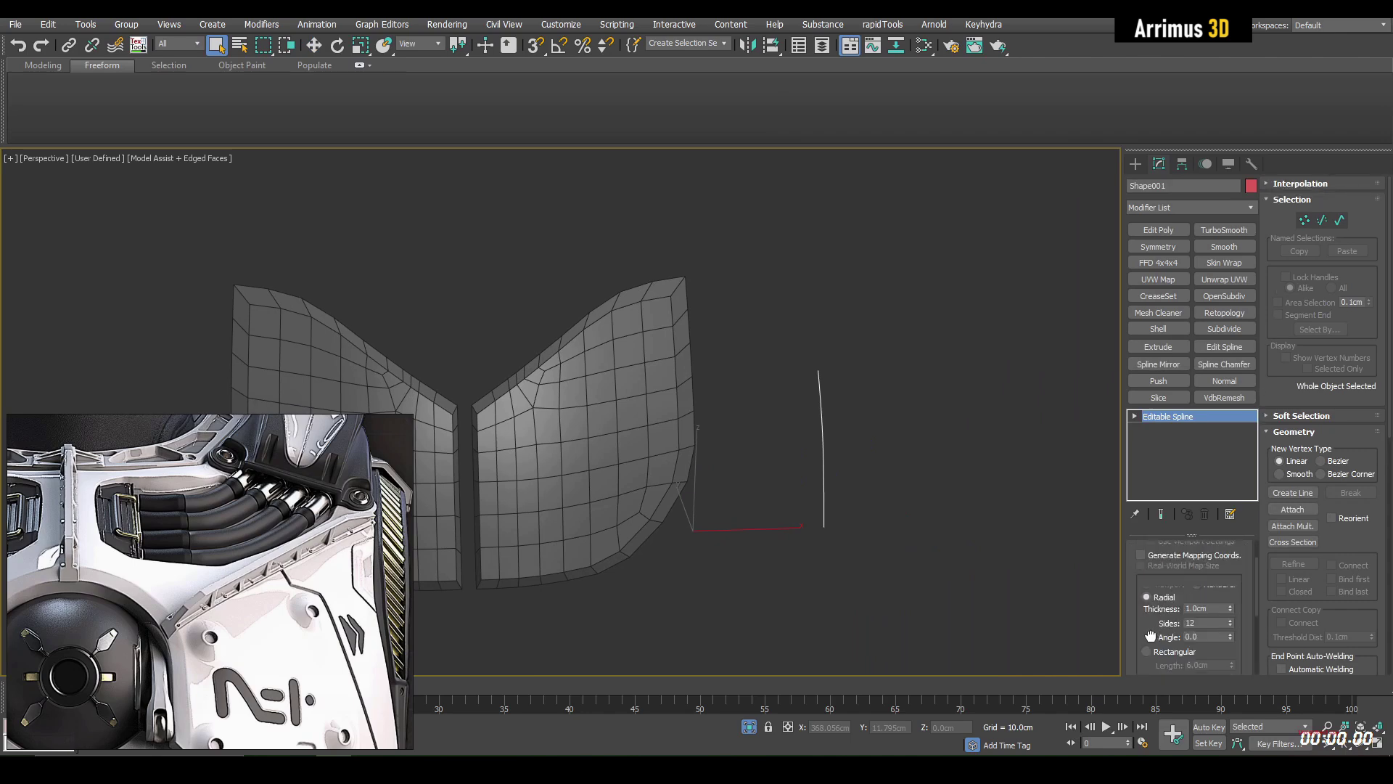
{"action": "left_click", "coordinate": [1141, 574]}
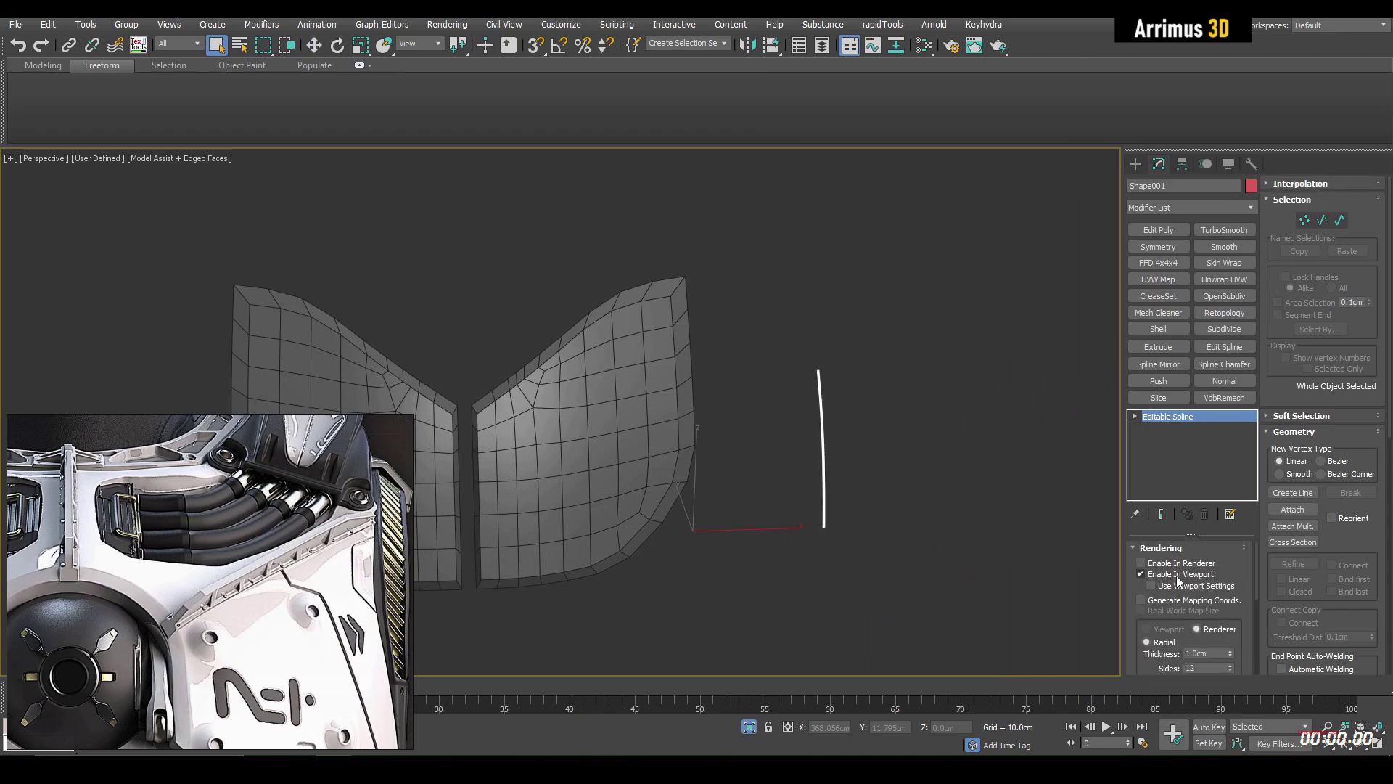
{"action": "scroll", "coordinate": [1161, 660], "scroll_direction": "down", "scroll_amount": 3}
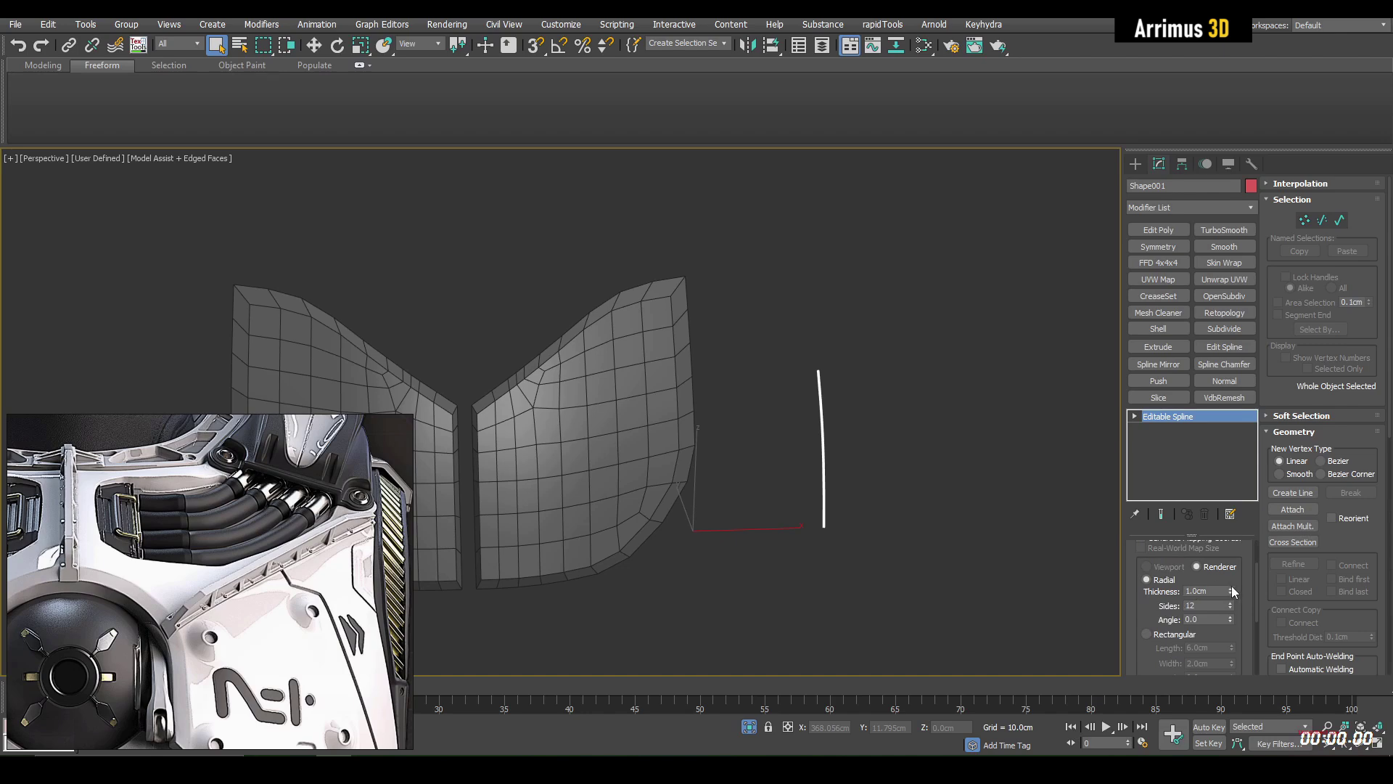
{"action": "left_click_drag", "start_coordinate": [1231, 592], "coordinate": [1251, 202]}
{"action": "scroll", "coordinate": [971, 420], "scroll_direction": "up", "scroll_amount": 3}
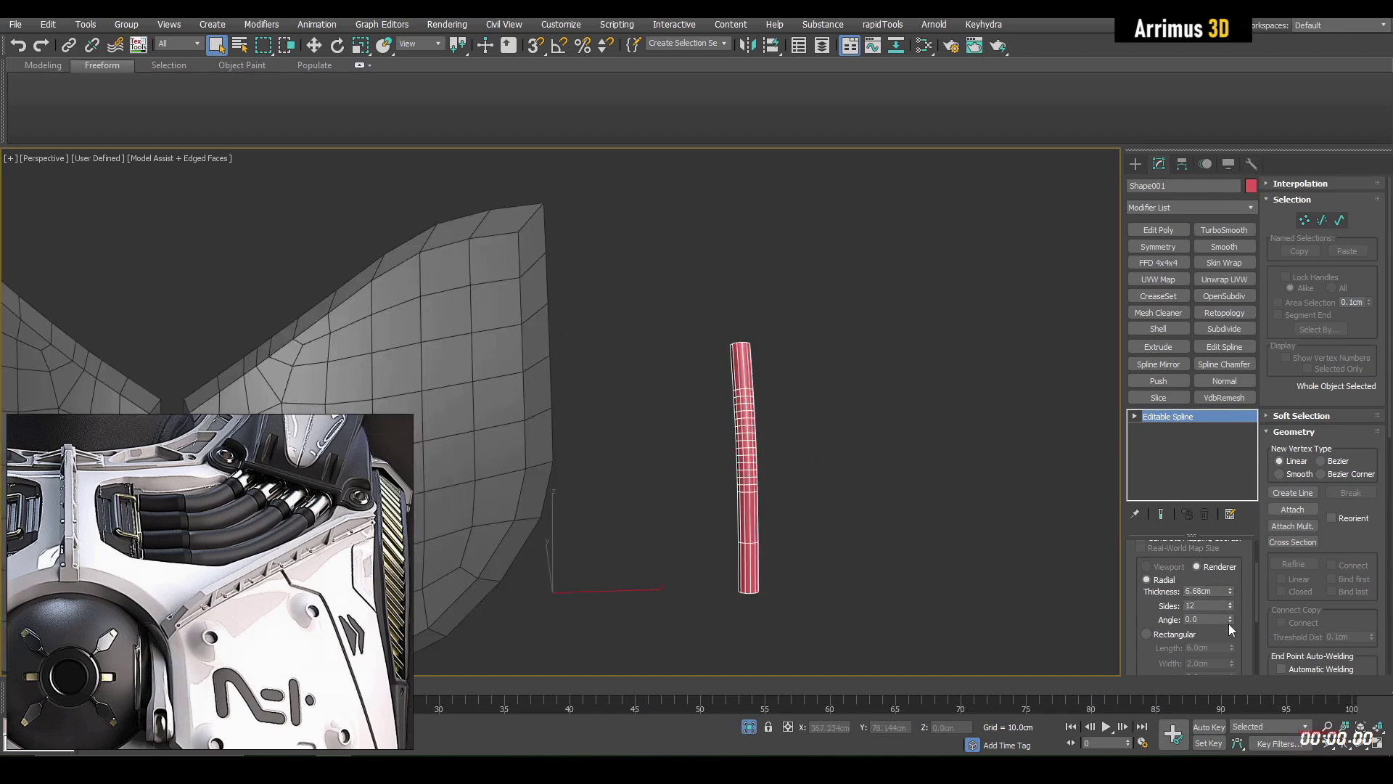
Step: Reduce the radial tube's sides to 4 and then to 3
{"action": "left_click_drag", "start_coordinate": [1230, 621], "coordinate": [1241, 622]}
{"action": "left_click_drag", "start_coordinate": [1152, 613], "coordinate": [1014, 486]}
{"action": "scroll", "coordinate": [794, 427], "scroll_direction": "up", "scroll_amount": 6}
{"action": "right_click", "coordinate": [1014, 486]}
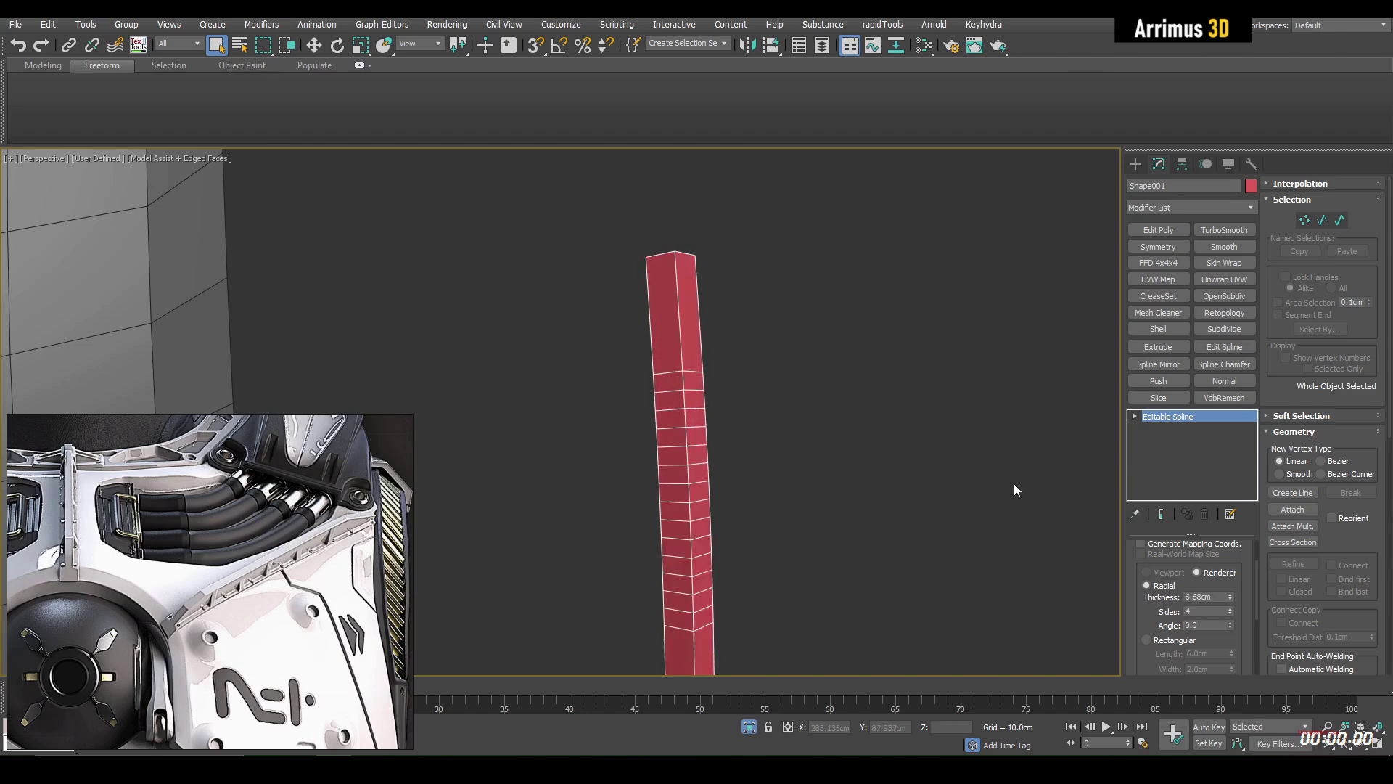
{"action": "mouse_move", "coordinate": [1231, 614]}
{"action": "left_mouse_down"}
{"action": "mouse_move", "coordinate": [1238, 464]}
{"action": "mouse_move", "coordinate": [1231, 627]}
{"action": "mouse_move", "coordinate": [1231, 615]}
{"action": "left_mouse_up"}
{"action": "right_click", "coordinate": [1232, 628]}
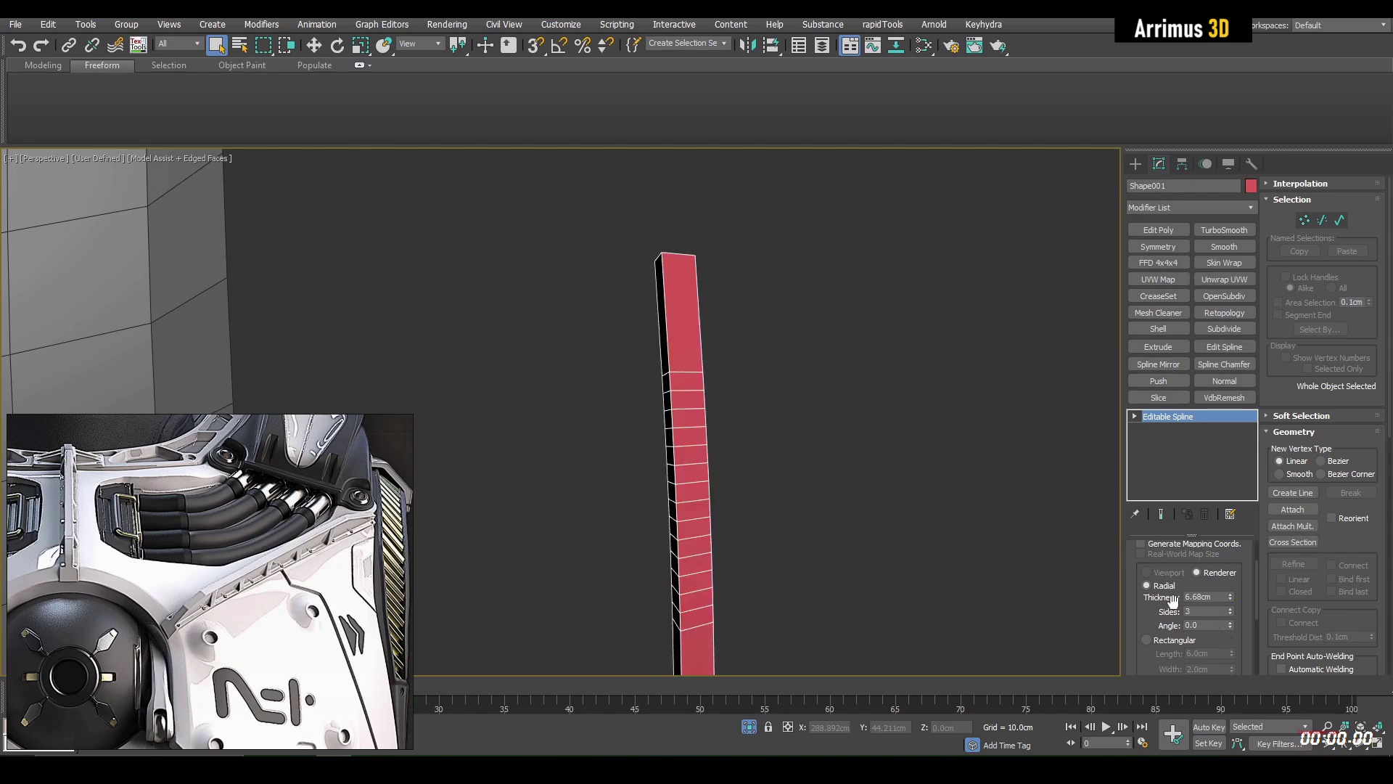
Step: Try a different radial angle on the three-sided tube and undo the change
{"action": "middle_click_drag", "start_coordinate": [895, 582], "coordinate": [784, 349], "text": "alt"}
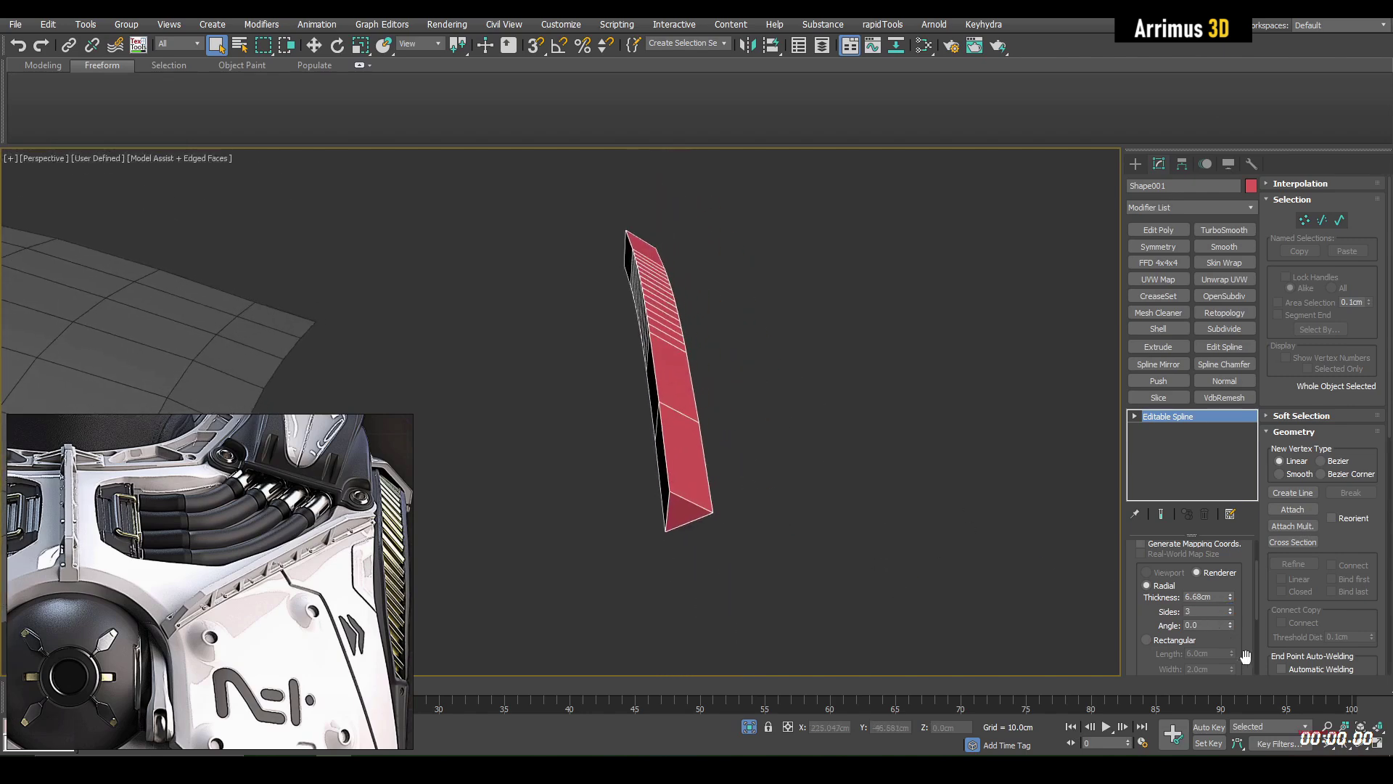
{"action": "left_click_drag", "start_coordinate": [1232, 626], "coordinate": [1232, 639]}
{"action": "key", "text": "ctrl+z"}
{"action": "middle_click_drag", "start_coordinate": [902, 513], "coordinate": [907, 595], "text": "alt"}
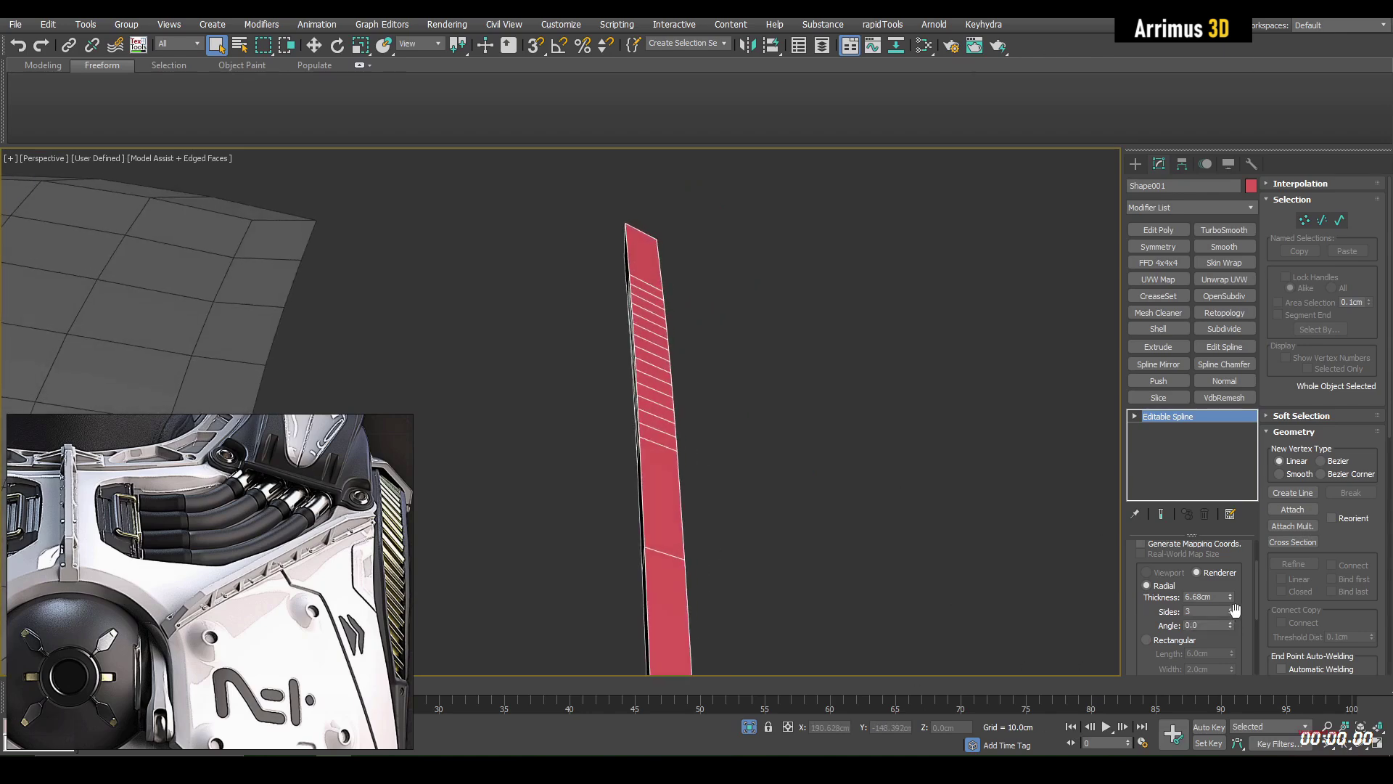
Step: Set the radial tube's number of sides to 8
{"action": "left_click", "coordinate": [1230, 608]}
{"action": "left_click", "coordinate": [1230, 608]}
{"action": "left_click", "coordinate": [1230, 608]}
{"action": "left_click", "coordinate": [1230, 608]}
{"action": "left_click", "coordinate": [1230, 608]}
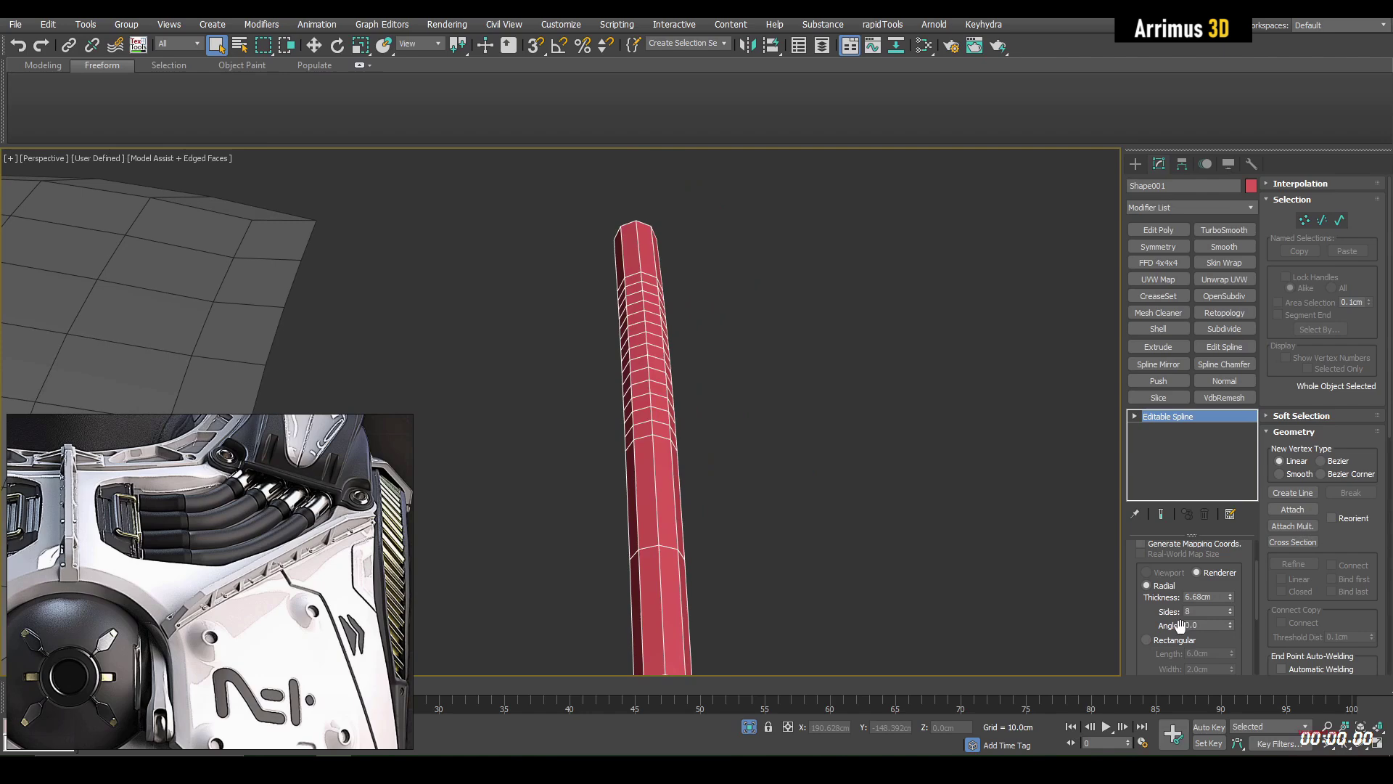
Step: Switch the spline's cross-section to Rectangular with a length of 1.2 cm and a width of 8.56 cm
{"action": "left_click", "coordinate": [1147, 639]}
{"action": "middle_click_drag", "start_coordinate": [923, 563], "coordinate": [810, 511], "text": "alt"}
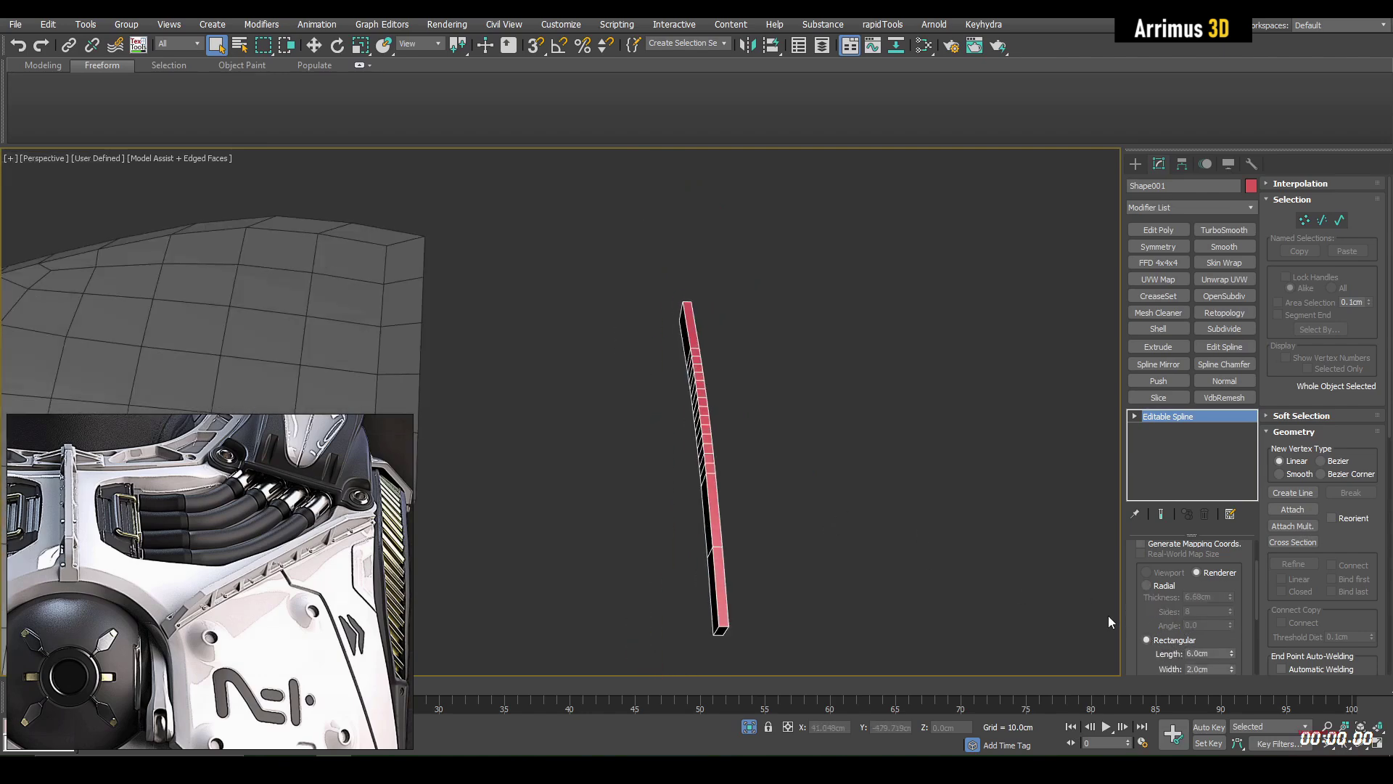
{"action": "middle_click_drag", "start_coordinate": [859, 563], "coordinate": [890, 534], "text": "alt"}
{"action": "scroll", "coordinate": [890, 535], "scroll_direction": "up", "scroll_amount": 5}
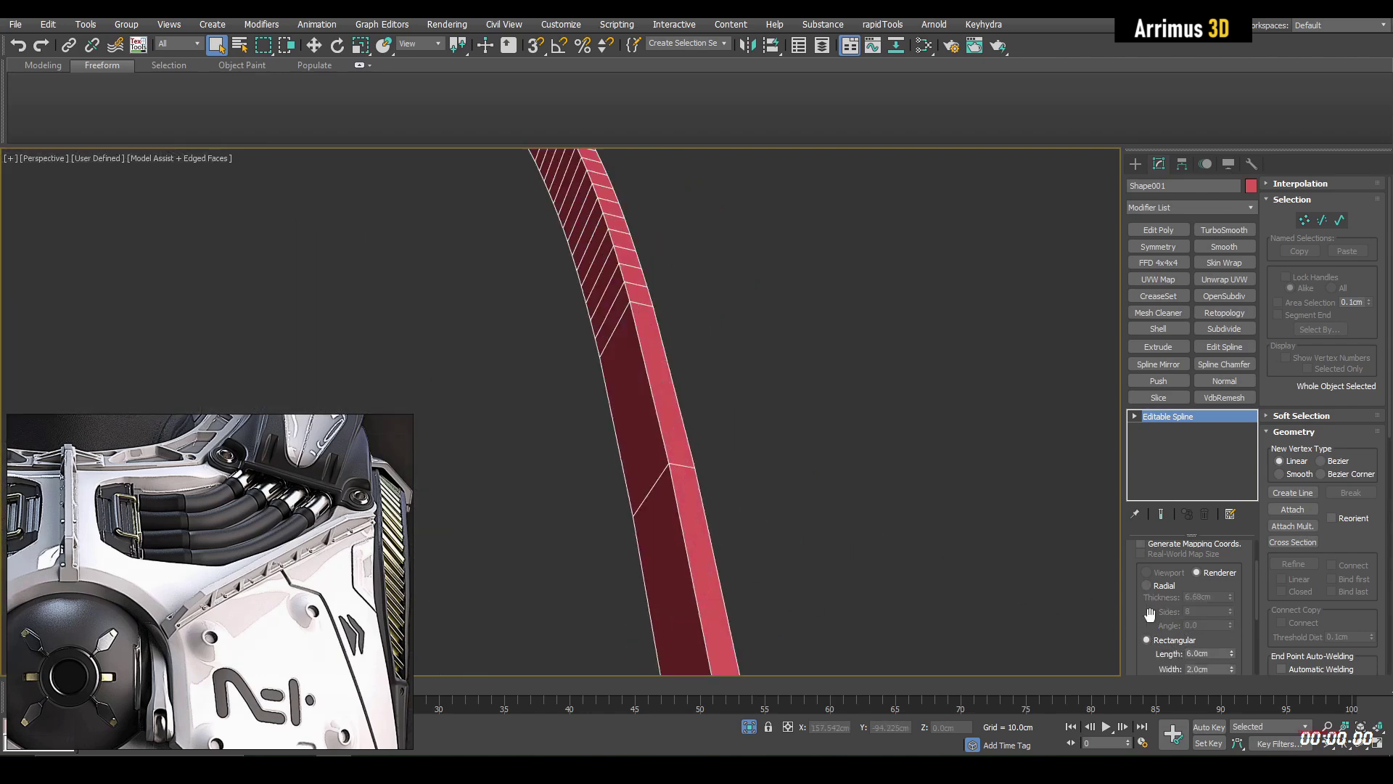
{"action": "scroll", "coordinate": [1150, 615], "scroll_direction": "down", "scroll_amount": 2}
{"action": "left_click_drag", "start_coordinate": [1237, 633], "coordinate": [1226, 675]}
{"action": "scroll", "coordinate": [970, 552], "scroll_direction": "down", "scroll_amount": 4}
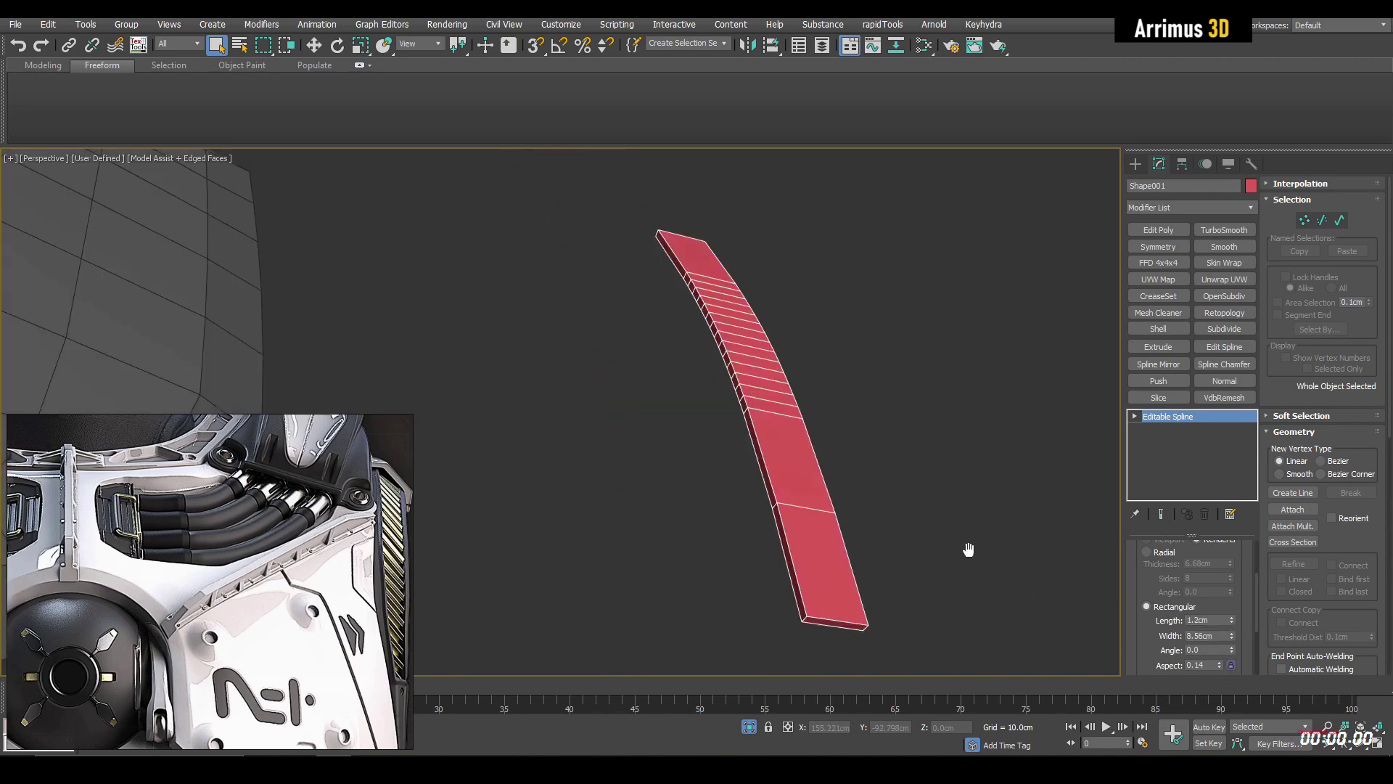
{"action": "middle_click_drag", "start_coordinate": [968, 550], "coordinate": [1146, 614], "text": "alt"}
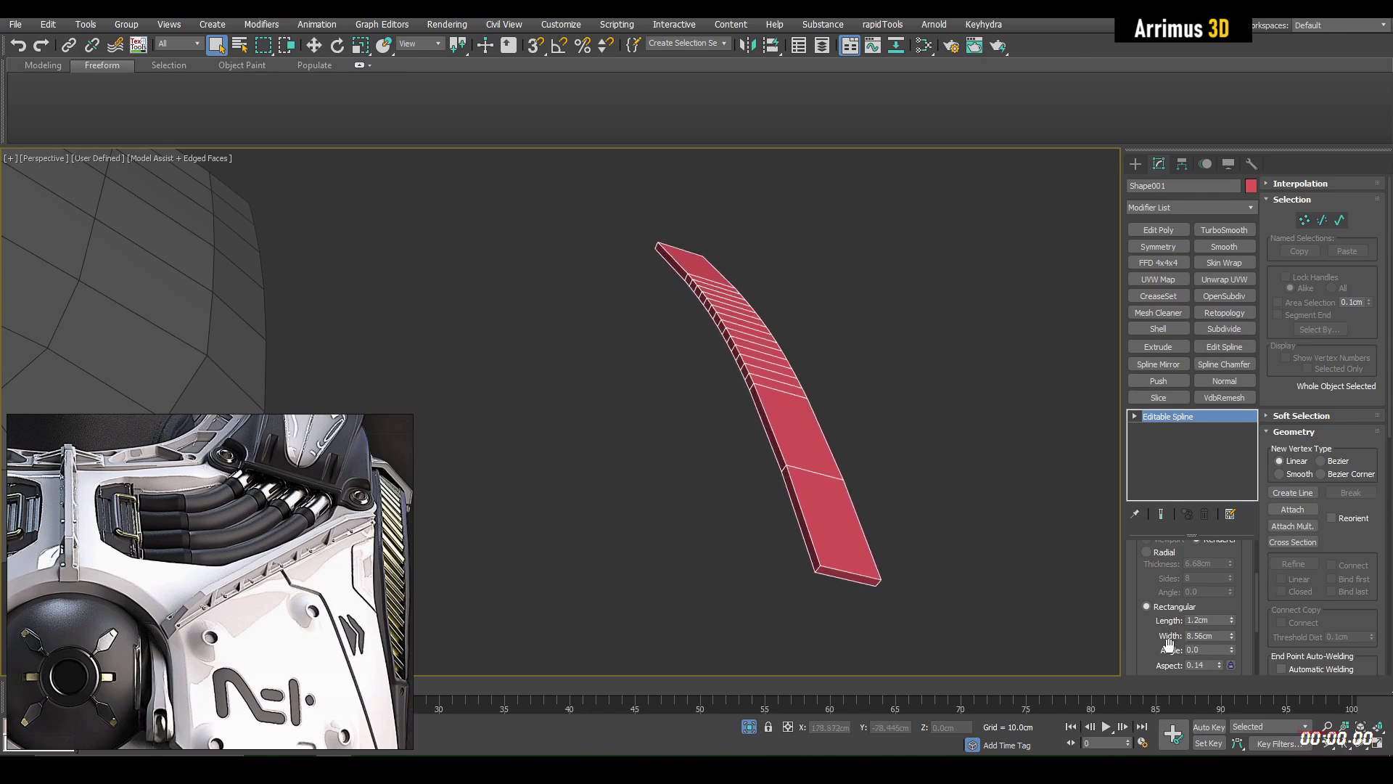
{"action": "mouse_move", "coordinate": [1169, 645]}
{"action": "left_mouse_down"}
{"action": "mouse_move", "coordinate": [1213, 327]}
{"action": "mouse_move", "coordinate": [1194, 675]}
{"action": "mouse_move", "coordinate": [1176, 262]}
{"action": "mouse_move", "coordinate": [1175, 642]}
{"action": "left_mouse_up"}
{"action": "middle_click_drag", "start_coordinate": [947, 467], "coordinate": [1162, 604], "text": "alt"}
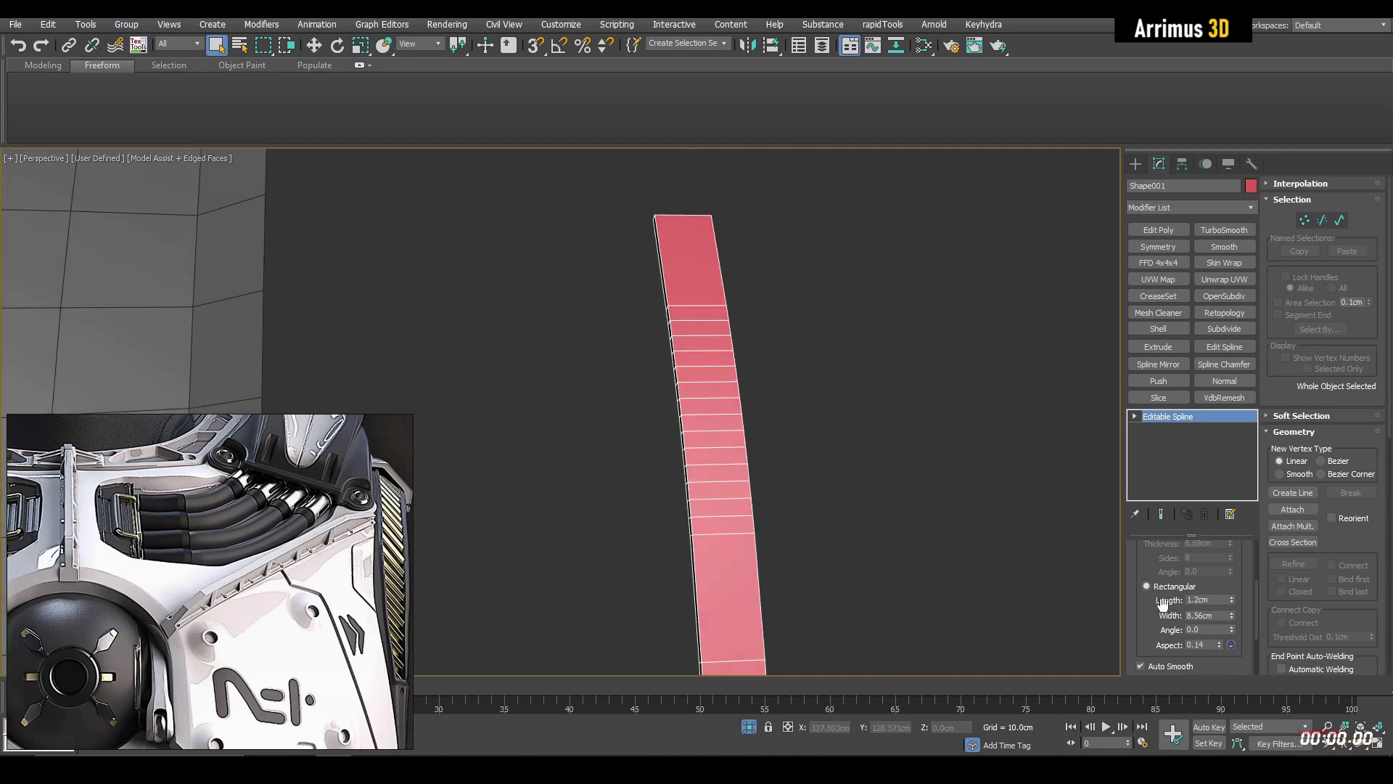
Step: Turn Auto Smooth off and back on to compare the strip's shading
{"action": "scroll", "coordinate": [1145, 564], "scroll_direction": "down", "scroll_amount": 1}
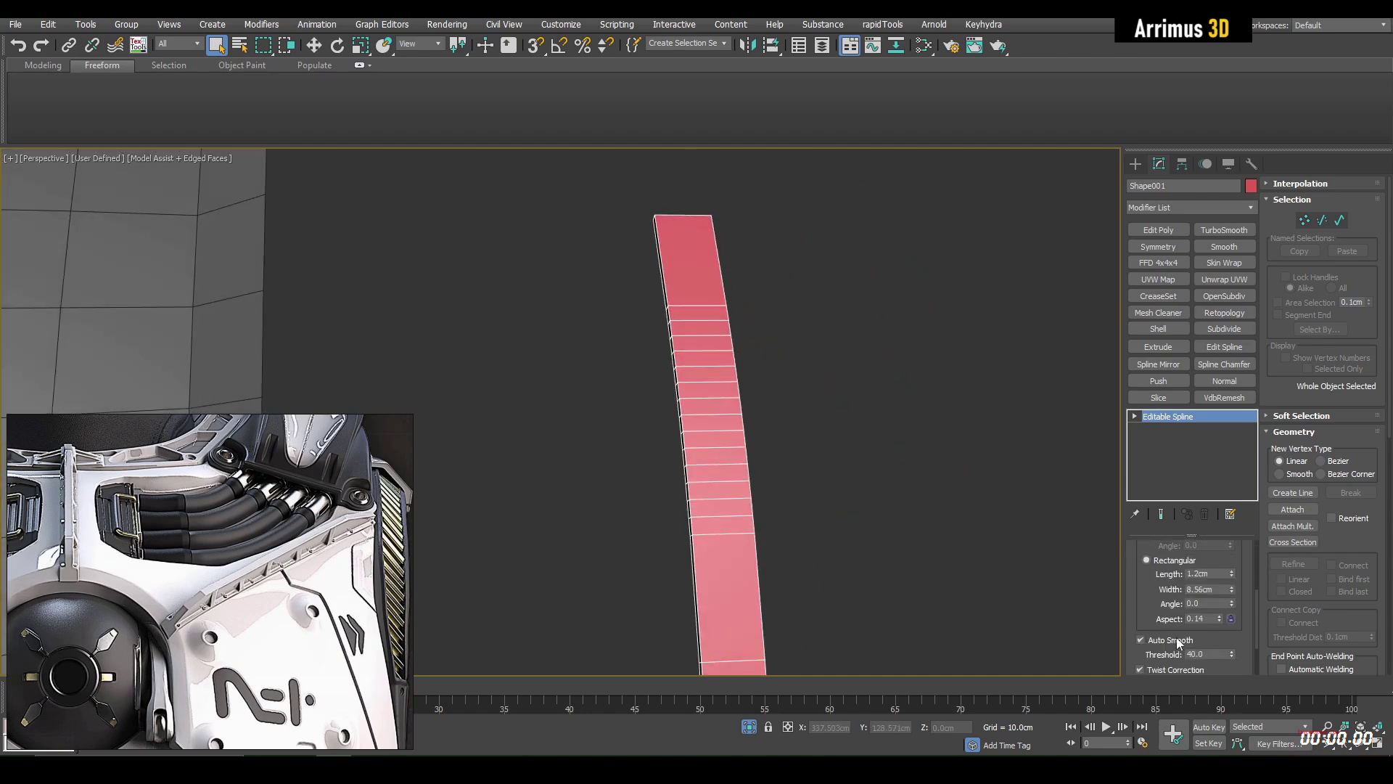
{"action": "left_click", "coordinate": [1176, 641]}
{"action": "left_click", "coordinate": [1177, 643]}
{"action": "mouse_move", "coordinate": [746, 412]}
{"action": "middle_mouse_down", "text": "alt"}
{"action": "mouse_move", "coordinate": [834, 478]}
{"action": "mouse_move", "coordinate": [961, 519]}
{"action": "middle_mouse_up", "text": "alt"}
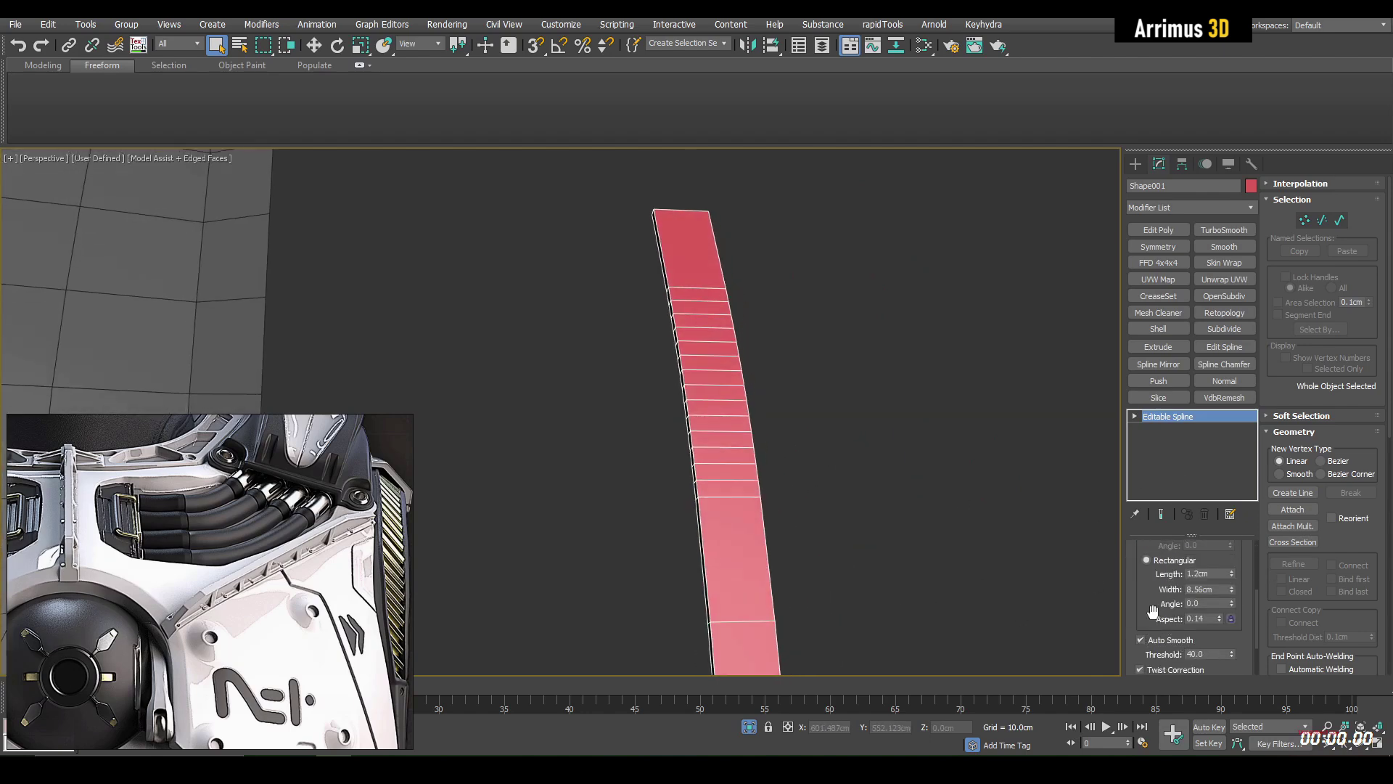
Step: Turn off Cap to leave the ends of the rectangular strip open
{"action": "left_click_drag", "start_coordinate": [1151, 602], "coordinate": [1156, 544]}
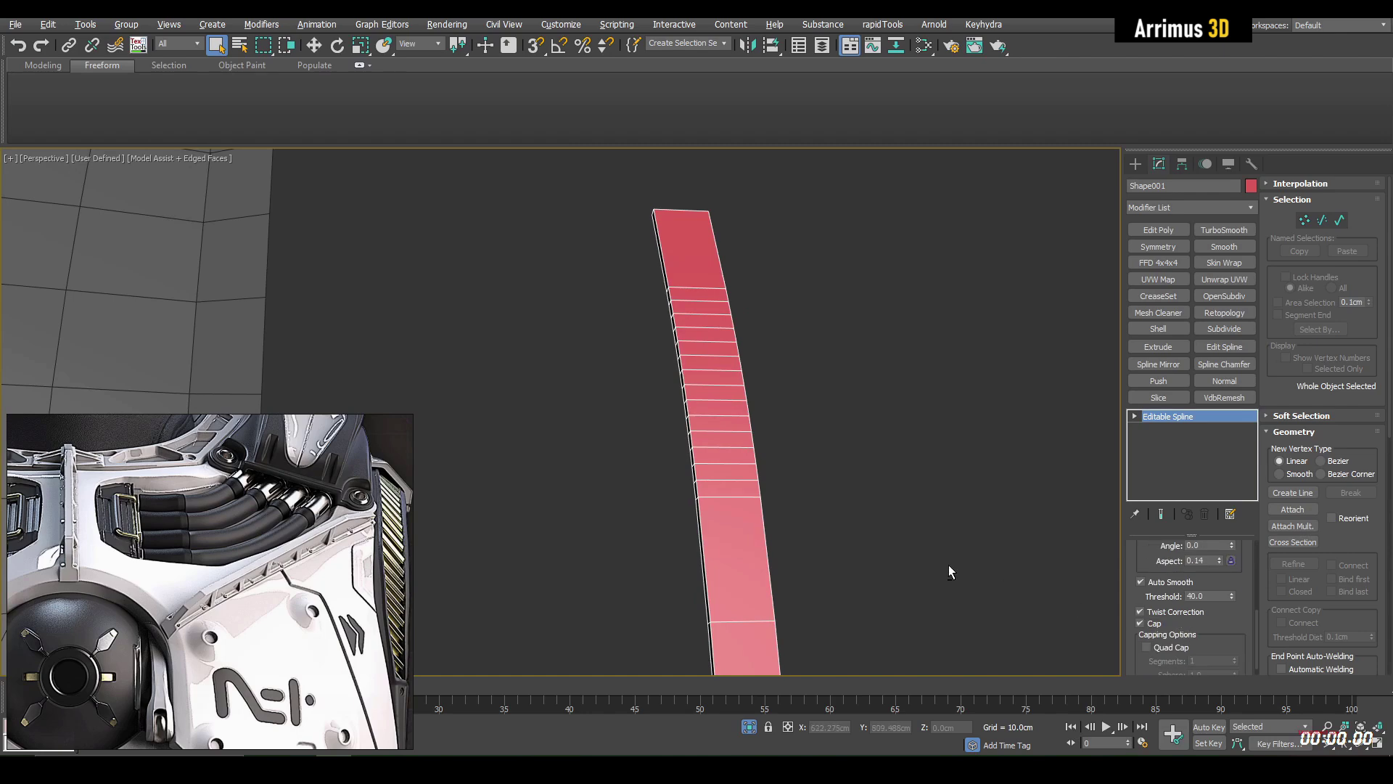
{"action": "middle_click_drag", "start_coordinate": [949, 566], "coordinate": [961, 518], "text": "alt"}
{"action": "scroll", "coordinate": [961, 518], "scroll_direction": "up", "scroll_amount": 4}
{"action": "left_click", "coordinate": [1140, 623]}
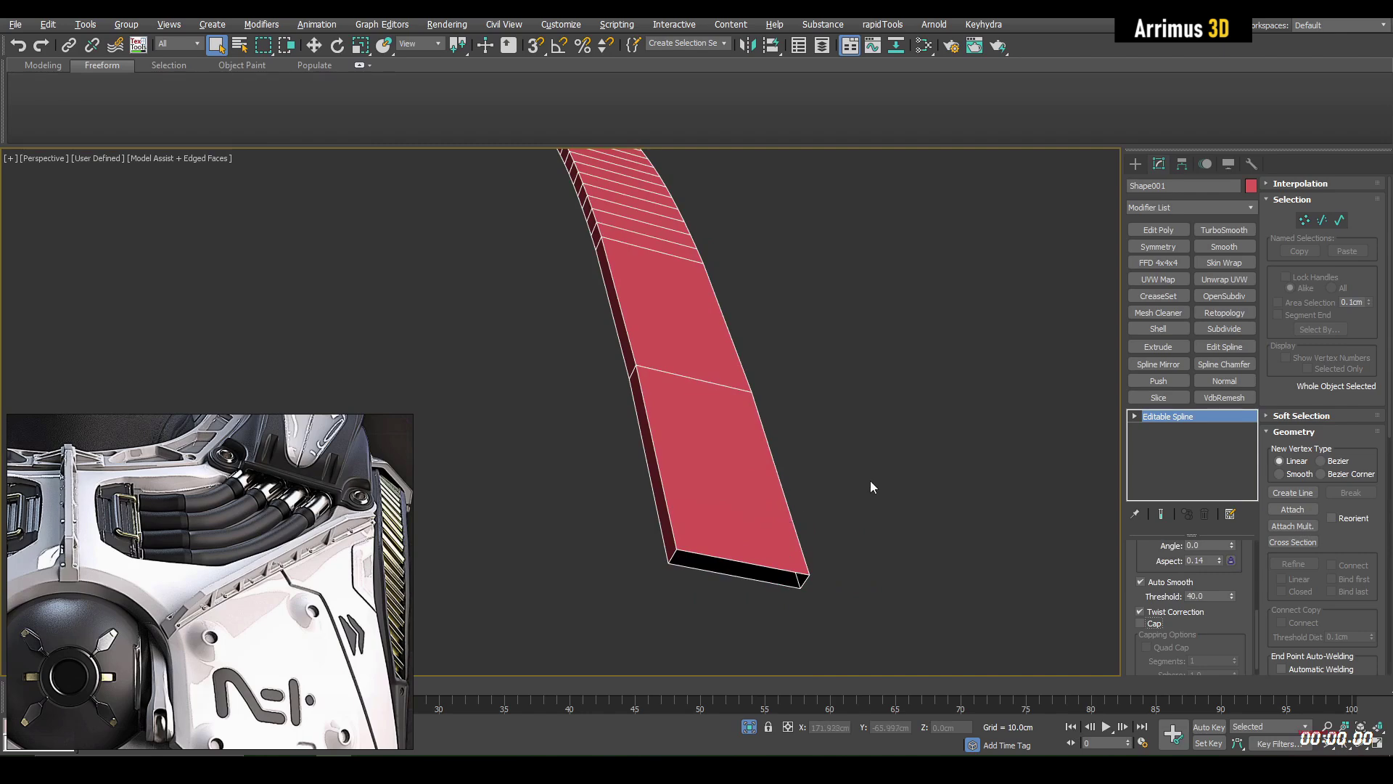
Step: Switch the cross-section to Radial, then turn Cap on and off again to compare the tube's closed and open ends
{"action": "scroll", "coordinate": [1154, 565], "scroll_direction": "up", "scroll_amount": 5}
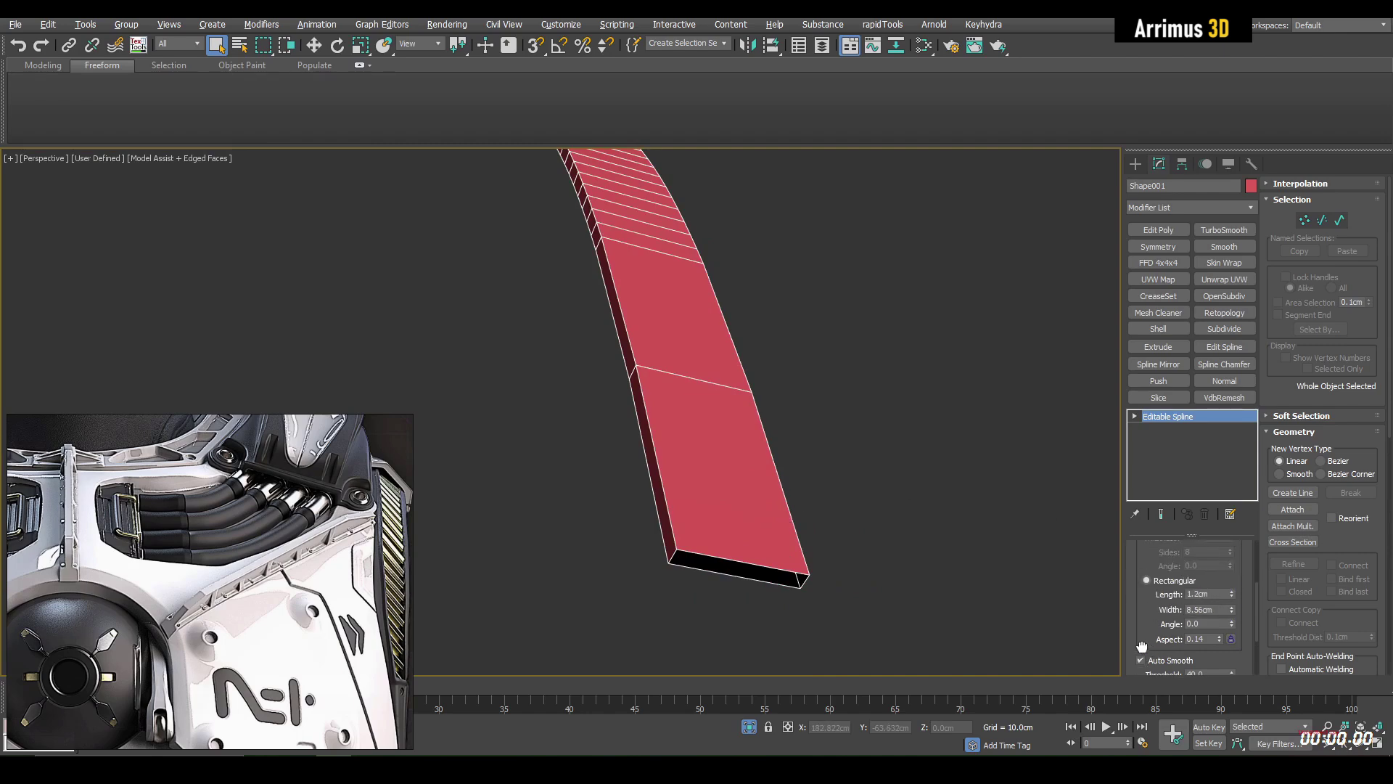
{"action": "left_click", "coordinate": [1161, 606]}
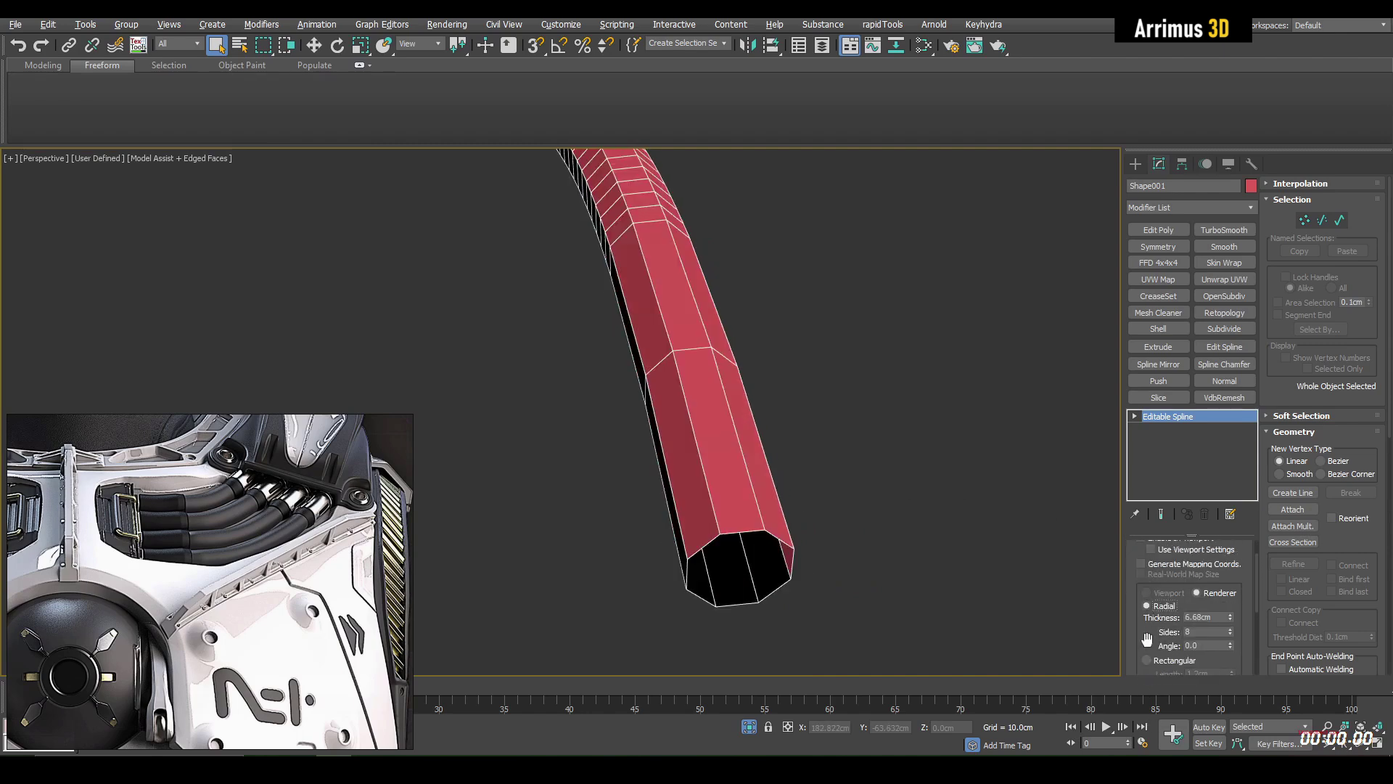
{"action": "scroll", "coordinate": [1157, 602], "scroll_direction": "down", "scroll_amount": 5}
{"action": "left_click", "coordinate": [1157, 629]}
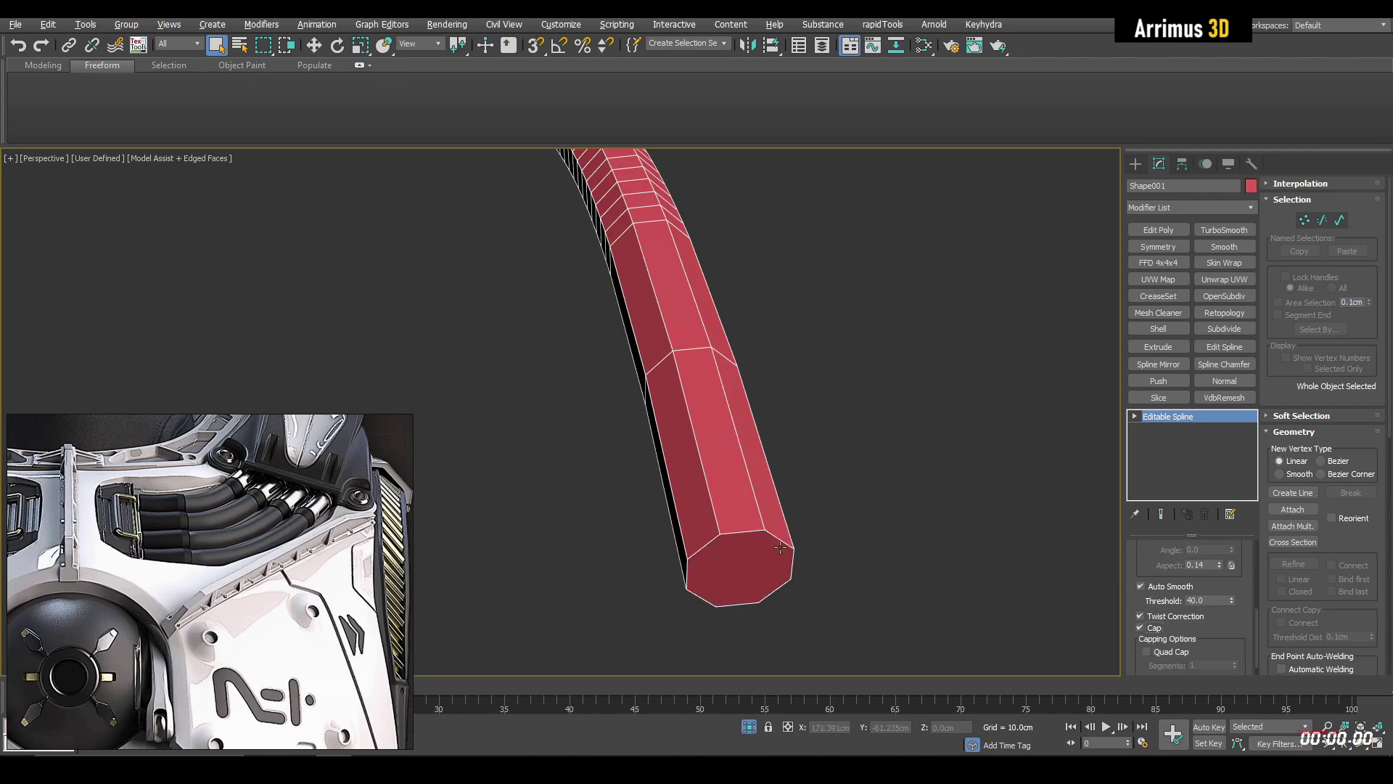
{"action": "left_click", "coordinate": [1161, 629]}
{"action": "middle_click_drag", "start_coordinate": [916, 555], "coordinate": [920, 531]}
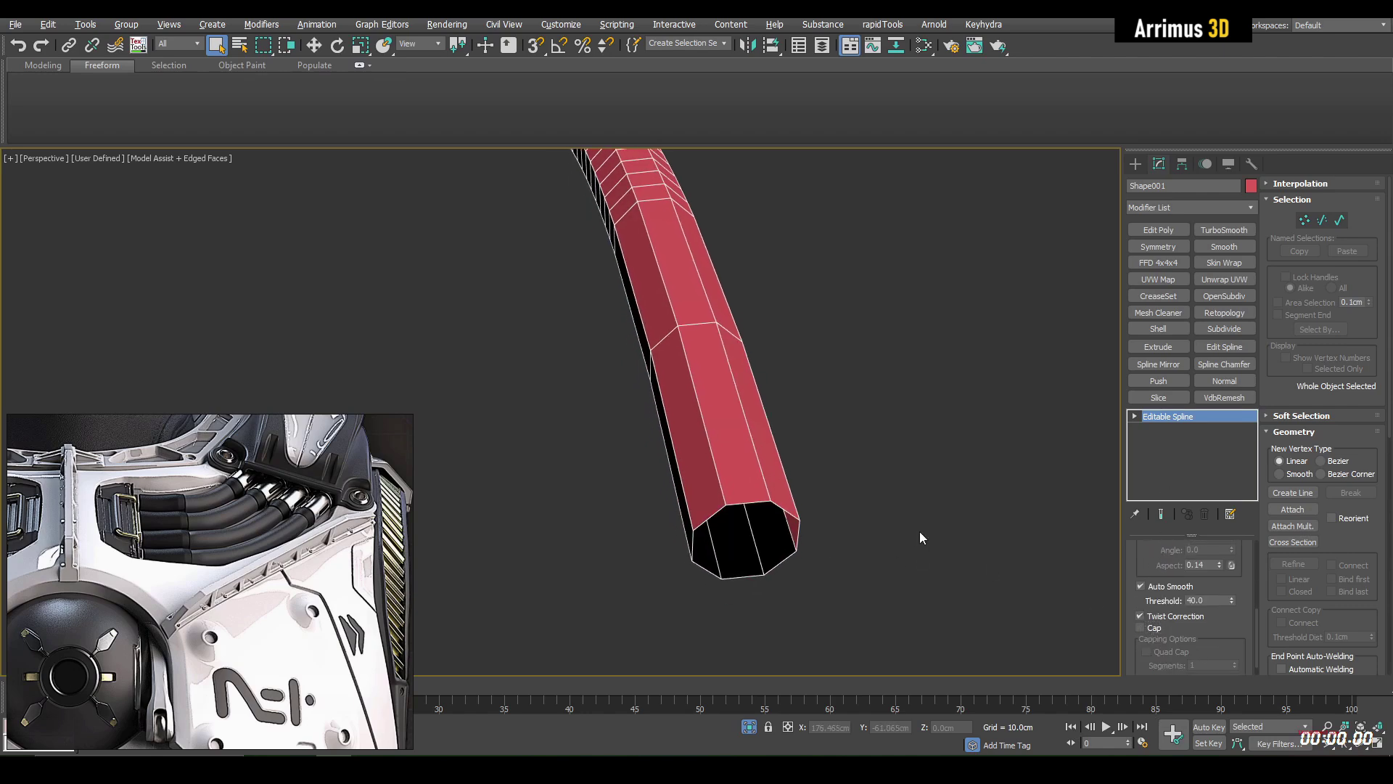
Step: Add an Edit Poly modifier to the tube and select its lower opening's edges, leaving out two opposite ones
{"action": "key", "text": "ctrl+e"}
{"action": "key", "text": "2"}
{"action": "left_click", "coordinate": [760, 502]}
{"action": "double_click", "coordinate": [760, 502]}
{"action": "left_click", "coordinate": [756, 501], "text": "alt"}
{"action": "left_click", "coordinate": [745, 577], "text": "alt"}
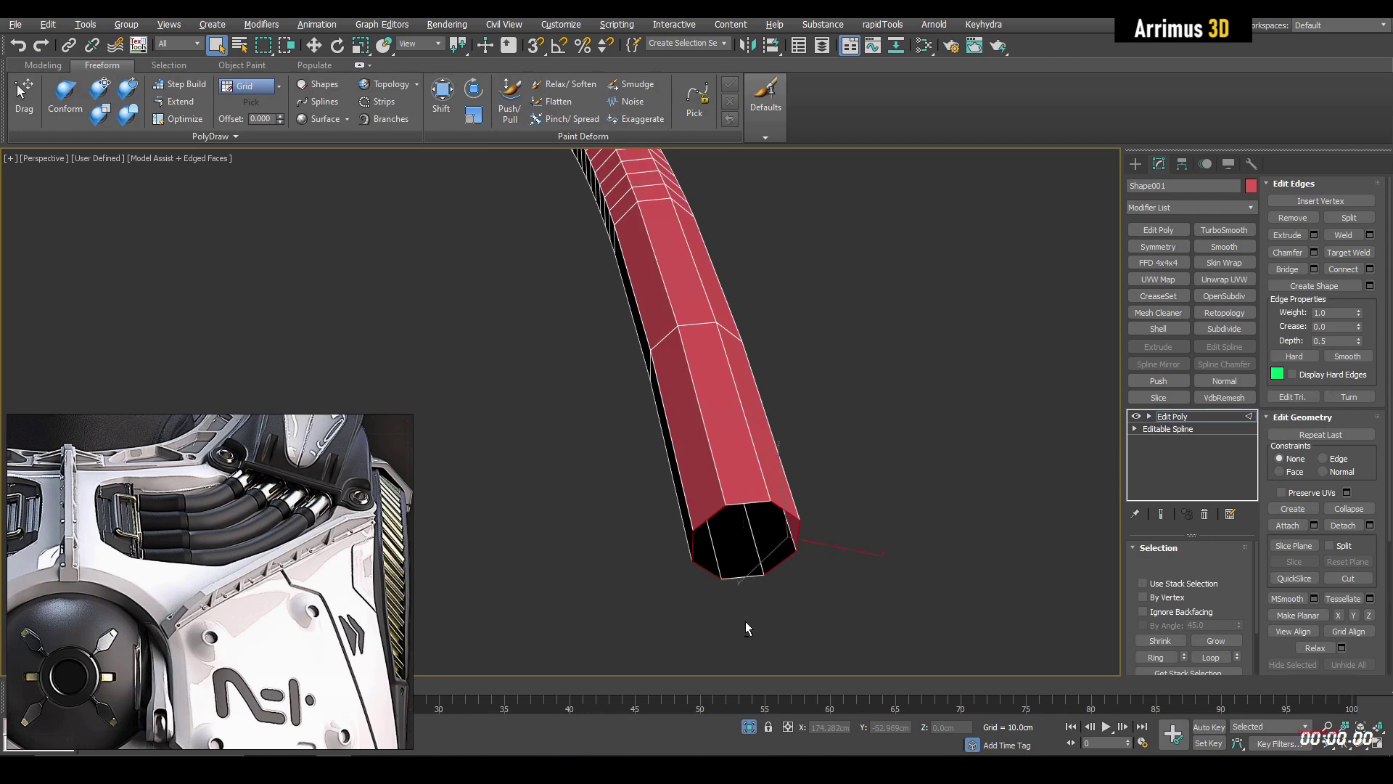
Step: Try bridging the selected edges across the tube's open lower end, then undo the bridge
{"action": "key", "text": "alt+b"}
{"action": "left_click", "coordinate": [730, 458]}
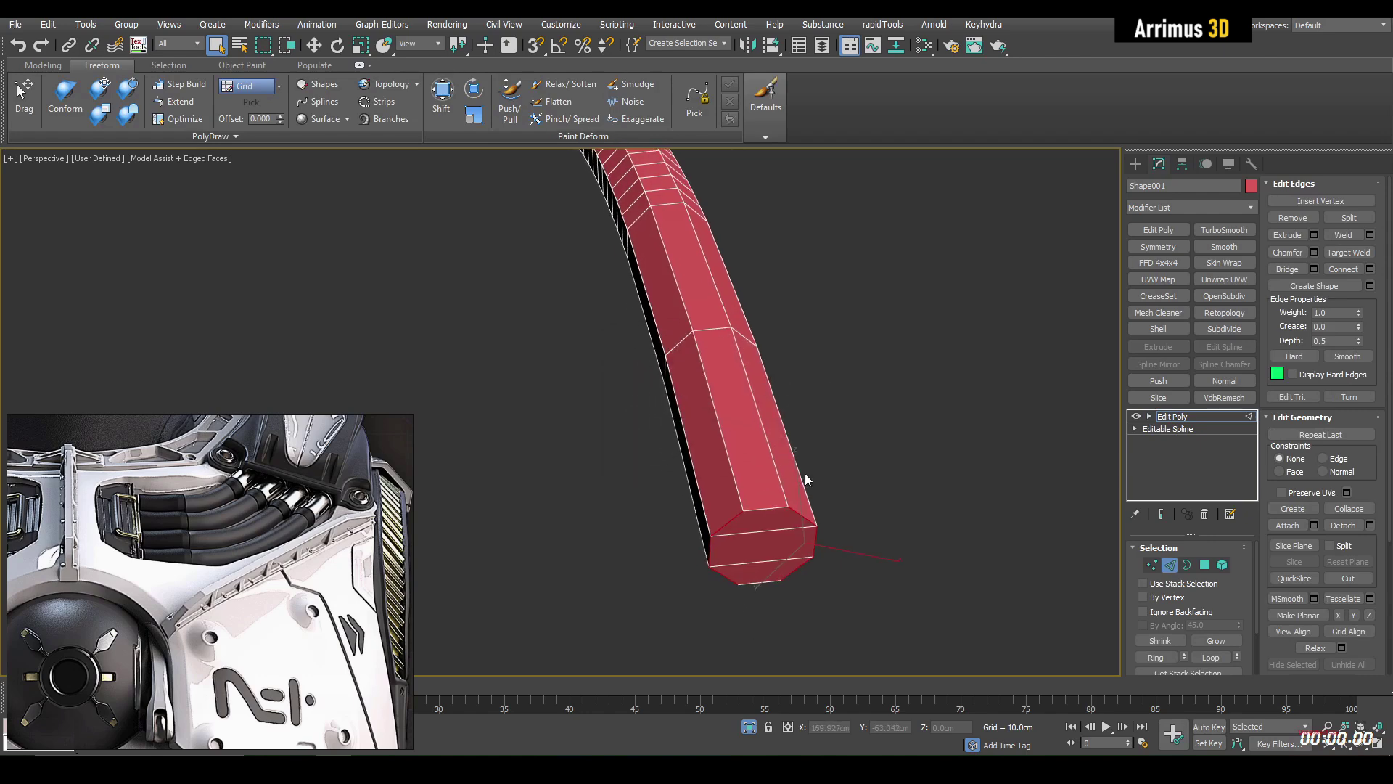
{"action": "middle_click_drag", "start_coordinate": [802, 474], "coordinate": [825, 427]}
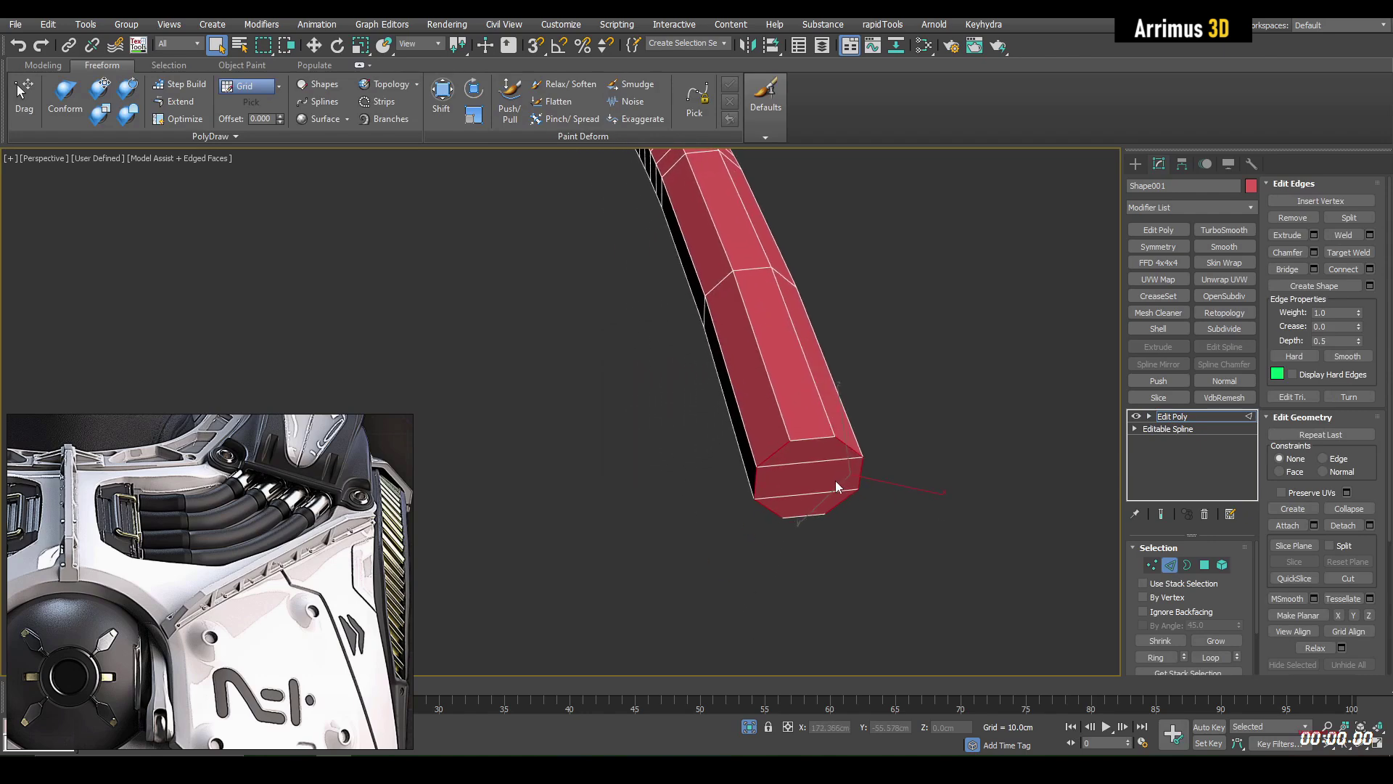
{"action": "middle_click_drag", "start_coordinate": [834, 480], "coordinate": [824, 494], "text": "alt"}
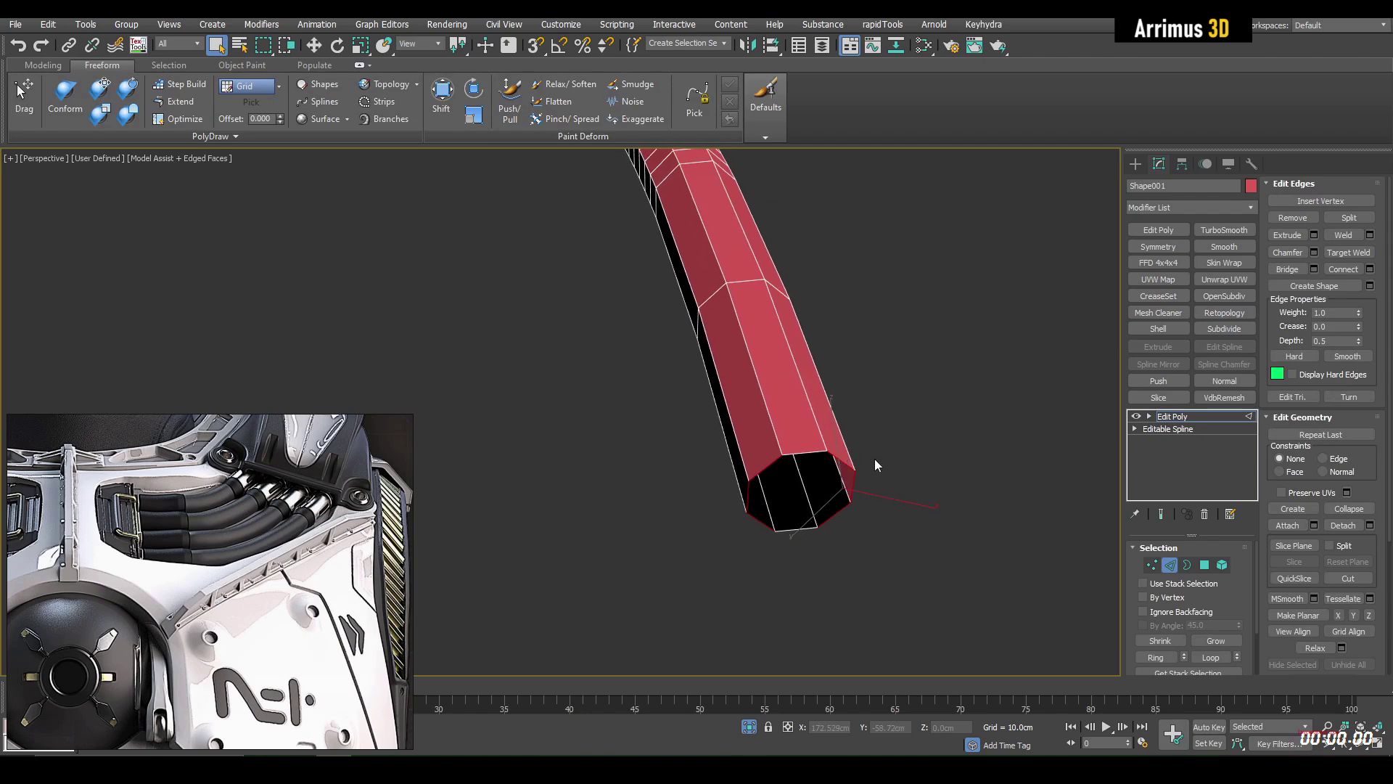
Step: Select the border of the tube's open lower end and cap it
{"action": "key", "text": "3"}
{"action": "left_click", "coordinate": [846, 480]}
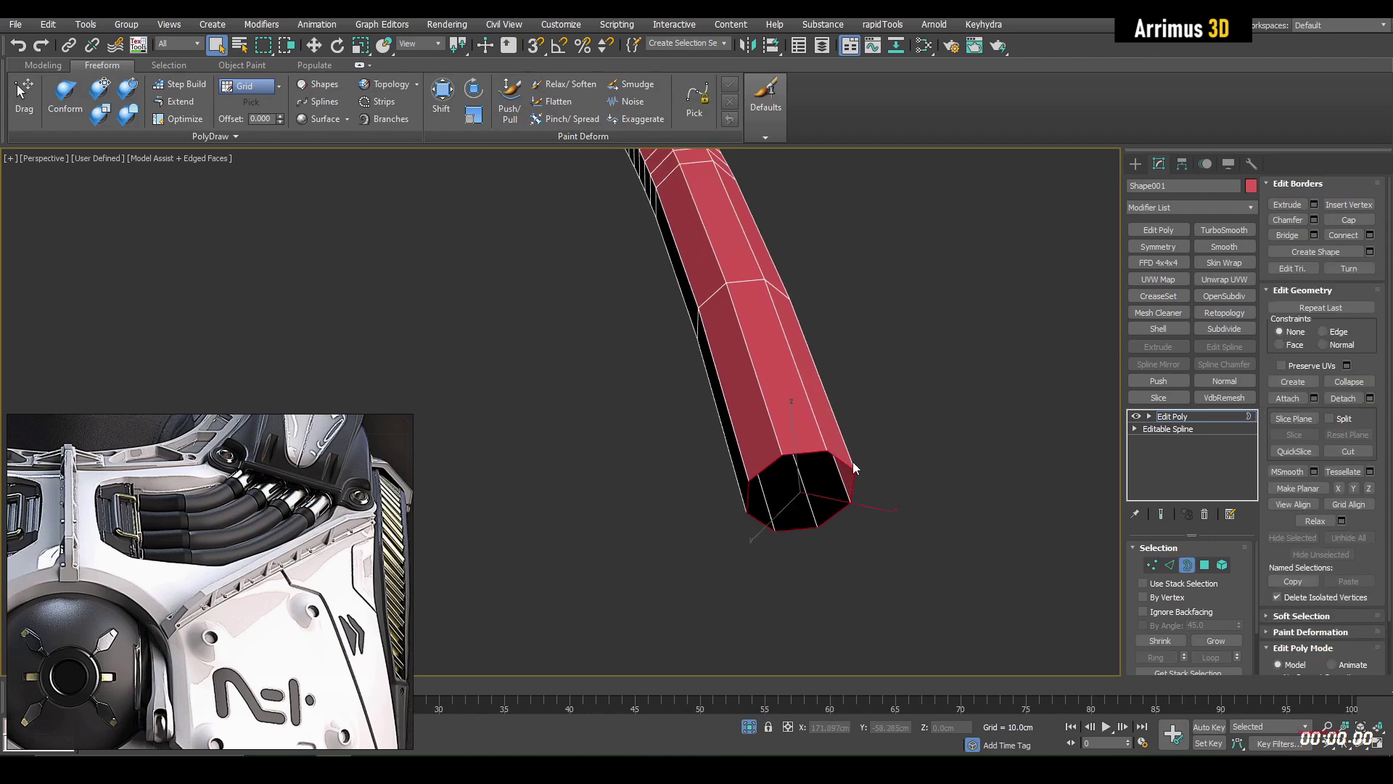
{"action": "key", "text": "alt+p"}
{"action": "middle_click_drag", "start_coordinate": [900, 427], "coordinate": [911, 444]}
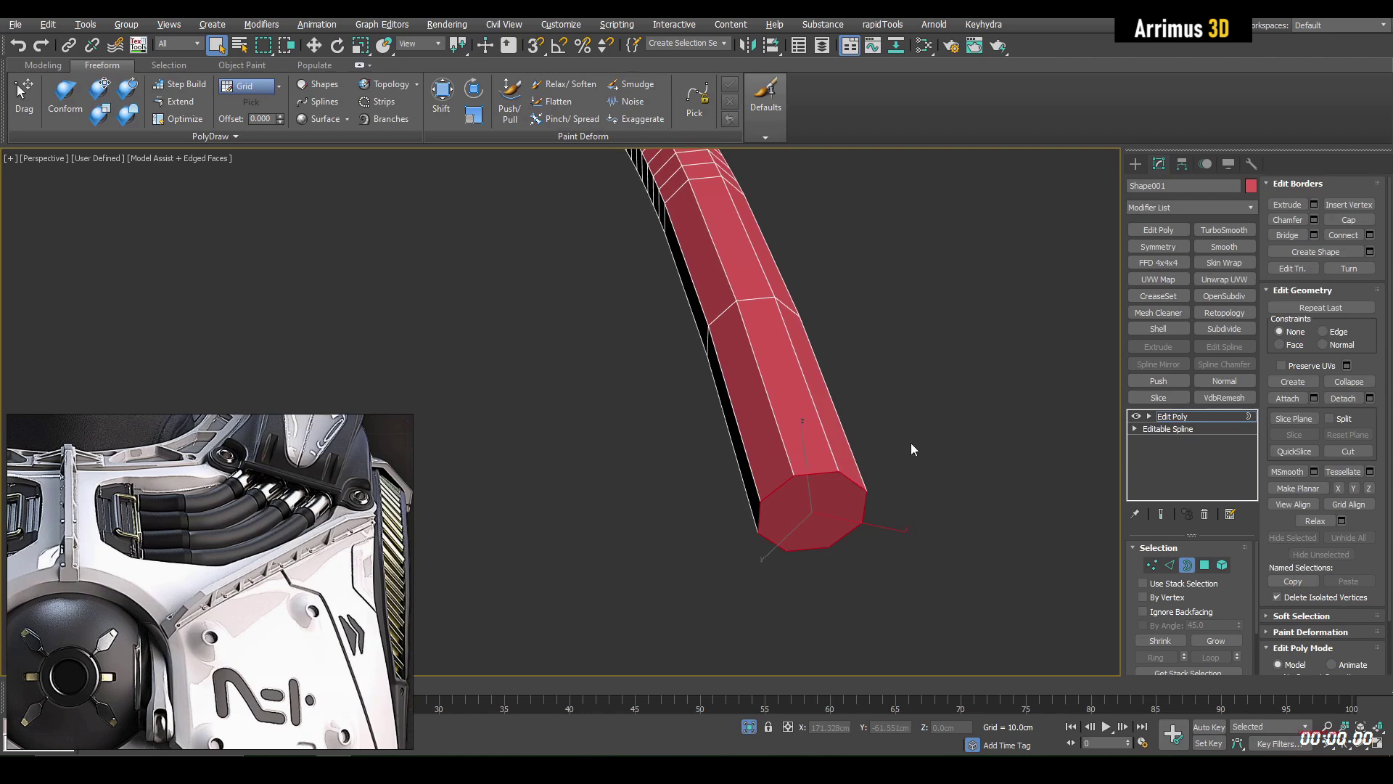
Step: Add a TurboSmooth modifier to the capped tube with 2 iterations and examine the smoothed end
{"action": "key", "text": "3"}
{"action": "left_click", "coordinate": [1222, 231]}
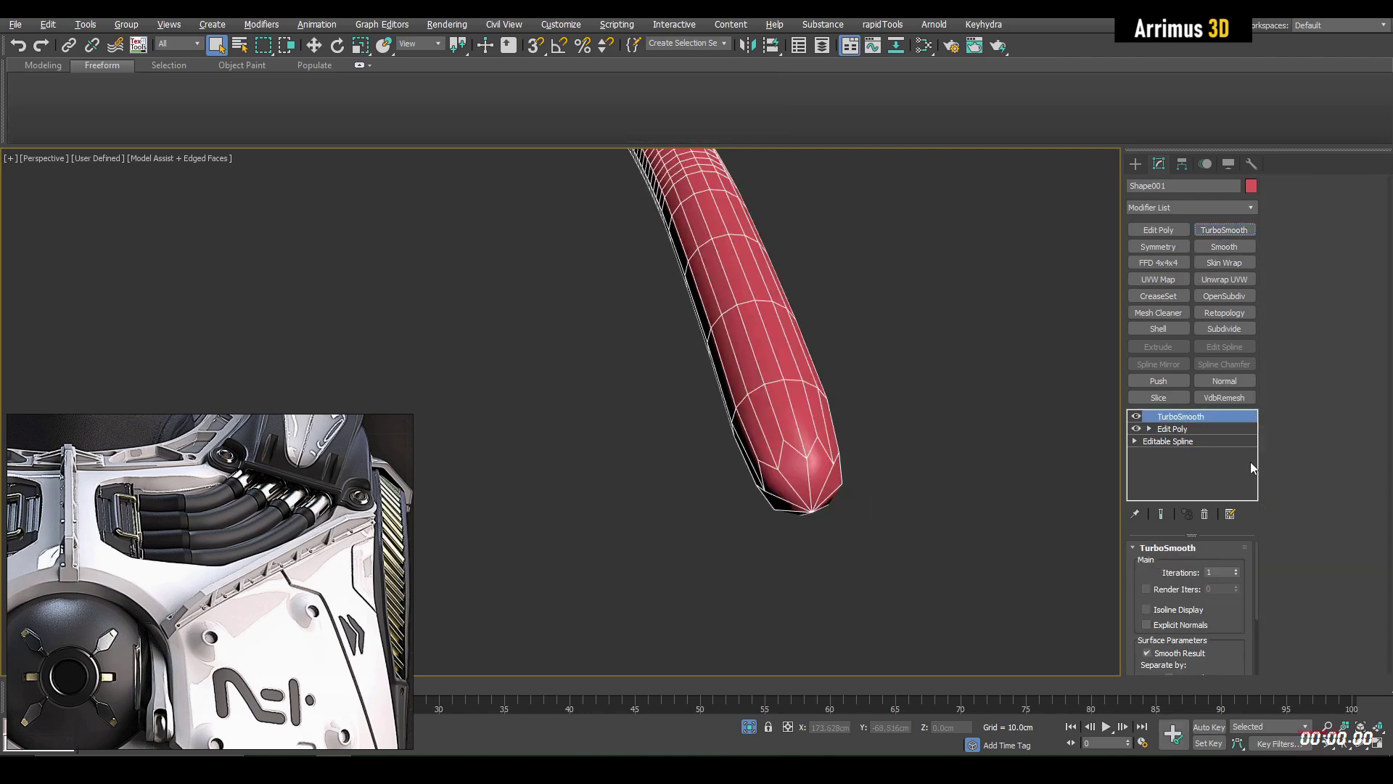
{"action": "left_click", "coordinate": [1237, 570]}
{"action": "middle_click_drag", "start_coordinate": [813, 444], "coordinate": [793, 547], "text": "alt"}
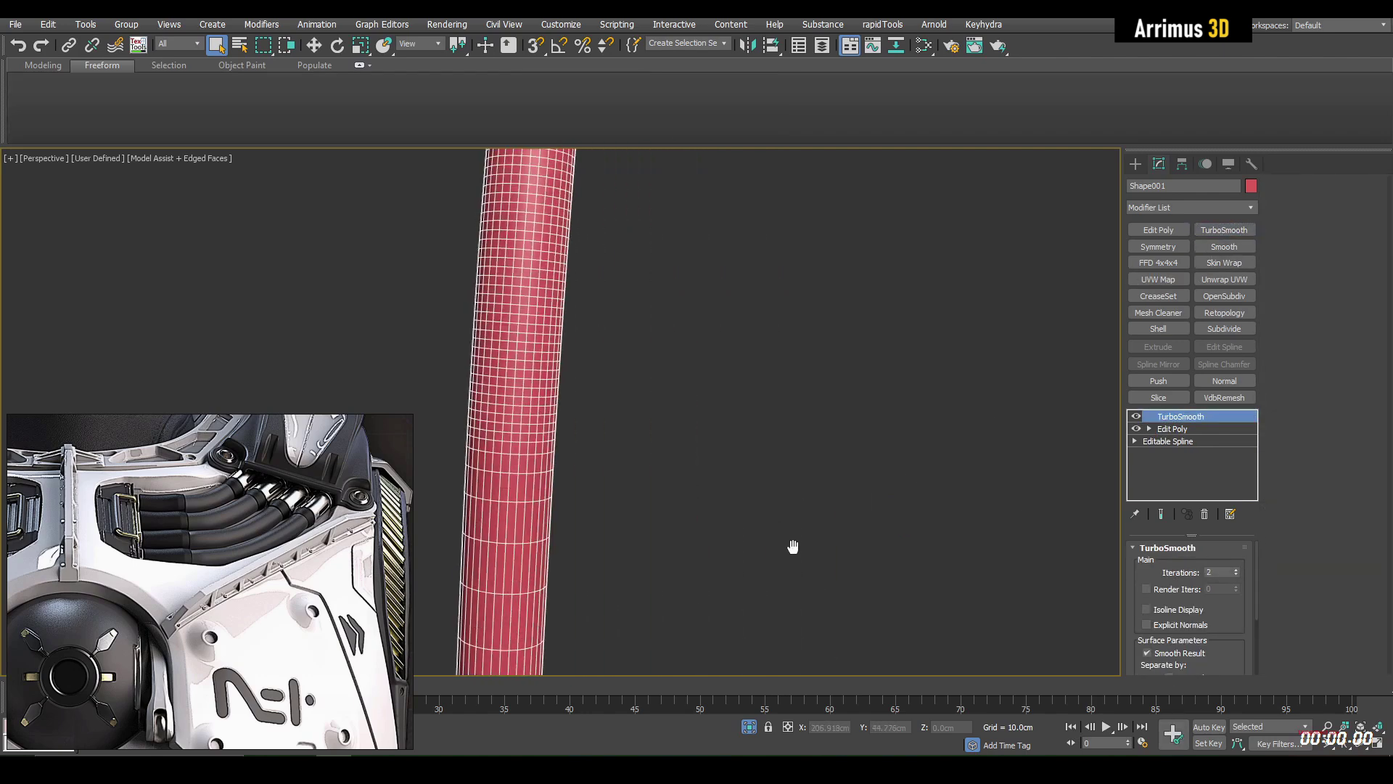
{"action": "scroll", "coordinate": [855, 488], "scroll_direction": "down", "scroll_amount": 5}
{"action": "scroll", "coordinate": [787, 496], "scroll_direction": "up", "scroll_amount": 5}
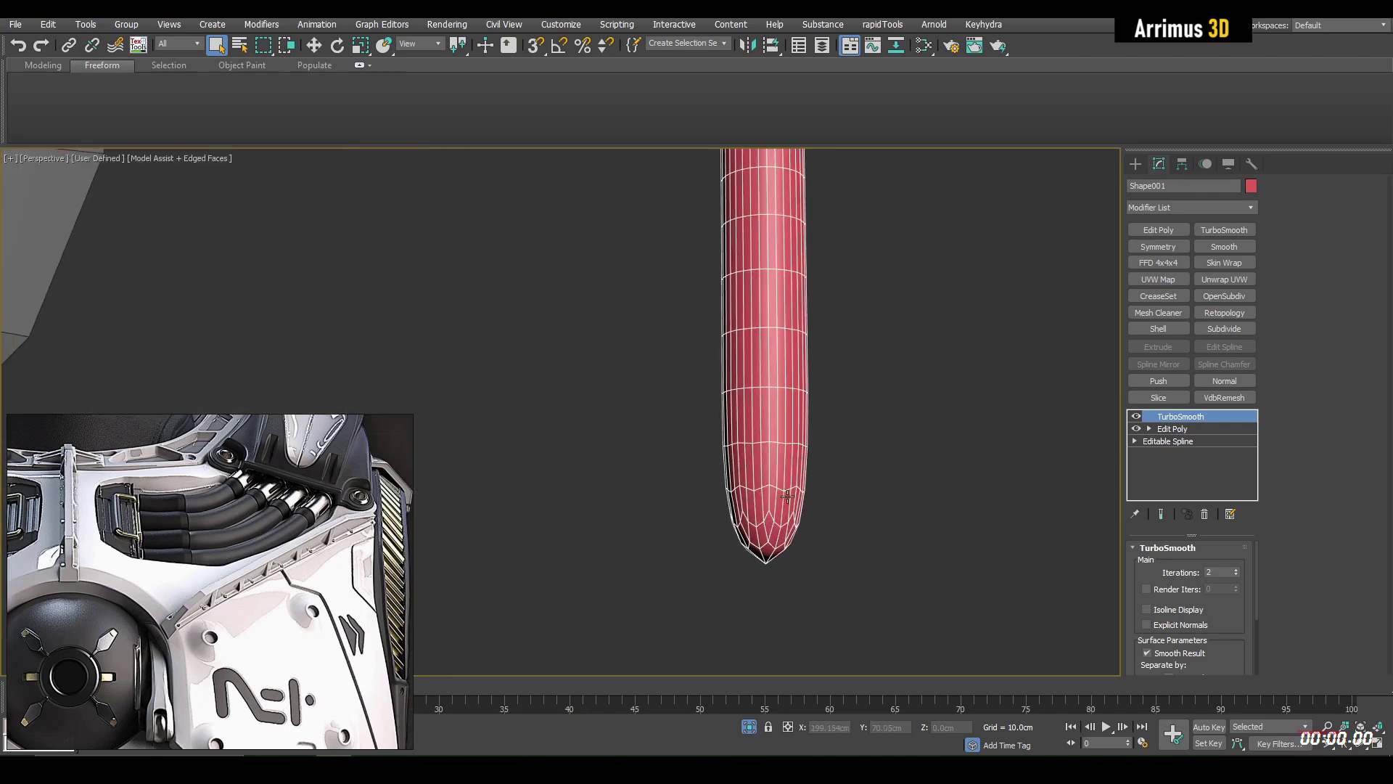
Step: Add a second Edit Poly modifier beneath TurboSmooth and delete the polygon capping the tube's lower end
{"action": "left_click", "coordinate": [1186, 430]}
{"action": "key", "text": "ctrl+e"}
{"action": "key", "text": "4"}
{"action": "left_click_drag", "start_coordinate": [887, 611], "coordinate": [918, 489]}
{"action": "key", "text": "ctrl+e"}
{"action": "key", "text": "Delete"}
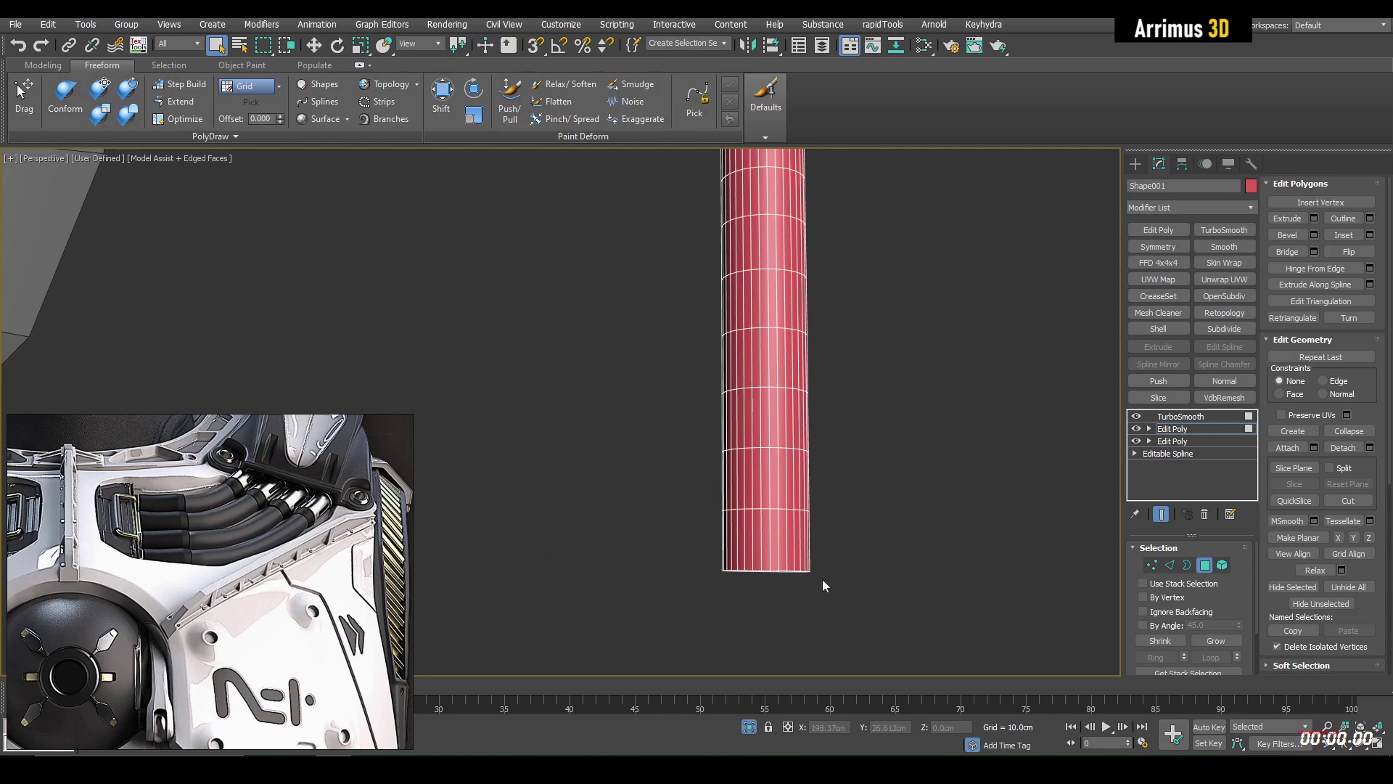
{"action": "mouse_move", "coordinate": [790, 571]}
{"action": "middle_mouse_down"}
{"action": "mouse_move", "coordinate": [790, 590]}
{"action": "mouse_move", "coordinate": [774, 592]}
{"action": "mouse_move", "coordinate": [815, 597]}
{"action": "mouse_move", "coordinate": [799, 586]}
{"action": "middle_mouse_up"}
{"action": "key", "text": "4"}
{"action": "key", "text": "z"}
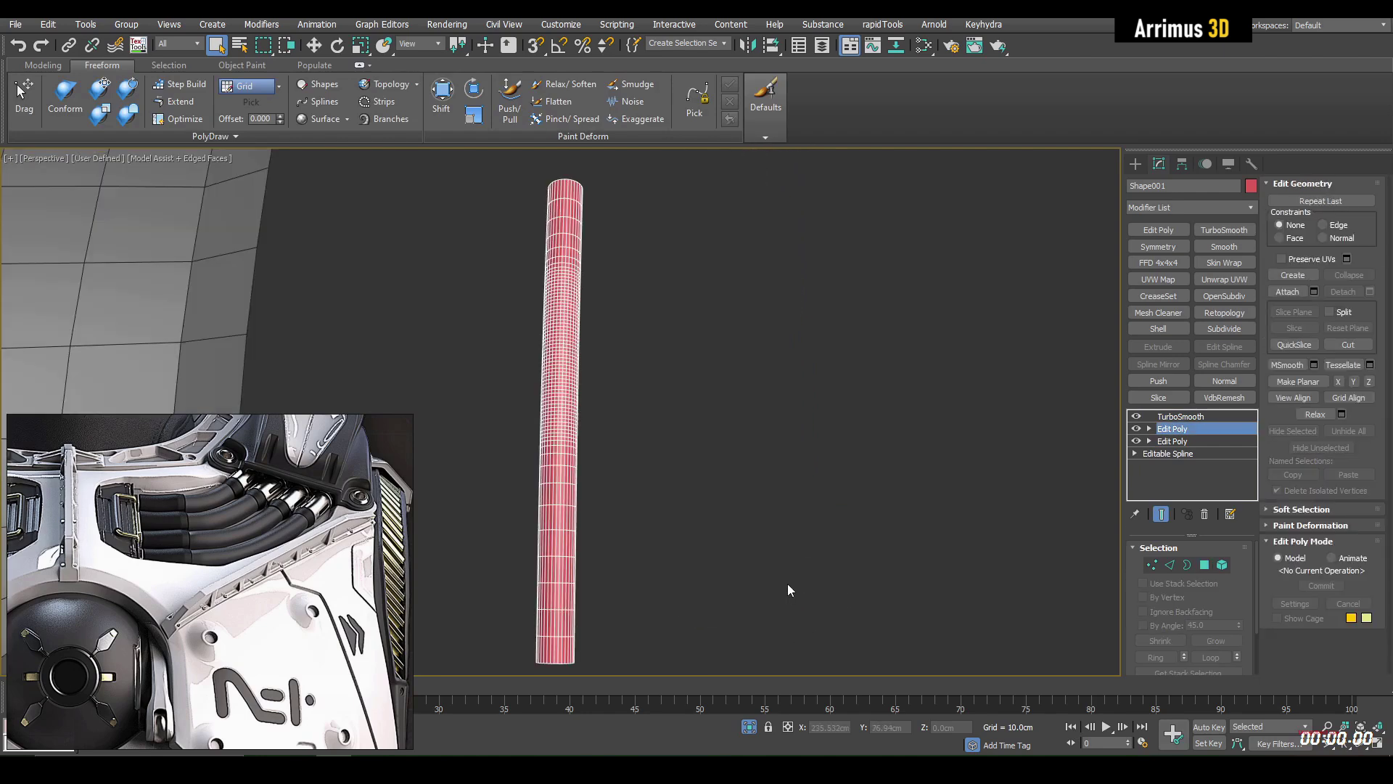
Step: Delete both Edit Poly modifiers from the tube's stack
{"action": "middle_click_drag", "start_coordinate": [744, 547], "coordinate": [773, 569], "text": "alt"}
{"action": "left_click", "coordinate": [1196, 439], "text": "ctrl"}
{"action": "right_click", "coordinate": [1199, 440]}
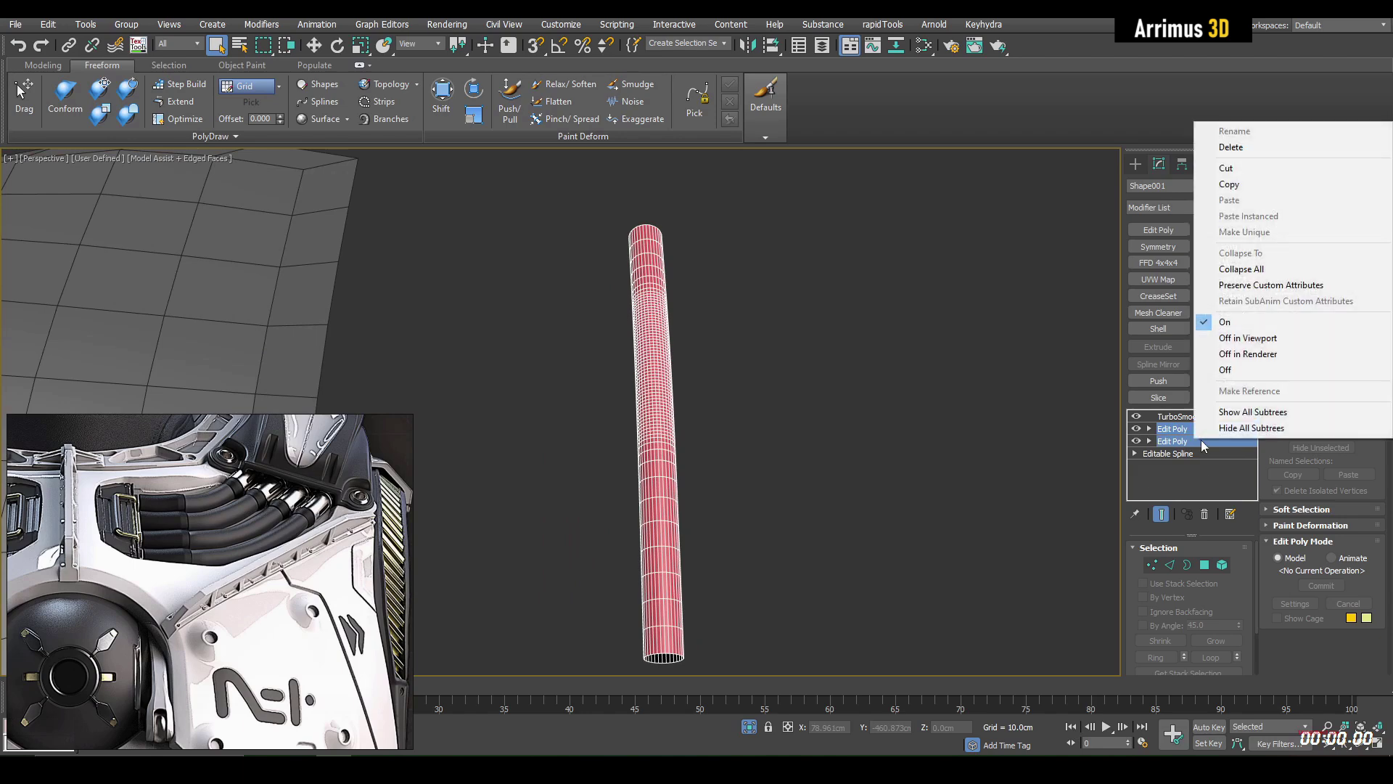
{"action": "left_click", "coordinate": [1233, 147]}
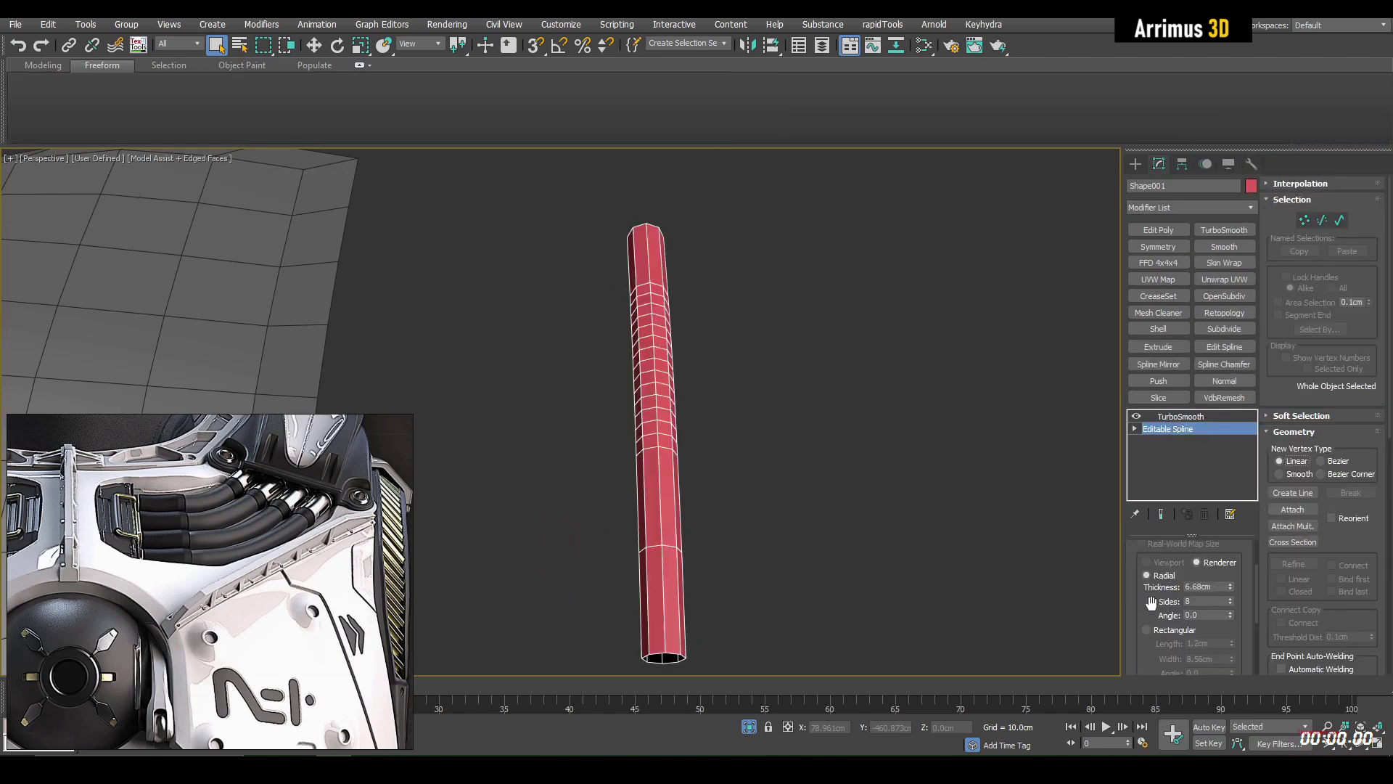
Step: Turn on Cap and Quad Cap in the editable spline's rendering settings and set the cap's Sphere to 0
{"action": "left_click_drag", "start_coordinate": [1151, 602], "coordinate": [1155, 424]}
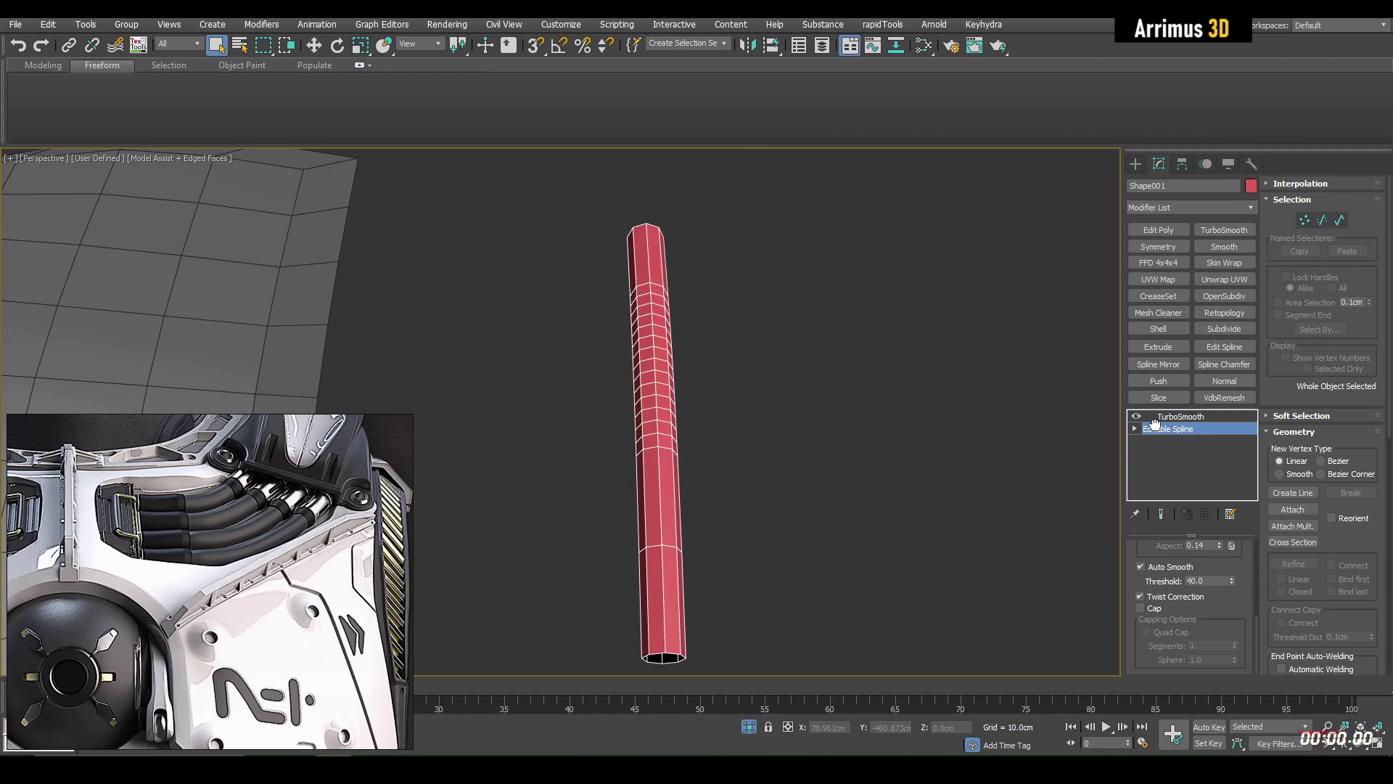
{"action": "left_click", "coordinate": [1152, 613]}
{"action": "middle_click_drag", "start_coordinate": [876, 581], "coordinate": [915, 472], "text": "alt"}
{"action": "left_click", "coordinate": [1148, 632]}
{"action": "key", "text": "z"}
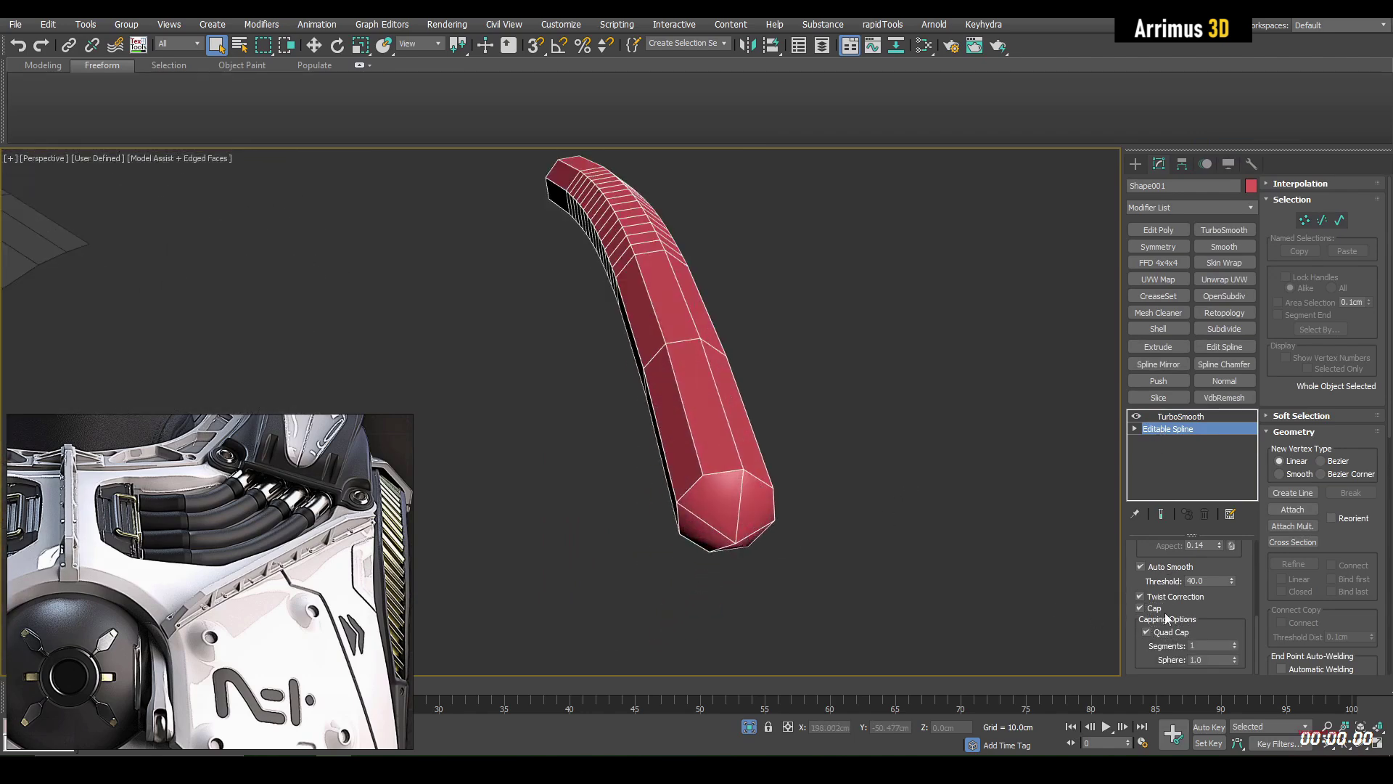
{"action": "right_click", "coordinate": [1235, 662]}
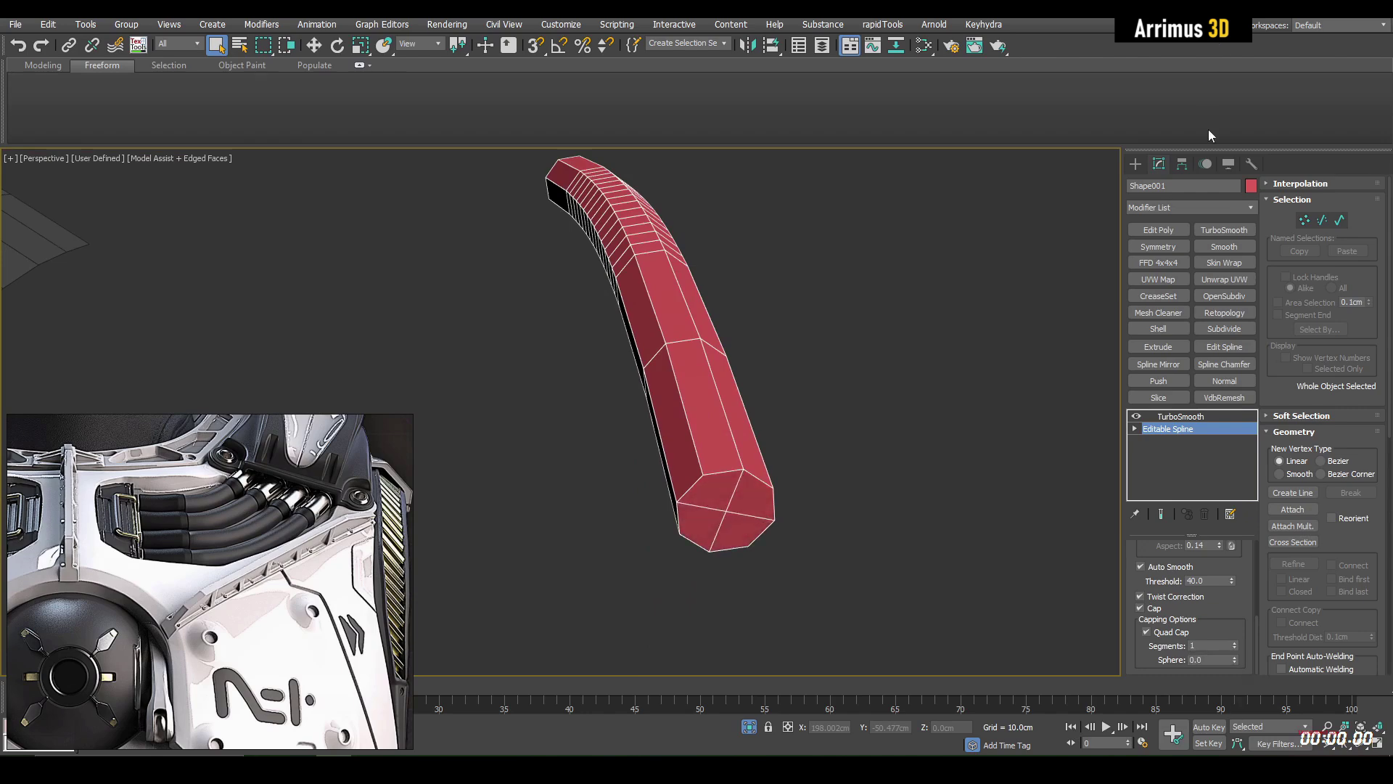
Step: Set the quad cap's Segments to 4 and the tube's radial Sides to 50, examining the end up close
{"action": "left_click", "coordinate": [1235, 643]}
{"action": "left_click", "coordinate": [1236, 643]}
{"action": "left_click", "coordinate": [1236, 643]}
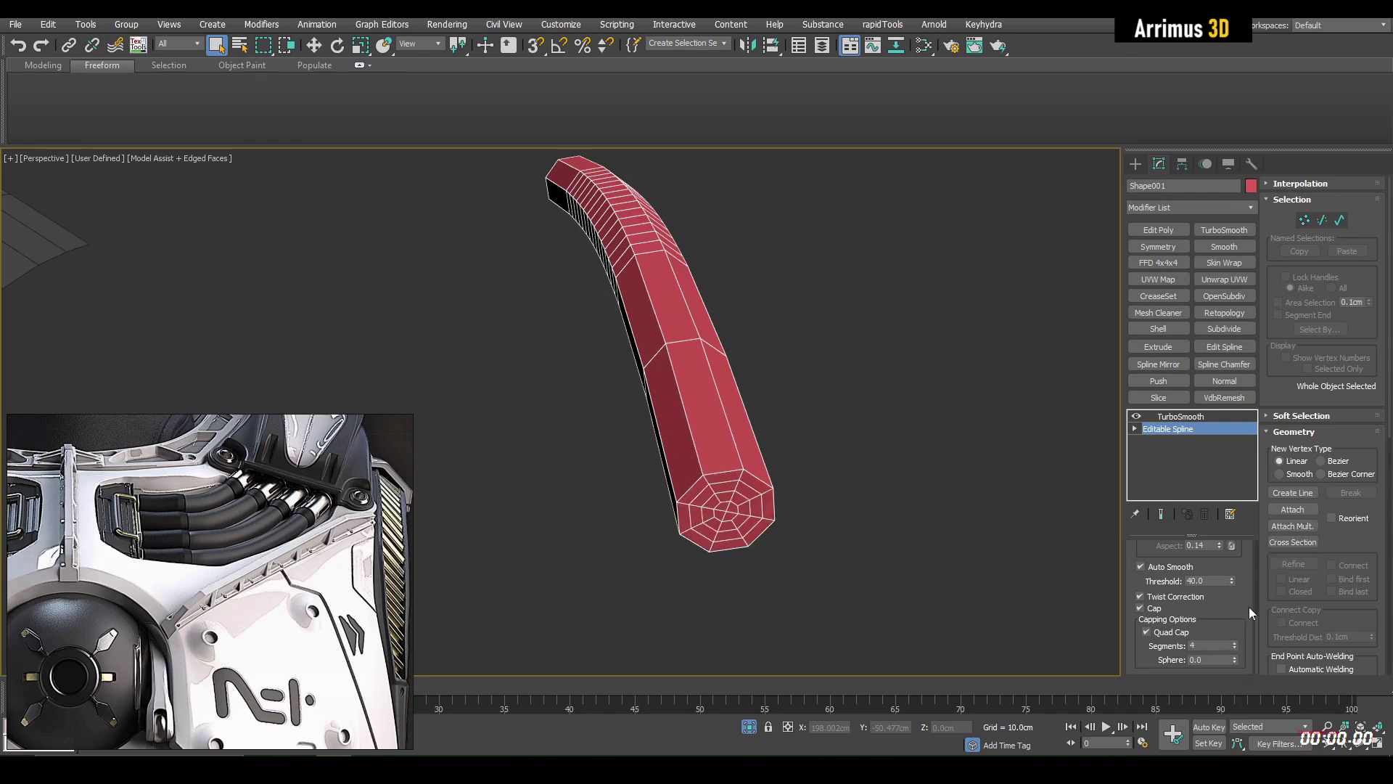
{"action": "left_click_drag", "start_coordinate": [1257, 626], "coordinate": [1240, 566]}
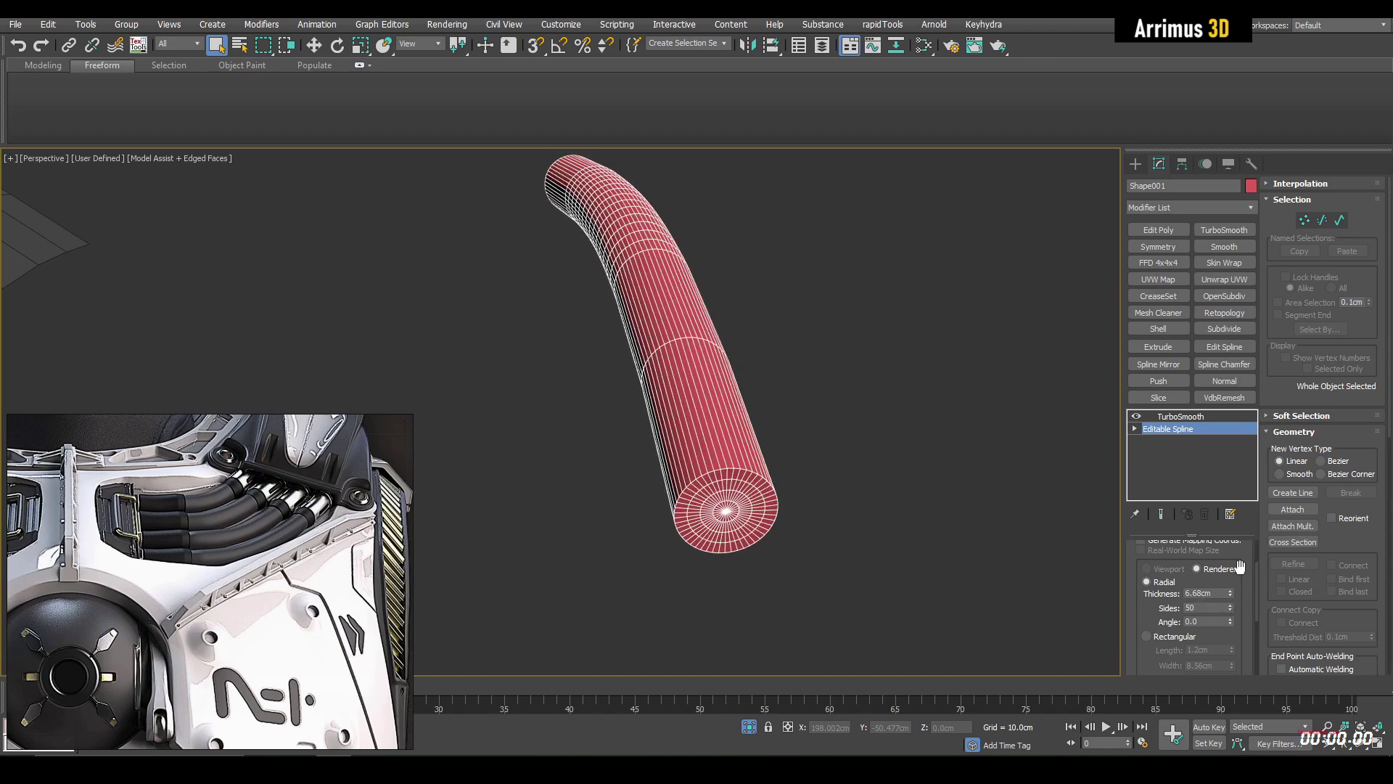
{"action": "scroll", "coordinate": [753, 447], "scroll_direction": "up", "scroll_amount": 6}
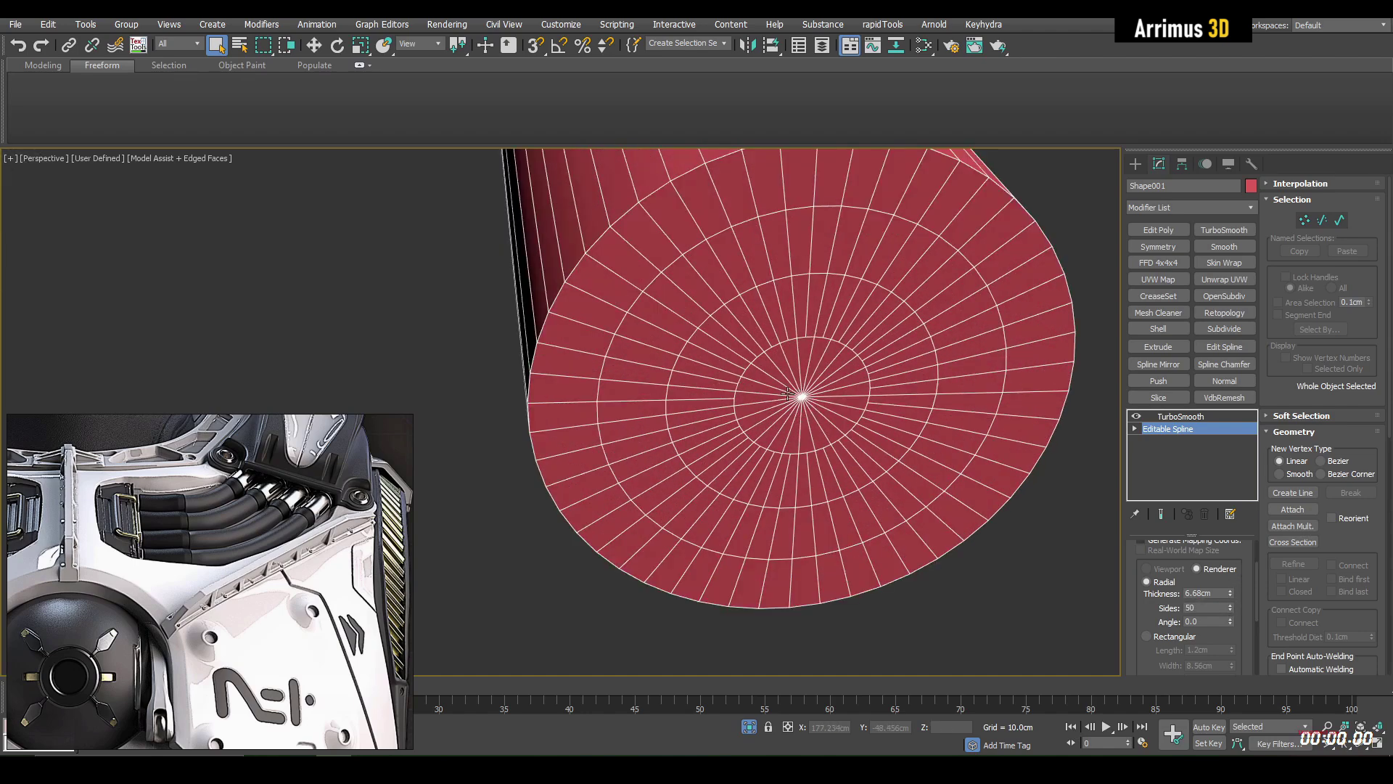
{"action": "scroll", "coordinate": [816, 390], "scroll_direction": "down", "scroll_amount": 3}
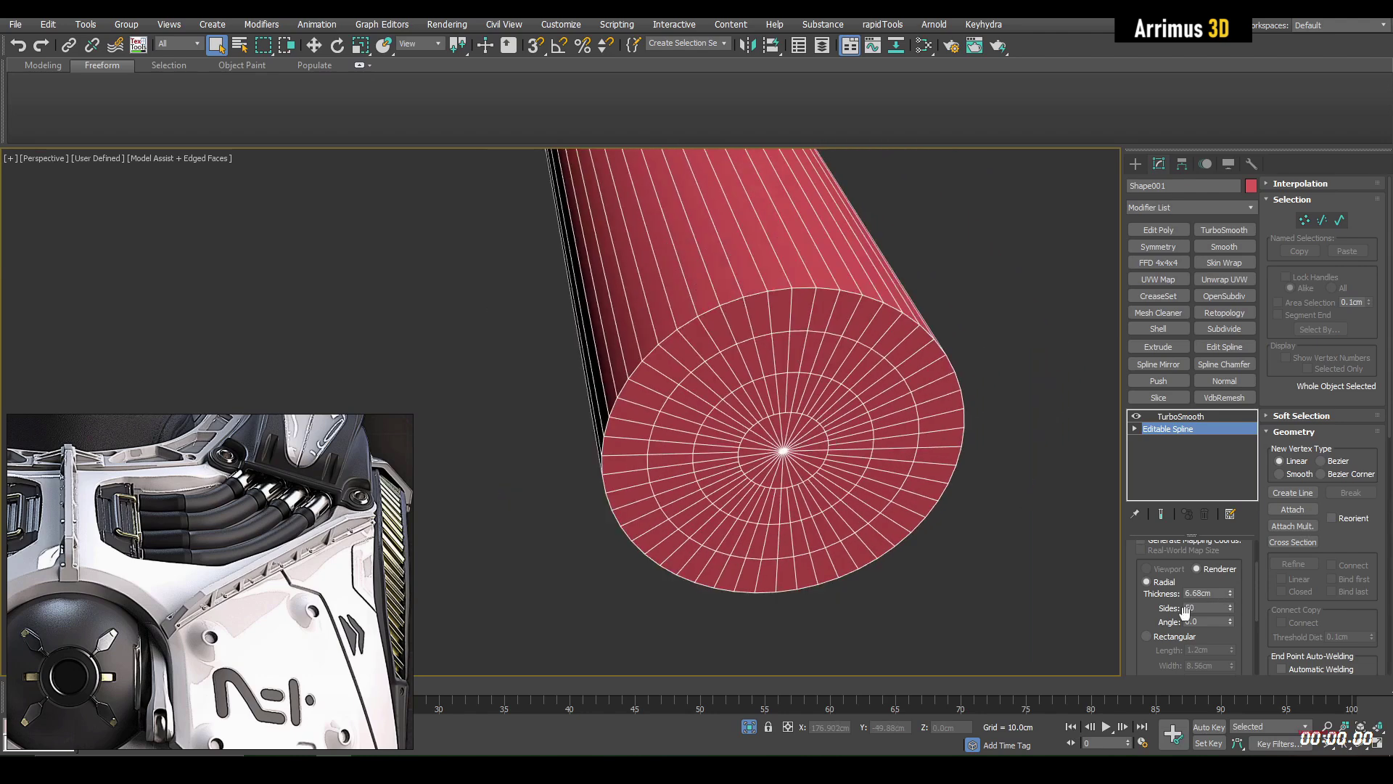
{"action": "scroll", "coordinate": [1135, 610], "scroll_direction": "down", "scroll_amount": 5}
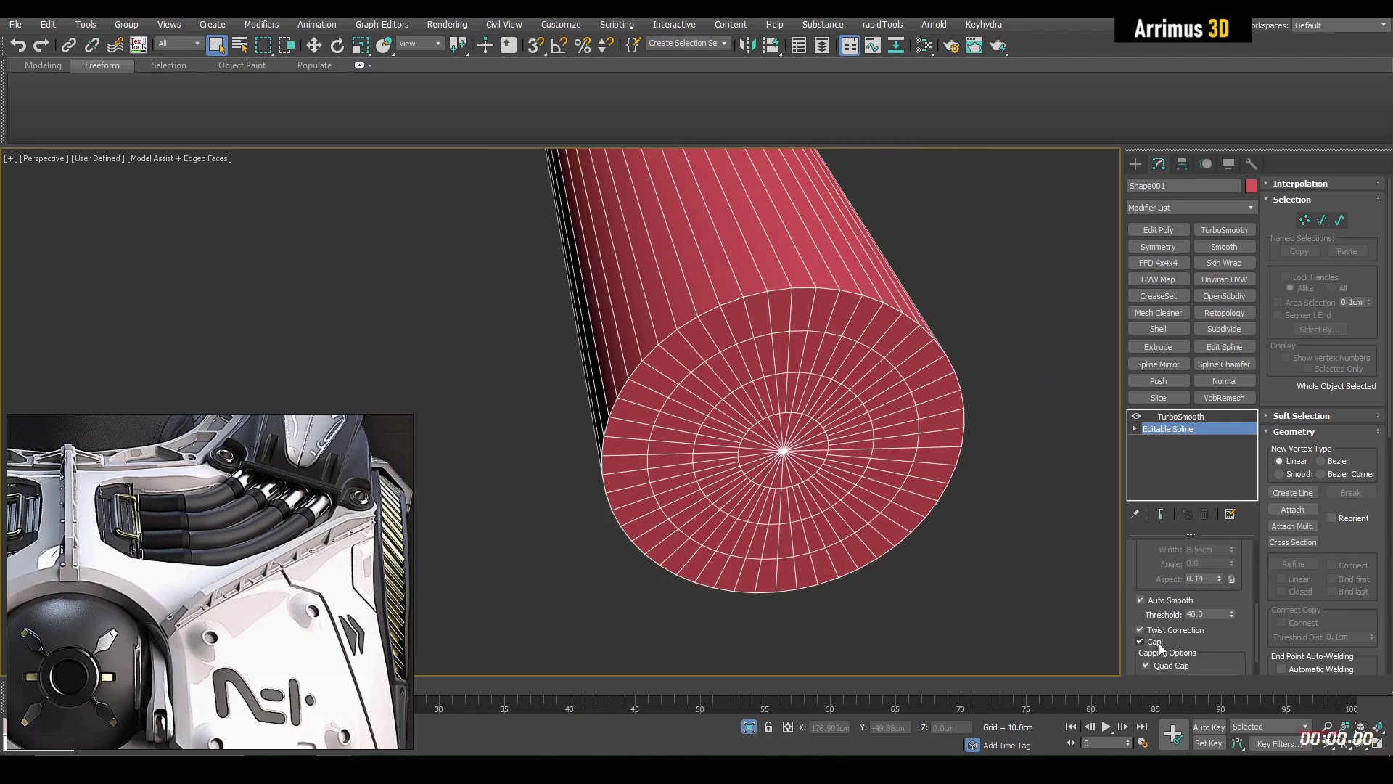
Step: Turn off Cap and delete the tube, leaving only the armor plates
{"action": "left_click", "coordinate": [1159, 642]}
{"action": "scroll", "coordinate": [978, 413], "scroll_direction": "down", "scroll_amount": 8}
{"action": "middle_click_drag", "start_coordinate": [965, 414], "coordinate": [876, 412], "text": "alt"}
{"action": "scroll", "coordinate": [926, 425], "scroll_direction": "down", "scroll_amount": 5}
{"action": "middle_click_drag", "start_coordinate": [876, 412], "coordinate": [945, 438]}
{"action": "middle_click_drag", "start_coordinate": [846, 463], "coordinate": [770, 330], "text": "alt"}
{"action": "key", "text": "Delete"}
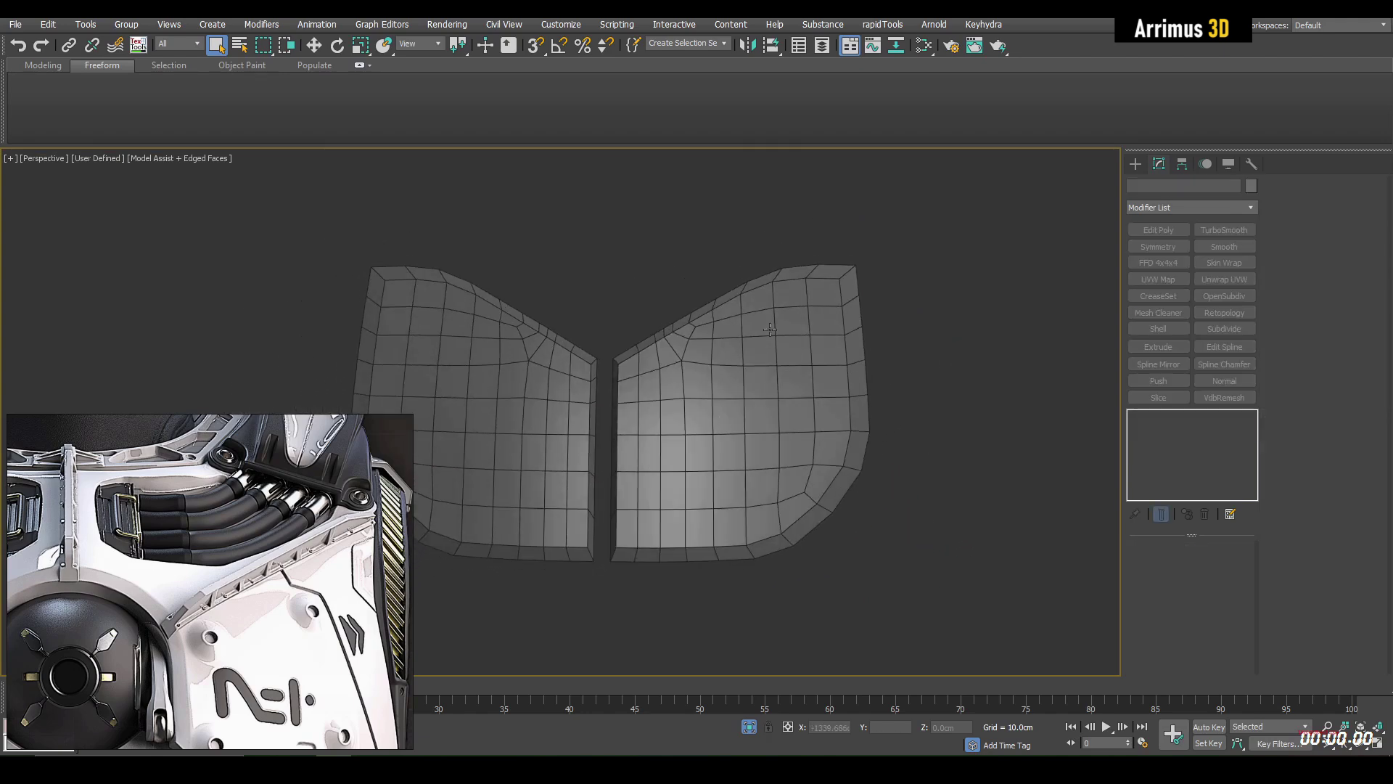
Step: Configure snapping to Face only, without Vertex, and turn on 3D snapping
{"action": "right_click", "coordinate": [535, 47]}
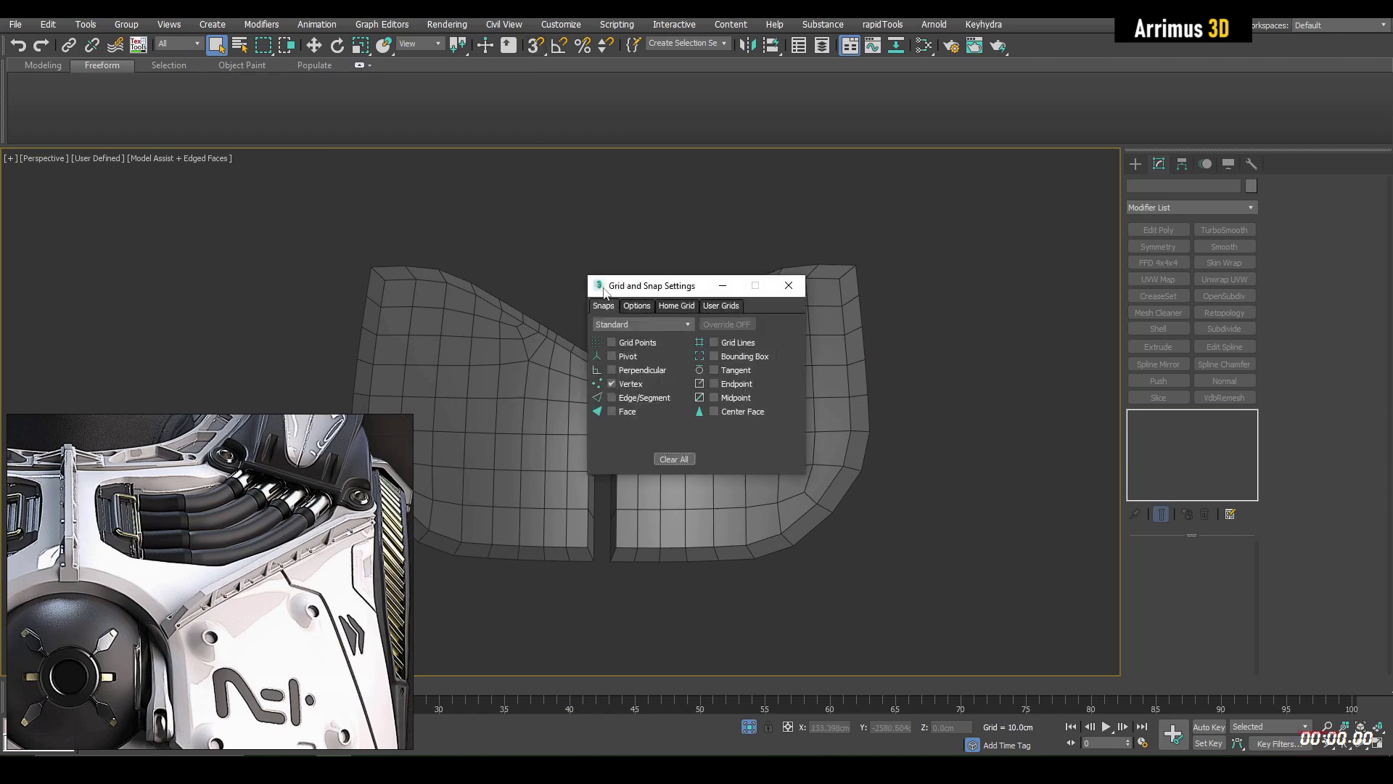
{"action": "left_click_drag", "start_coordinate": [657, 289], "coordinate": [103, 222]}
{"action": "left_click", "coordinate": [74, 344]}
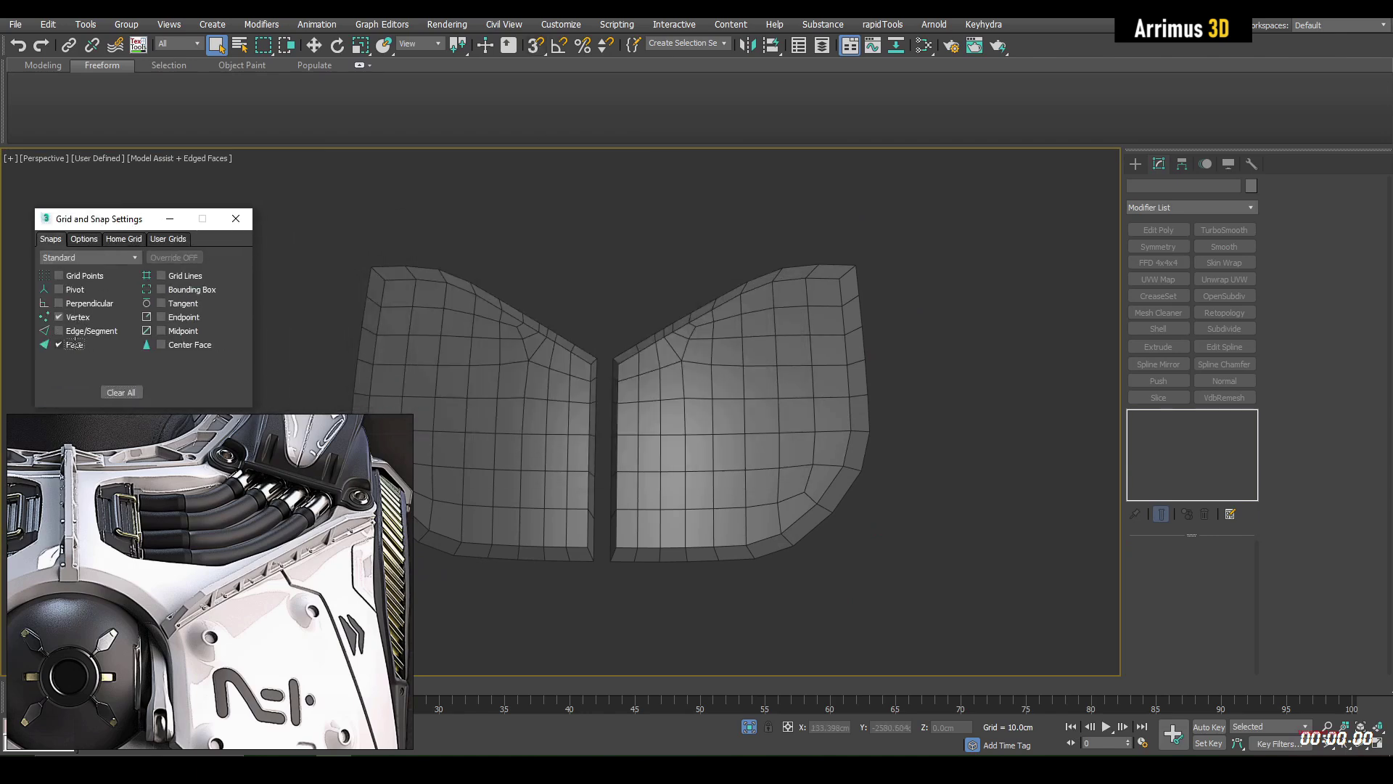
{"action": "left_click", "coordinate": [84, 319]}
{"action": "left_click", "coordinate": [1004, 350]}
{"action": "key", "text": "s"}
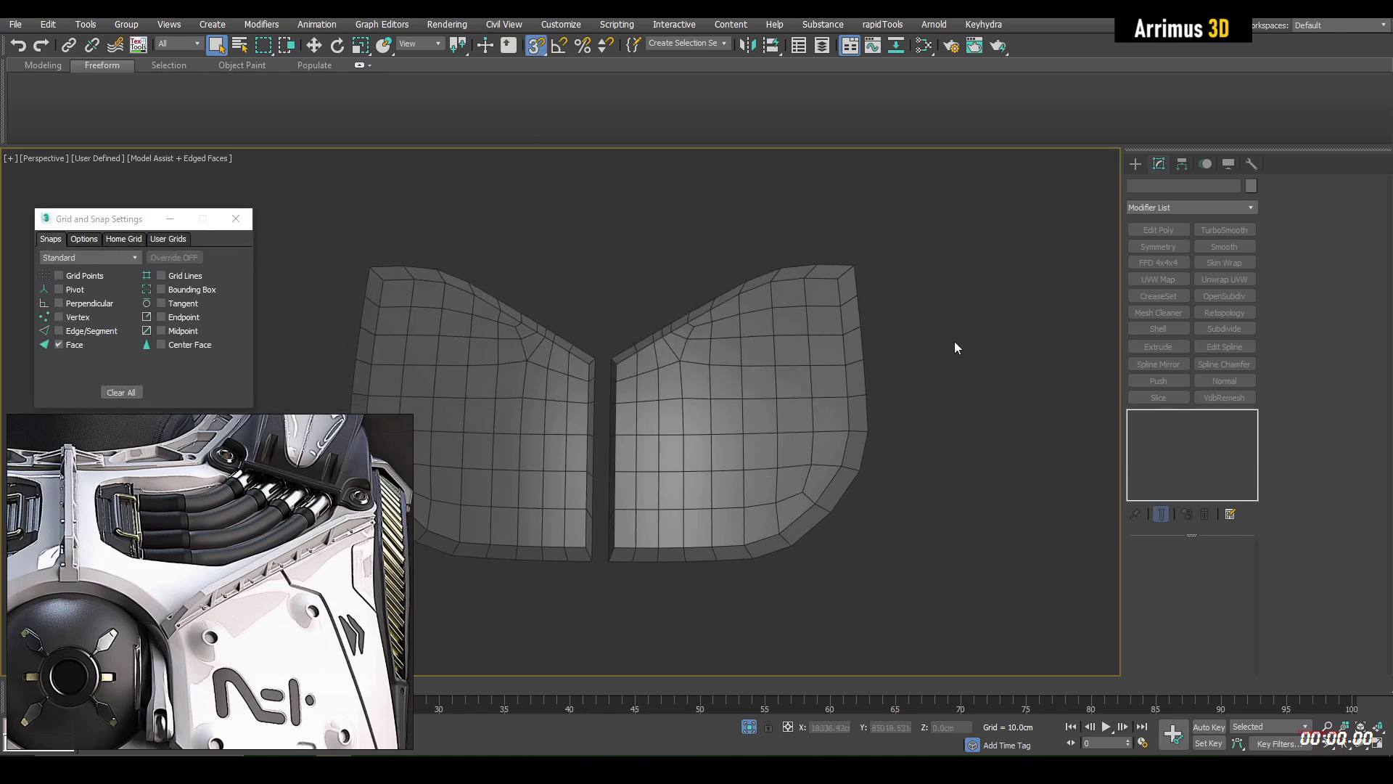
{"action": "middle_click_drag", "start_coordinate": [955, 341], "coordinate": [1002, 323]}
Step: Draw a face-snapped renderable line with corner points and one curved point across the right half of the armor plate, and delete it
{"action": "left_click", "coordinate": [1136, 164]}
{"action": "left_click", "coordinate": [1150, 184]}
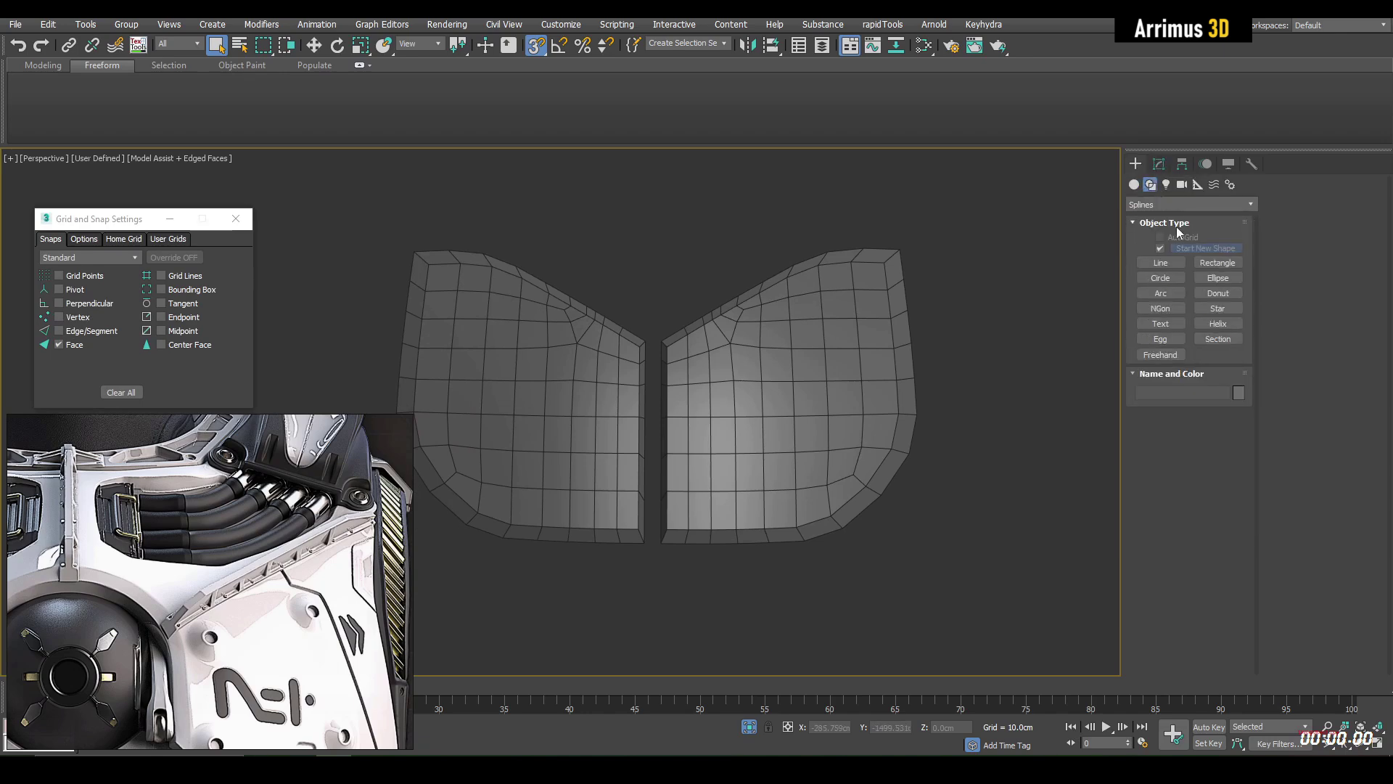
{"action": "left_click", "coordinate": [1179, 267]}
{"action": "scroll", "coordinate": [799, 414], "scroll_direction": "up", "scroll_amount": 6}
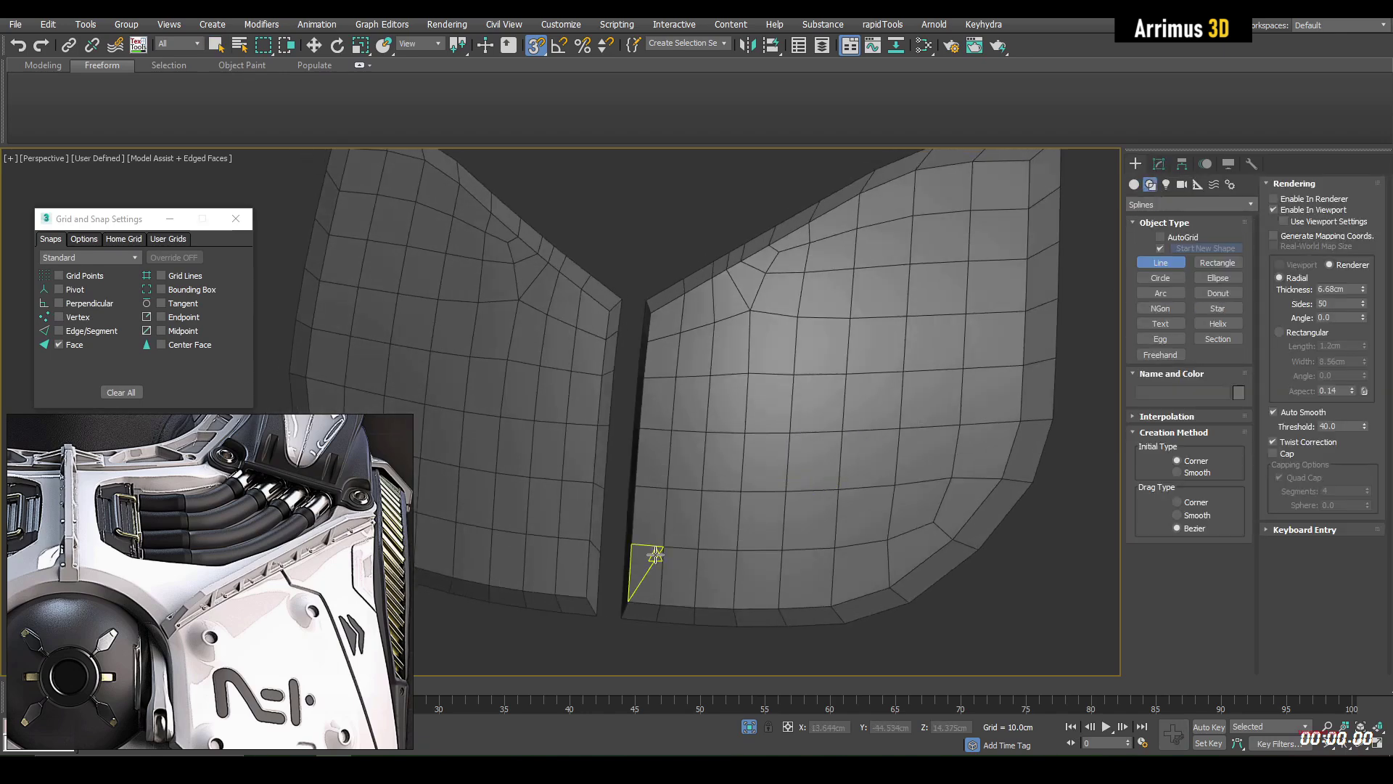
{"action": "left_click", "coordinate": [649, 577]}
{"action": "left_click", "coordinate": [699, 442]}
{"action": "left_click", "coordinate": [838, 444]}
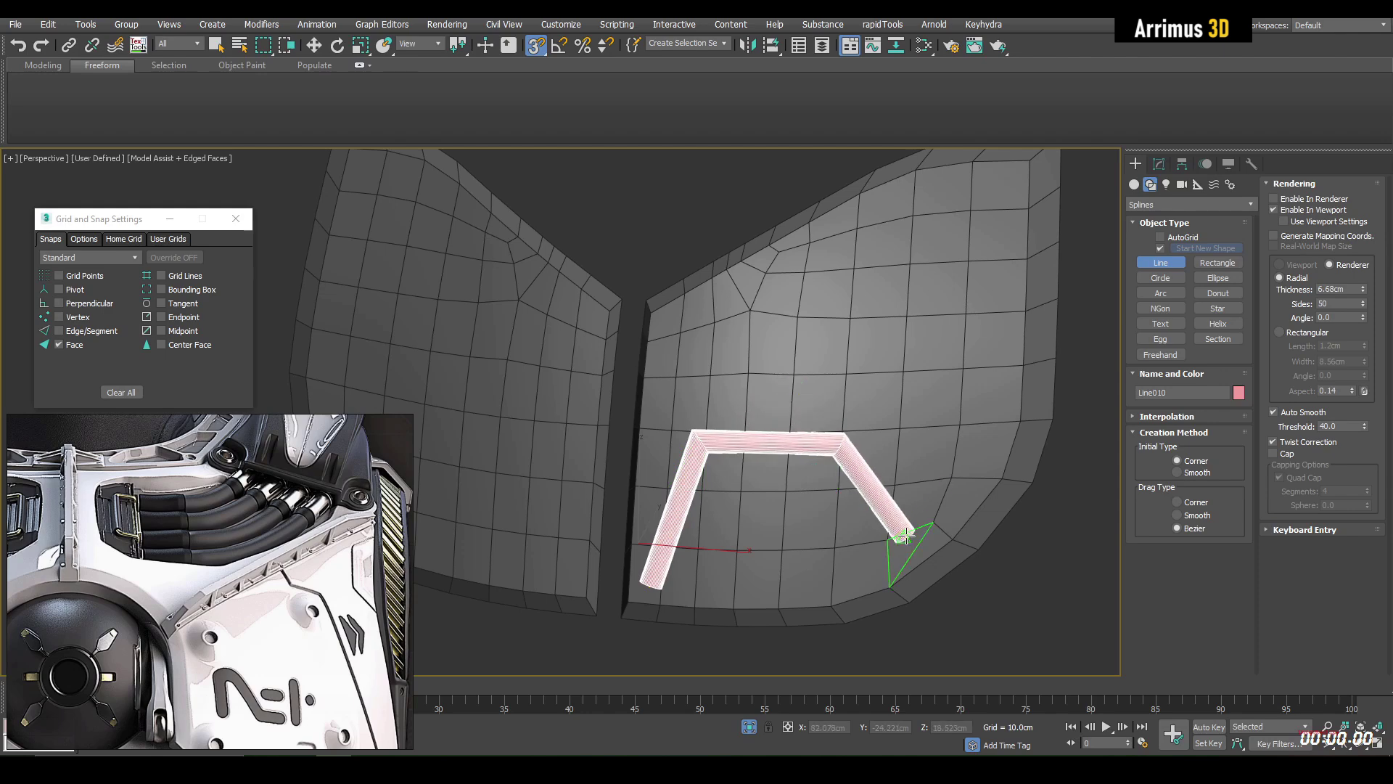
{"action": "left_click_drag", "start_coordinate": [913, 535], "coordinate": [932, 528]}
{"action": "left_click", "coordinate": [987, 317]}
{"action": "left_click", "coordinate": [895, 258]}
{"action": "left_click", "coordinate": [865, 356]}
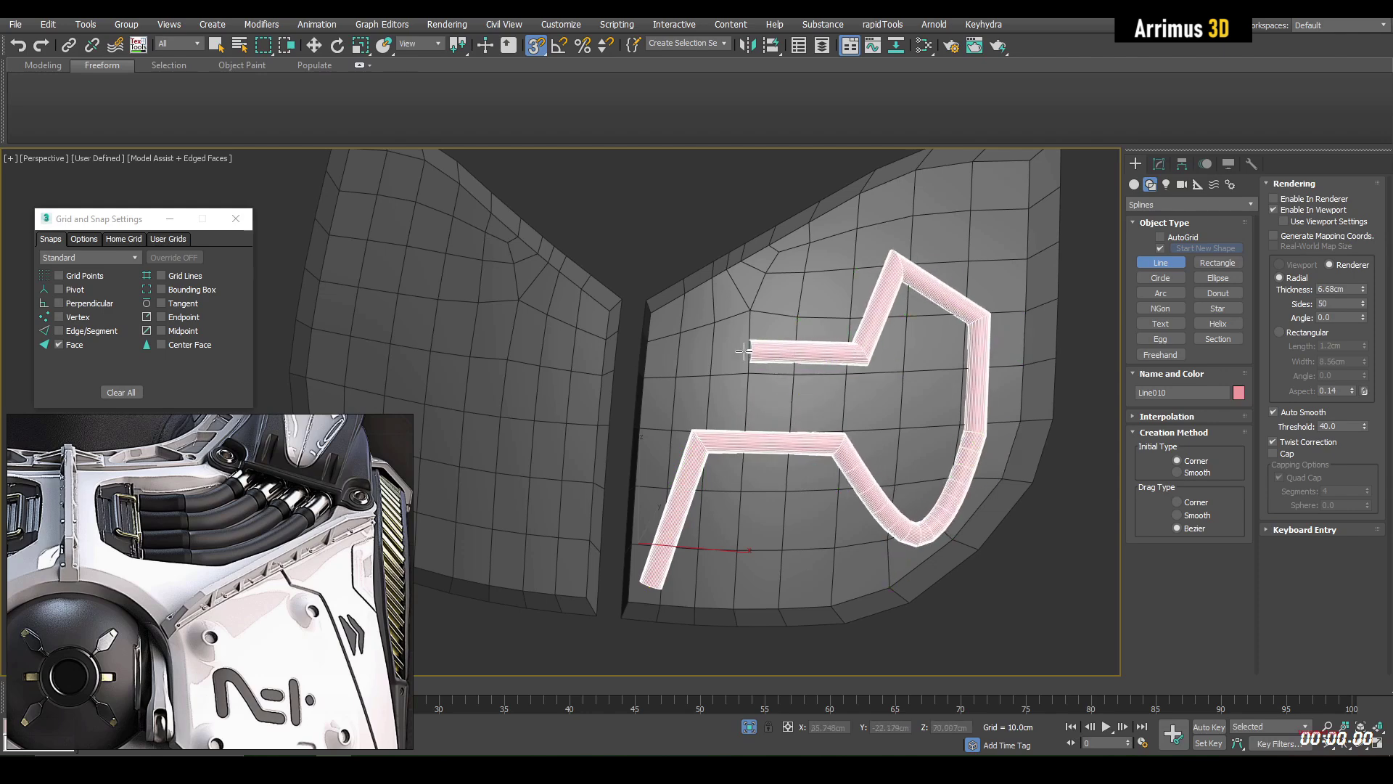
{"action": "left_click", "coordinate": [744, 344]}
{"action": "left_click", "coordinate": [675, 381]}
{"action": "left_click", "coordinate": [687, 400]}
{"action": "right_click", "coordinate": [834, 392]}
{"action": "middle_click_drag", "start_coordinate": [835, 392], "coordinate": [726, 386]}
{"action": "scroll", "coordinate": [726, 386], "scroll_direction": "down", "scroll_amount": 6}
{"action": "right_click", "coordinate": [934, 350]}
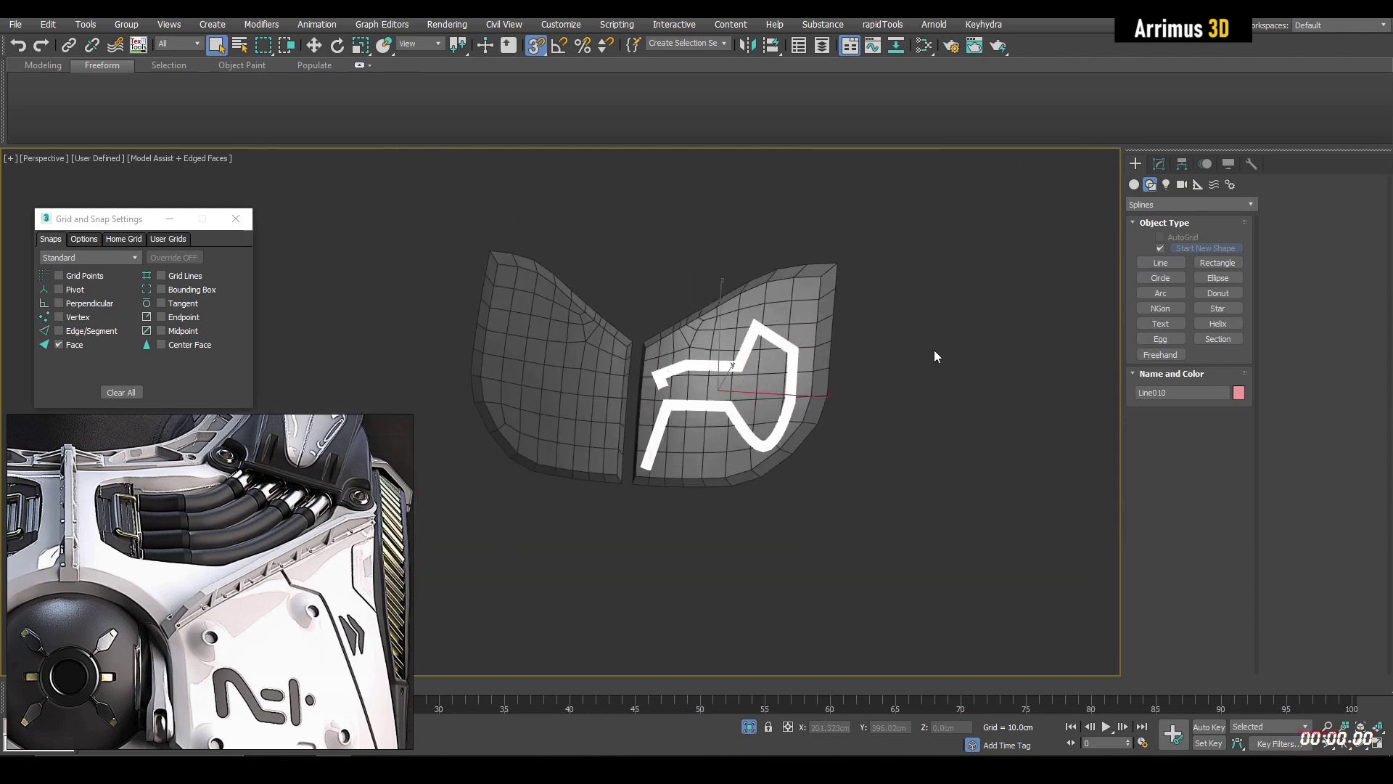
{"action": "key", "text": "Delete"}
Step: Clone the armor plate pair as a single copy placed above and behind the original
{"action": "middle_click_drag", "start_coordinate": [916, 370], "coordinate": [867, 400]}
{"action": "left_click", "coordinate": [733, 374]}
{"action": "scroll", "coordinate": [711, 436], "scroll_direction": "down", "scroll_amount": 3}
{"action": "middle_click_drag", "start_coordinate": [727, 363], "coordinate": [564, 413]}
{"action": "key", "text": "w"}
{"action": "mouse_move", "coordinate": [562, 412]}
{"action": "left_mouse_down", "text": "shift"}
{"action": "mouse_move", "coordinate": [653, 315]}
{"action": "mouse_move", "coordinate": [692, 238]}
{"action": "left_mouse_up", "text": "shift"}
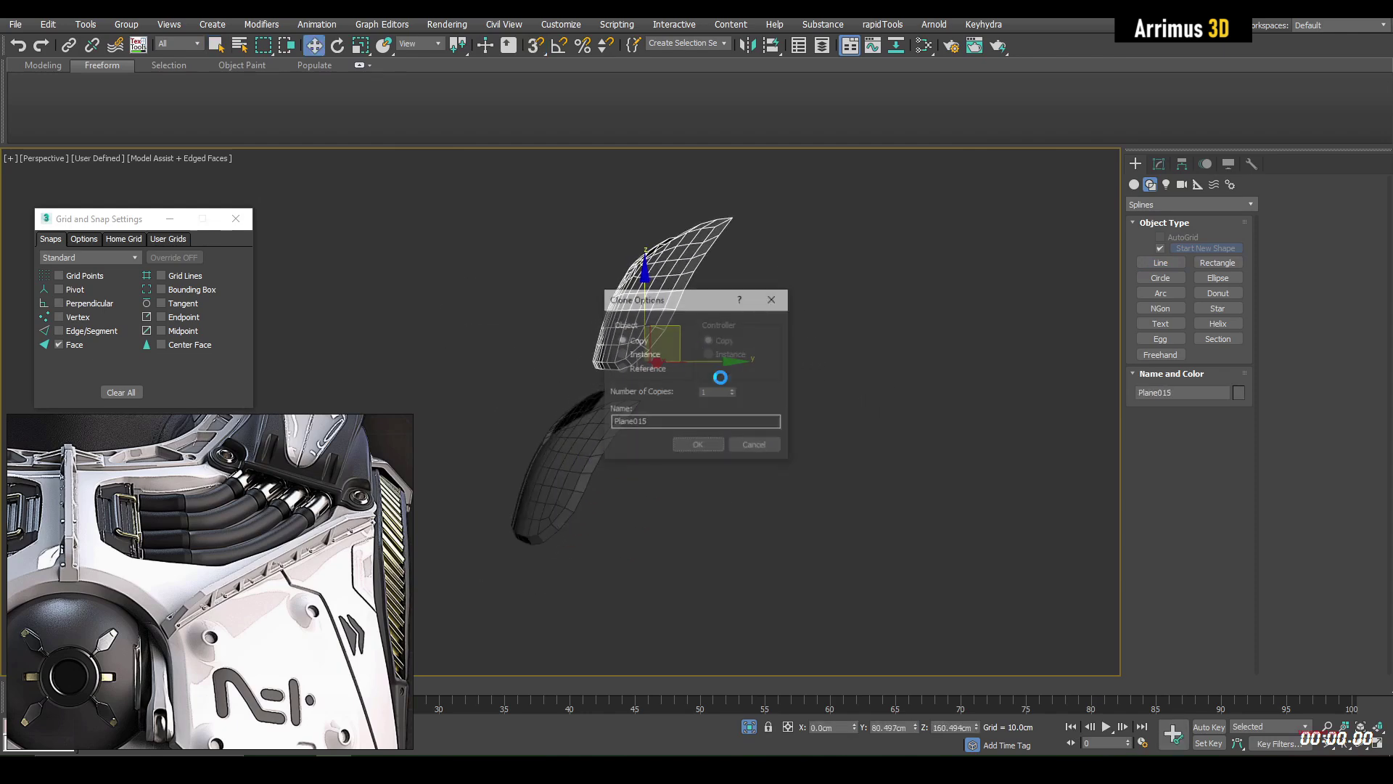
{"action": "left_click", "coordinate": [711, 449]}
{"action": "key", "text": "q"}
{"action": "left_click", "coordinate": [631, 438]}
Step: Draw a face-snapped line running between the right halves of the lower and upper plates, and delete it
{"action": "mouse_move", "coordinate": [627, 438]}
{"action": "middle_mouse_down", "text": "alt"}
{"action": "mouse_move", "coordinate": [742, 462]}
{"action": "mouse_move", "coordinate": [756, 493]}
{"action": "middle_mouse_up", "text": "alt"}
{"action": "key", "text": "l"}
{"action": "scroll", "coordinate": [756, 494], "scroll_direction": "up", "scroll_amount": 4}
{"action": "key", "text": "s"}
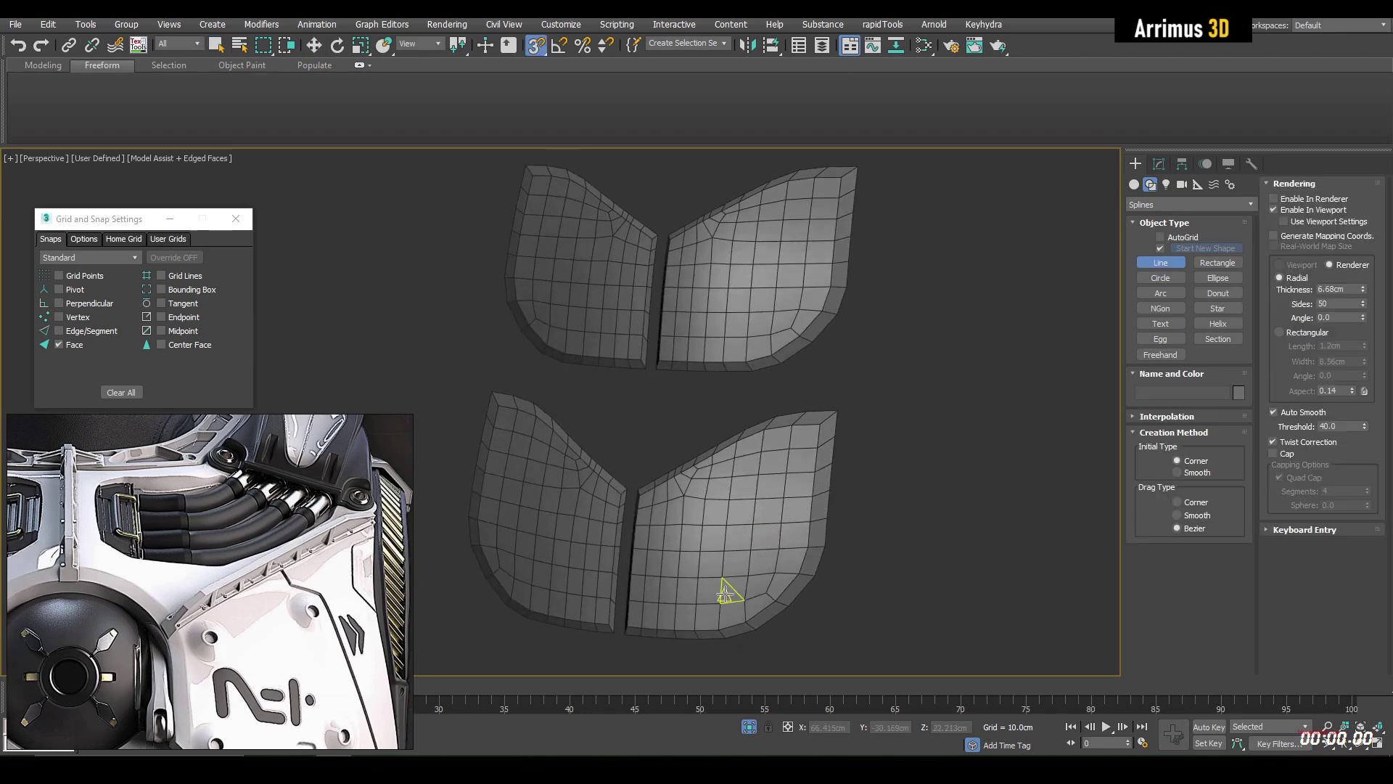
{"action": "left_click", "coordinate": [724, 594]}
{"action": "left_click", "coordinate": [781, 510]}
{"action": "left_click", "coordinate": [792, 461]}
{"action": "left_click", "coordinate": [787, 297]}
{"action": "left_click", "coordinate": [682, 298]}
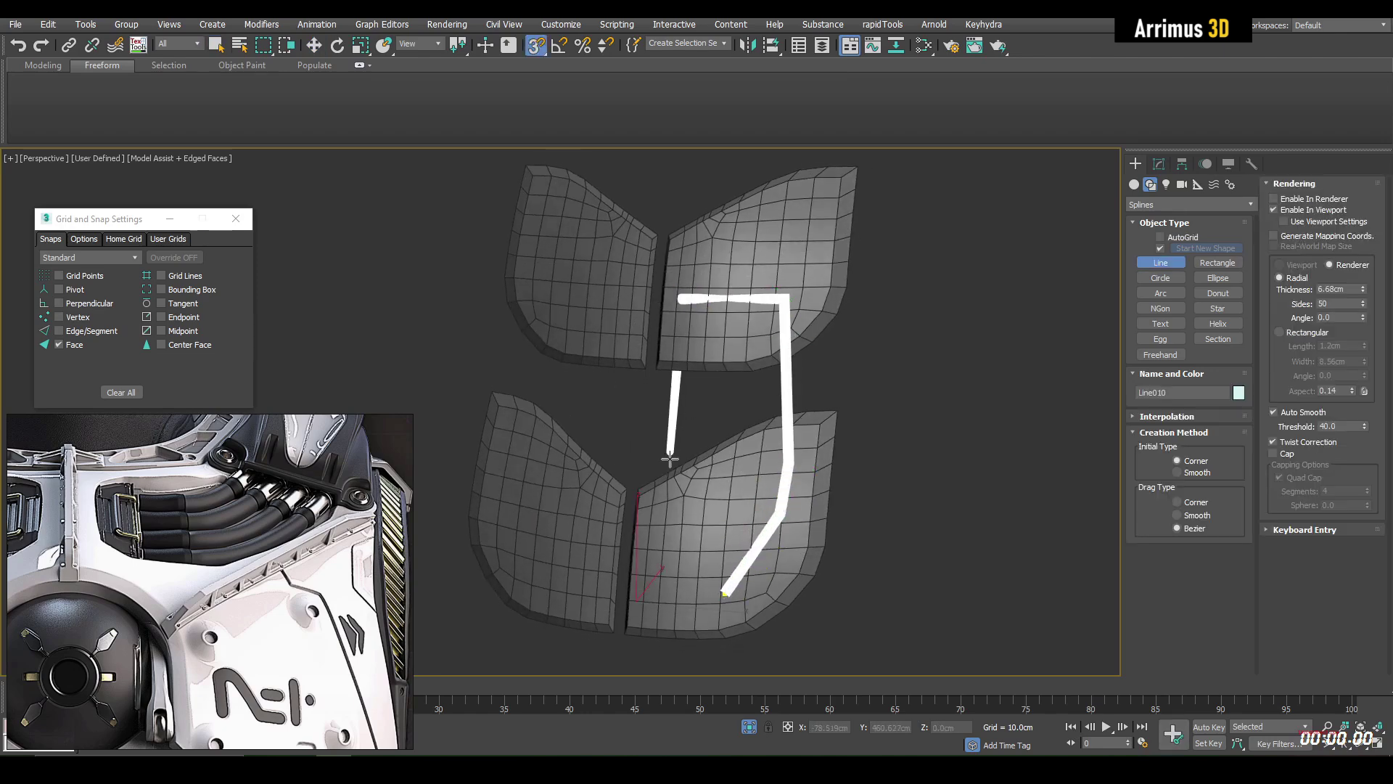
{"action": "left_click", "coordinate": [656, 542]}
{"action": "left_click", "coordinate": [687, 573]}
{"action": "left_click", "coordinate": [754, 524]}
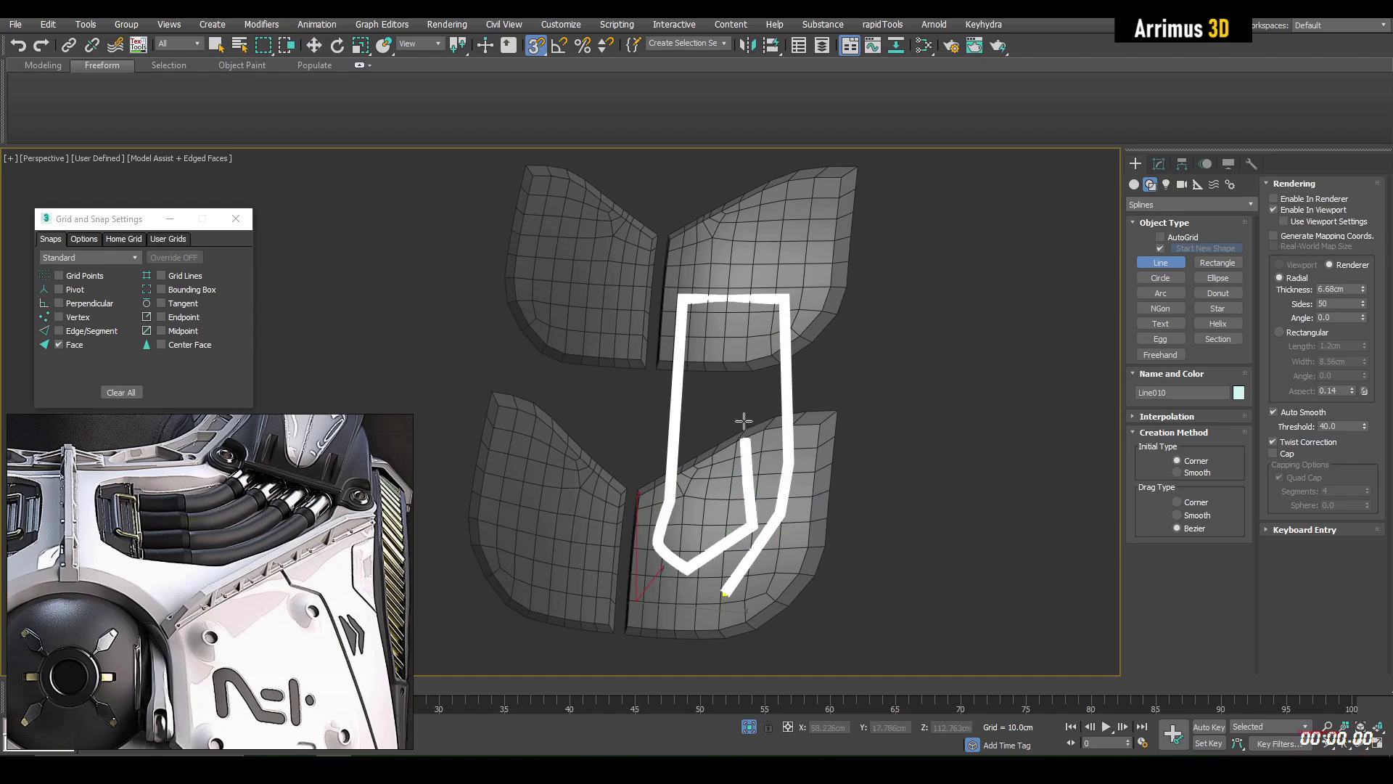
{"action": "right_click", "coordinate": [730, 346]}
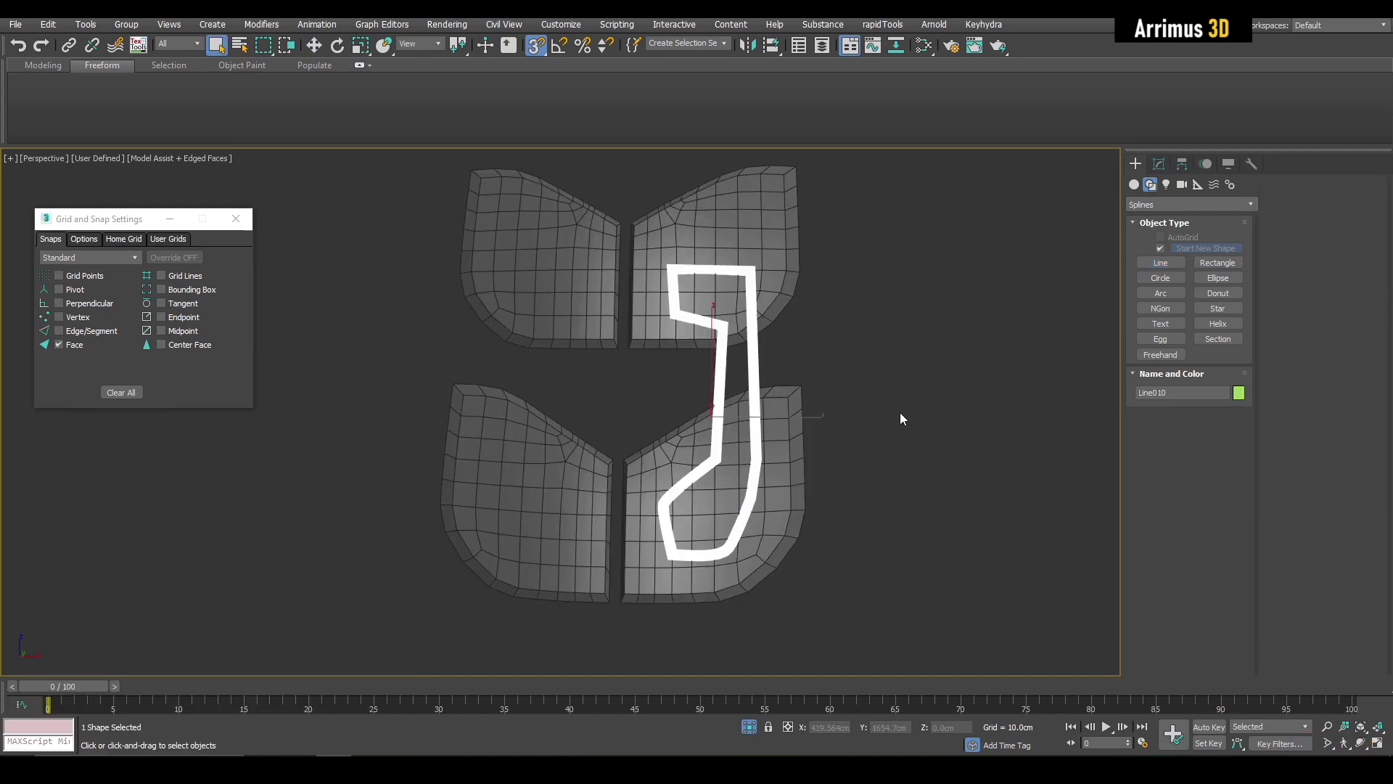
{"action": "key", "text": "Delete"}
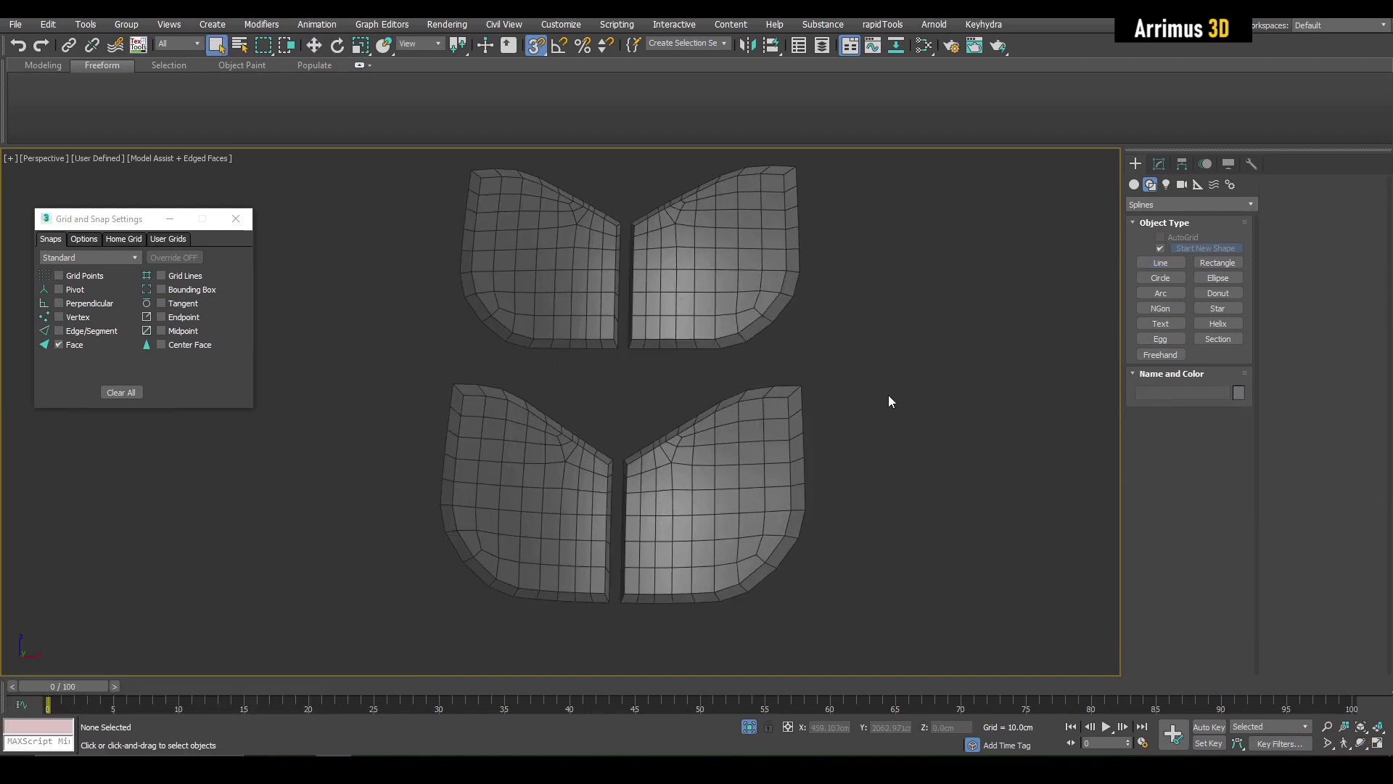
Step: Select the upper armor plate copy and add an Edit Poly modifier above its Symmetry modifier
{"action": "left_click", "coordinate": [652, 242]}
{"action": "left_click", "coordinate": [1165, 166]}
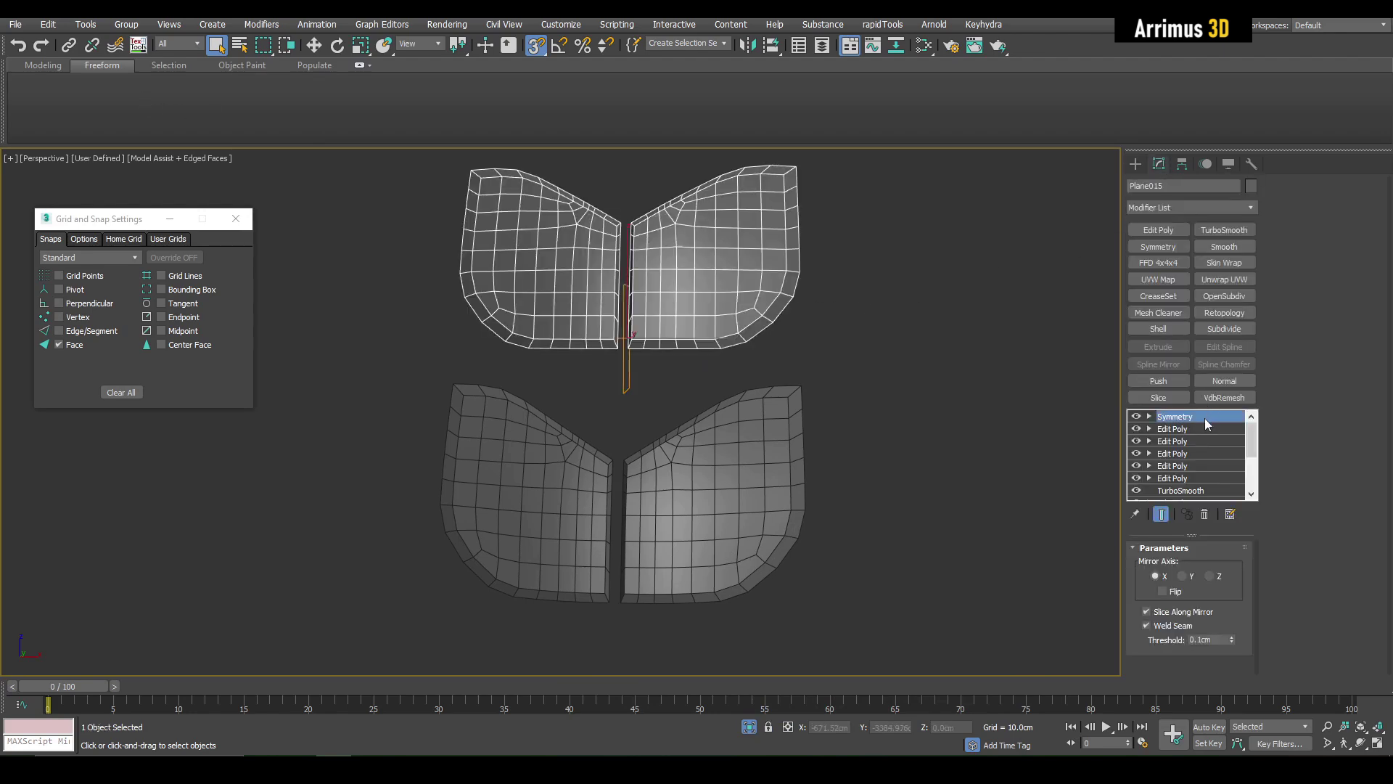
{"action": "key", "text": "ctrl+e"}
{"action": "scroll", "coordinate": [742, 312], "scroll_direction": "up", "scroll_amount": 4}
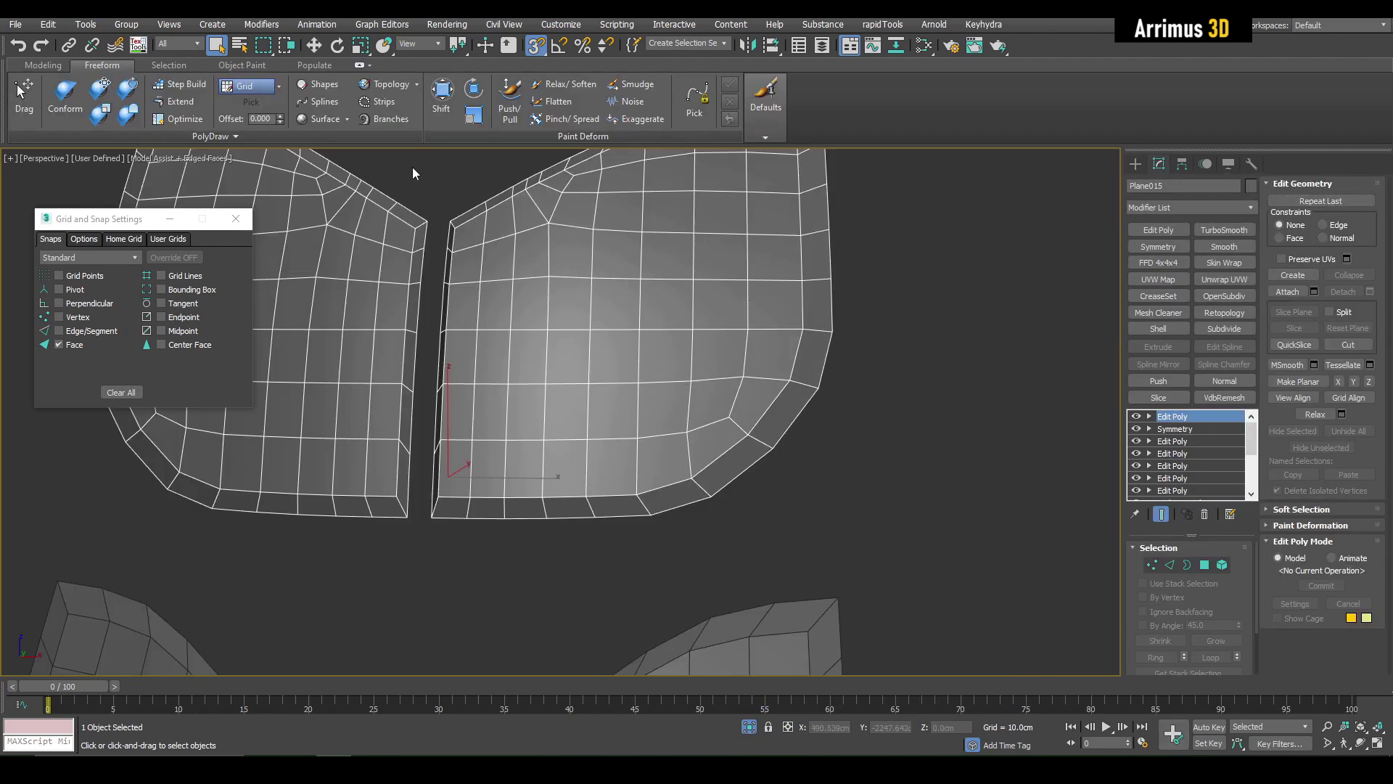
{"action": "middle_click_drag", "start_coordinate": [409, 181], "coordinate": [617, 228]}
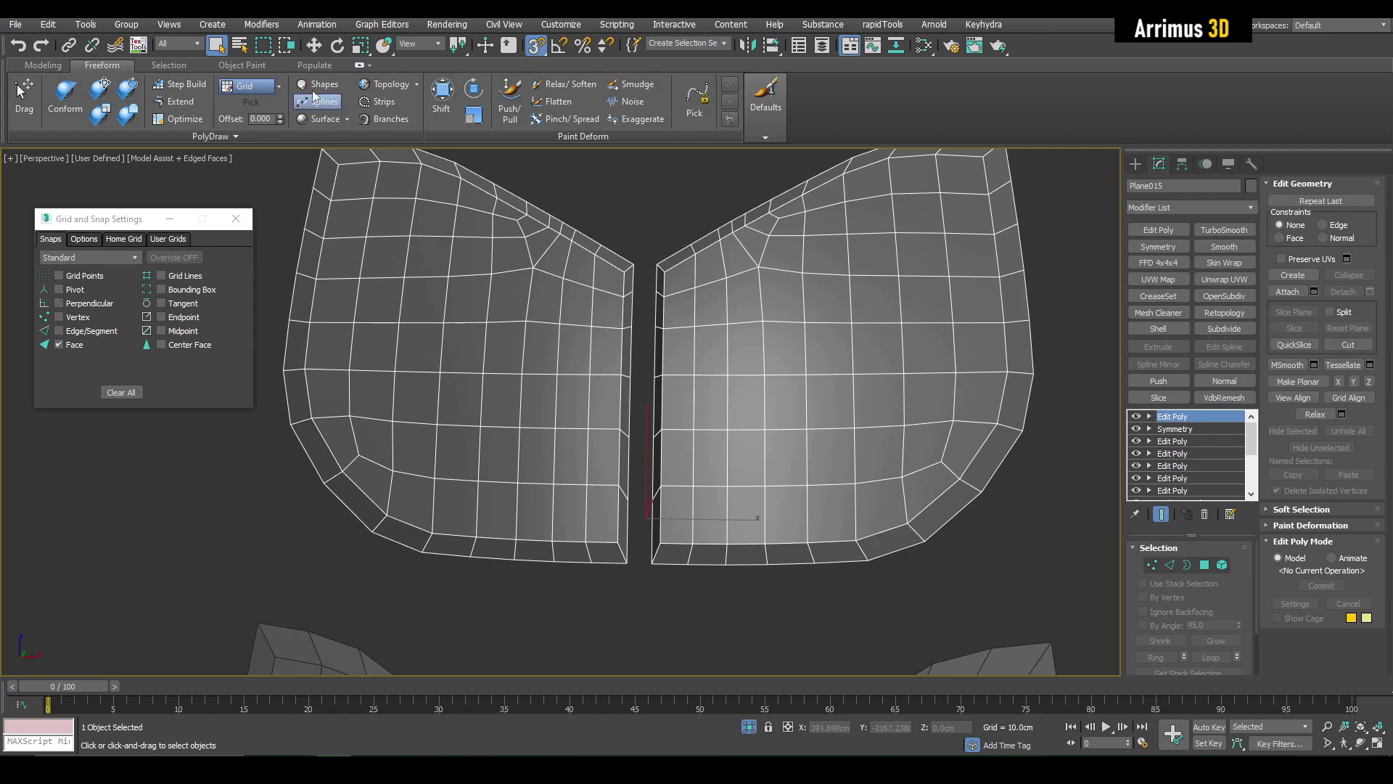
Step: Set PolyDraw to draw on the surface of the upper armor plate copy with an offset of 1.300
{"action": "left_click", "coordinate": [251, 86]}
{"action": "left_click", "coordinate": [262, 113]}
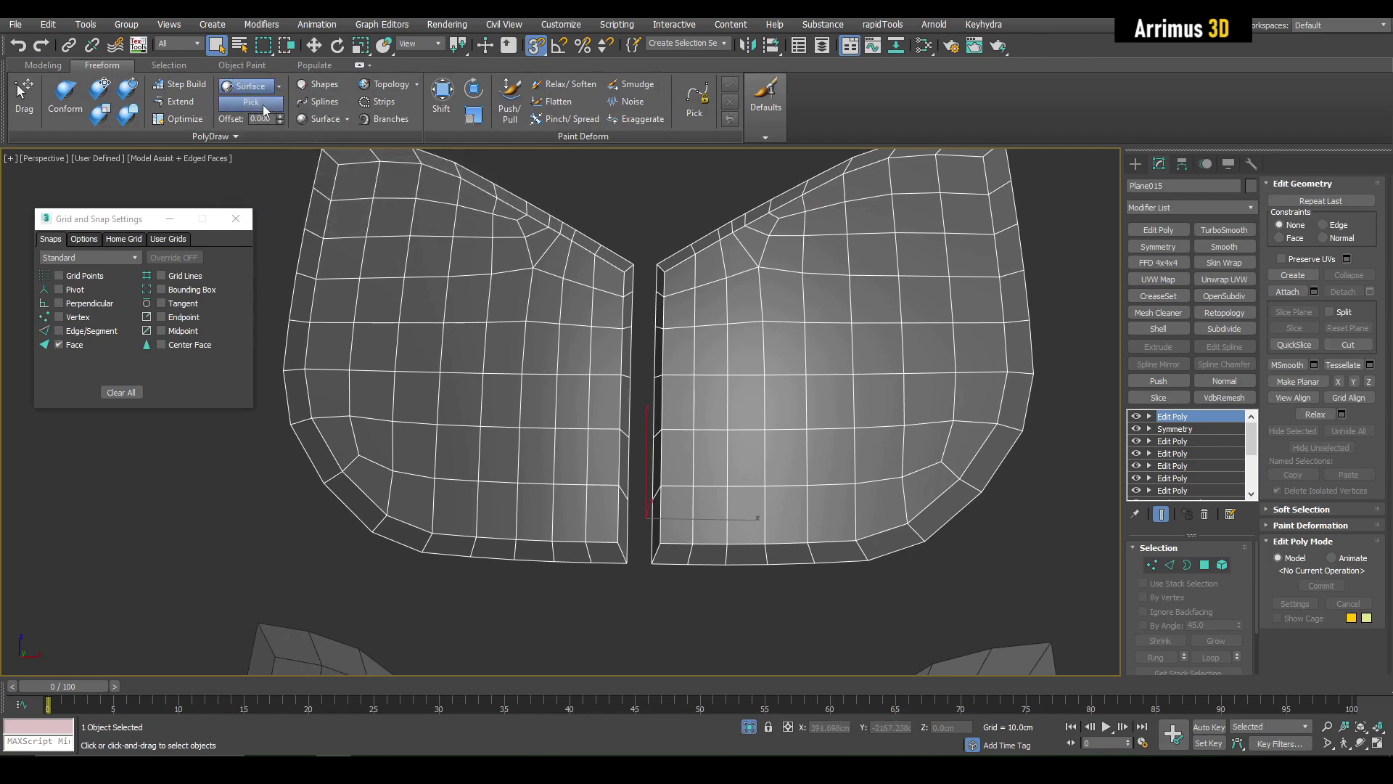
{"action": "left_click", "coordinate": [264, 106]}
{"action": "left_click", "coordinate": [773, 264]}
{"action": "middle_click_drag", "start_coordinate": [774, 264], "coordinate": [614, 261]}
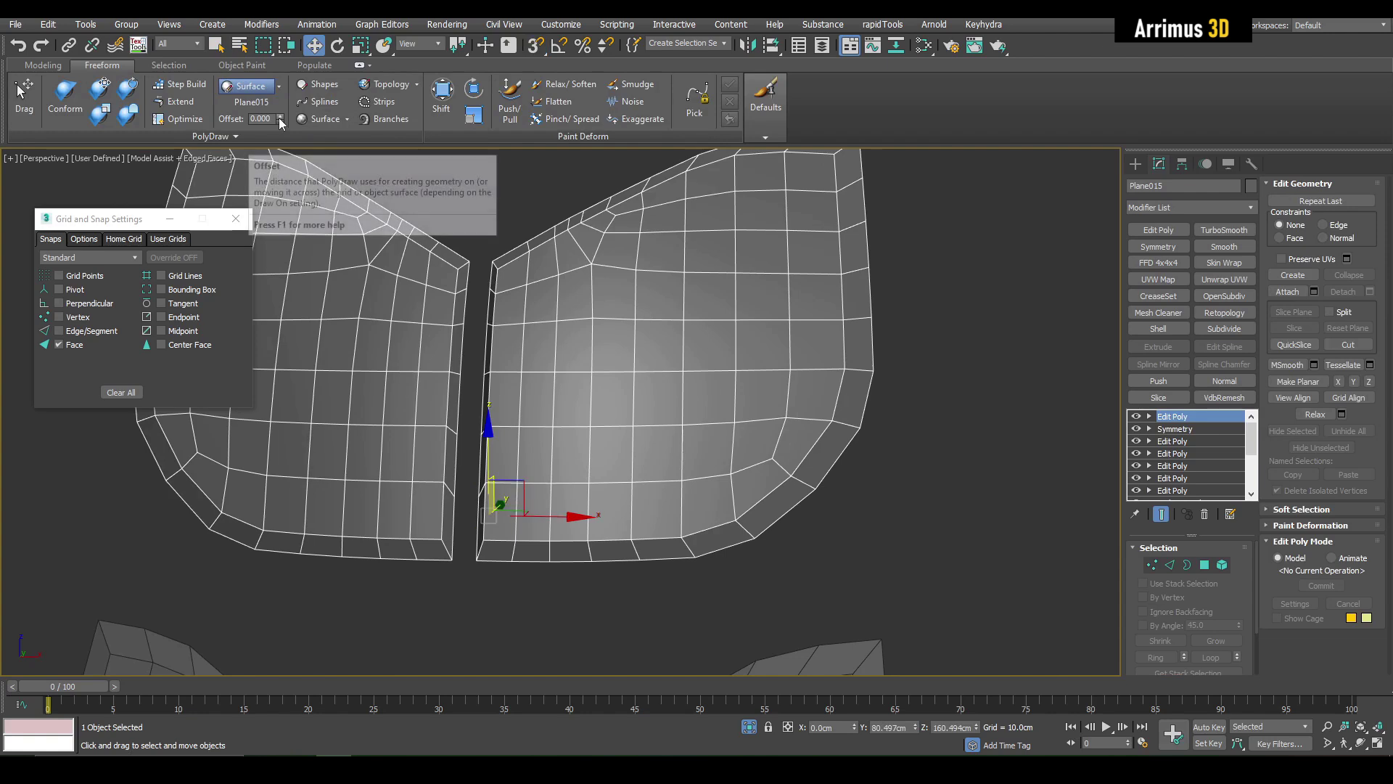
{"action": "left_click_drag", "start_coordinate": [280, 119], "coordinate": [282, 108]}
Step: Draw a winding freehand PolyDraw spline across the right half of the upper plate
{"action": "left_click", "coordinate": [317, 102]}
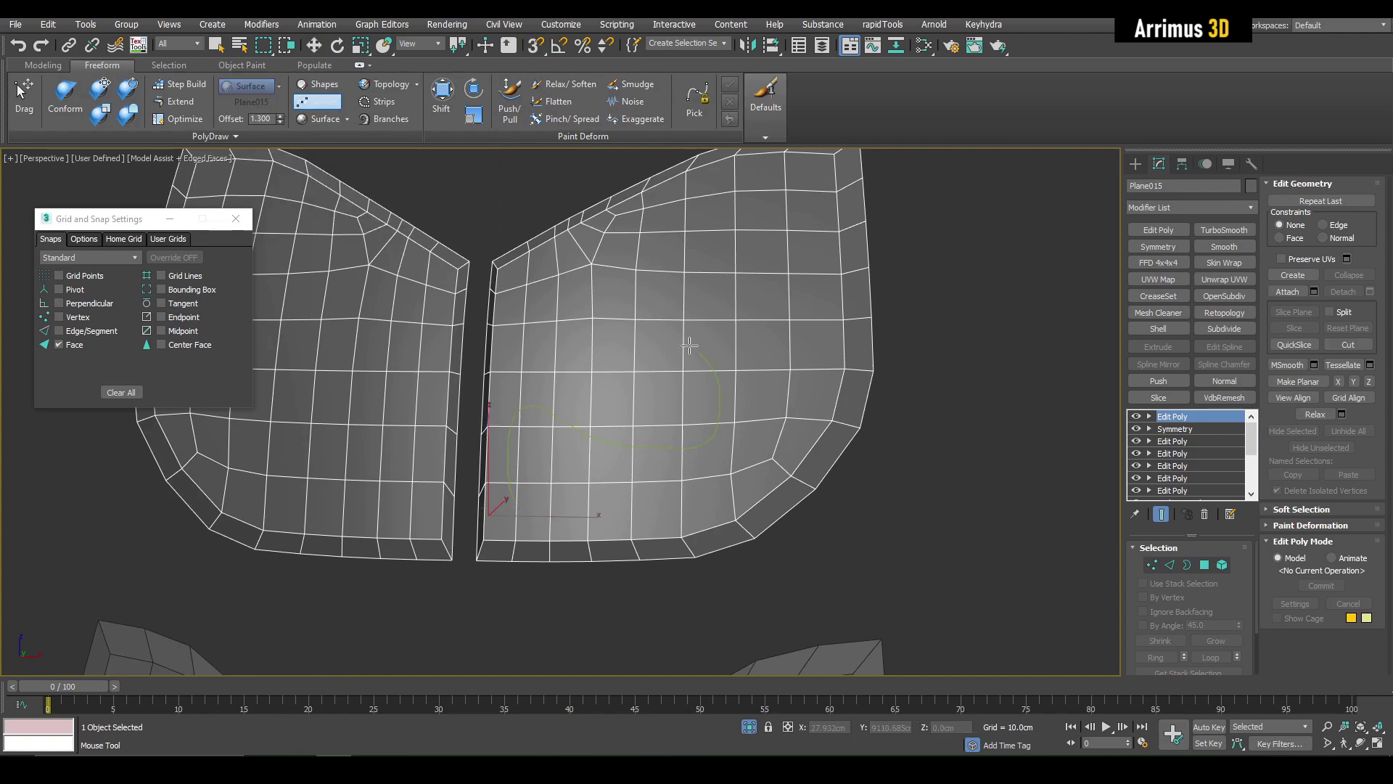
{"action": "right_click", "coordinate": [804, 242]}
{"action": "middle_click_drag", "start_coordinate": [795, 263], "coordinate": [798, 316]}
{"action": "key", "text": "q"}
Step: Examine the vertex density along the spline drawn on the upper plate's right half
{"action": "left_click", "coordinate": [821, 346]}
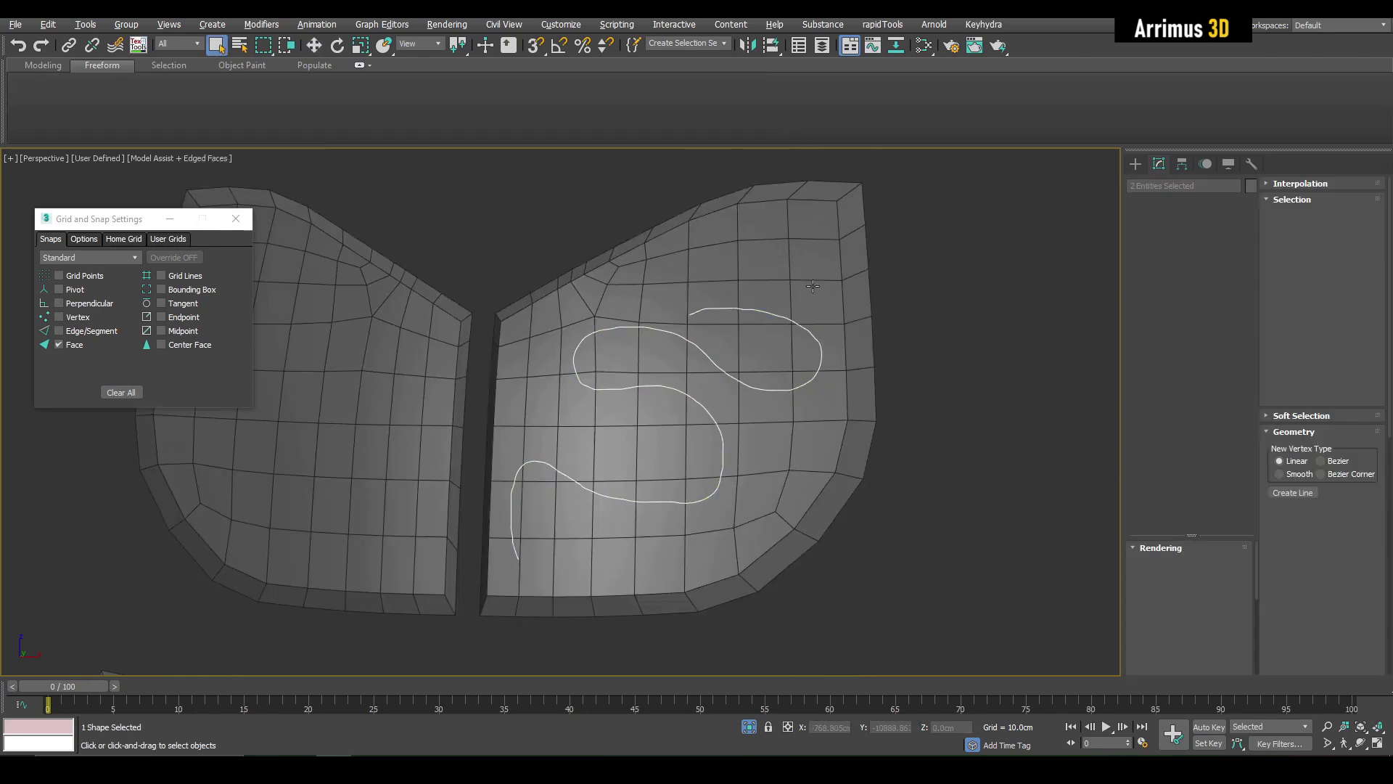
{"action": "key", "text": "1"}
{"action": "scroll", "coordinate": [714, 348], "scroll_direction": "up", "scroll_amount": 6}
{"action": "scroll", "coordinate": [693, 343], "scroll_direction": "down", "scroll_amount": 6}
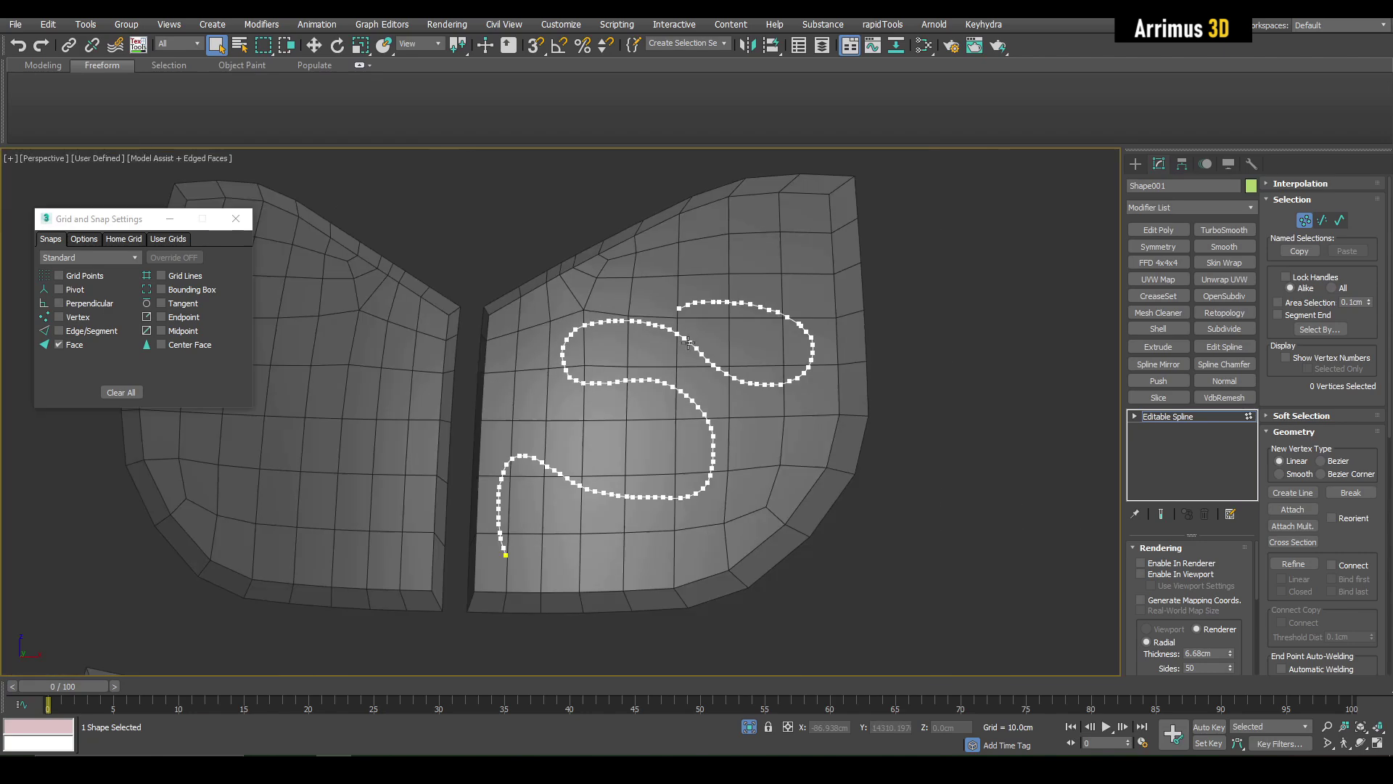
{"action": "middle_click_drag", "start_coordinate": [688, 343], "coordinate": [775, 347]}
{"action": "key", "text": "1"}
{"action": "middle_click_drag", "start_coordinate": [514, 334], "coordinate": [728, 355]}
Step: Raise the PolyDraw minimum distance and draw a winding freehand spline across the left half of the upper plate
{"action": "left_click", "coordinate": [669, 335]}
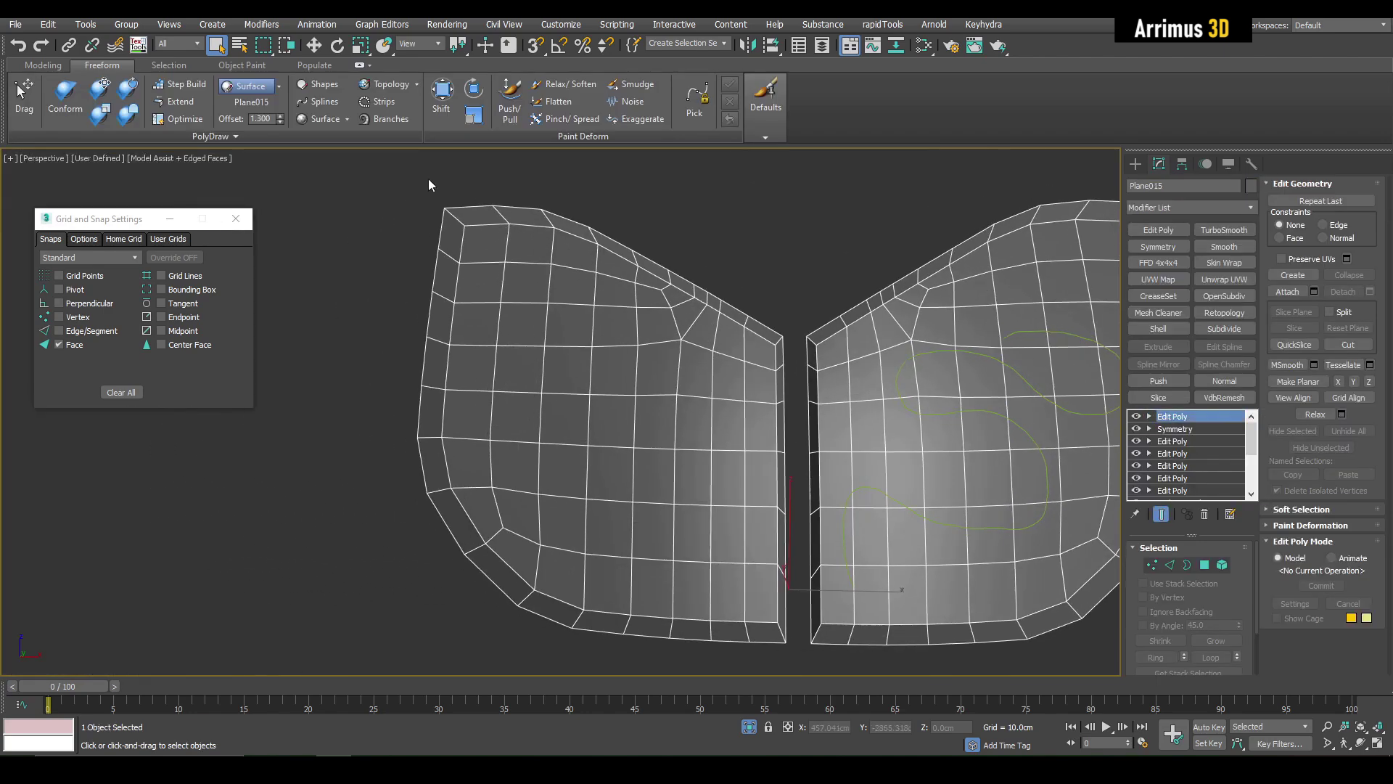
{"action": "left_click", "coordinate": [236, 138]}
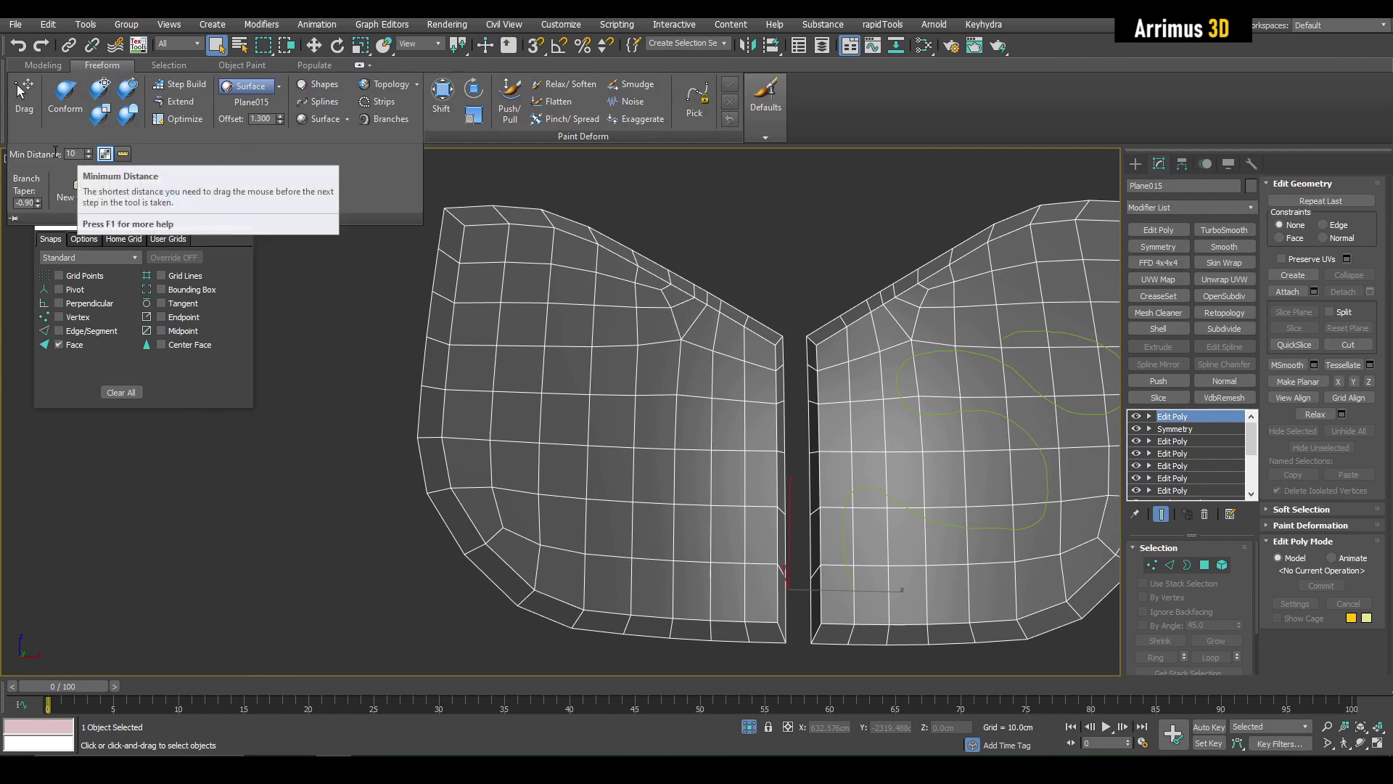
{"action": "middle_click_drag", "start_coordinate": [411, 254], "coordinate": [426, 256]}
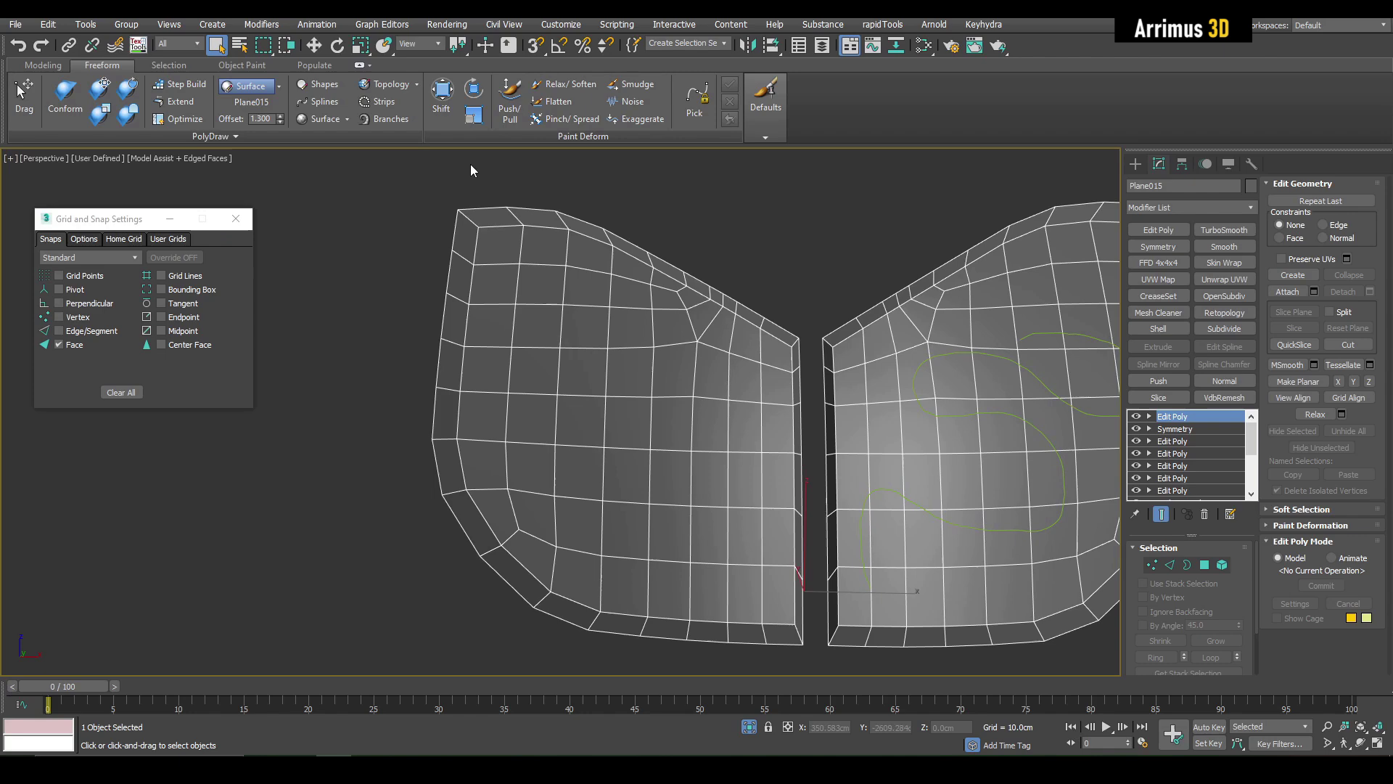
{"action": "left_click", "coordinate": [319, 102]}
{"action": "middle_click_drag", "start_coordinate": [651, 392], "coordinate": [623, 339]}
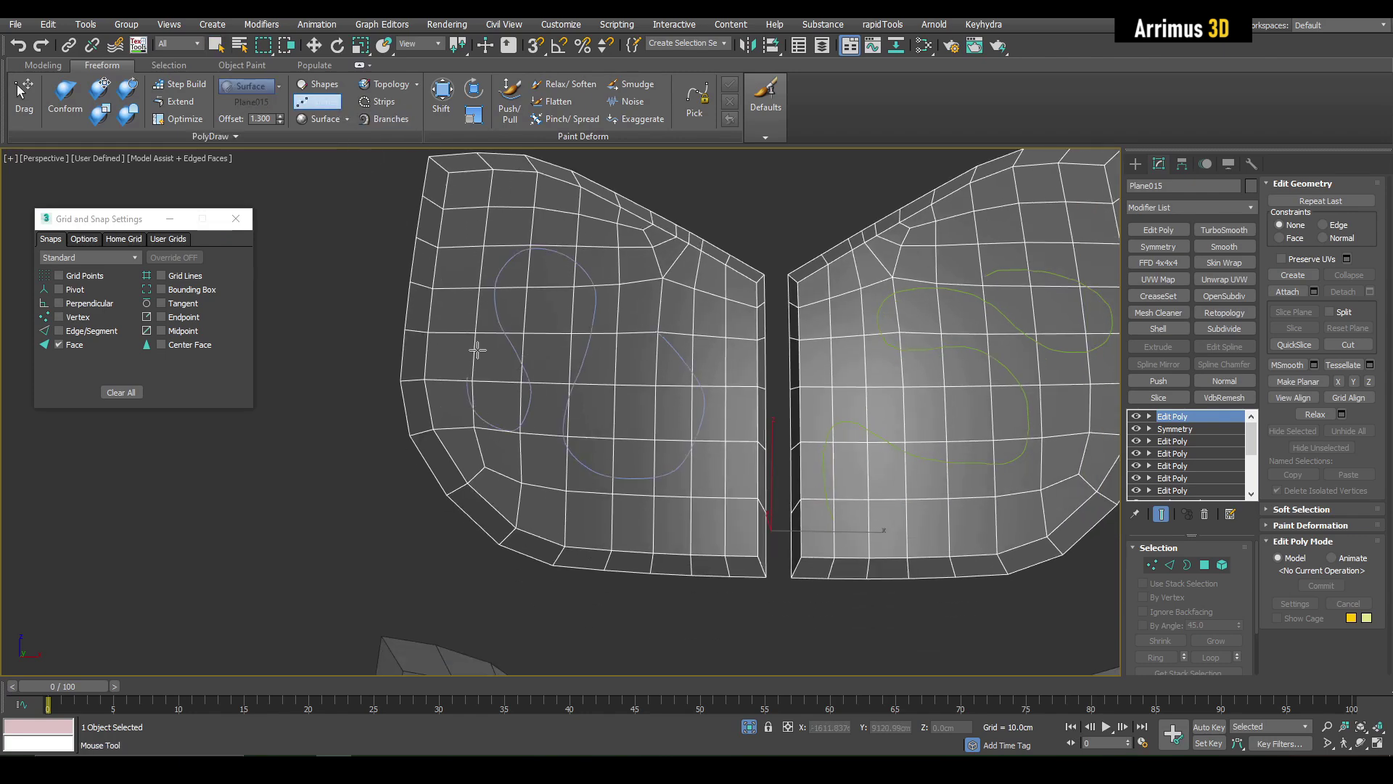
{"action": "key", "text": "w"}
{"action": "scroll", "coordinate": [625, 254], "scroll_direction": "down", "scroll_amount": 5}
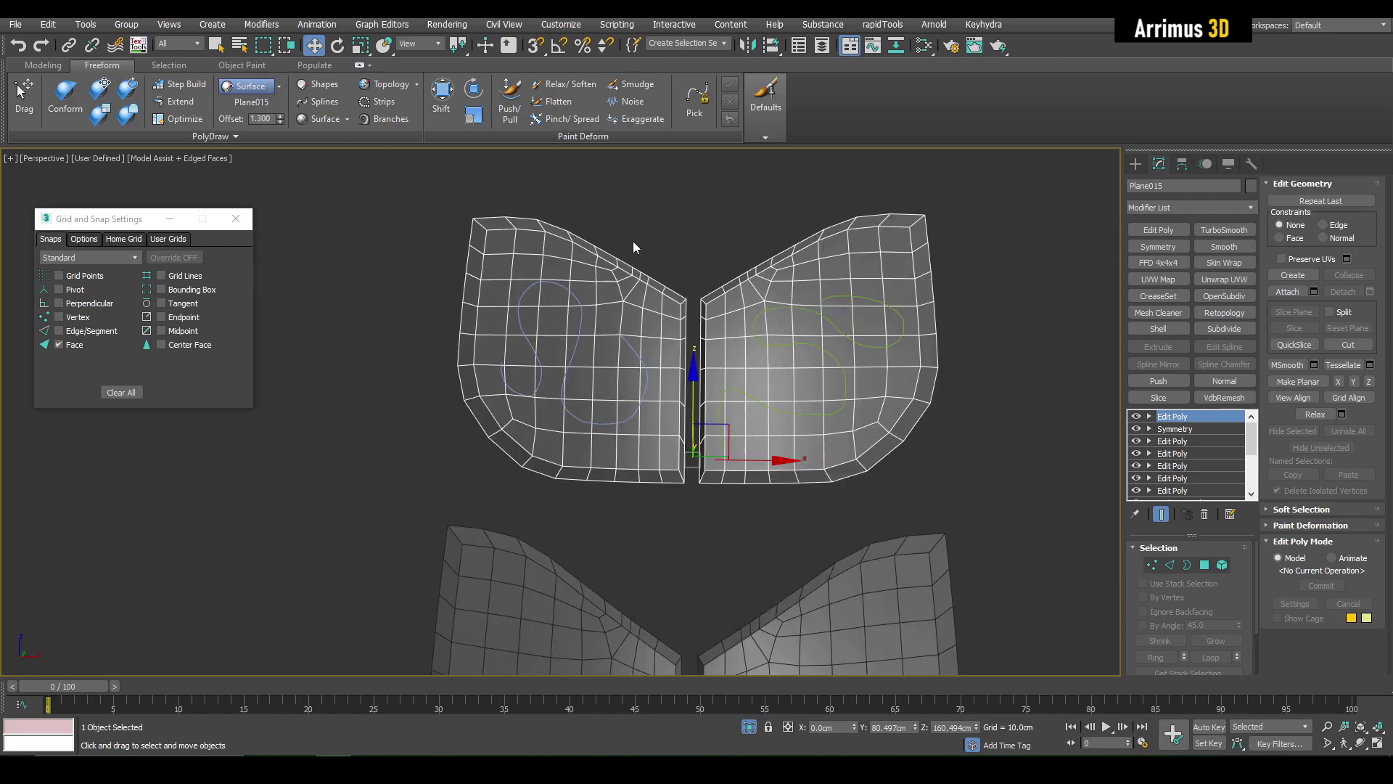
Step: Select both freehand splines on the upper plate and isolate them in the viewport
{"action": "key", "text": "q"}
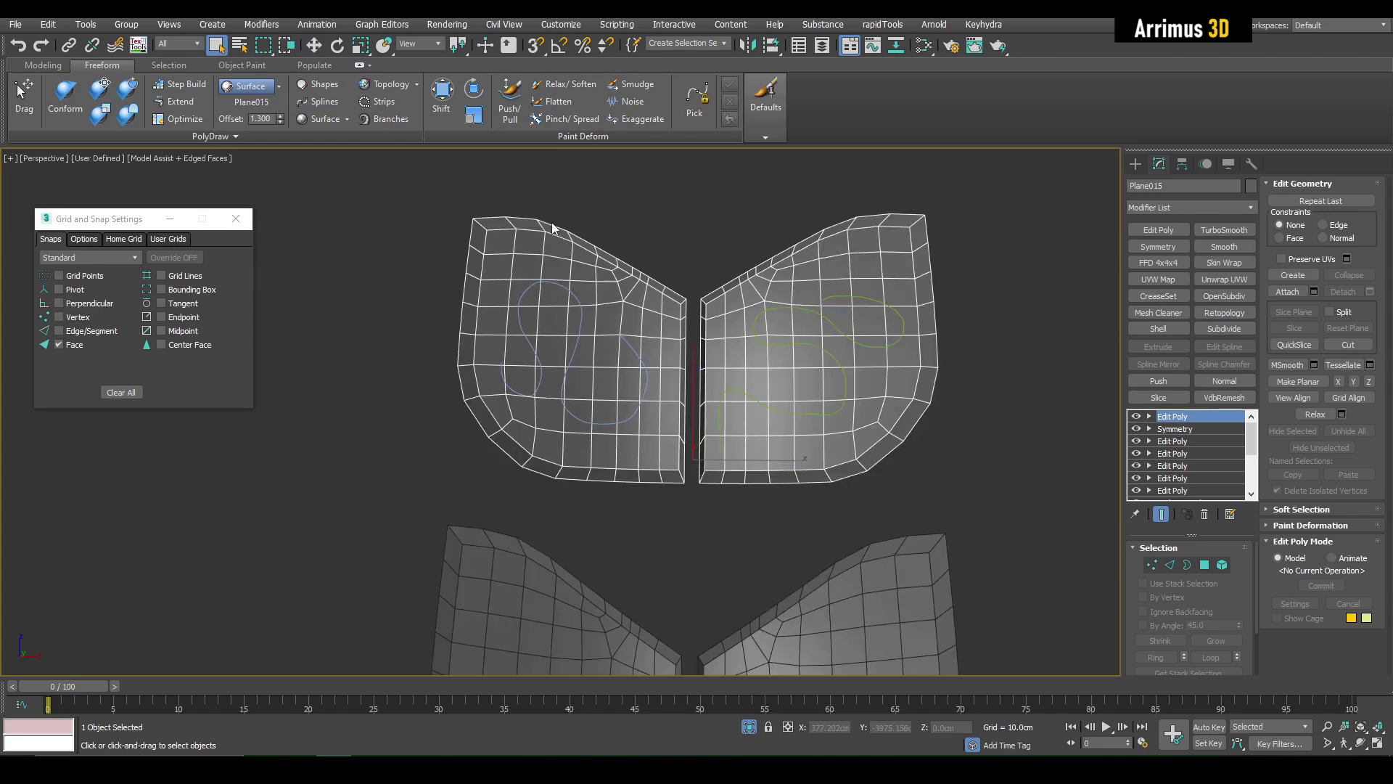
{"action": "left_click_drag", "start_coordinate": [552, 223], "coordinate": [835, 326]}
{"action": "left_click", "coordinate": [851, 261], "text": "alt"}
{"action": "key", "text": "alt+q"}
{"action": "key", "text": "alt+q"}
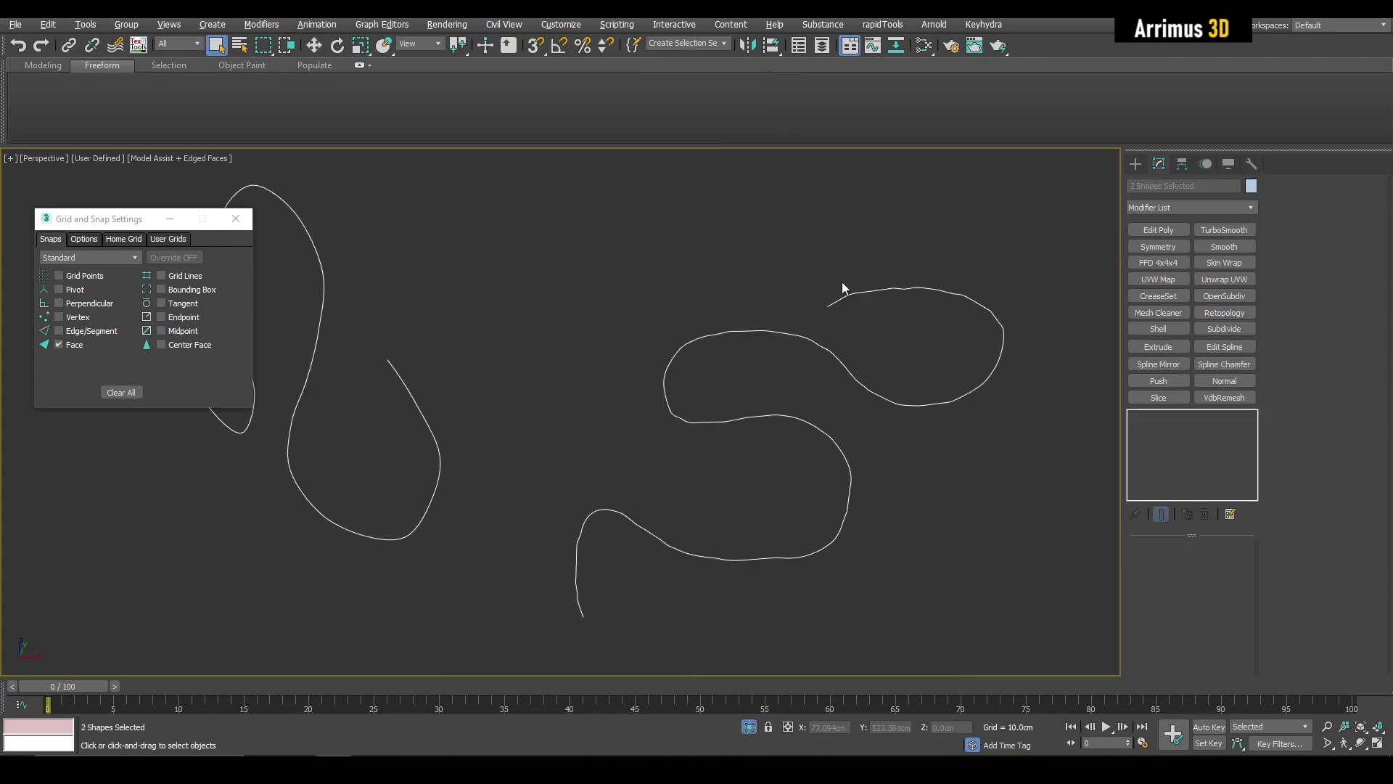
Step: Compare the vertex spacing of the two isolated splines by viewing each one at vertex level
{"action": "left_click", "coordinate": [841, 280]}
{"action": "left_click_drag", "start_coordinate": [717, 228], "coordinate": [768, 386]}
{"action": "key", "text": "1"}
{"action": "middle_click_drag", "start_coordinate": [654, 381], "coordinate": [825, 346]}
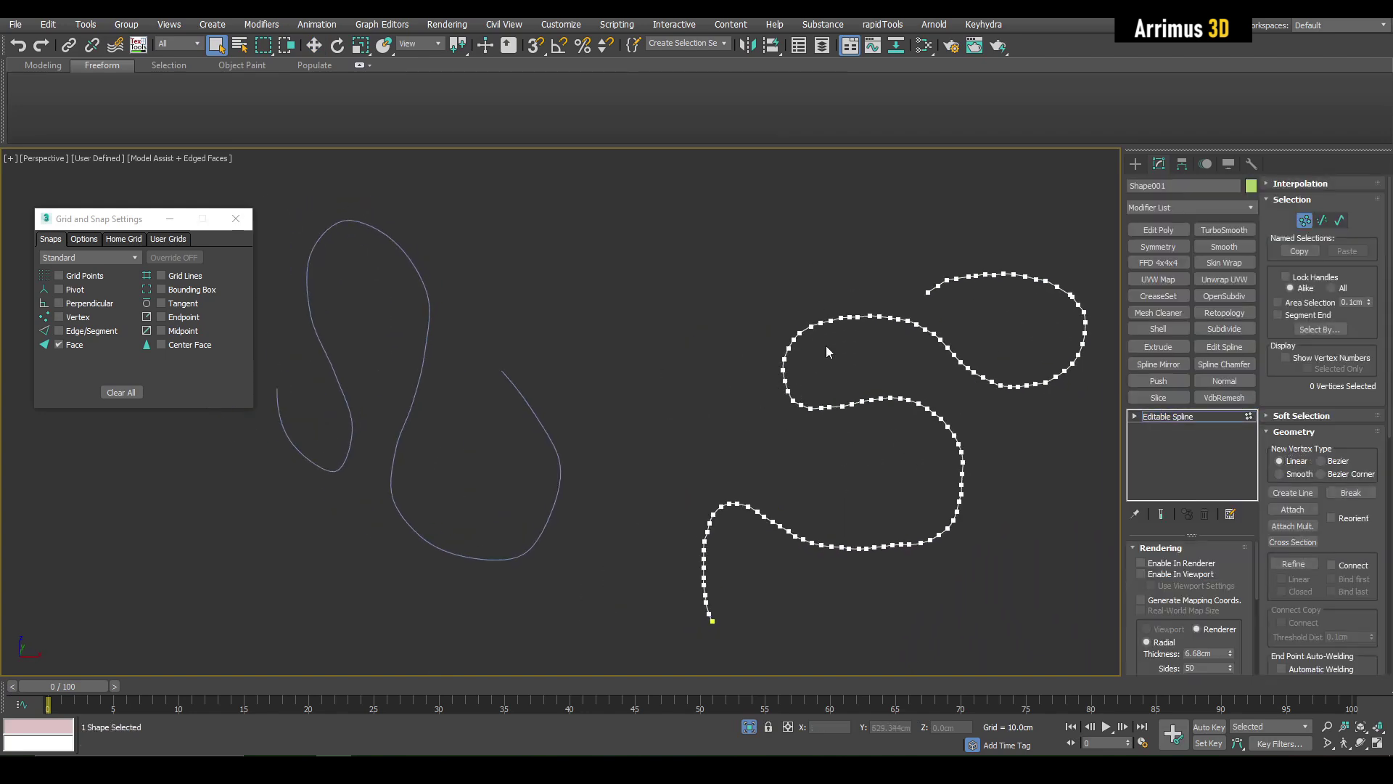
{"action": "middle_click_drag", "start_coordinate": [650, 372], "coordinate": [766, 367]}
{"action": "key", "text": "1"}
{"action": "left_click_drag", "start_coordinate": [640, 253], "coordinate": [494, 344]}
{"action": "middle_click_drag", "start_coordinate": [542, 343], "coordinate": [643, 347]}
{"action": "key", "text": "1"}
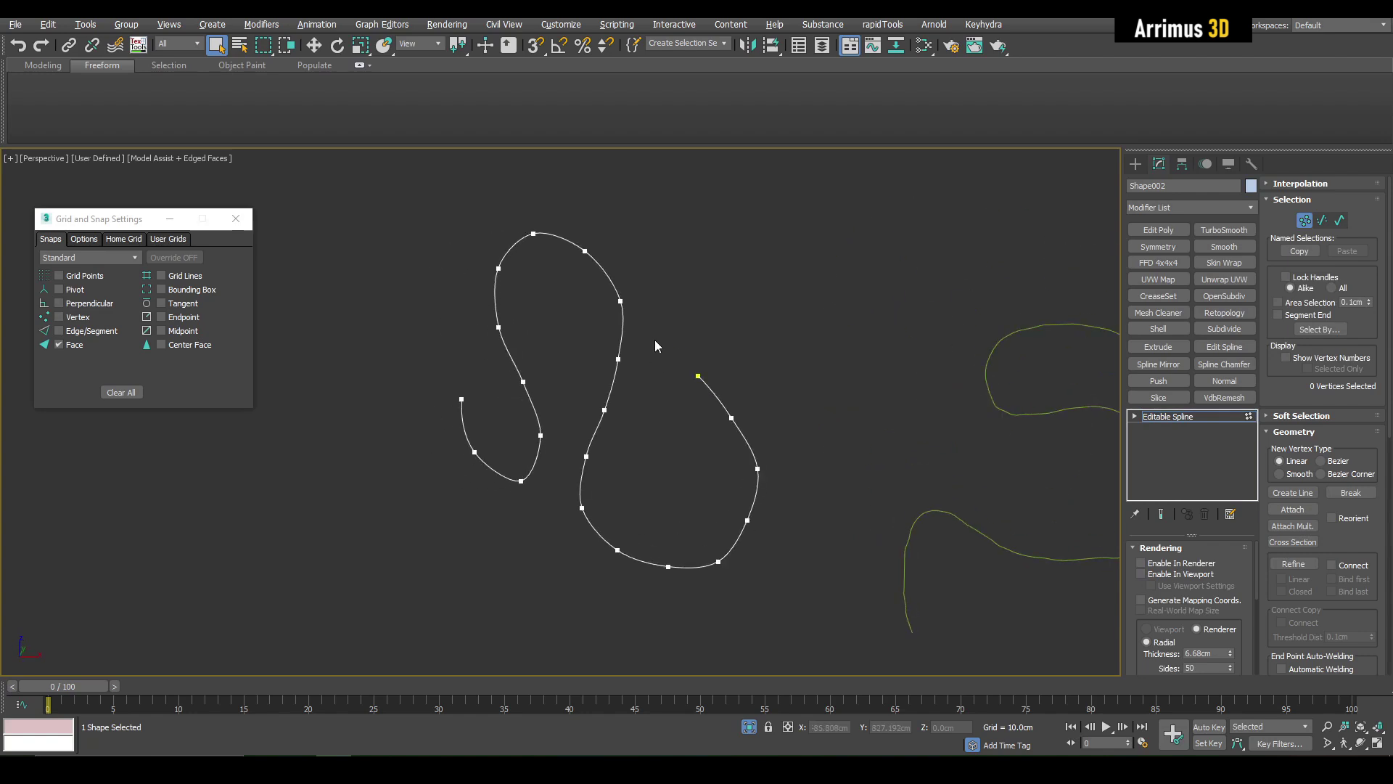
{"action": "scroll", "coordinate": [655, 339], "scroll_direction": "down", "scroll_amount": 3}
{"action": "middle_click_drag", "start_coordinate": [737, 364], "coordinate": [703, 359]}
{"action": "key", "text": "1"}
{"action": "middle_click_drag", "start_coordinate": [919, 373], "coordinate": [772, 363]}
{"action": "scroll", "coordinate": [774, 361], "scroll_direction": "up", "scroll_amount": 5}
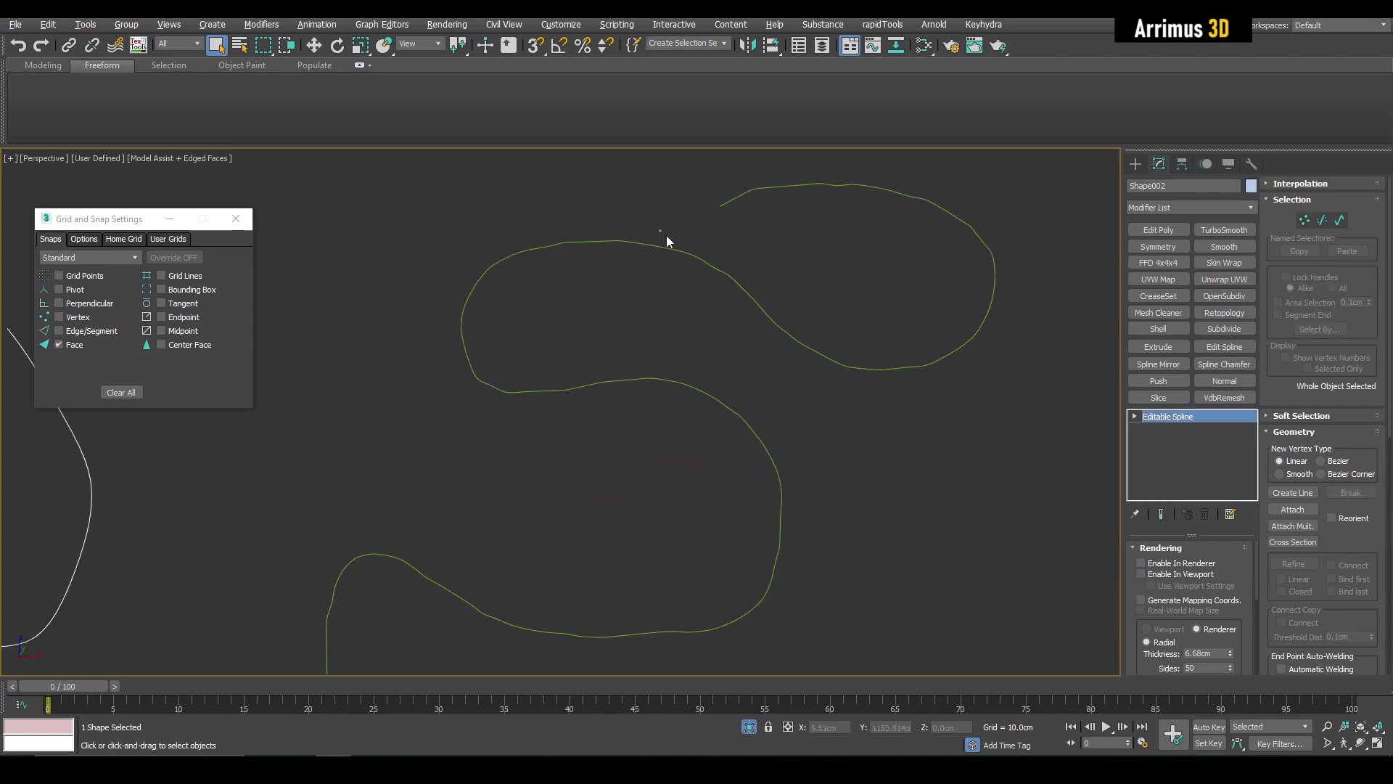
{"action": "left_click_drag", "start_coordinate": [667, 235], "coordinate": [593, 378]}
{"action": "key", "text": "1"}
{"action": "middle_click_drag", "start_coordinate": [592, 377], "coordinate": [638, 371]}
{"action": "scroll", "coordinate": [637, 374], "scroll_direction": "up", "scroll_amount": 3}
{"action": "scroll", "coordinate": [851, 370], "scroll_direction": "down", "scroll_amount": 3}
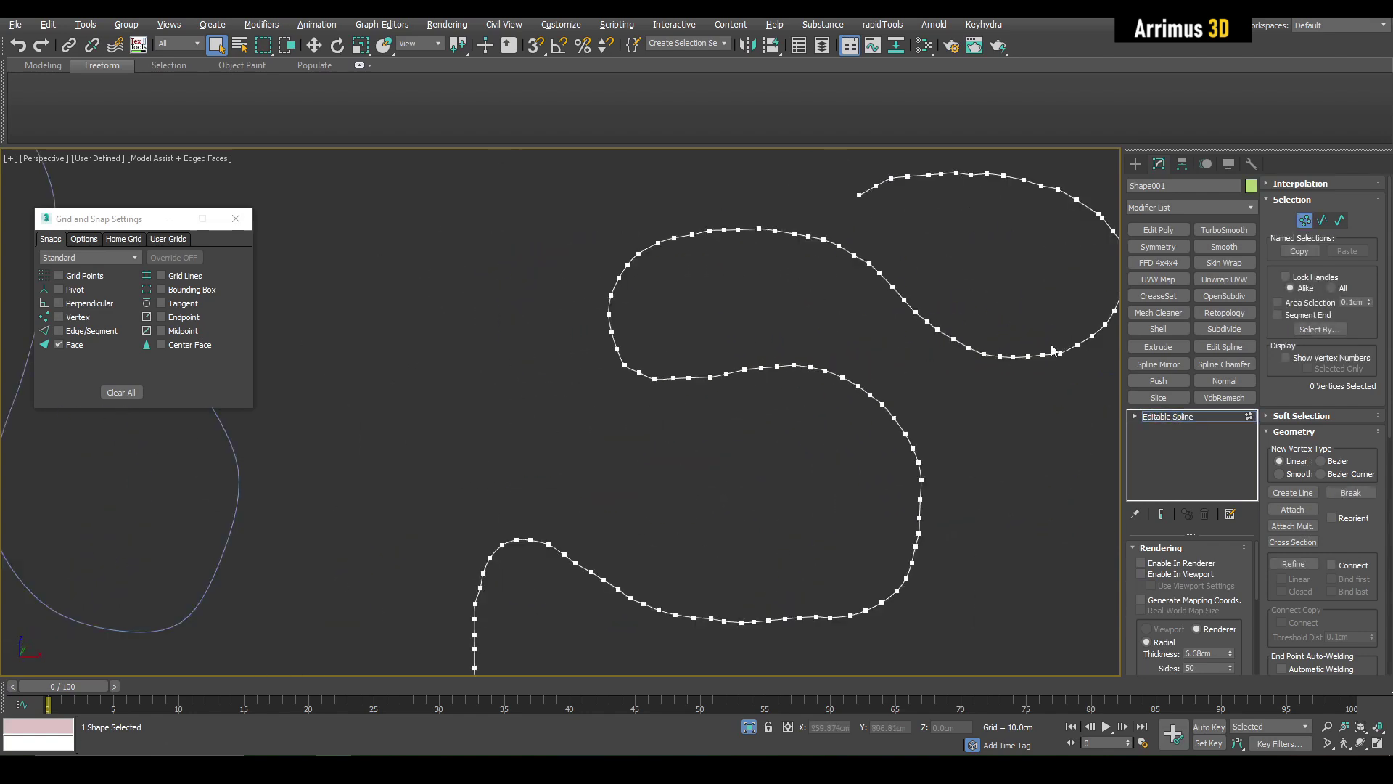
Step: Add a Normalize Spline modifier to the densely pointed right spline and adjust its segment length
{"action": "left_click", "coordinate": [1251, 207]}
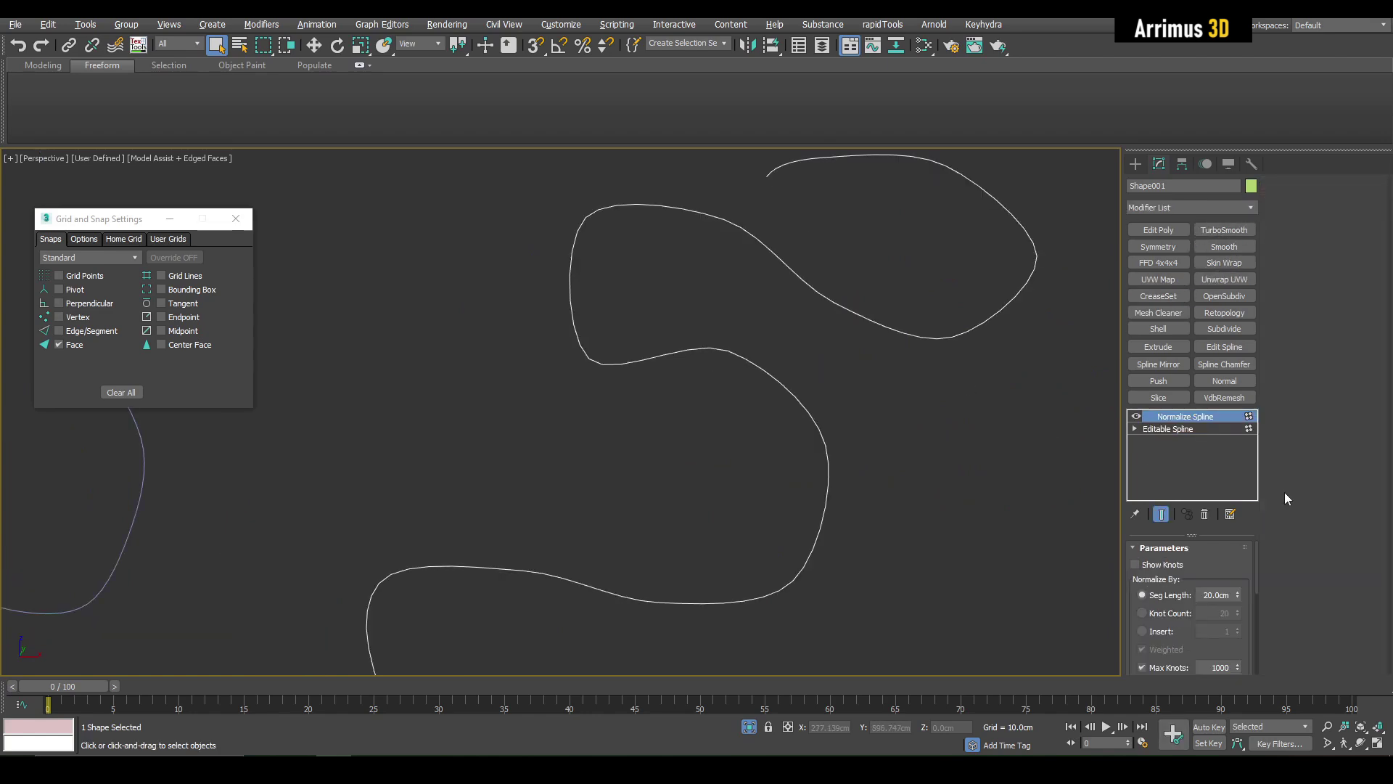
{"action": "left_click_drag", "start_coordinate": [1238, 592], "coordinate": [1238, 599]}
{"action": "scroll", "coordinate": [908, 507], "scroll_direction": "down", "scroll_amount": 3}
{"action": "left_click", "coordinate": [541, 489]}
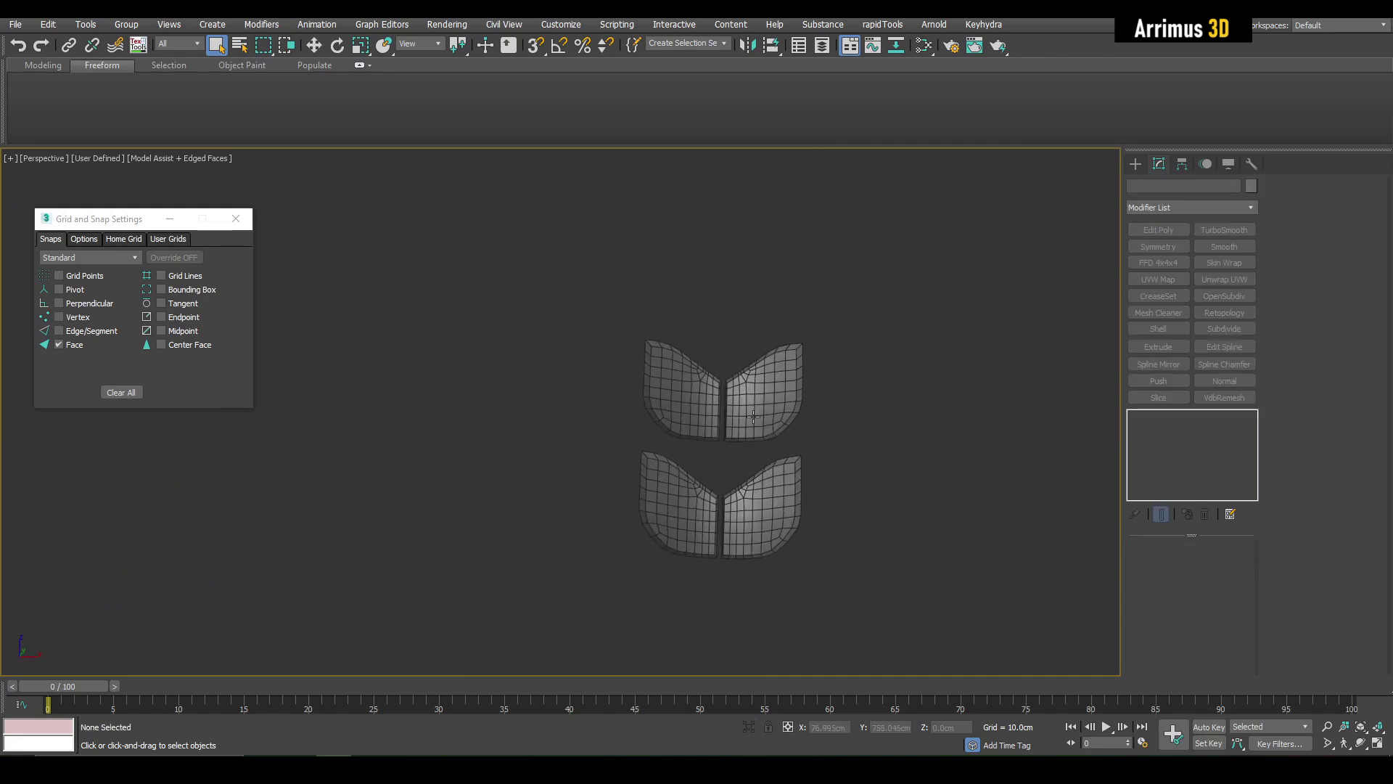
Step: Delete the upper armor plate copy
{"action": "left_click", "coordinate": [753, 416]}
{"action": "scroll", "coordinate": [753, 416], "scroll_direction": "up", "scroll_amount": 5}
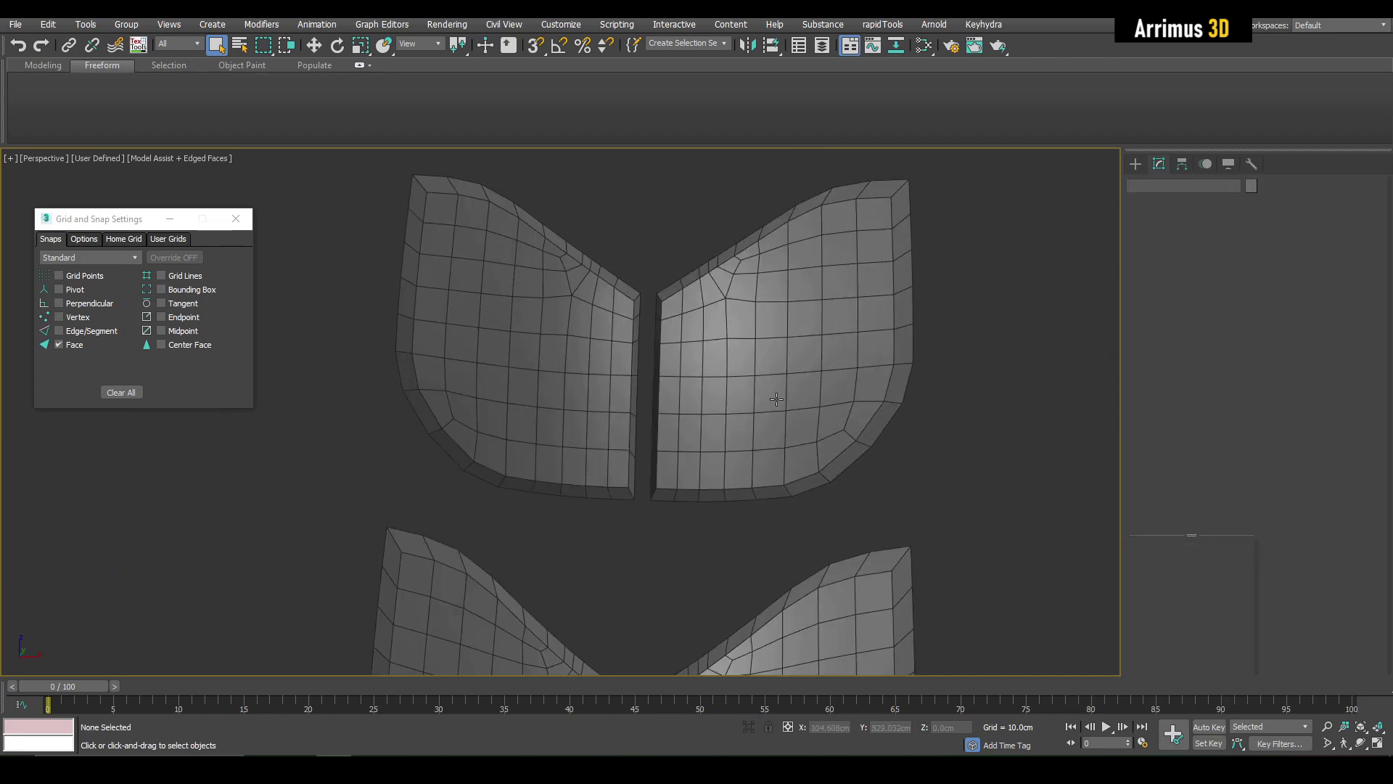
{"action": "mouse_move", "coordinate": [859, 325]}
{"action": "middle_mouse_down"}
{"action": "mouse_move", "coordinate": [851, 439]}
{"action": "mouse_move", "coordinate": [848, 342]}
{"action": "middle_mouse_up"}
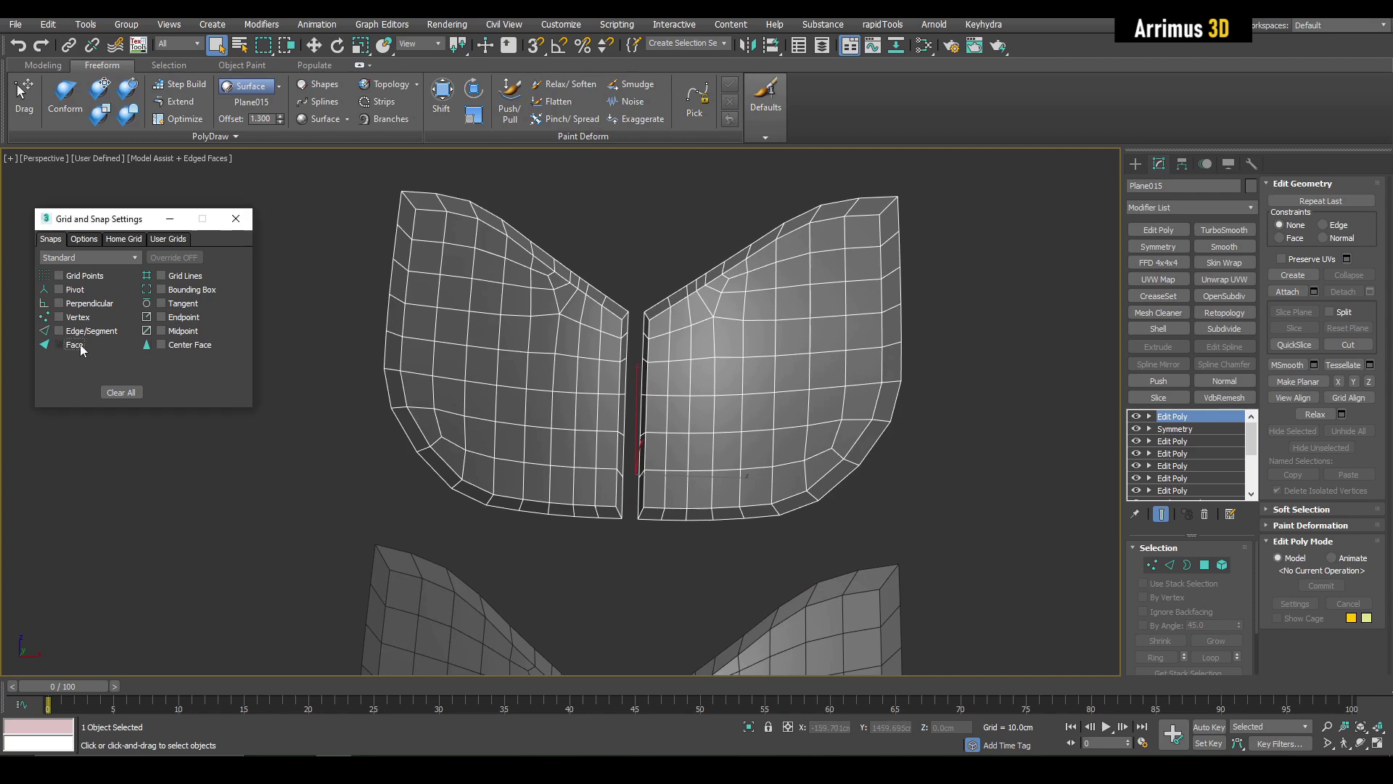
{"action": "middle_click_drag", "start_coordinate": [681, 375], "coordinate": [652, 416]}
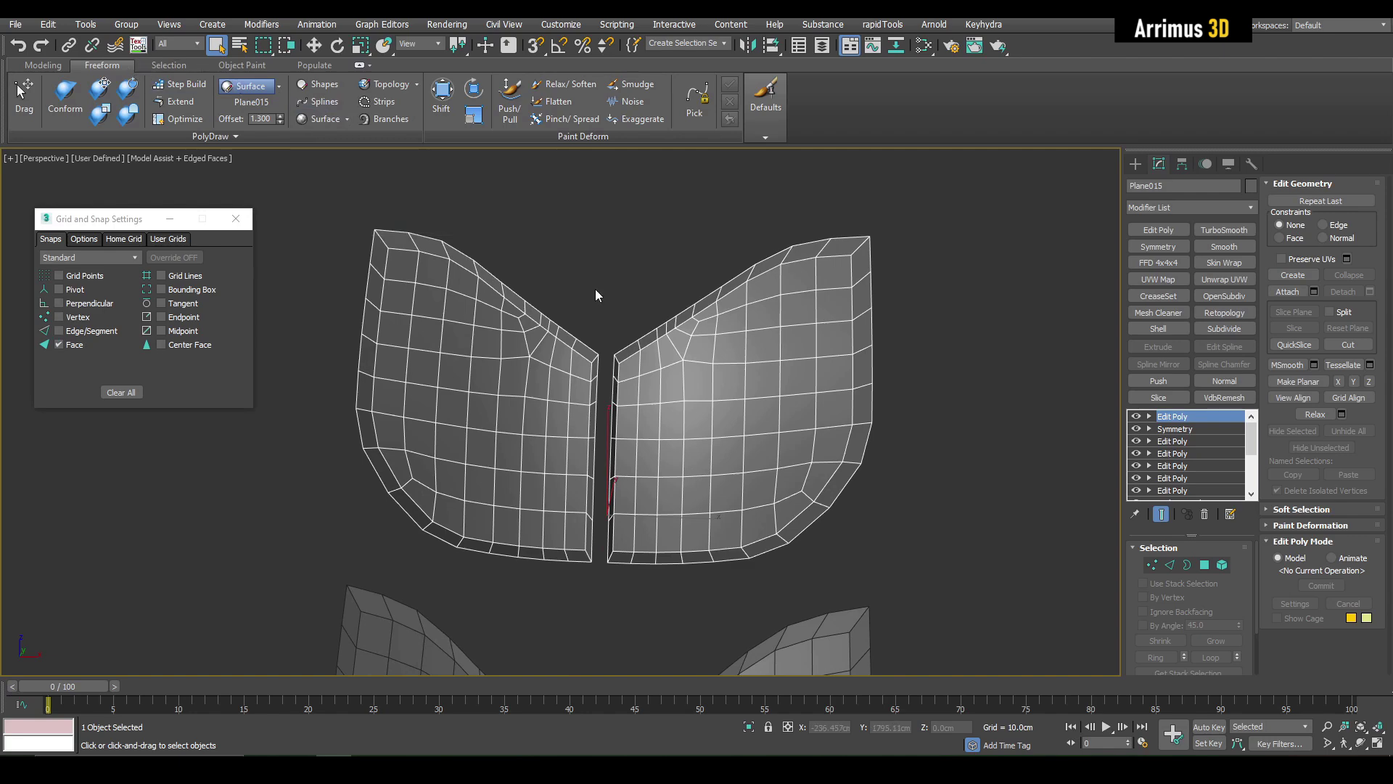
{"action": "scroll", "coordinate": [690, 210], "scroll_direction": "down", "scroll_amount": 4}
{"action": "scroll", "coordinate": [755, 308], "scroll_direction": "up", "scroll_amount": 2}
{"action": "key", "text": "Delete"}
Step: Select the remaining armor plate and activate the Edit Poly modifier directly below its Symmetry modifier
{"action": "left_click", "coordinate": [763, 469]}
{"action": "key", "text": "z"}
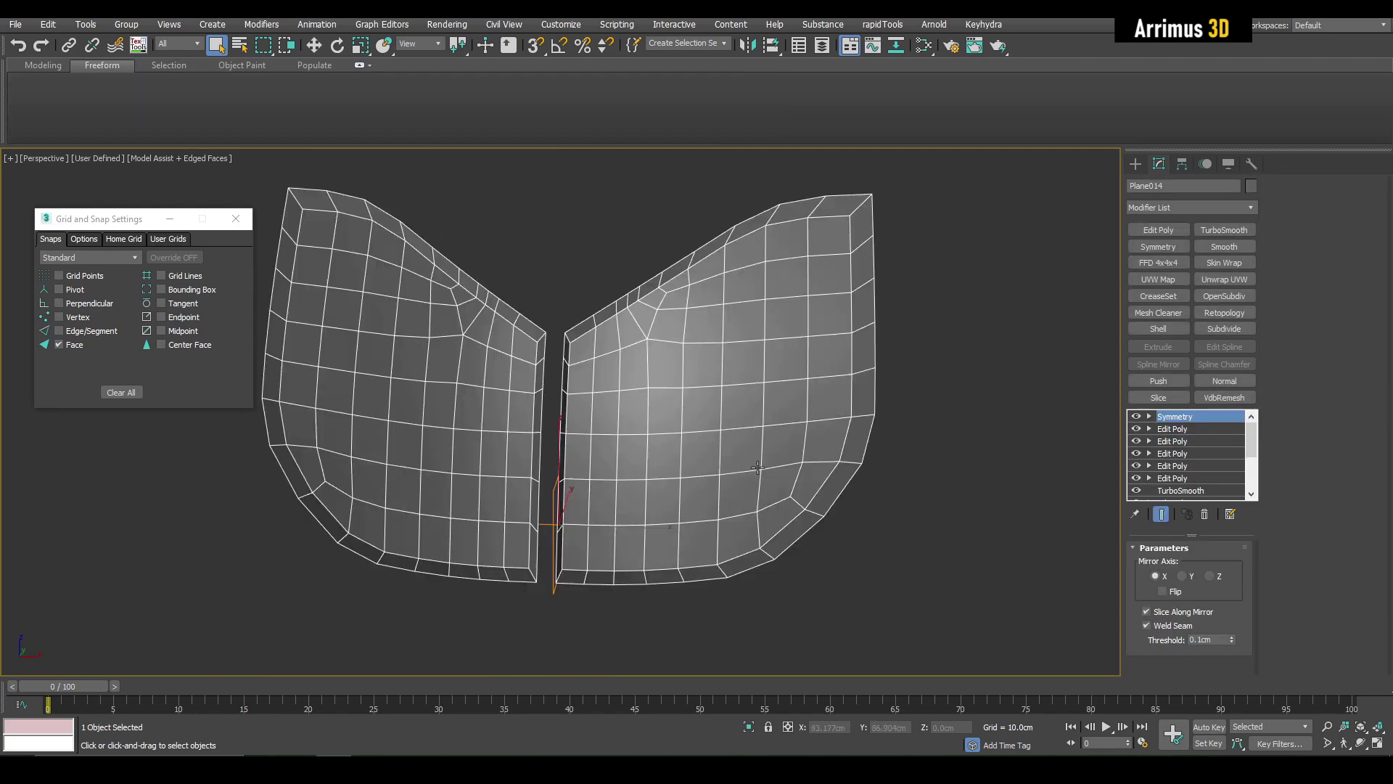
{"action": "left_click", "coordinate": [1185, 431]}
{"action": "middle_click_drag", "start_coordinate": [841, 321], "coordinate": [798, 372]}
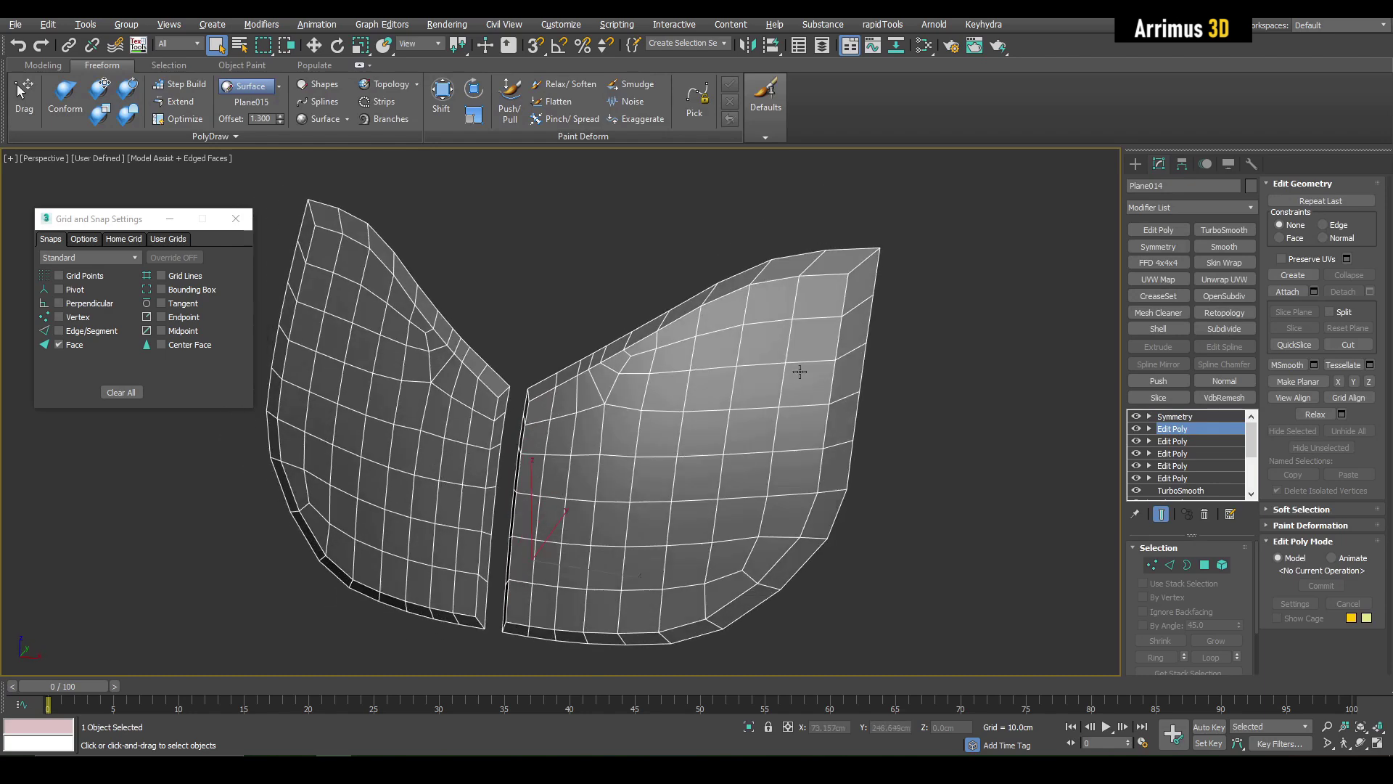
{"action": "scroll", "coordinate": [801, 314], "scroll_direction": "up", "scroll_amount": 4}
{"action": "scroll", "coordinate": [799, 315], "scroll_direction": "down", "scroll_amount": 3}
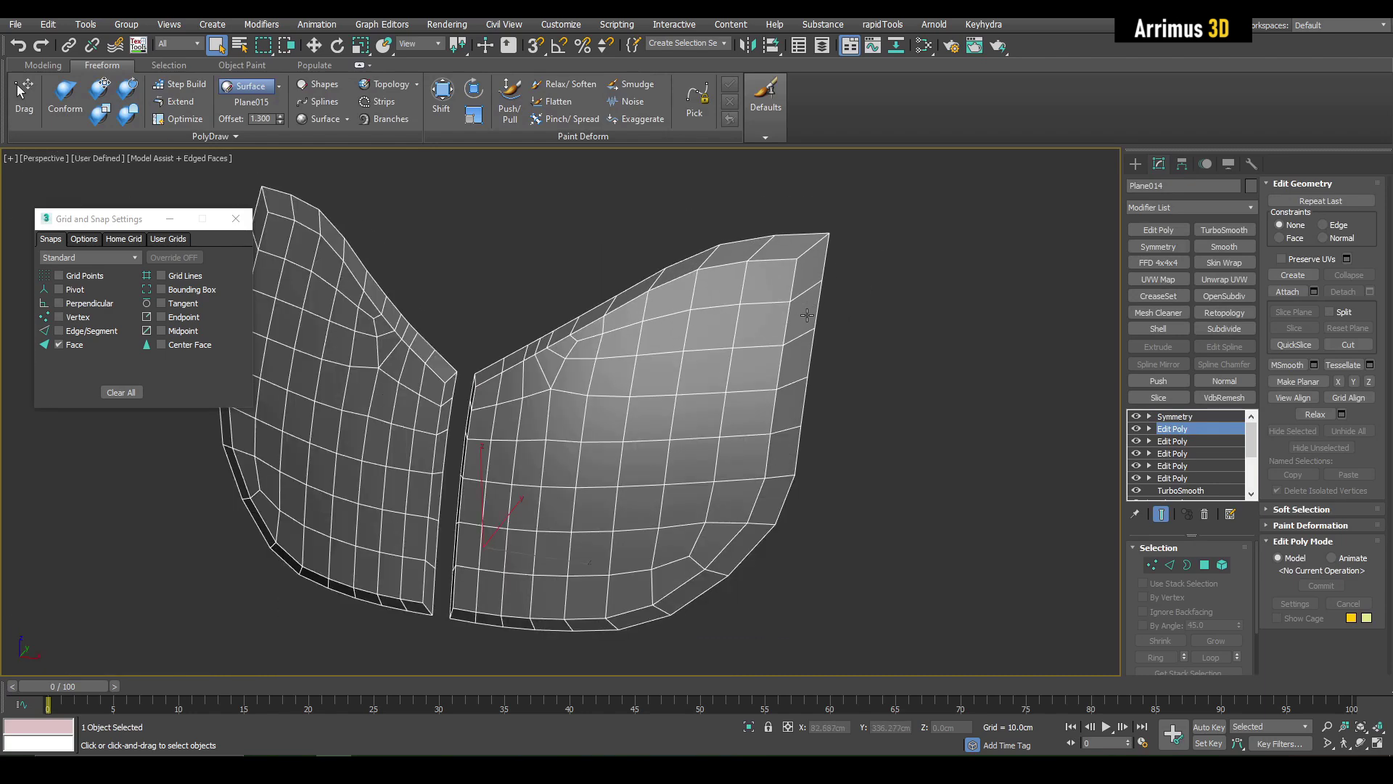
Step: Select the inset border edge loop on the plate's right half and extract it as a Smooth shape
{"action": "key", "text": "2"}
{"action": "middle_click_drag", "start_coordinate": [802, 317], "coordinate": [601, 376], "text": "alt"}
{"action": "scroll", "coordinate": [600, 377], "scroll_direction": "up", "scroll_amount": 3}
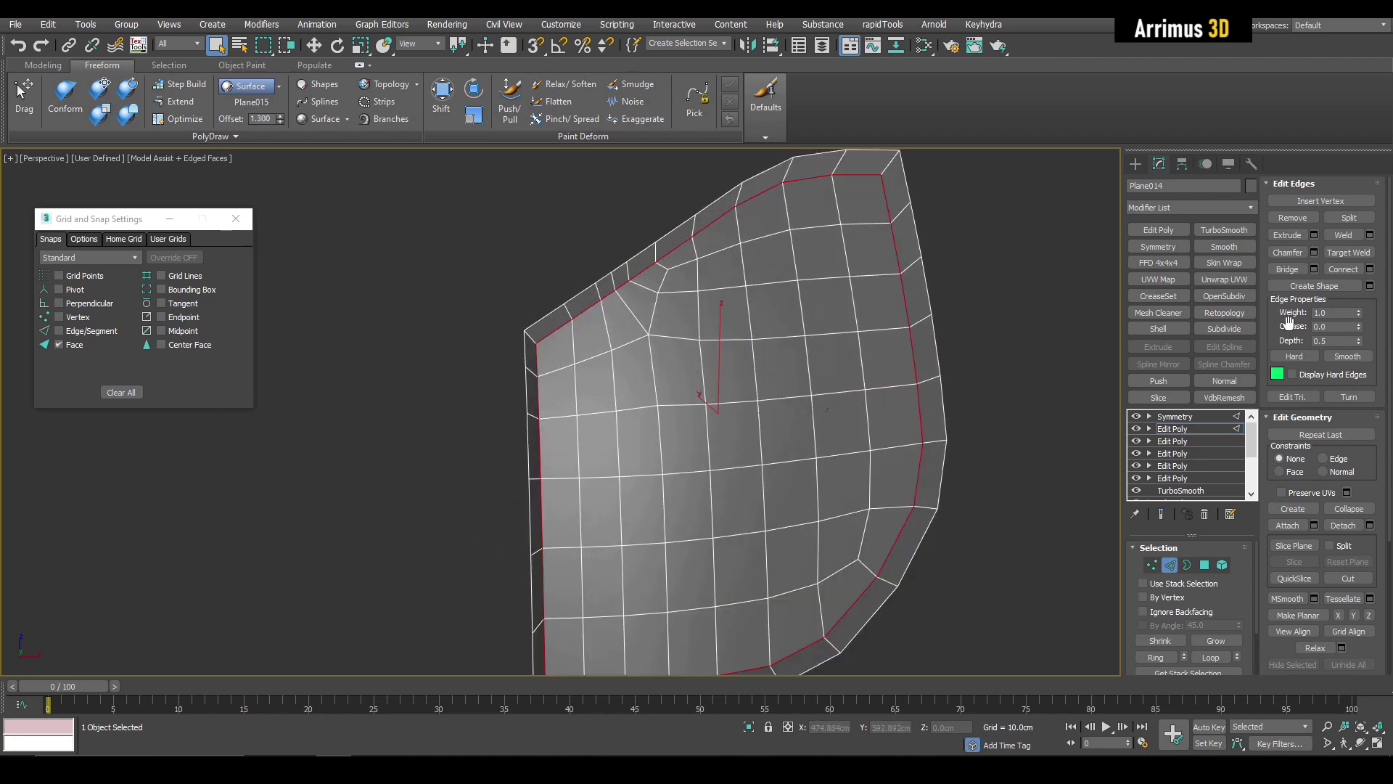
{"action": "left_click", "coordinate": [1357, 291]}
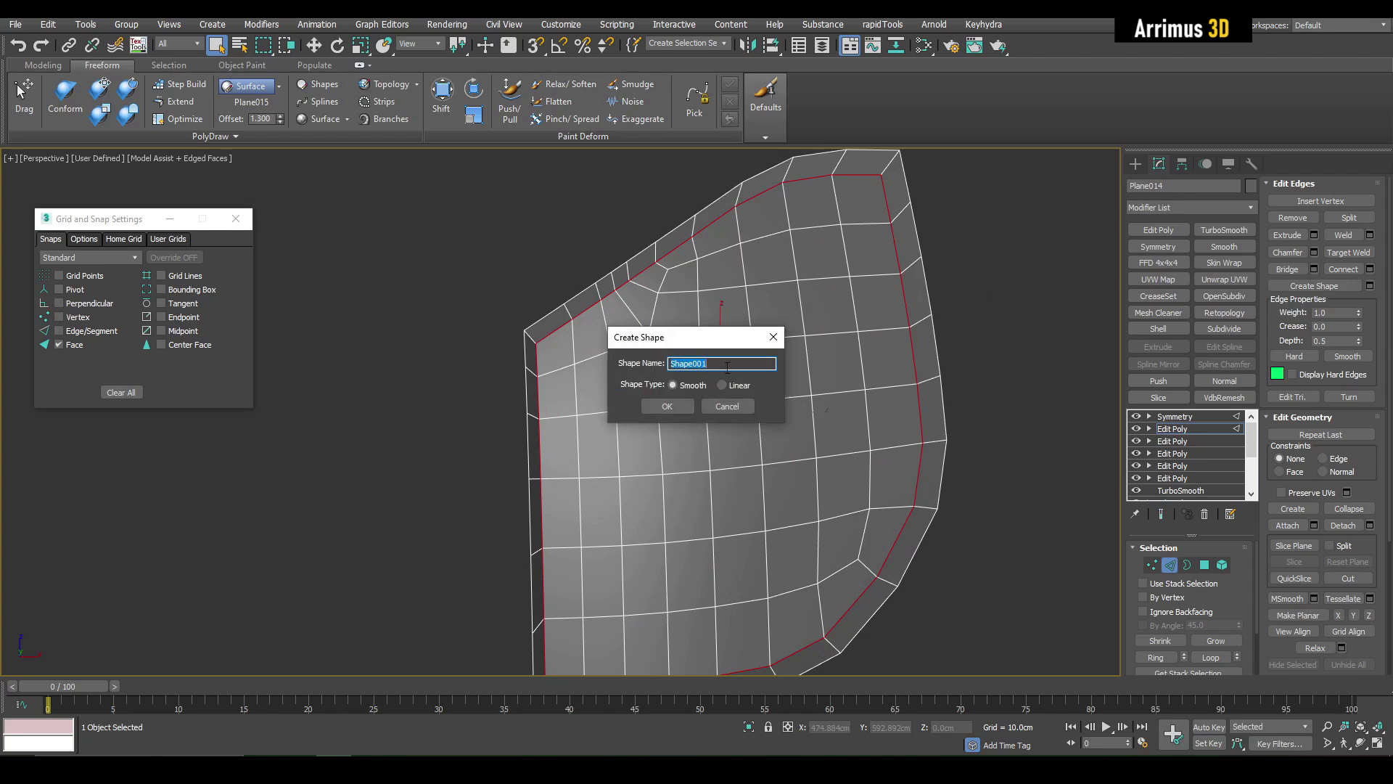
{"action": "left_click", "coordinate": [680, 408]}
{"action": "middle_click_drag", "start_coordinate": [679, 389], "coordinate": [650, 399]}
{"action": "scroll", "coordinate": [648, 402], "scroll_direction": "down", "scroll_amount": 3}
{"action": "key", "text": "2"}
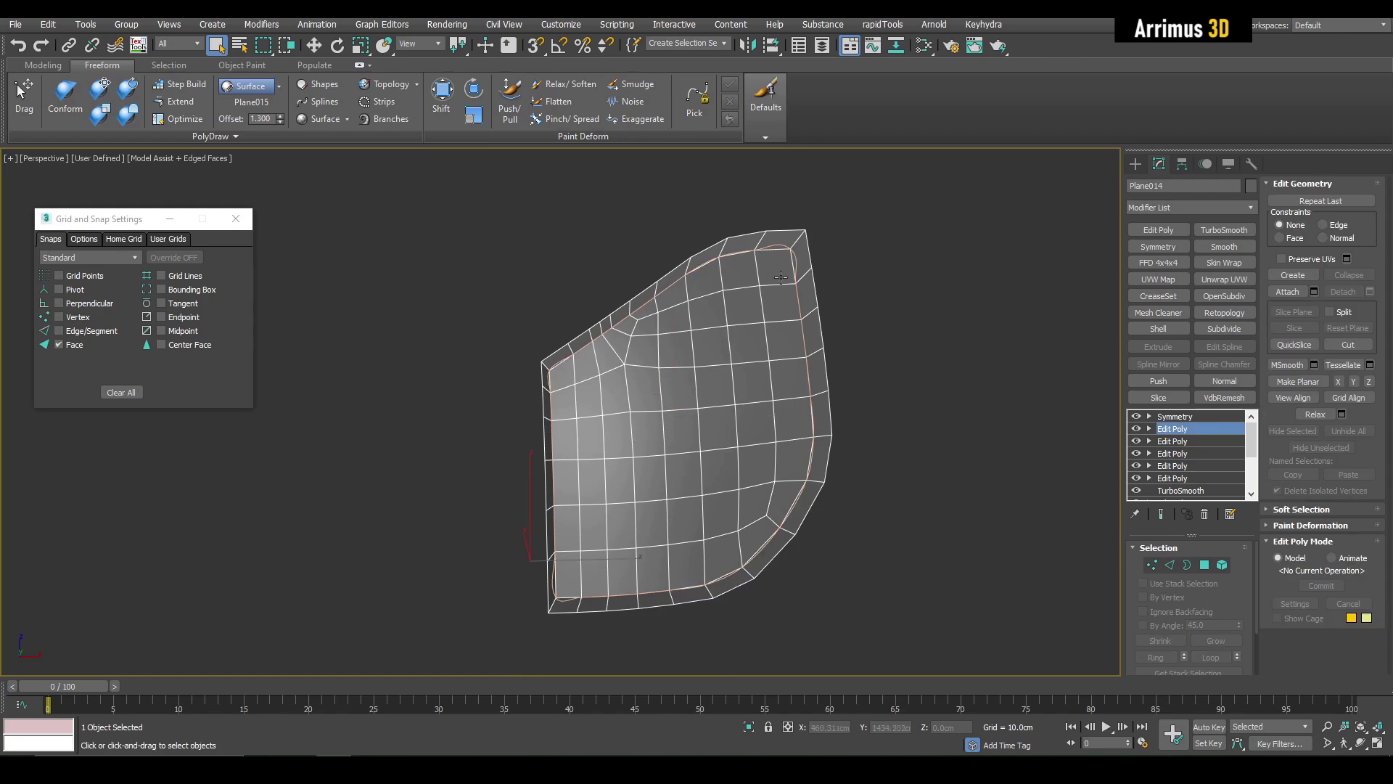
Step: Convert the extracted spline's three vertices at the plate's sharp corners to corner vertices
{"action": "left_click", "coordinate": [796, 258]}
{"action": "key", "text": "w"}
{"action": "scroll", "coordinate": [802, 257], "scroll_direction": "up", "scroll_amount": 3}
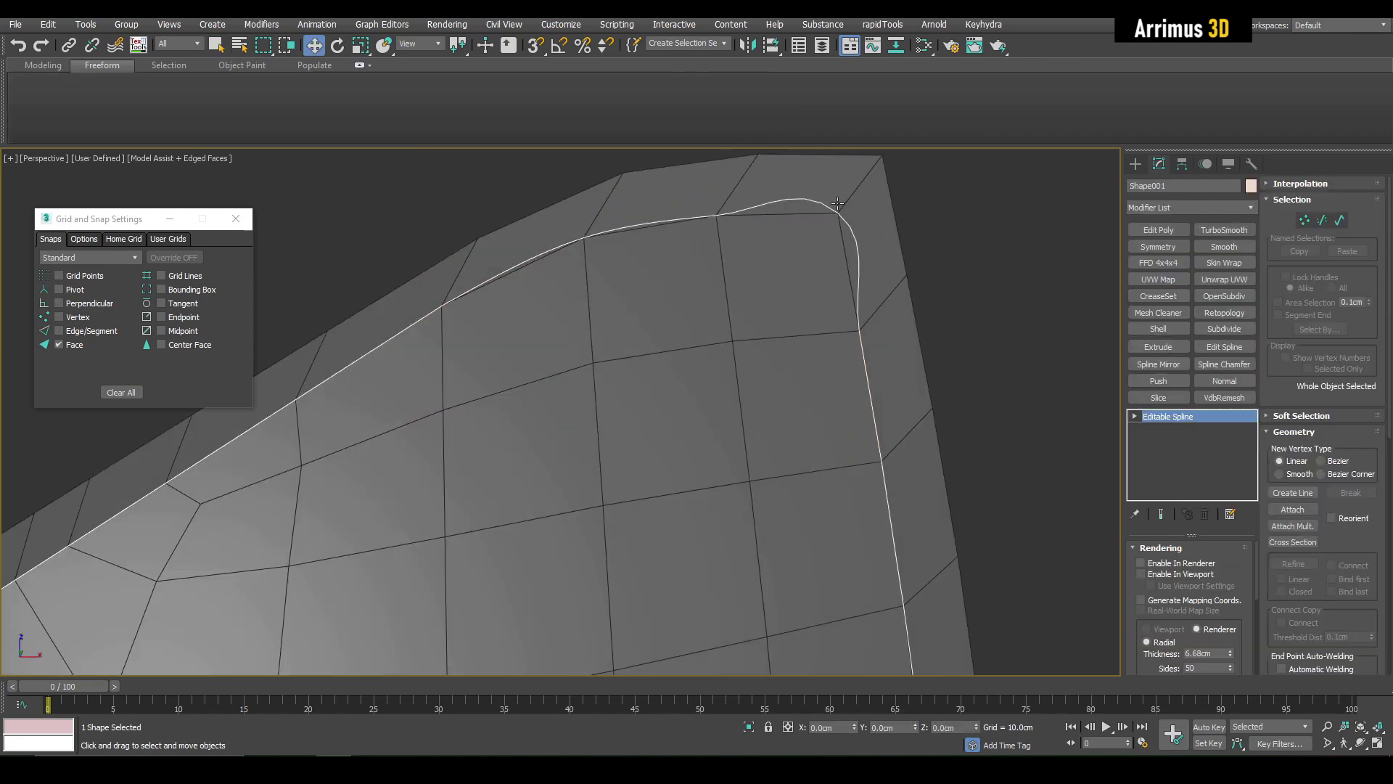
{"action": "scroll", "coordinate": [801, 258], "scroll_direction": "down", "scroll_amount": 3}
{"action": "mouse_move", "coordinate": [798, 361]}
{"action": "middle_mouse_down"}
{"action": "mouse_move", "coordinate": [778, 349]}
{"action": "mouse_move", "coordinate": [808, 342]}
{"action": "middle_mouse_up"}
{"action": "left_click", "coordinate": [1134, 416]}
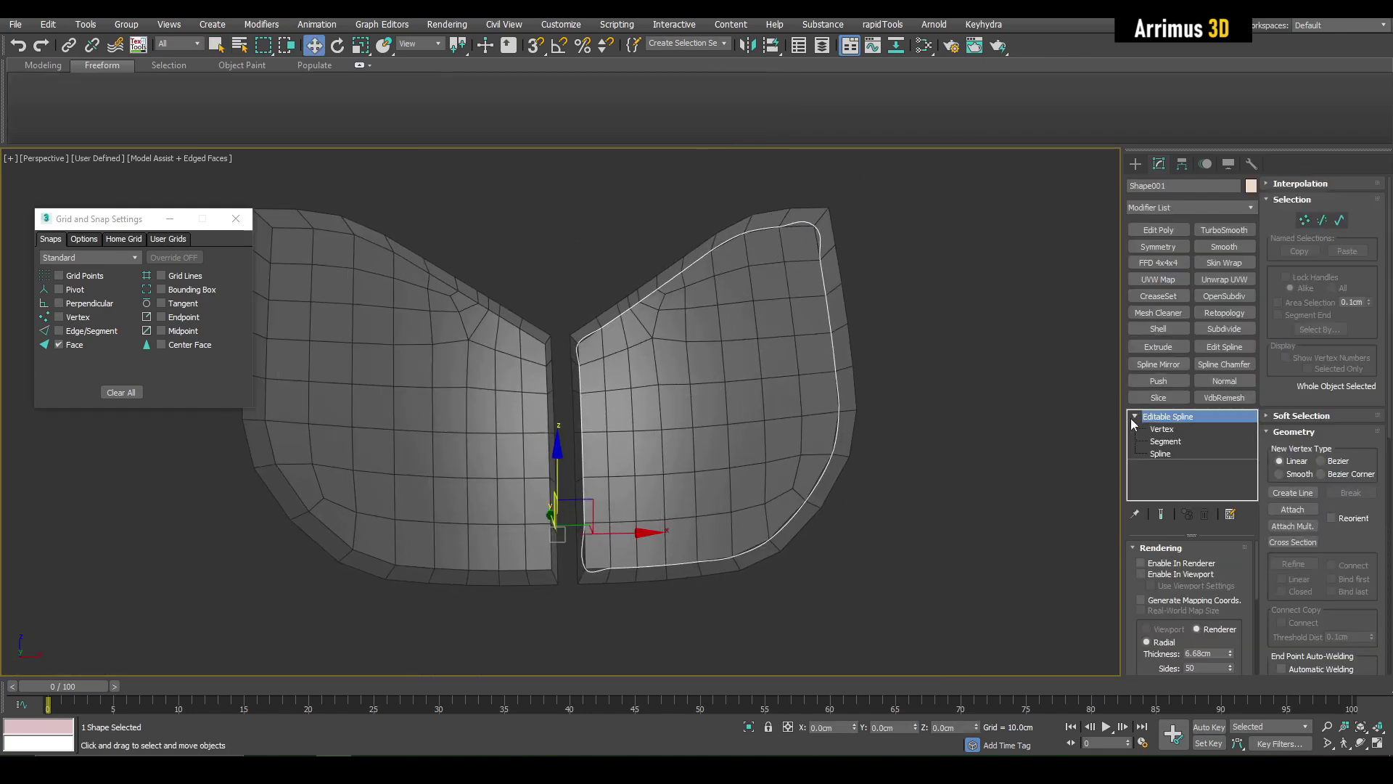
{"action": "left_click", "coordinate": [1154, 431]}
{"action": "left_click", "coordinate": [812, 226]}
{"action": "middle_click_drag", "start_coordinate": [789, 287], "coordinate": [807, 261]}
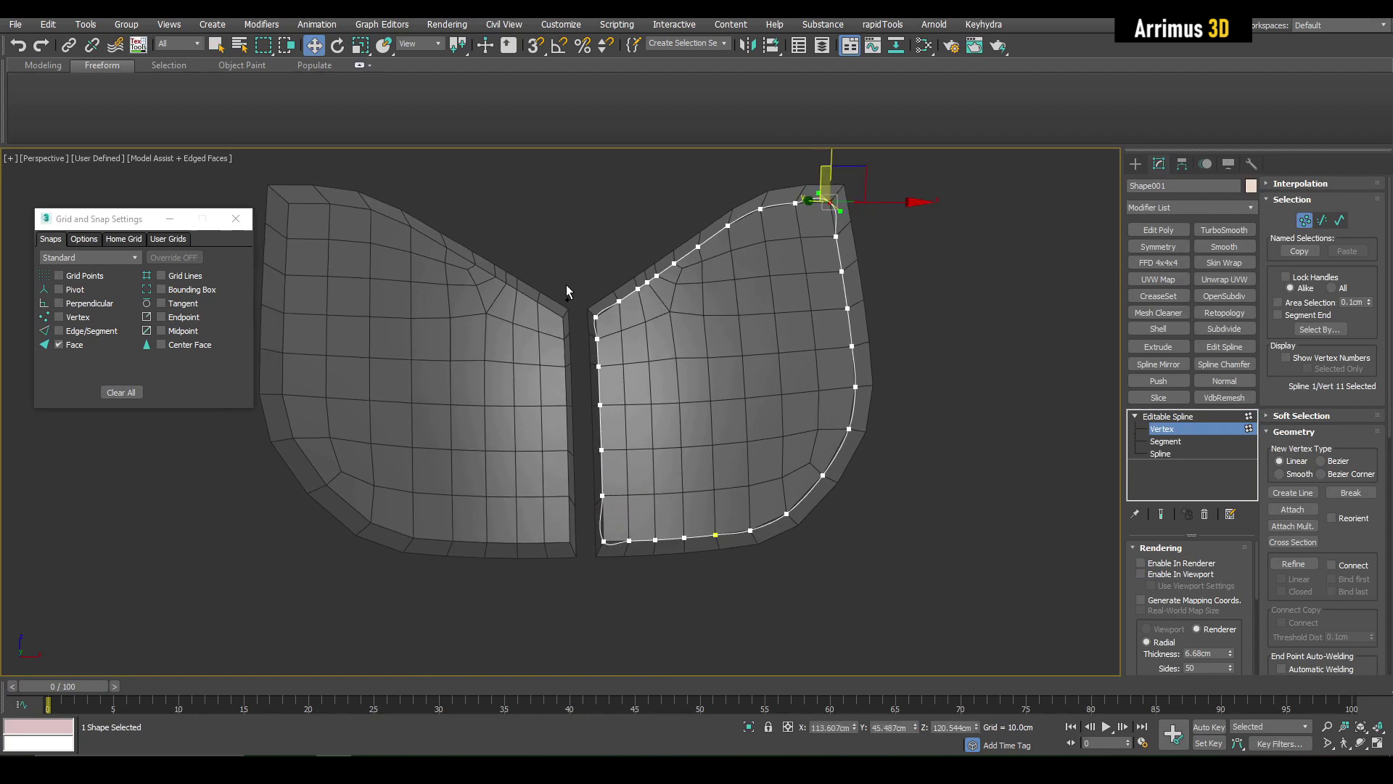
{"action": "left_click_drag", "start_coordinate": [604, 330], "coordinate": [605, 330]}
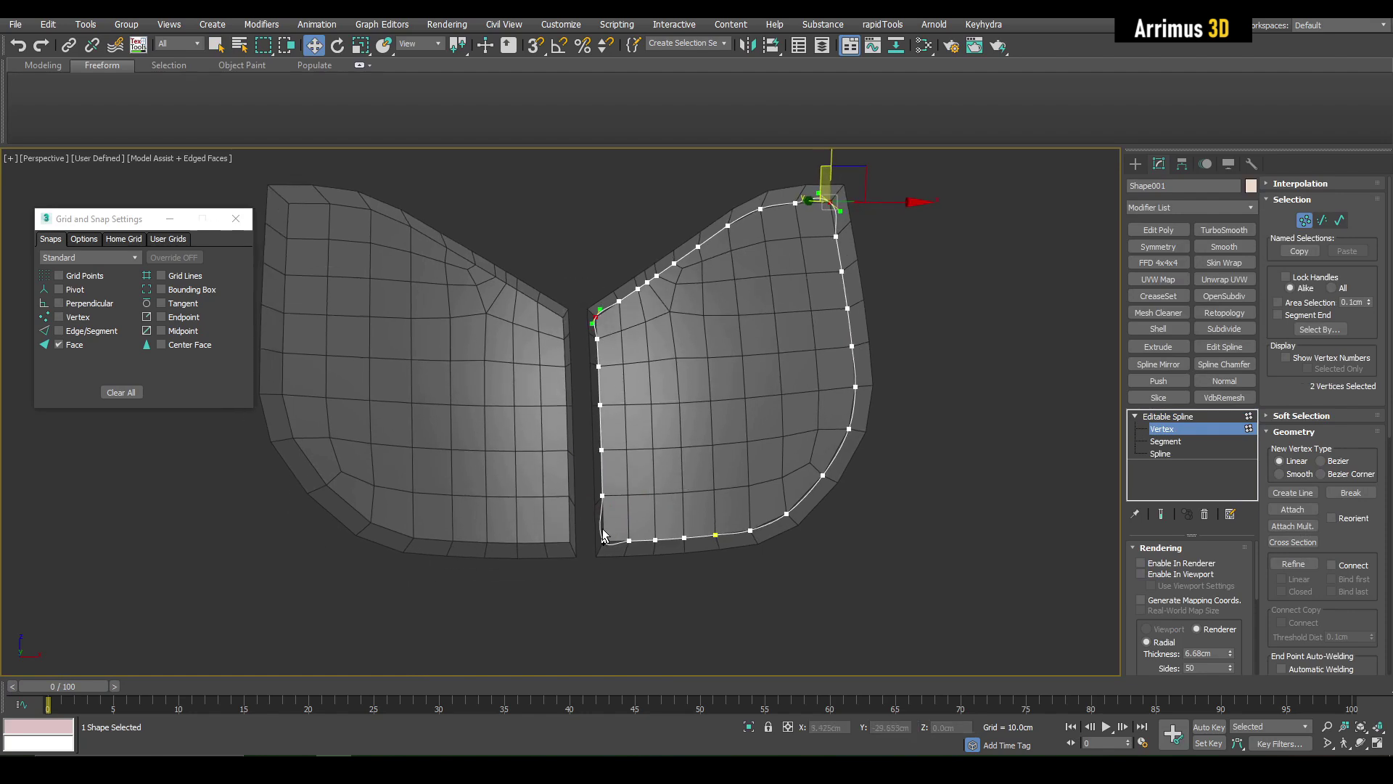
{"action": "right_click", "coordinate": [778, 430]}
{"action": "left_click", "coordinate": [755, 336]}
{"action": "scroll", "coordinate": [900, 412], "scroll_direction": "up", "scroll_amount": 10}
{"action": "key", "text": "1"}
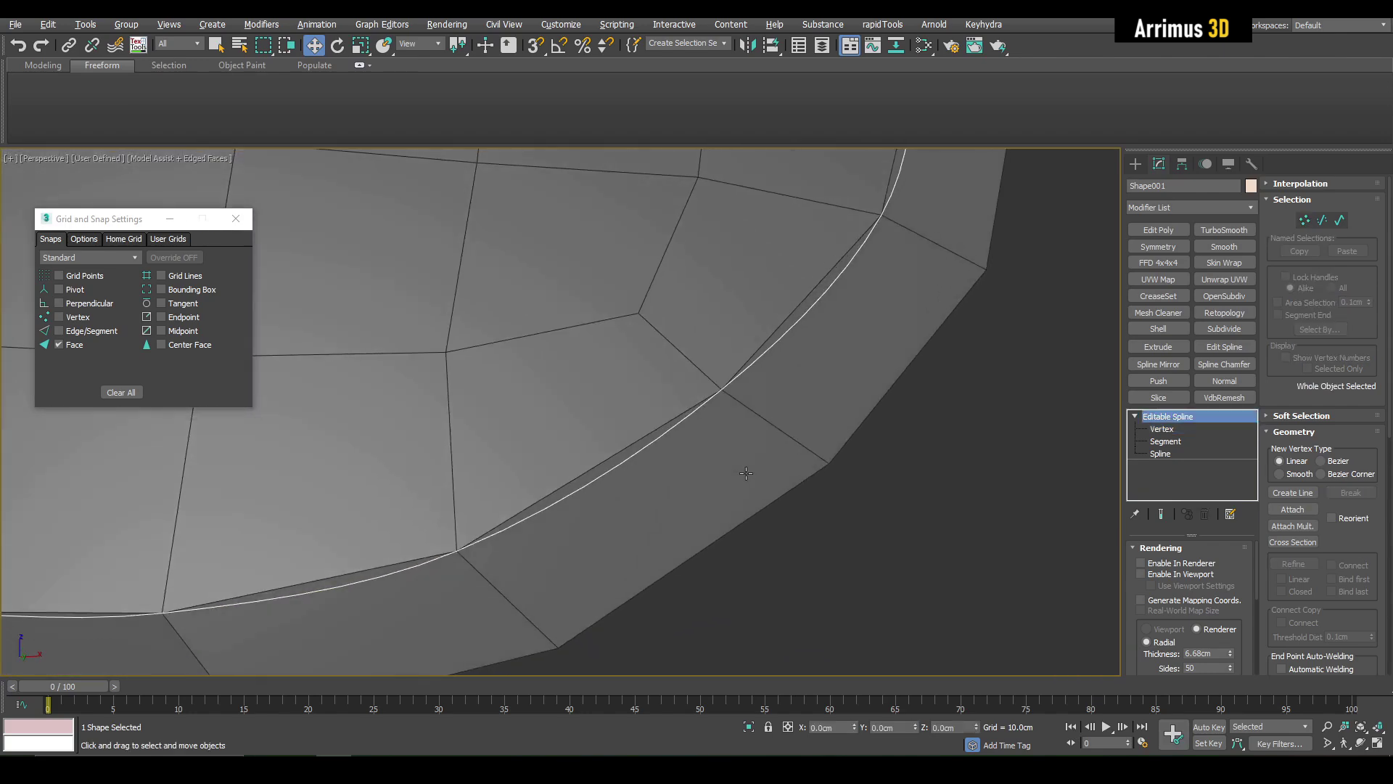
Step: Add a TurboSmooth modifier above the armor plate's Symmetry modifier
{"action": "middle_click_drag", "start_coordinate": [746, 473], "coordinate": [833, 440]}
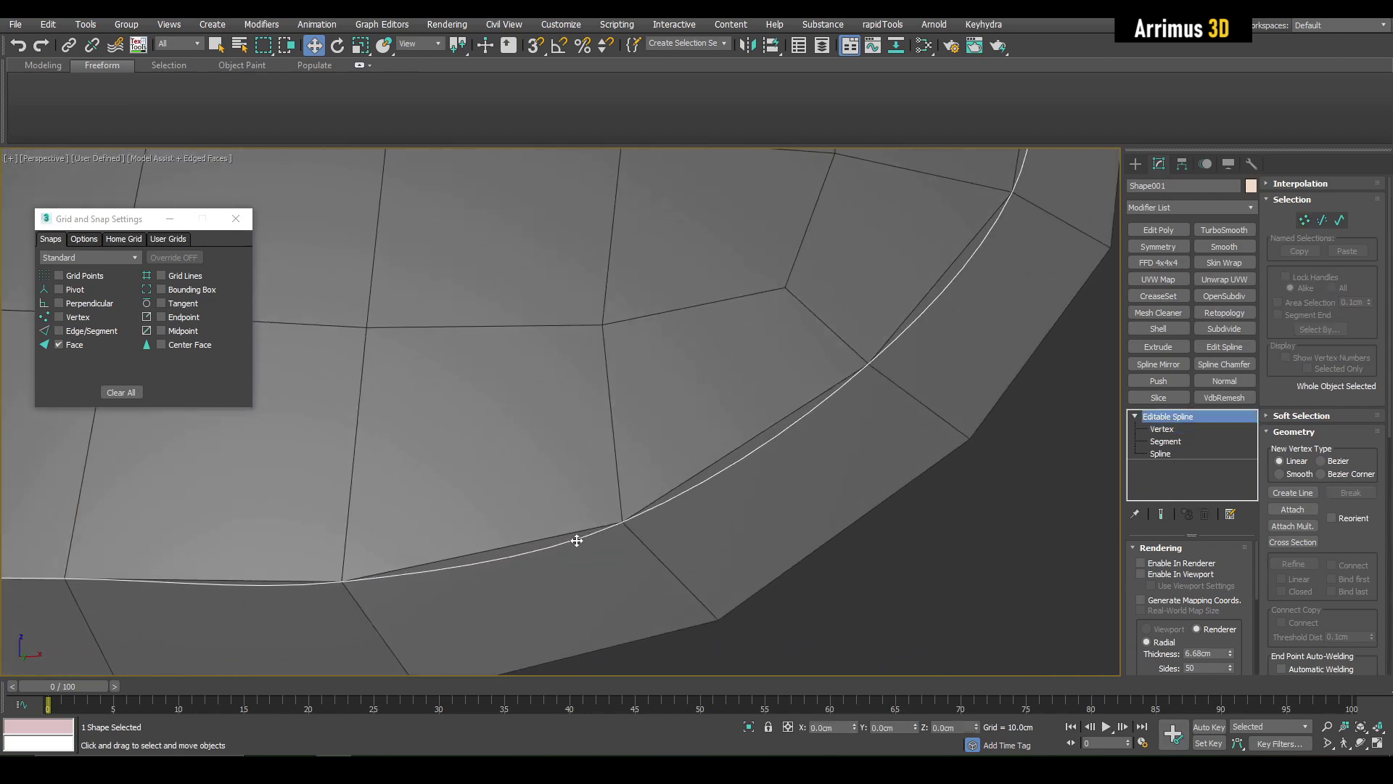
{"action": "scroll", "coordinate": [577, 540], "scroll_direction": "down", "scroll_amount": 4}
{"action": "left_click", "coordinate": [710, 401]}
{"action": "key", "text": "q"}
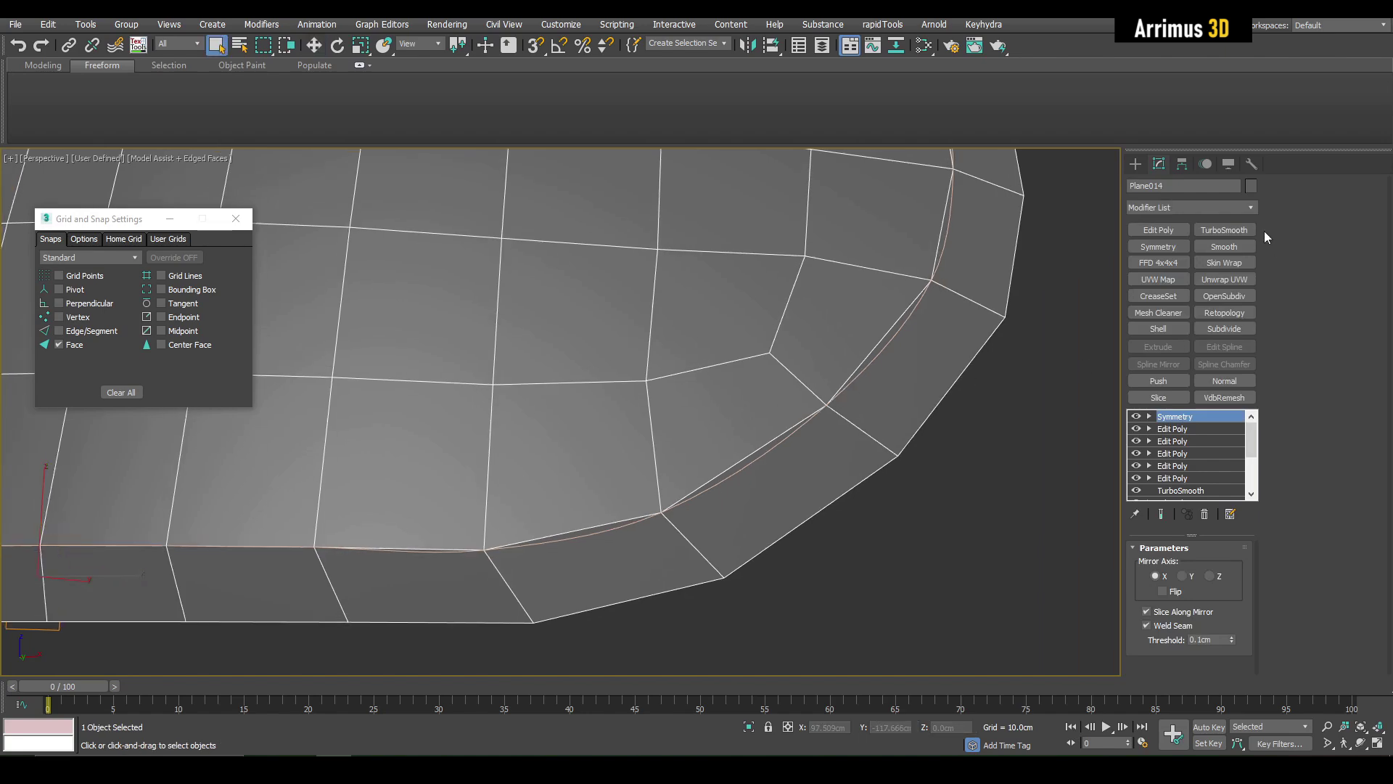
{"action": "left_click", "coordinate": [1226, 230]}
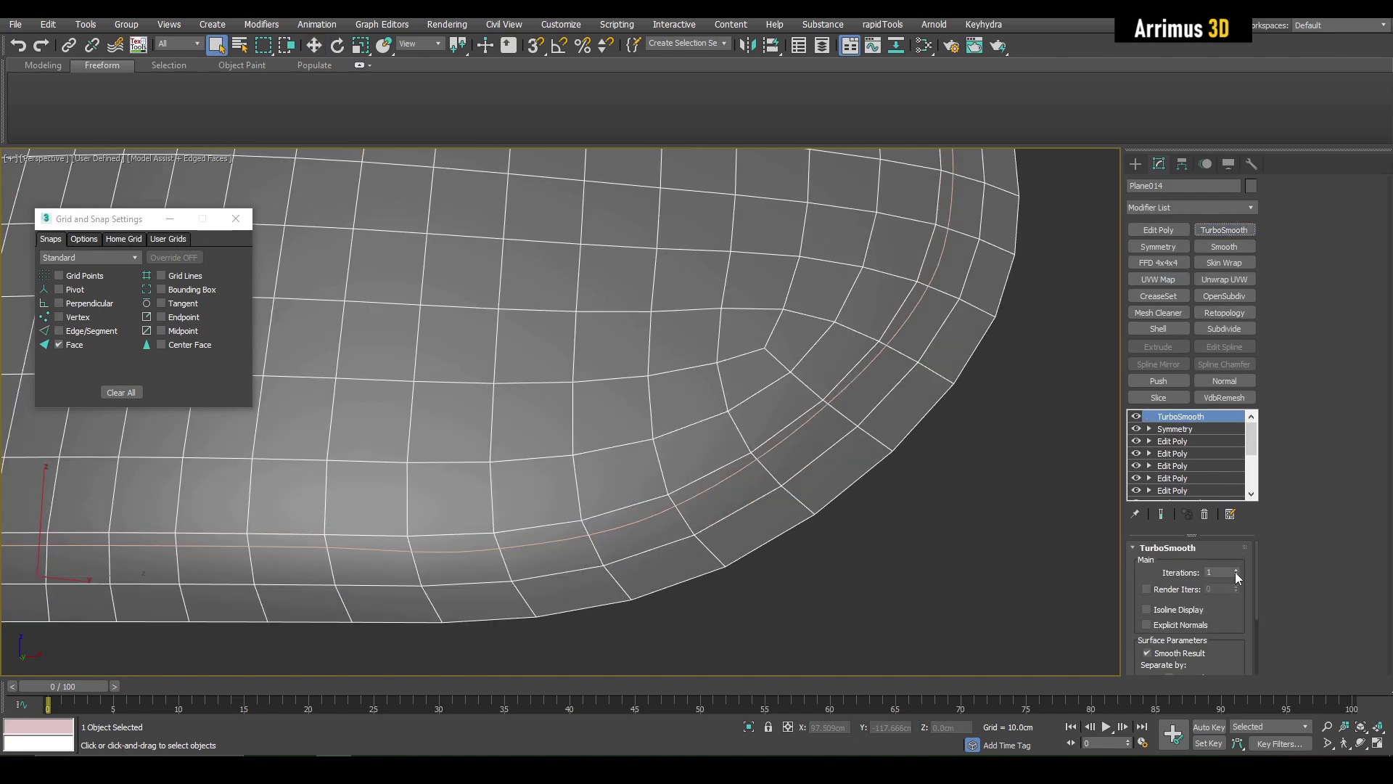
Step: Raise the TurboSmooth iterations to check the smooth spline against the plate, and delete the plate's TurboSmooth modifier
{"action": "left_click", "coordinate": [1236, 572]}
{"action": "scroll", "coordinate": [958, 410], "scroll_direction": "down", "scroll_amount": 3}
{"action": "right_click", "coordinate": [1180, 418]}
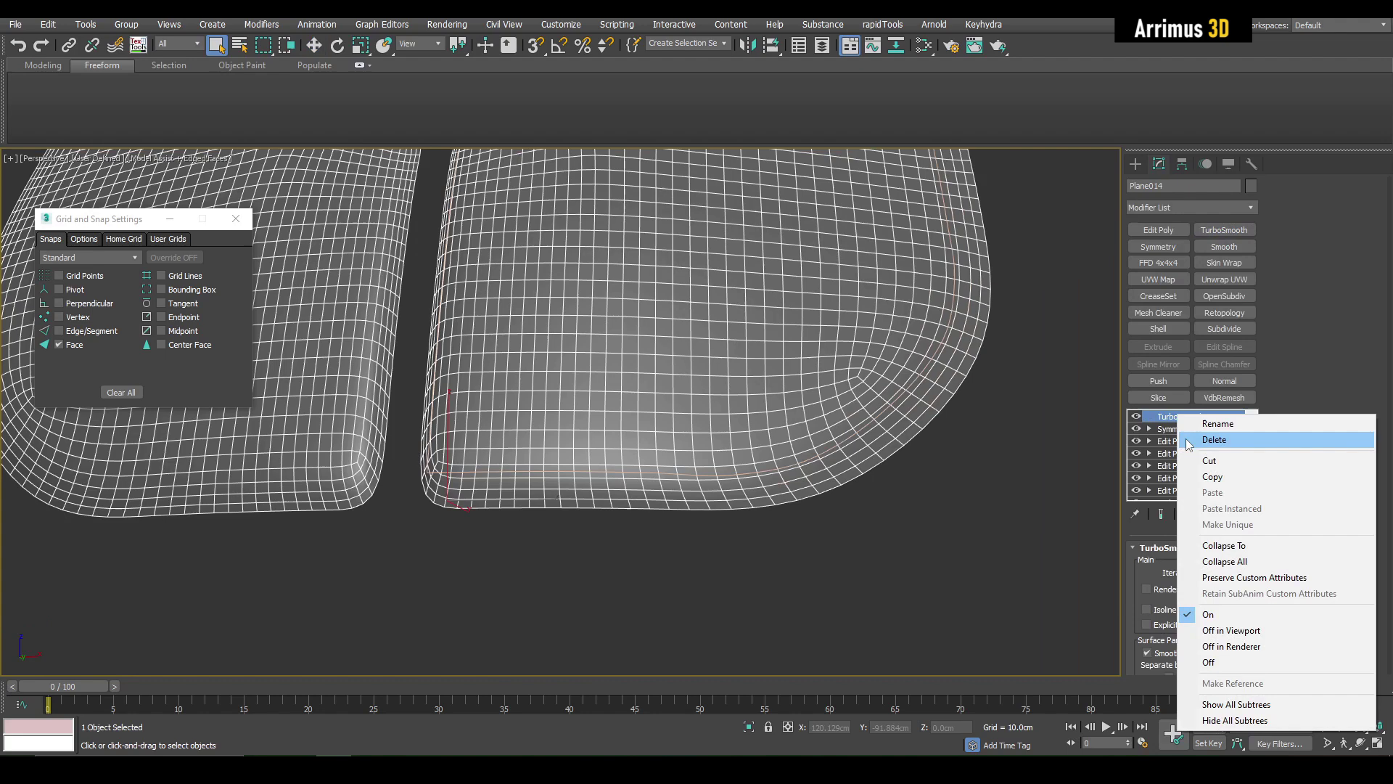
{"action": "left_click", "coordinate": [1185, 439]}
{"action": "scroll", "coordinate": [872, 416], "scroll_direction": "down", "scroll_amount": 4}
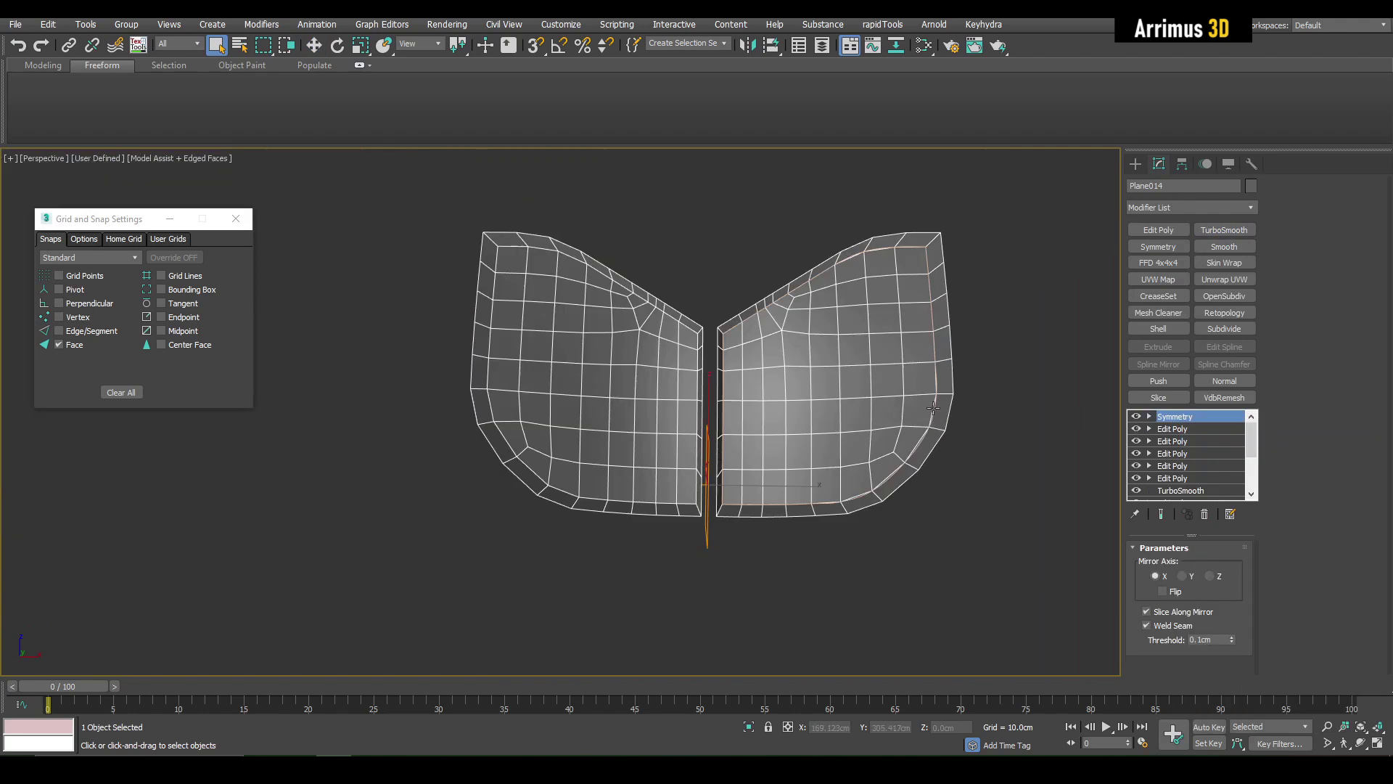
Step: Extract the armor plate's selected inset border edge loop as a Linear shape from the Edit Poly modifier below Symmetry
{"action": "left_click", "coordinate": [1170, 430]}
{"action": "scroll", "coordinate": [806, 300], "scroll_direction": "up", "scroll_amount": 5}
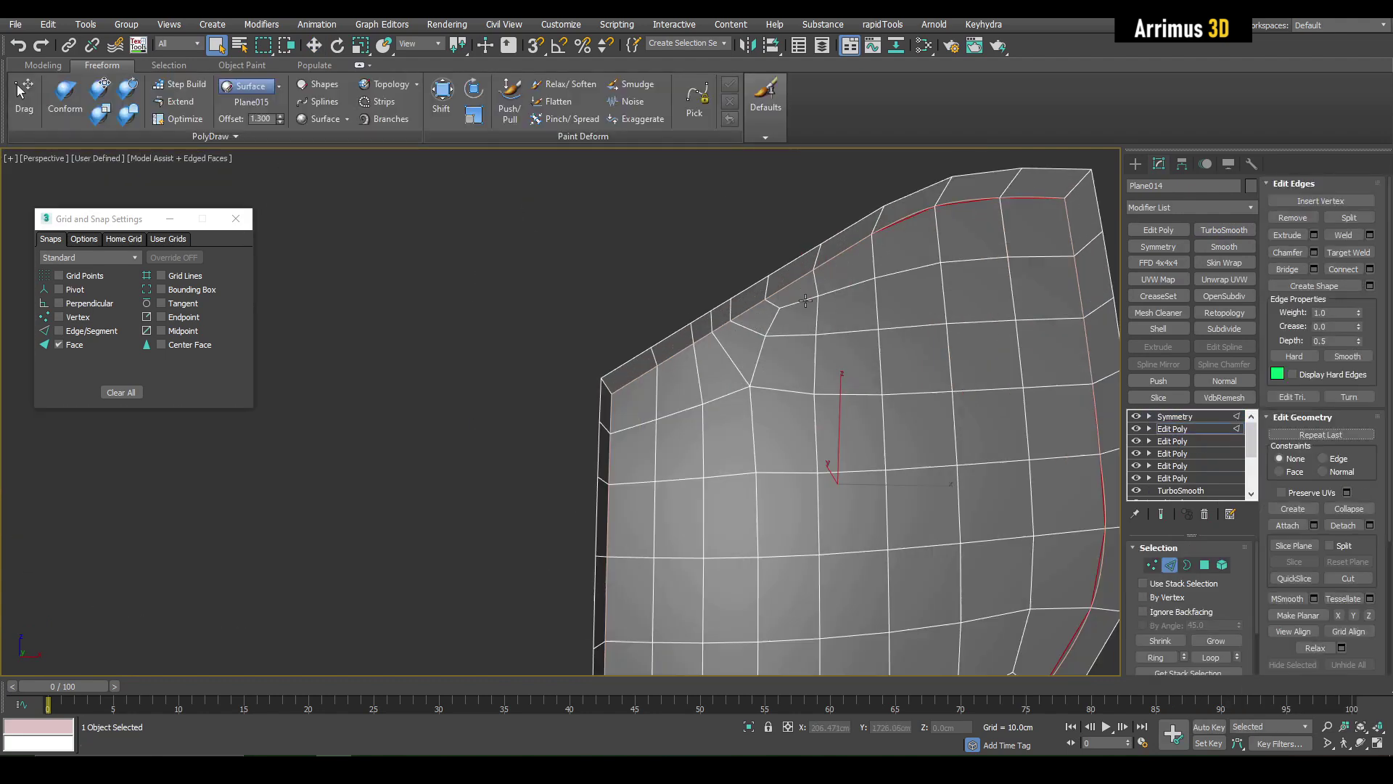
{"action": "scroll", "coordinate": [836, 320], "scroll_direction": "down", "scroll_amount": 4}
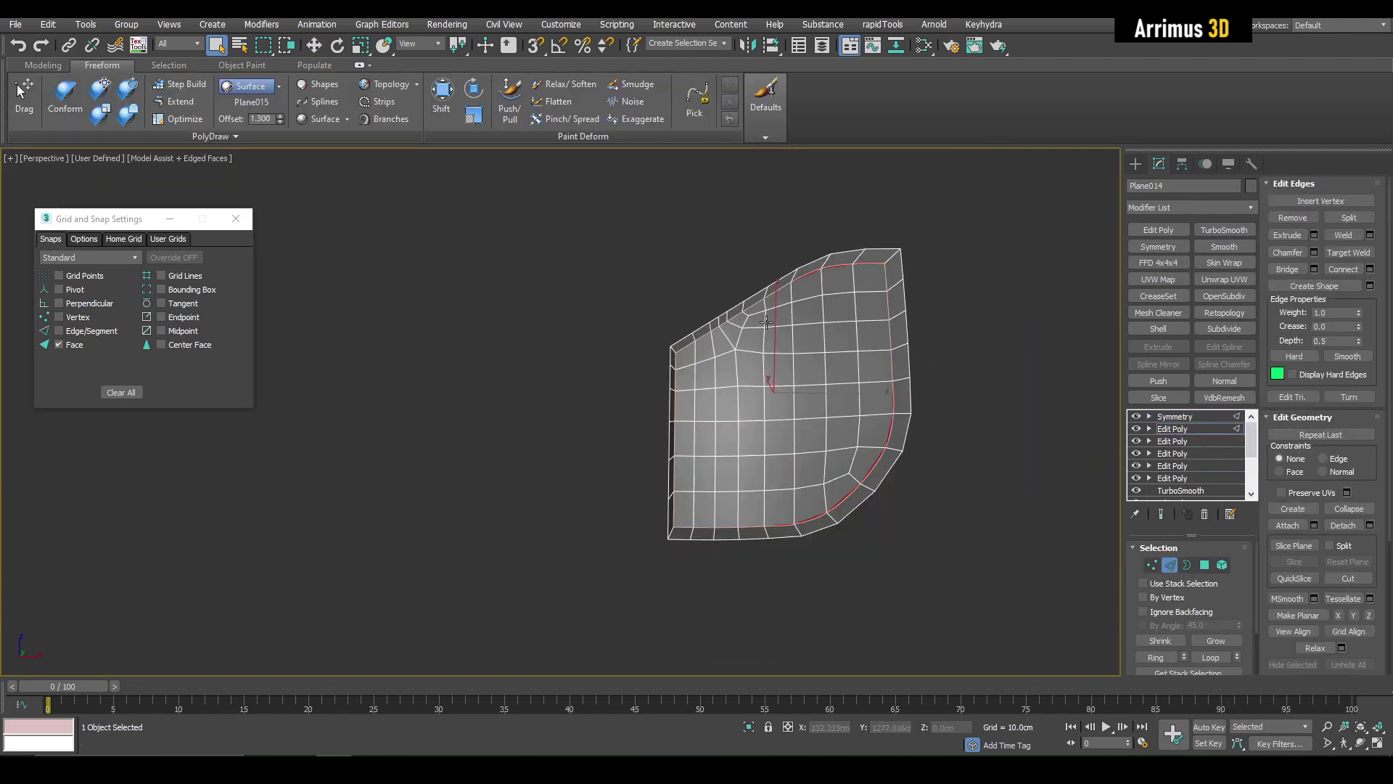
{"action": "left_click", "coordinate": [1347, 288]}
{"action": "left_click", "coordinate": [751, 385]}
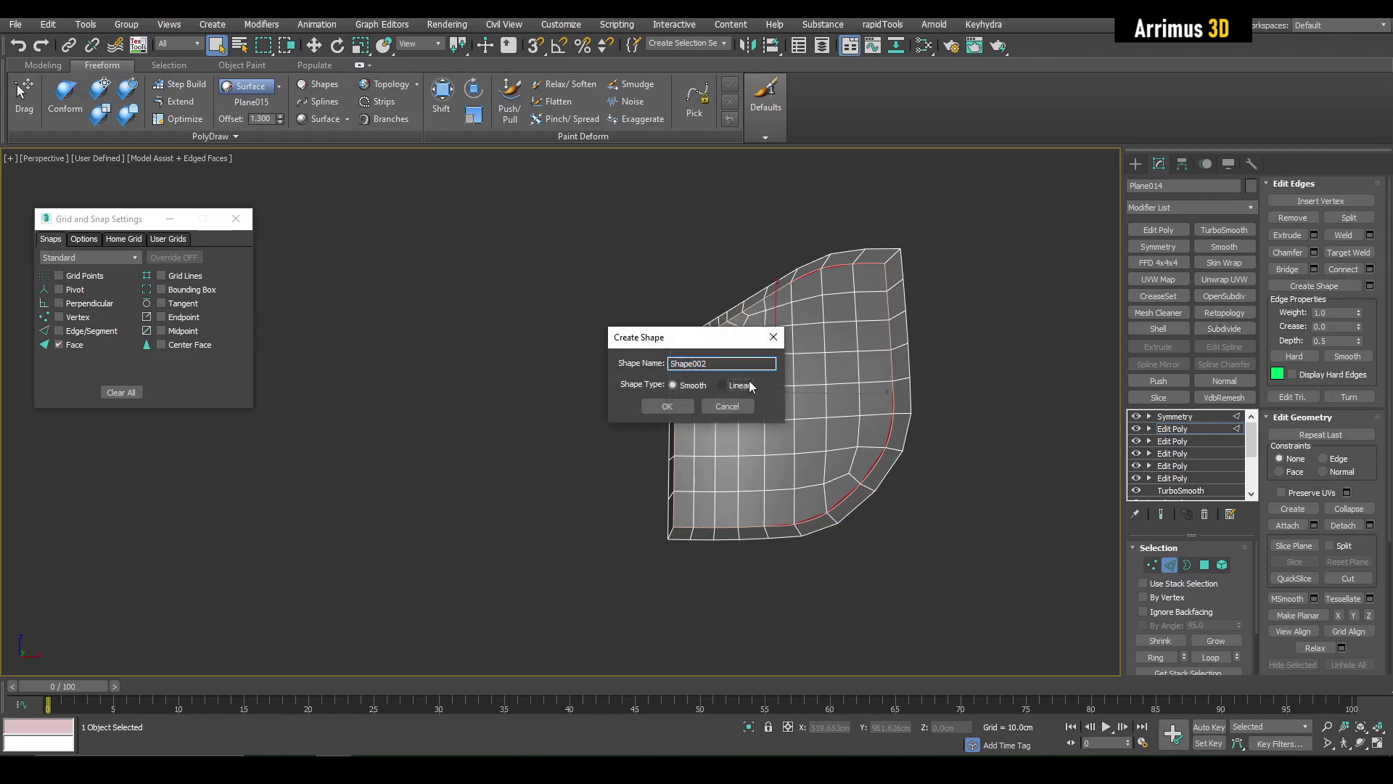
{"action": "left_click", "coordinate": [667, 406]}
{"action": "left_click", "coordinate": [933, 488]}
Step: Compare the linear border spline with the smooth one, and move the linear spline about 157 cm along X beside the plate
{"action": "scroll", "coordinate": [888, 474], "scroll_direction": "up", "scroll_amount": 8}
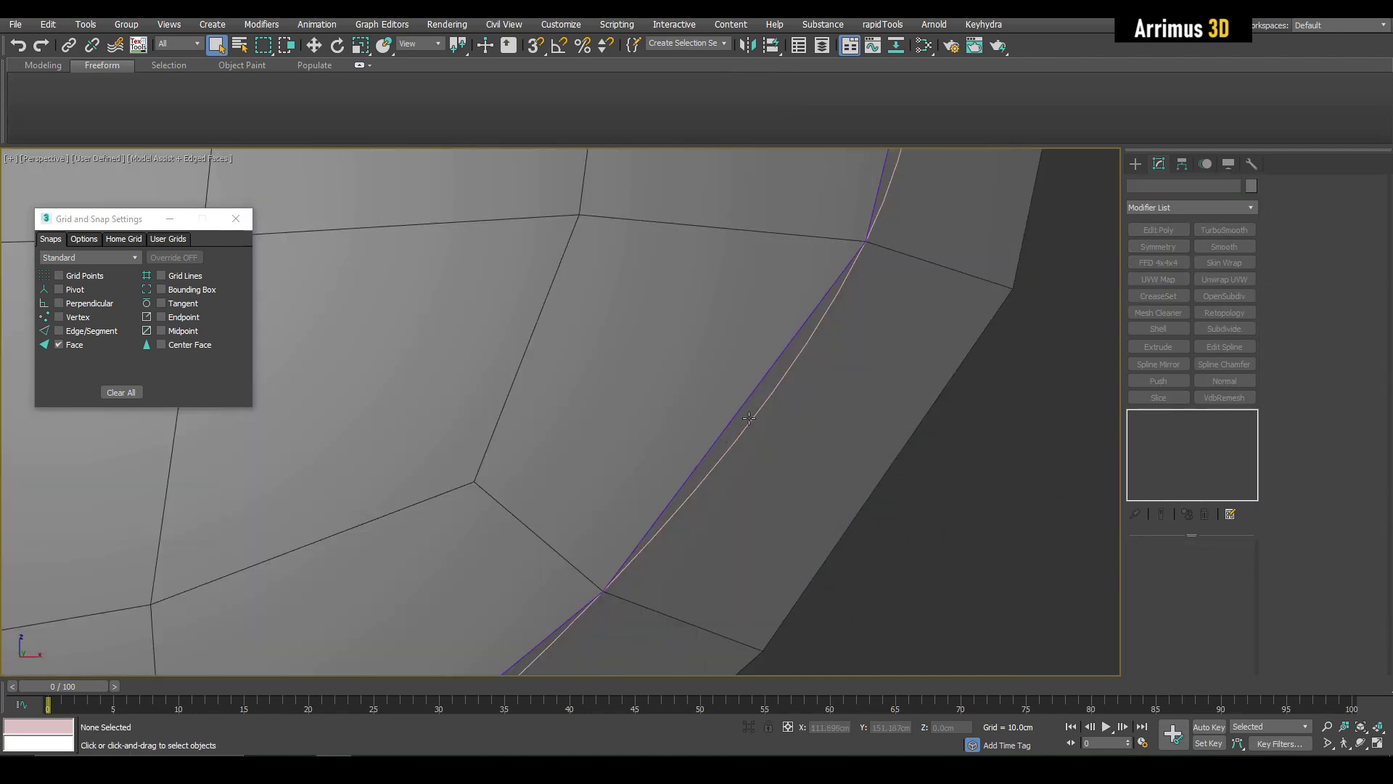
{"action": "left_click", "coordinate": [746, 401]}
{"action": "scroll", "coordinate": [752, 391], "scroll_direction": "down", "scroll_amount": 10}
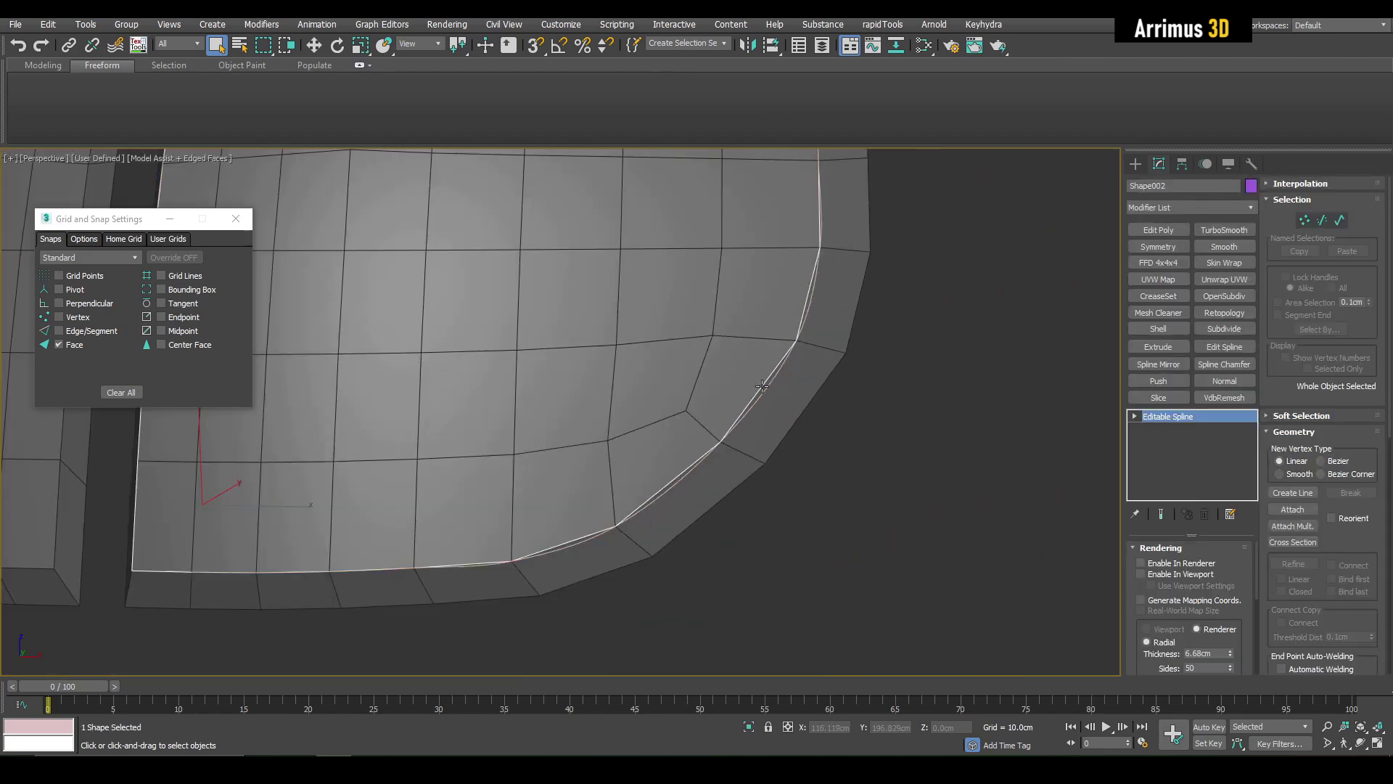
{"action": "key", "text": "w"}
{"action": "scroll", "coordinate": [608, 415], "scroll_direction": "up", "scroll_amount": 8}
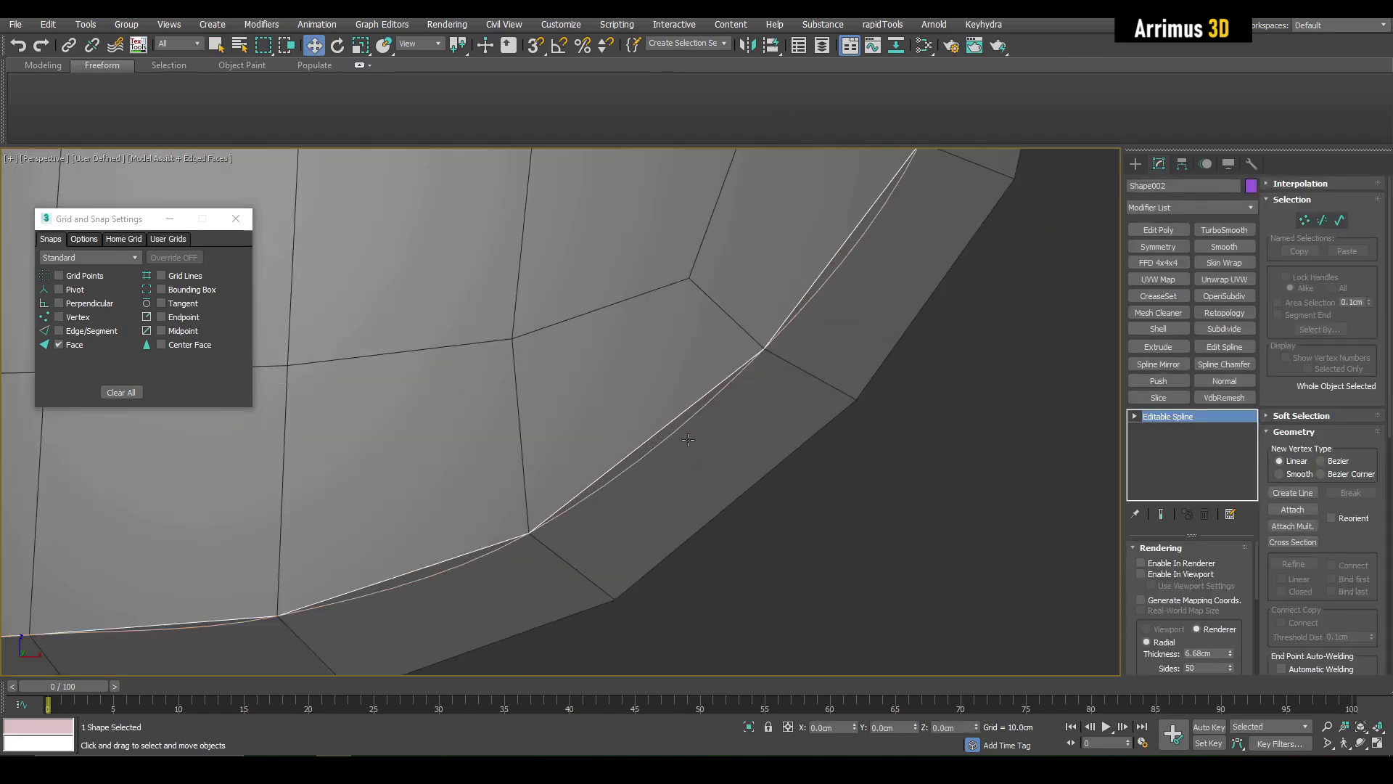
{"action": "scroll", "coordinate": [659, 414], "scroll_direction": "down", "scroll_amount": 6}
{"action": "left_click_drag", "start_coordinate": [514, 423], "coordinate": [923, 424]}
{"action": "middle_click_drag", "start_coordinate": [910, 344], "coordinate": [693, 424]}
Step: Select the five vertices around the linear spline's lower curve and try changing their vertex type
{"action": "left_click", "coordinate": [1133, 416]}
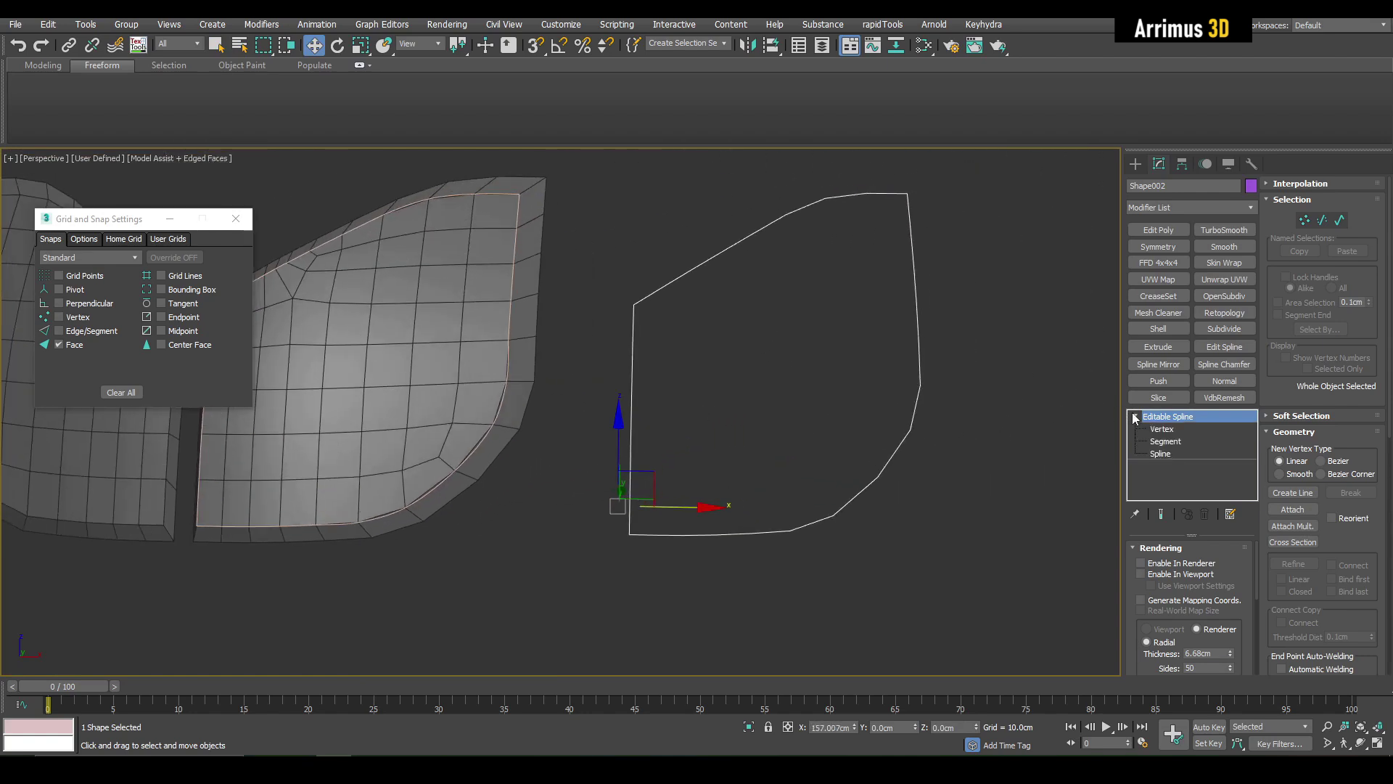
{"action": "left_click", "coordinate": [1162, 429]}
{"action": "scroll", "coordinate": [807, 489], "scroll_direction": "up", "scroll_amount": 6}
{"action": "middle_click_drag", "start_coordinate": [807, 490], "coordinate": [842, 377]}
{"action": "scroll", "coordinate": [782, 334], "scroll_direction": "down", "scroll_amount": 3}
{"action": "middle_click_drag", "start_coordinate": [707, 283], "coordinate": [666, 299]}
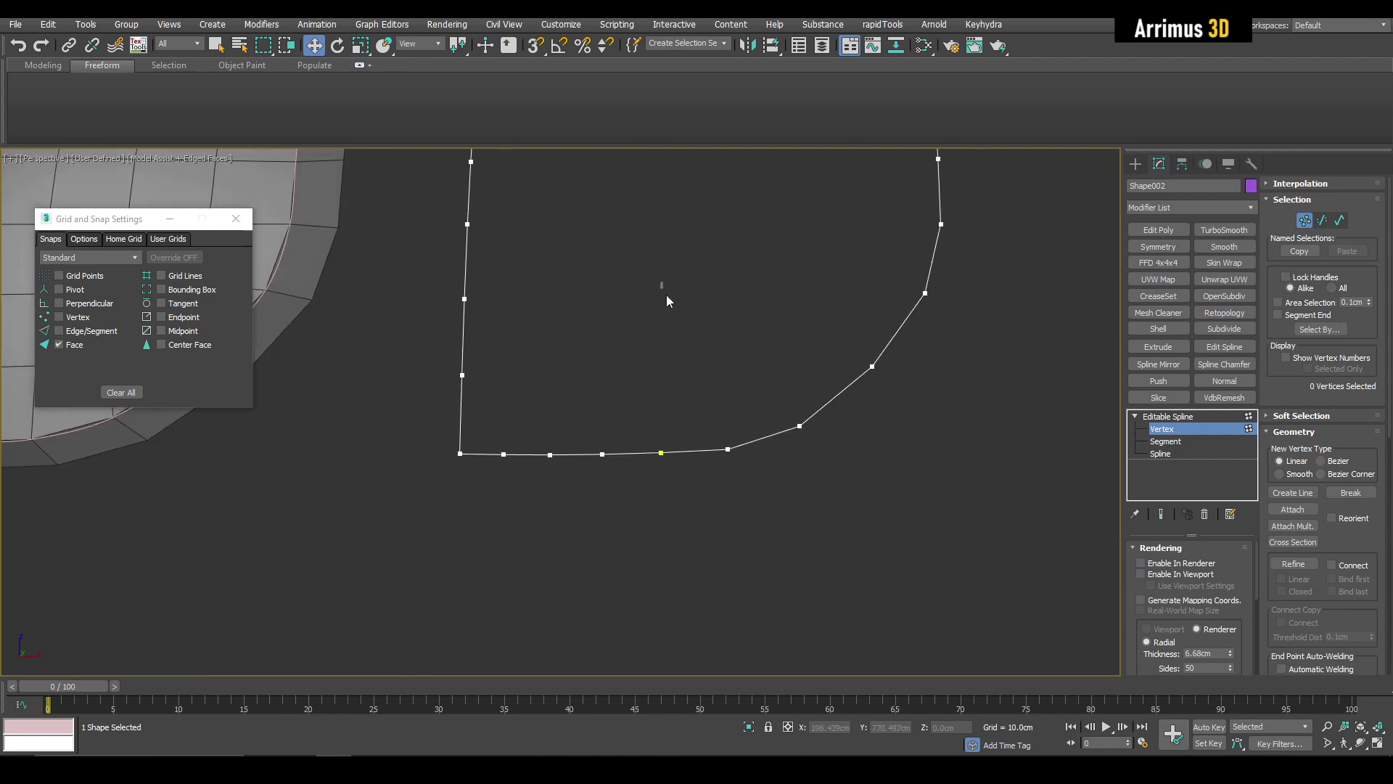
{"action": "left_click_drag", "start_coordinate": [665, 298], "coordinate": [937, 472]}
{"action": "right_click", "coordinate": [840, 364]}
{"action": "left_click", "coordinate": [820, 293]}
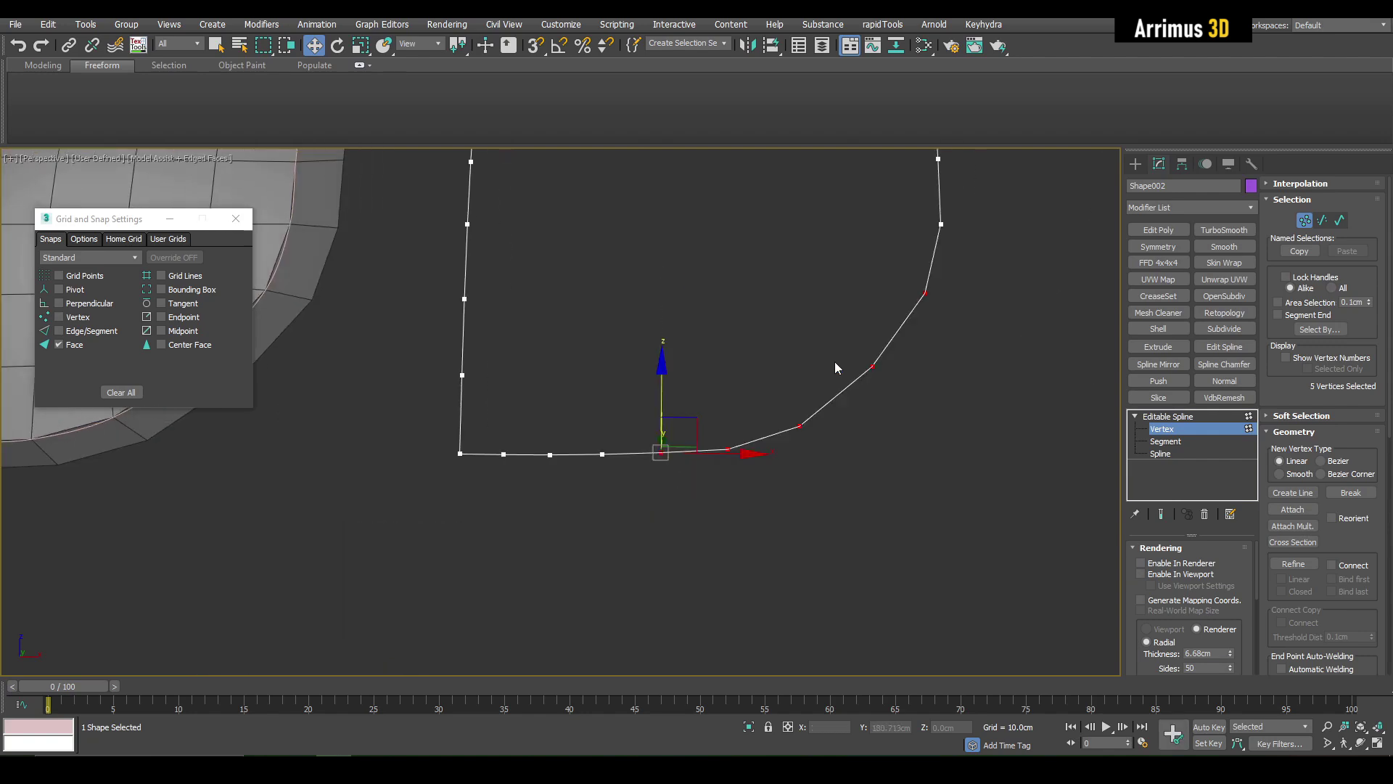
{"action": "scroll", "coordinate": [835, 361], "scroll_direction": "up", "scroll_amount": 3}
{"action": "scroll", "coordinate": [821, 357], "scroll_direction": "down", "scroll_amount": 3}
{"action": "right_click", "coordinate": [778, 381]}
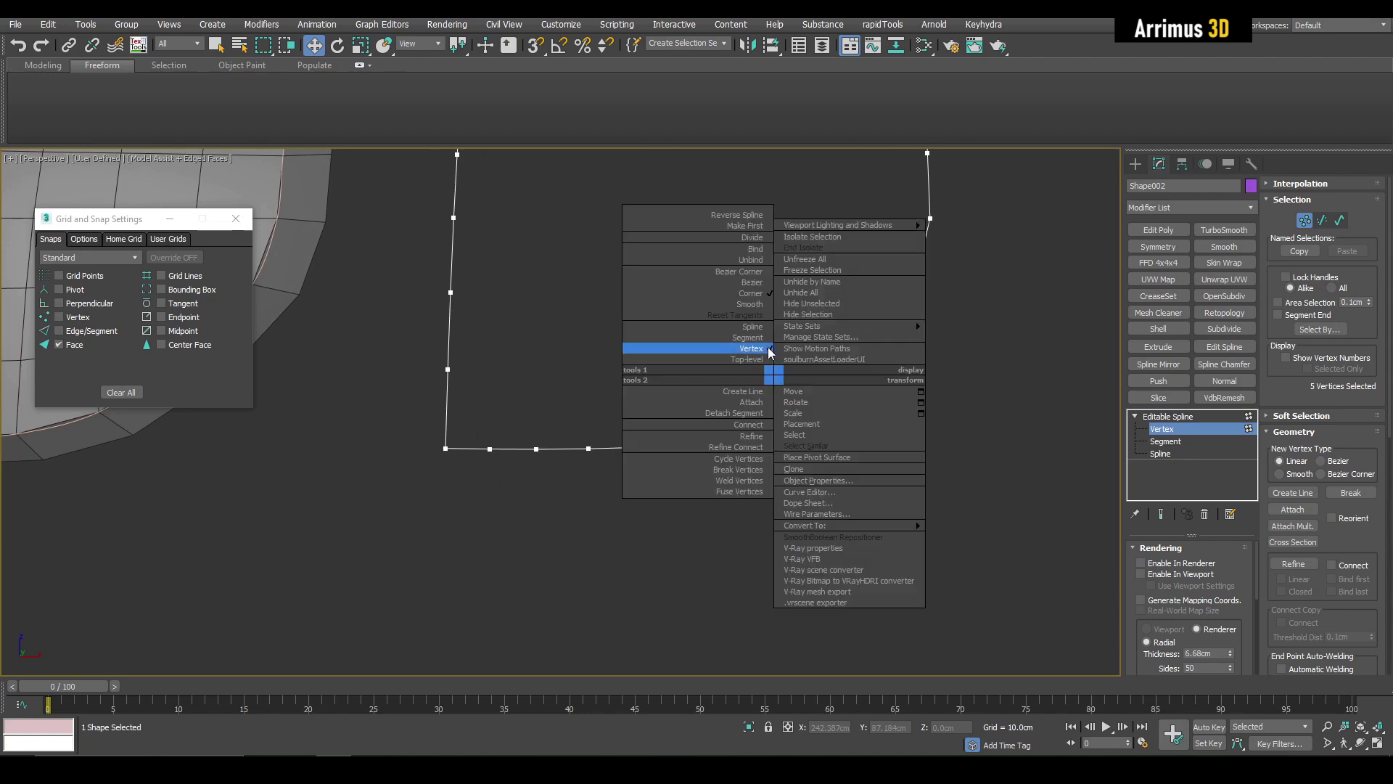
{"action": "left_click", "coordinate": [752, 280]}
Step: Examine individual vertices along the linear spline's lower curve and leave vertex editing
{"action": "left_click", "coordinate": [797, 409]}
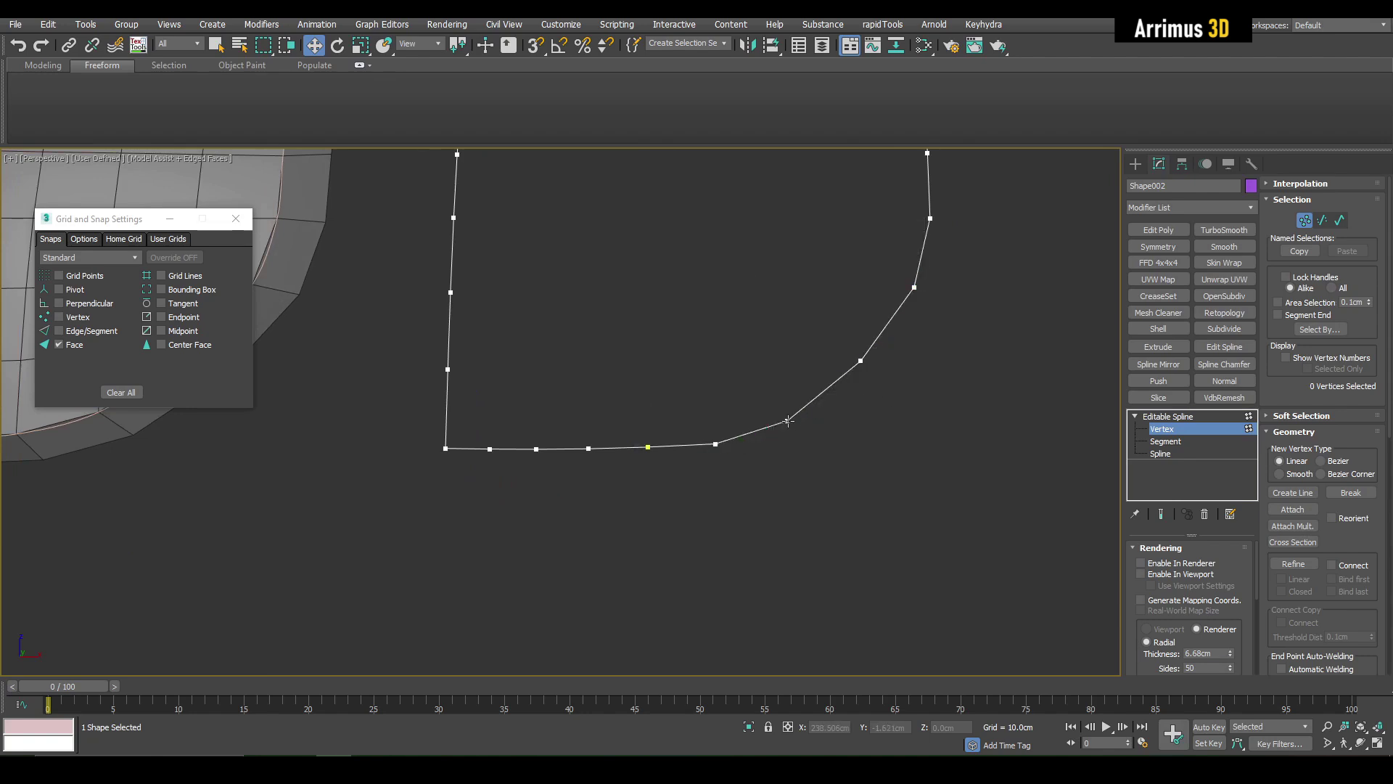
{"action": "left_click", "coordinate": [788, 421]}
{"action": "scroll", "coordinate": [799, 439], "scroll_direction": "up", "scroll_amount": 6}
{"action": "left_click_drag", "start_coordinate": [750, 376], "coordinate": [840, 352]}
{"action": "scroll", "coordinate": [827, 334], "scroll_direction": "down", "scroll_amount": 4}
{"action": "left_click", "coordinate": [856, 347]}
{"action": "middle_click_drag", "start_coordinate": [812, 275], "coordinate": [836, 404]}
{"action": "key", "text": "1"}
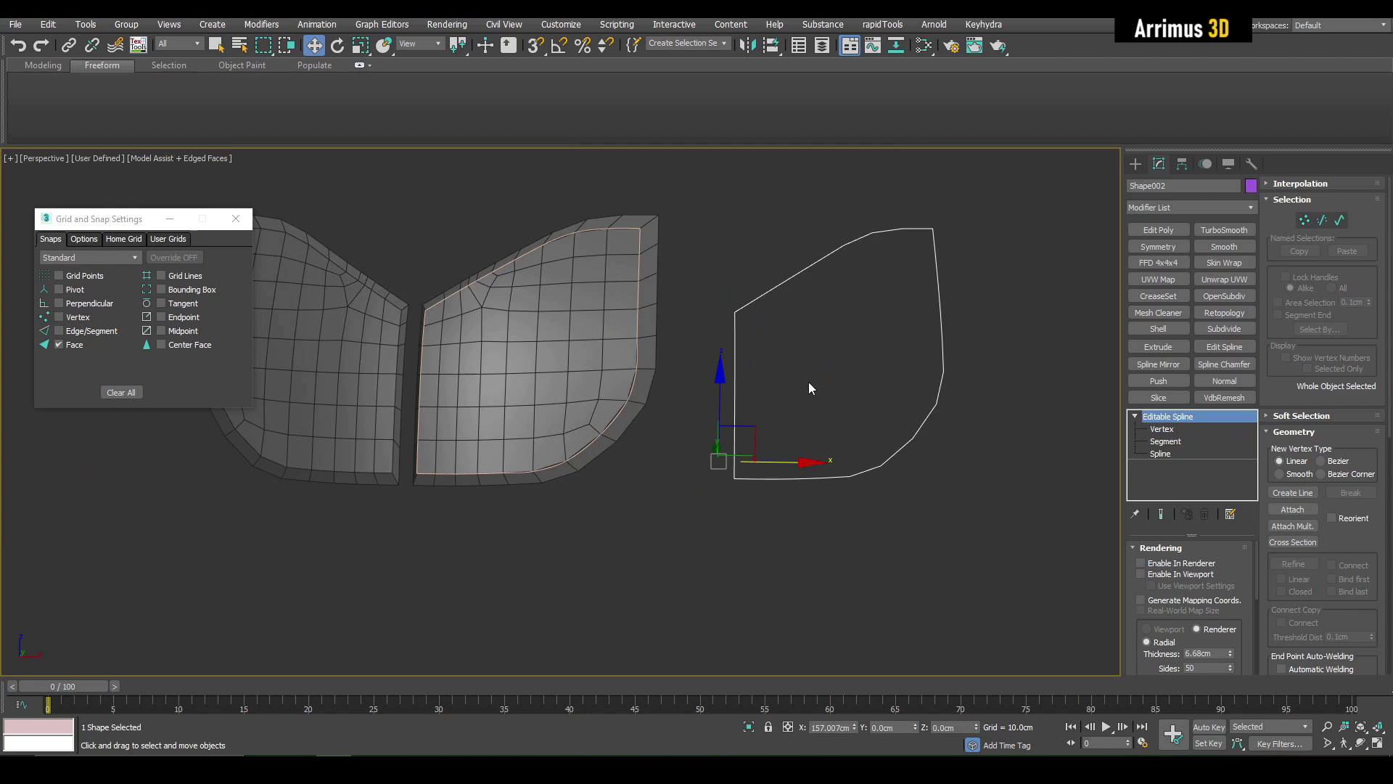
Step: Reset the linear spline's X position to 0 cm so it sits back on the plate's inset border
{"action": "middle_click_drag", "start_coordinate": [891, 359], "coordinate": [943, 419], "text": "alt"}
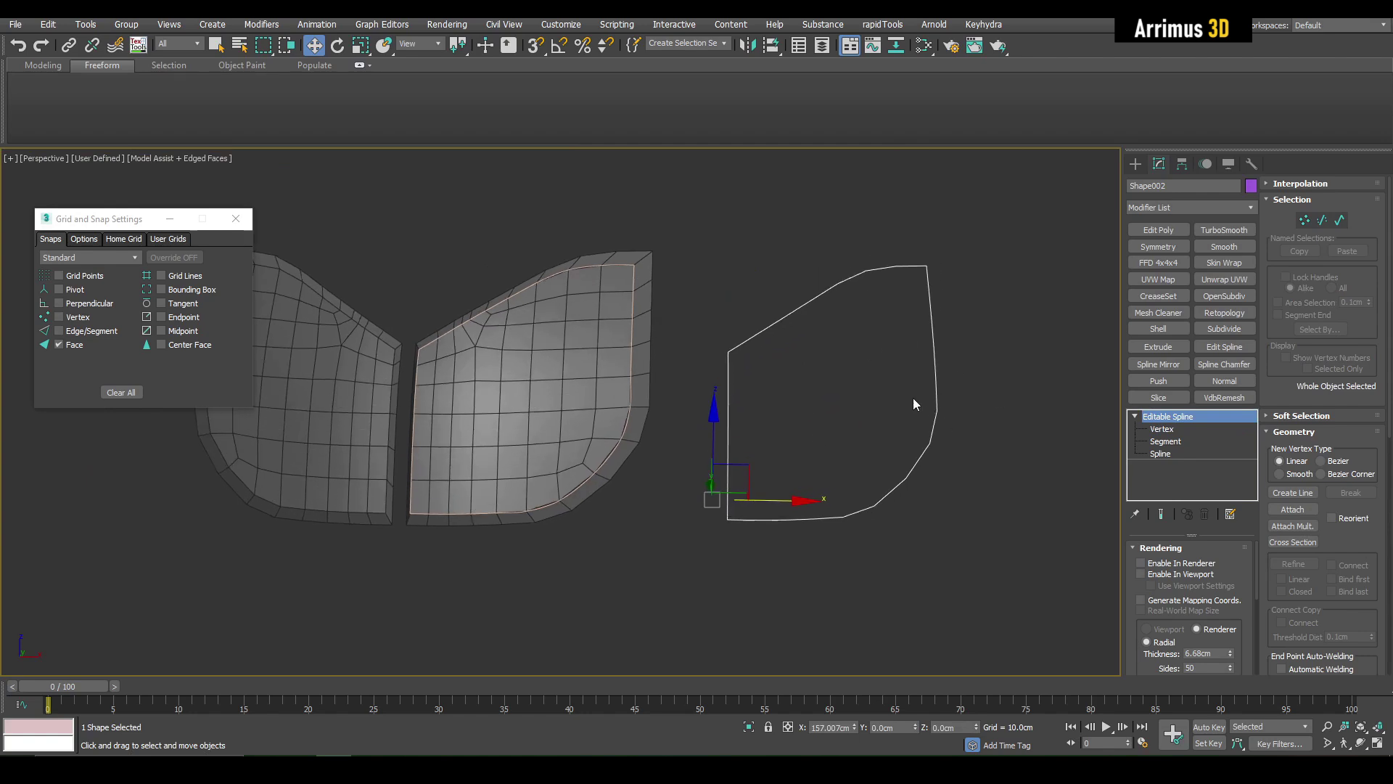
{"action": "middle_click_drag", "start_coordinate": [918, 522], "coordinate": [979, 516]}
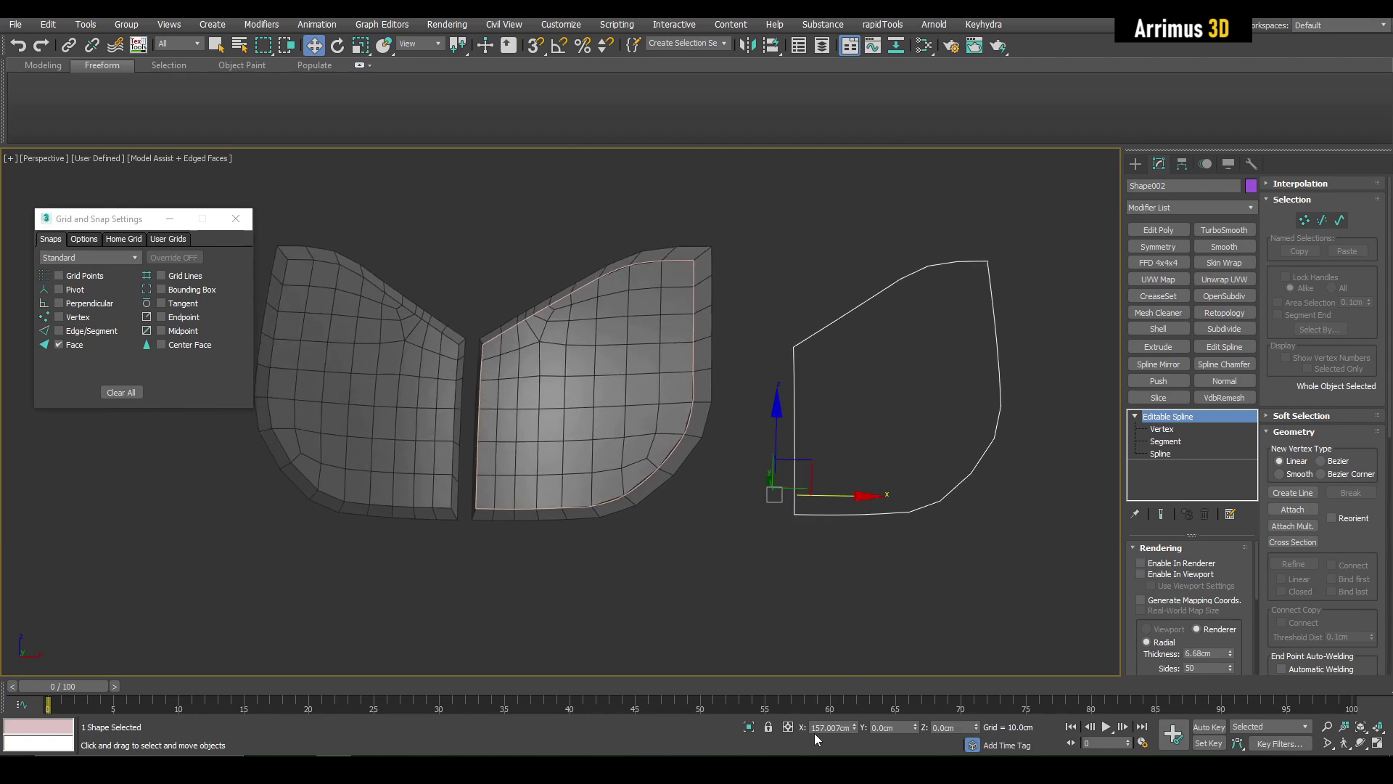
{"action": "right_click", "coordinate": [855, 726]}
{"action": "middle_click_drag", "start_coordinate": [731, 558], "coordinate": [697, 469], "text": "alt"}
{"action": "scroll", "coordinate": [689, 470], "scroll_direction": "up", "scroll_amount": 5}
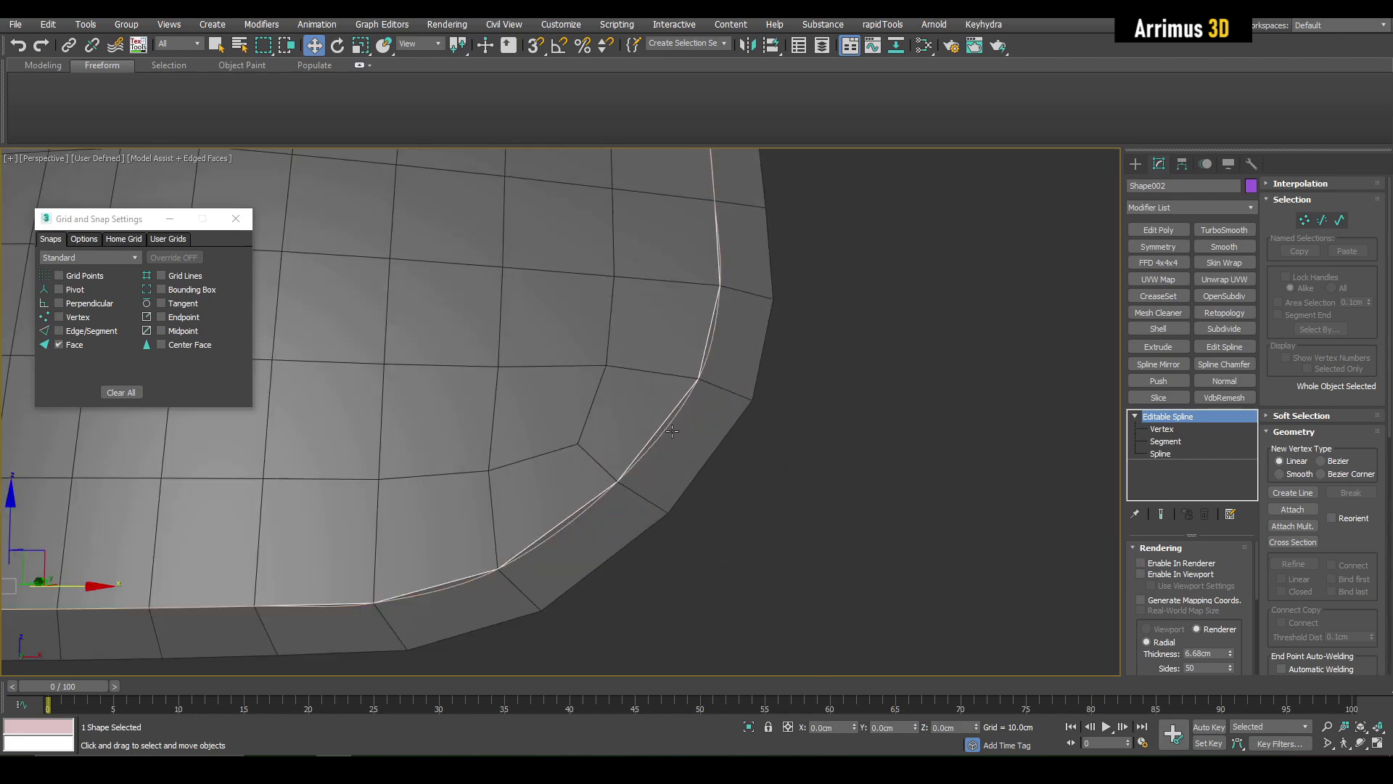
Step: Select the smooth border spline on the armor plate and delete it
{"action": "key", "text": "q"}
{"action": "left_click", "coordinate": [666, 429]}
{"action": "scroll", "coordinate": [668, 425], "scroll_direction": "up", "scroll_amount": 5}
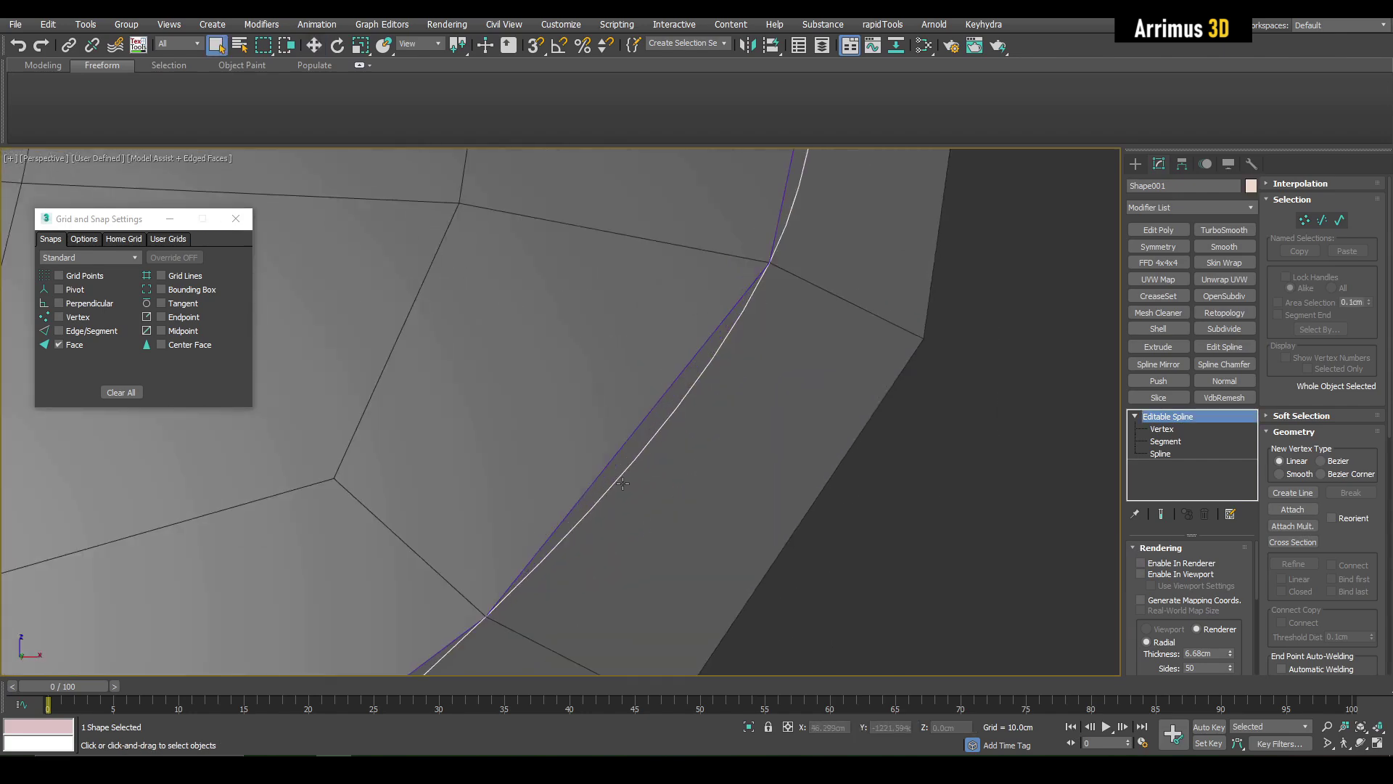
{"action": "scroll", "coordinate": [622, 483], "scroll_direction": "down", "scroll_amount": 4}
{"action": "left_click", "coordinate": [664, 428]}
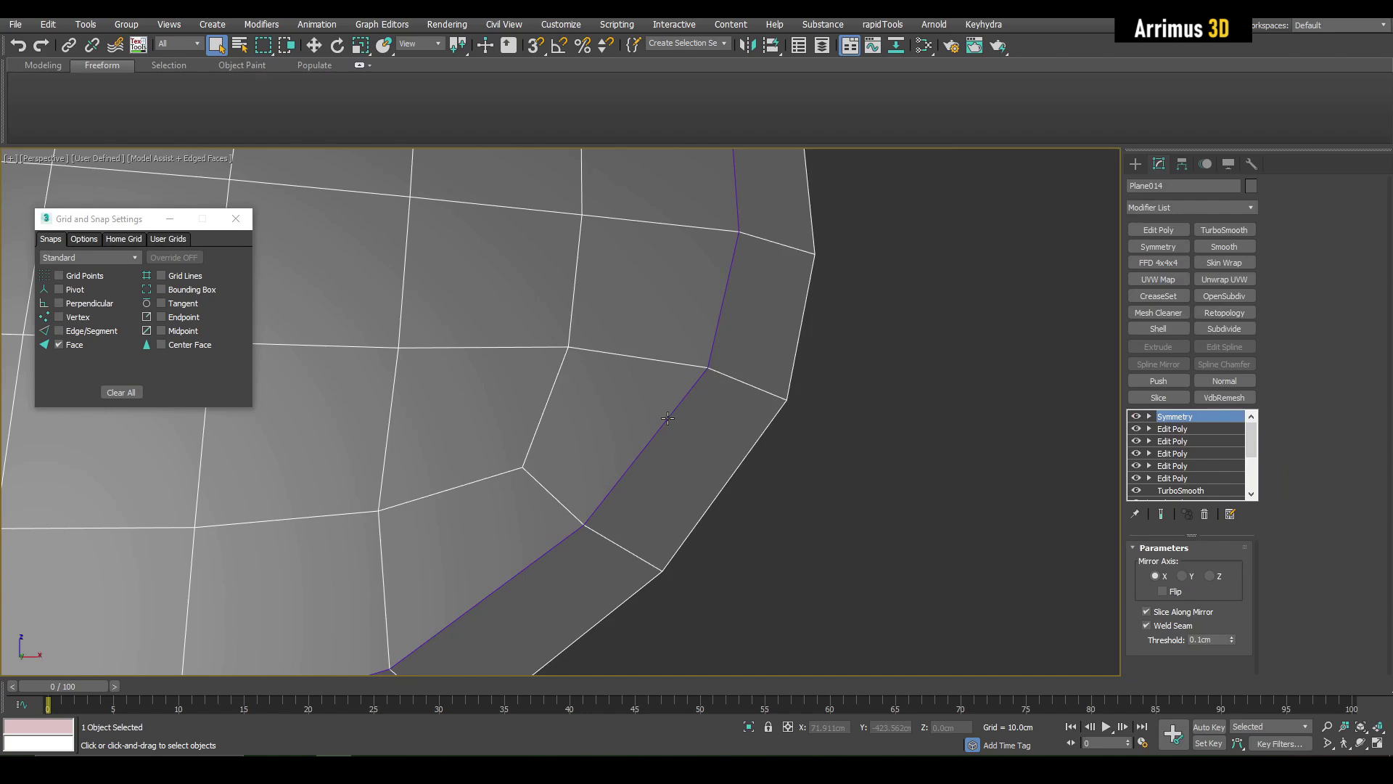
Step: Enable viewport rendering for the linear border spline and set its radial tube to 8 sides
{"action": "left_click", "coordinate": [667, 419]}
{"action": "scroll", "coordinate": [1097, 544], "scroll_direction": "down", "scroll_amount": 4}
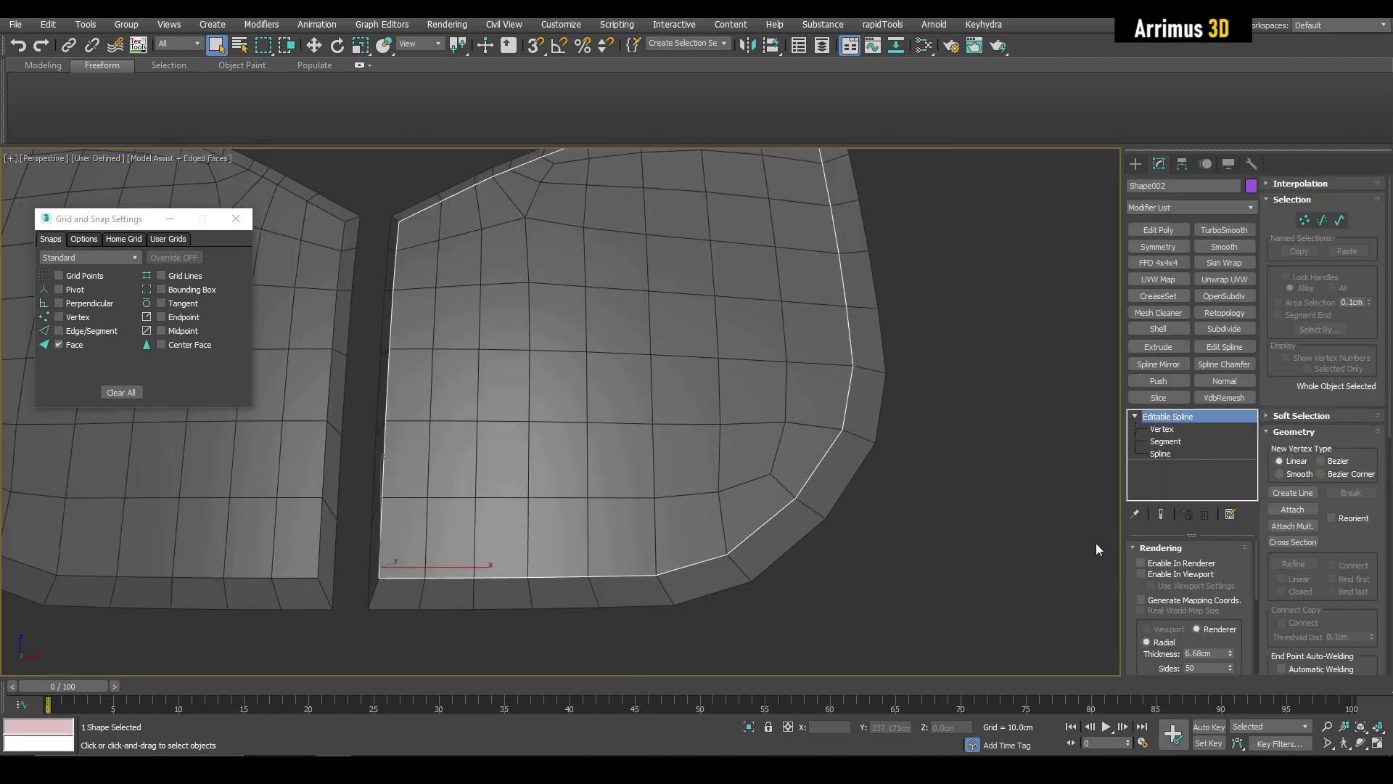
{"action": "left_click", "coordinate": [1146, 574]}
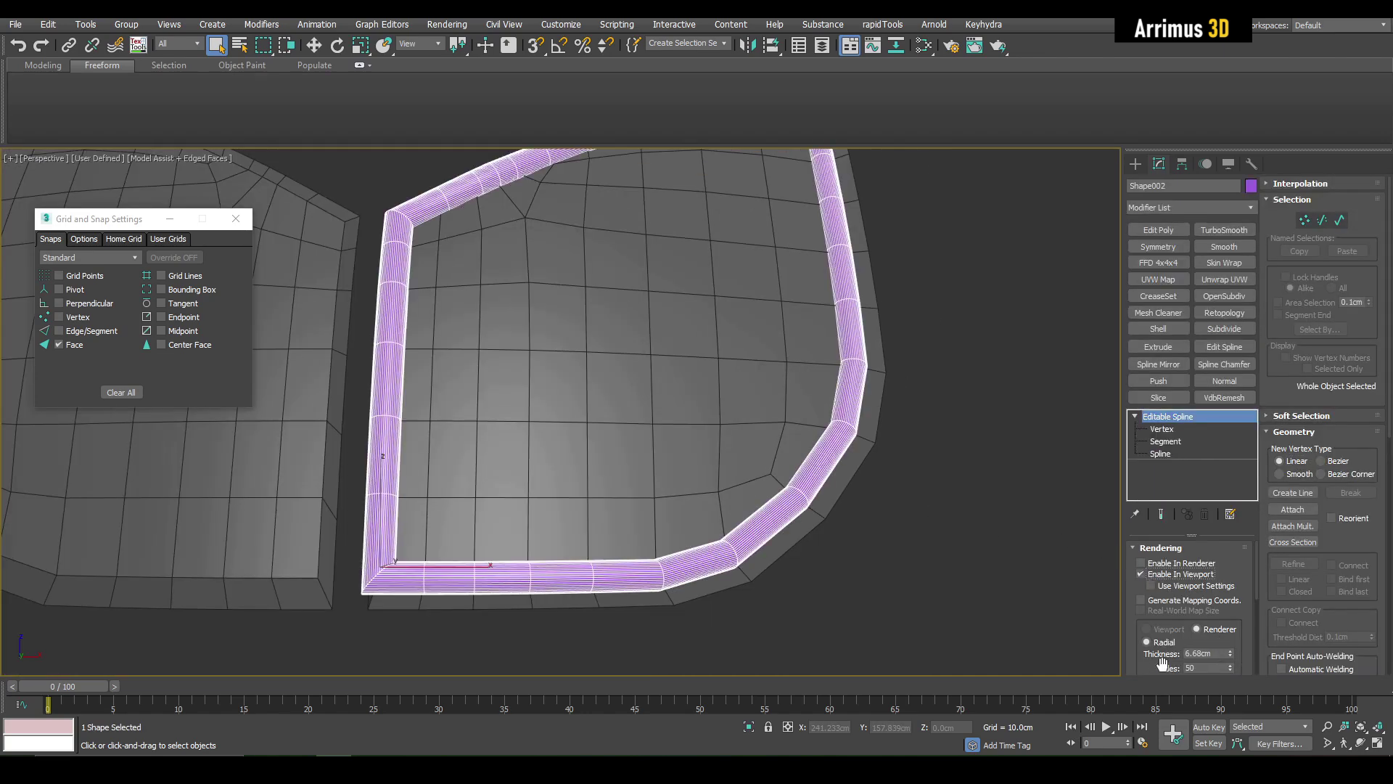
{"action": "left_click_drag", "start_coordinate": [1157, 667], "coordinate": [1163, 610]}
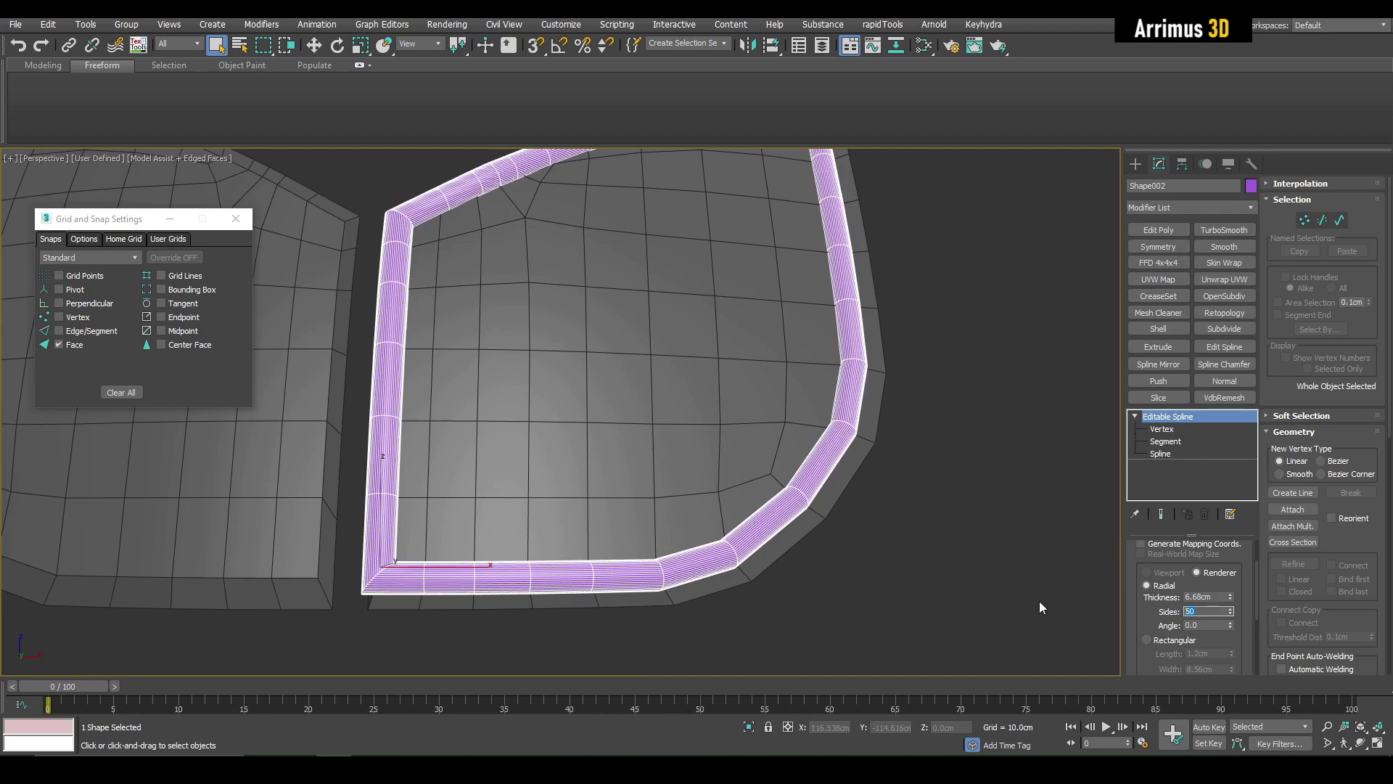
{"action": "type", "text": "8"}
{"action": "key", "text": "Return"}
{"action": "middle_click_drag", "start_coordinate": [762, 470], "coordinate": [863, 531]}
{"action": "scroll", "coordinate": [887, 514], "scroll_direction": "up", "scroll_amount": 1}
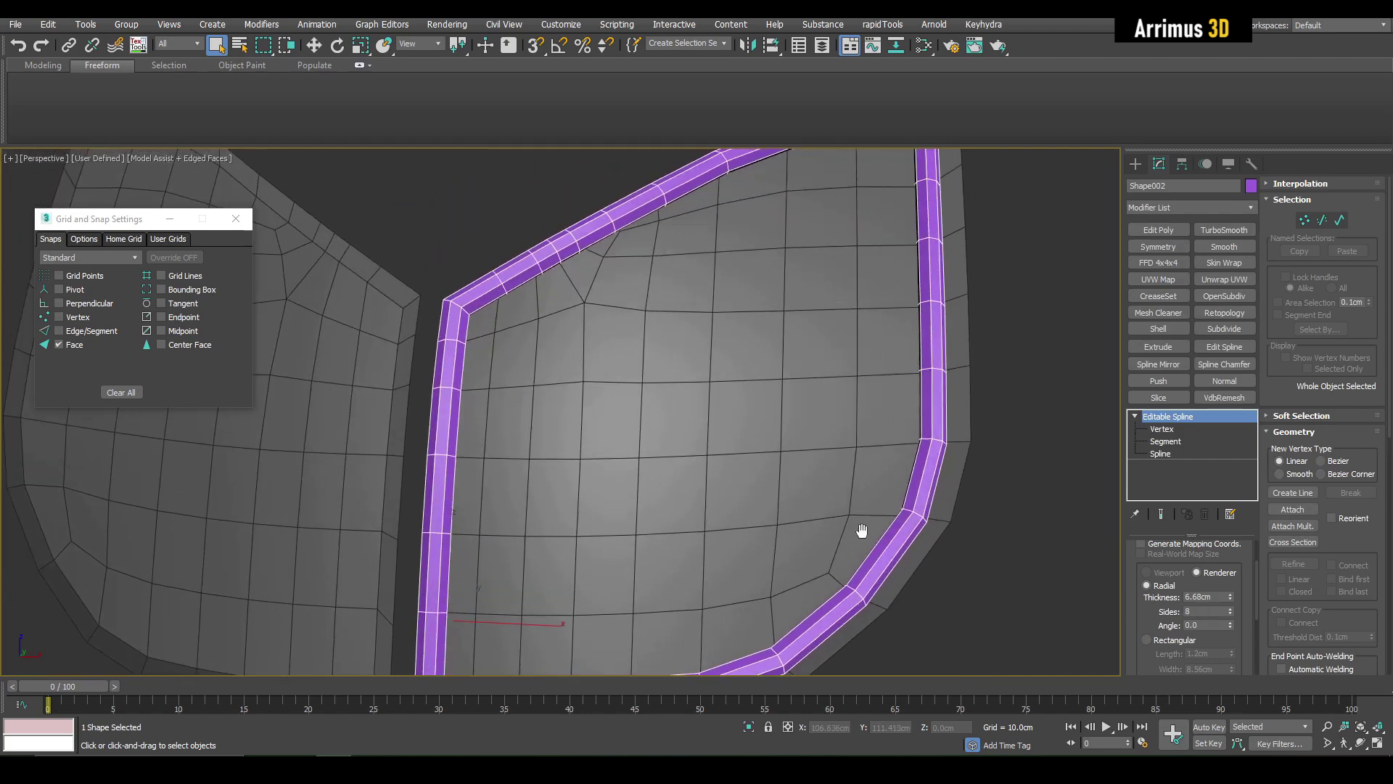
{"action": "scroll", "coordinate": [862, 531], "scroll_direction": "down", "scroll_amount": 5}
Step: Add an Edit Poly modifier to the border tube and inspect it around the plate
{"action": "left_click", "coordinate": [1158, 230]}
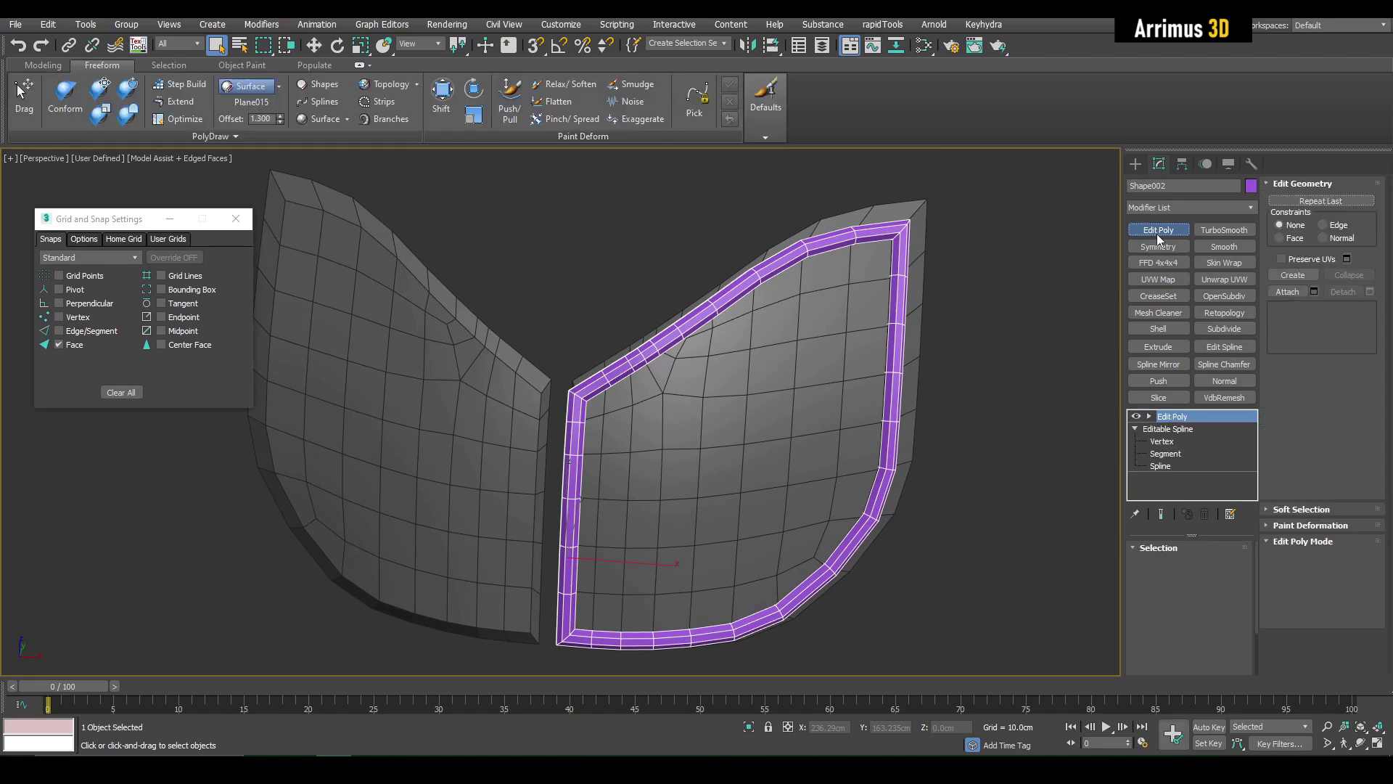
{"action": "middle_click_drag", "start_coordinate": [1011, 262], "coordinate": [654, 426], "text": "alt"}
{"action": "middle_click_drag", "start_coordinate": [722, 364], "coordinate": [676, 354], "text": "alt"}
{"action": "middle_click_drag", "start_coordinate": [785, 321], "coordinate": [791, 364]}
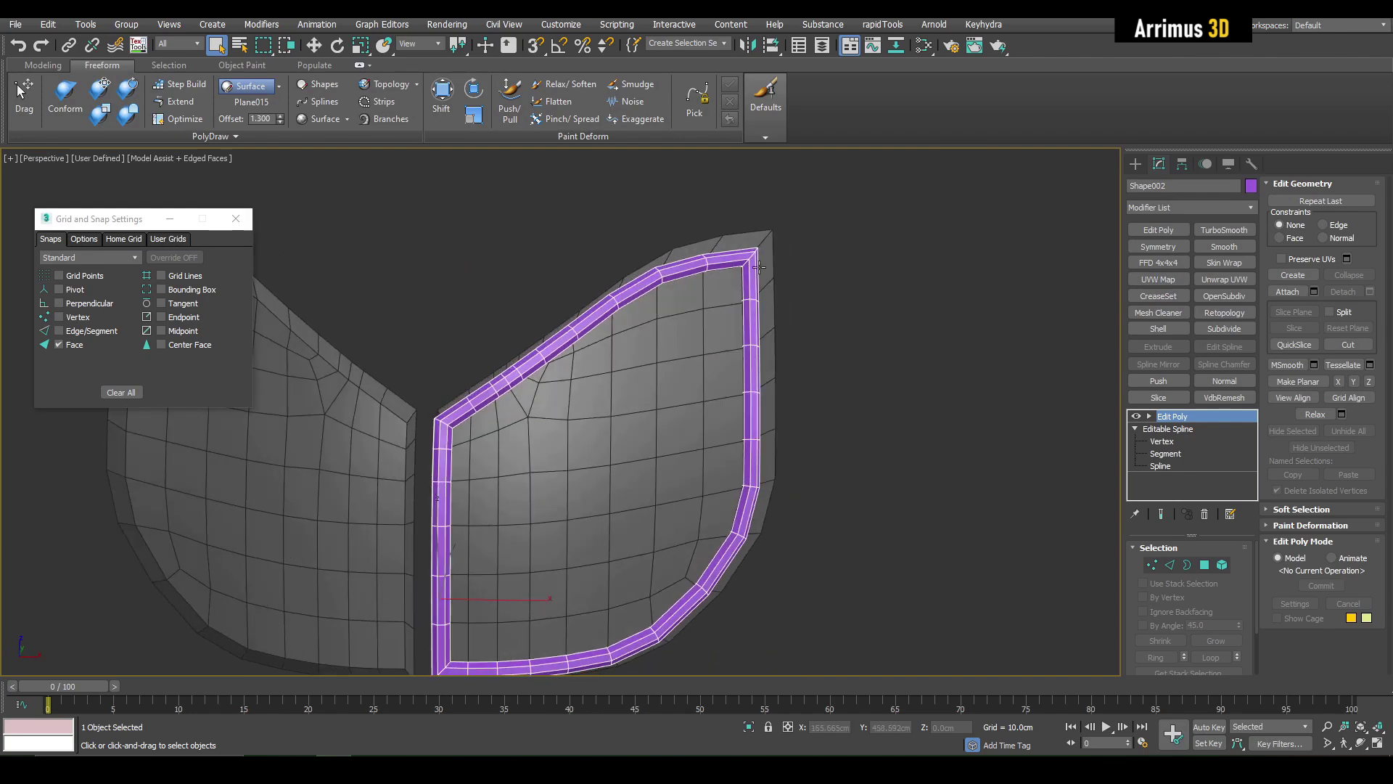
{"action": "middle_click_drag", "start_coordinate": [759, 267], "coordinate": [756, 300], "text": "alt"}
{"action": "middle_click_drag", "start_coordinate": [590, 353], "coordinate": [647, 354], "text": "alt"}
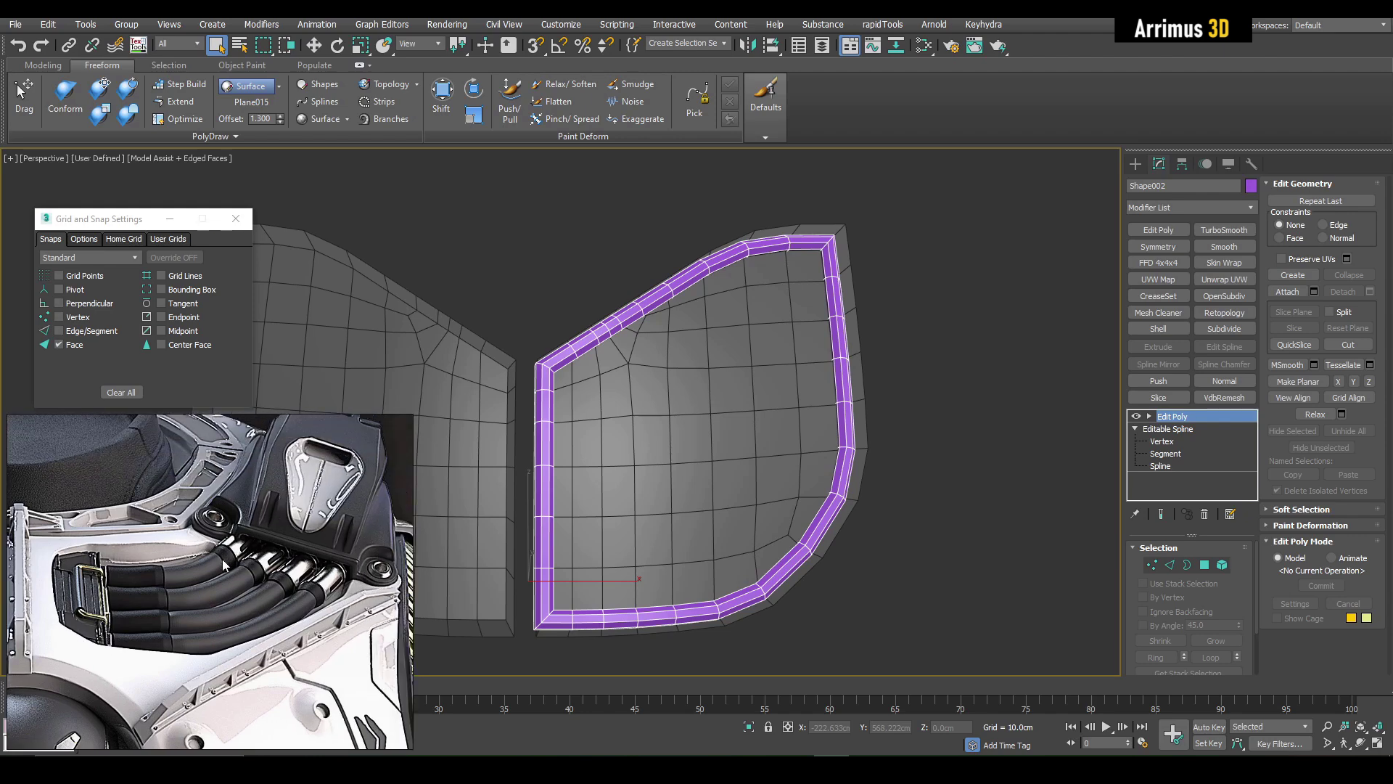
{"action": "middle_click_drag", "start_coordinate": [685, 492], "coordinate": [658, 496]}
{"action": "middle_click_drag", "start_coordinate": [770, 438], "coordinate": [919, 337]}
Step: Delete the border tube and add an Edit Poly modifier directly below the armor plate's Symmetry modifier, at polygon level
{"action": "key", "text": "Delete"}
{"action": "left_click", "coordinate": [804, 365]}
{"action": "key", "text": "Down"}
{"action": "key", "text": "shift+e"}
{"action": "key", "text": "4"}
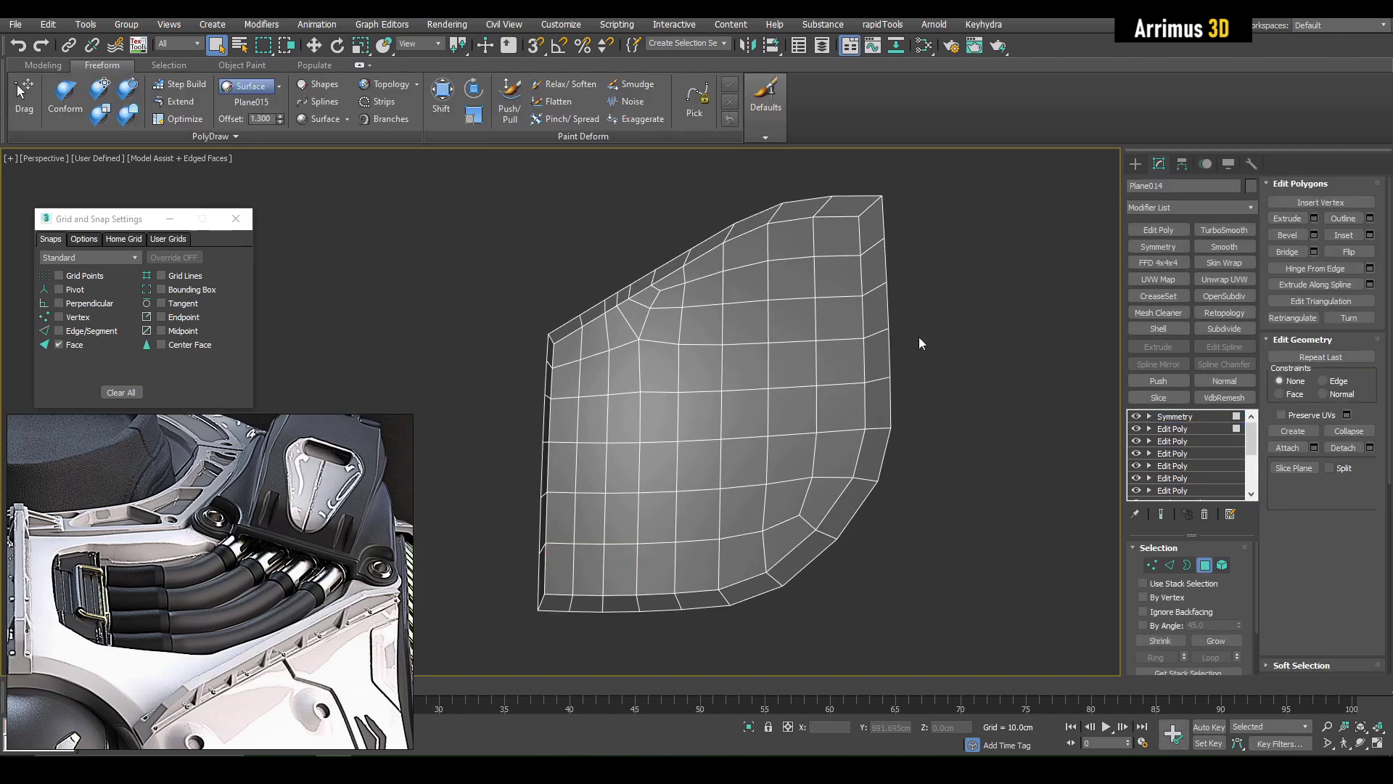
Step: Select an L-shaped block of polygons across the middle of the plate's right half
{"action": "key", "text": "1"}
{"action": "scroll", "coordinate": [644, 413], "scroll_direction": "up", "scroll_amount": 3}
{"action": "key", "text": "4"}
{"action": "left_click_drag", "start_coordinate": [582, 425], "coordinate": [733, 493]}
{"action": "left_click_drag", "start_coordinate": [733, 336], "coordinate": [856, 476], "text": "ctrl"}
{"action": "left_click_drag", "start_coordinate": [740, 284], "coordinate": [860, 283], "text": "ctrl"}
{"action": "middle_click_drag", "start_coordinate": [849, 326], "coordinate": [897, 357]}
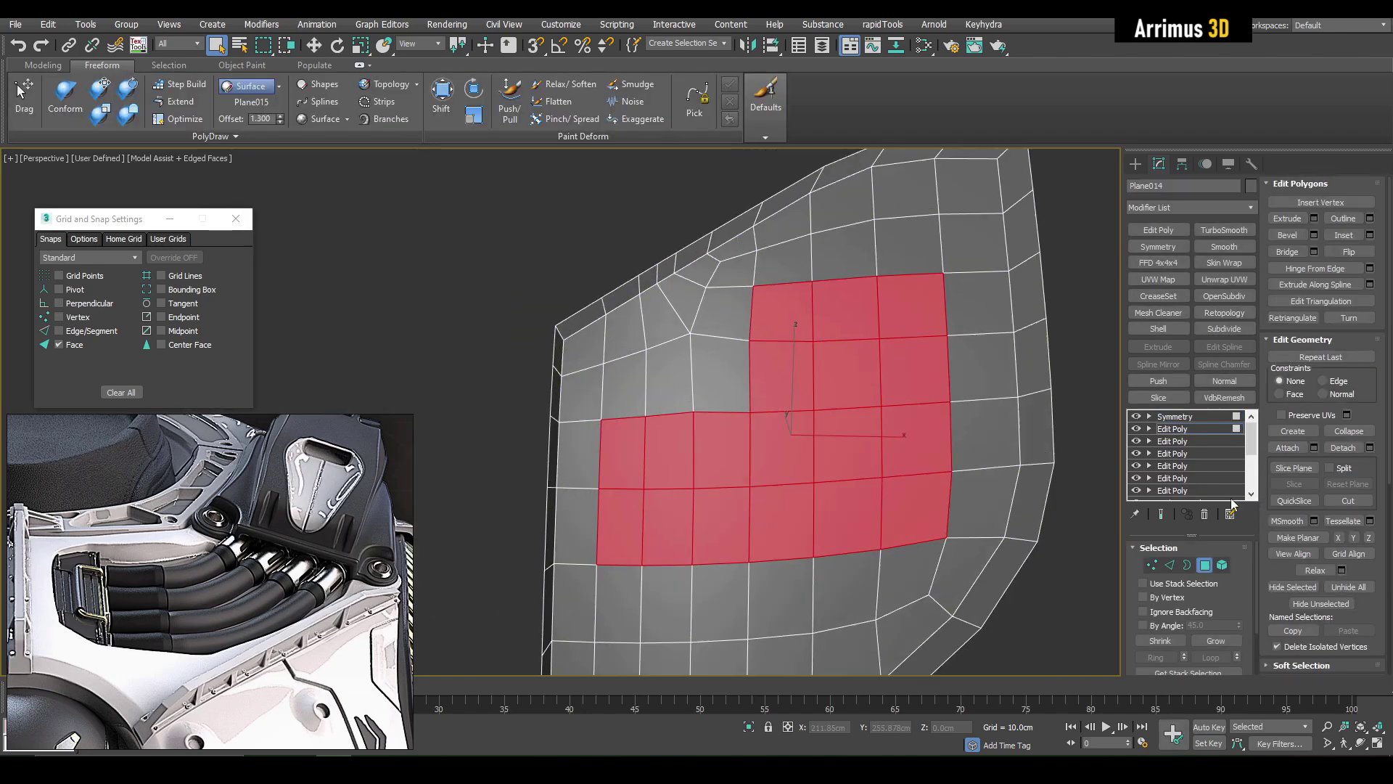
Step: Convert the selection to vertices and, with the Face constraint, use Shift to move the L-shape's inner corner vertex up and inward
{"action": "left_click", "coordinate": [1152, 565], "text": "ctrl"}
{"action": "left_click", "coordinate": [441, 103]}
{"action": "left_click", "coordinate": [1279, 398]}
{"action": "scroll", "coordinate": [780, 450], "scroll_direction": "up", "scroll_amount": 2}
{"action": "left_click_drag", "start_coordinate": [736, 396], "coordinate": [706, 361]}
{"action": "scroll", "coordinate": [705, 361], "scroll_direction": "down", "scroll_amount": 2}
{"action": "middle_click_drag", "start_coordinate": [818, 441], "coordinate": [781, 392]}
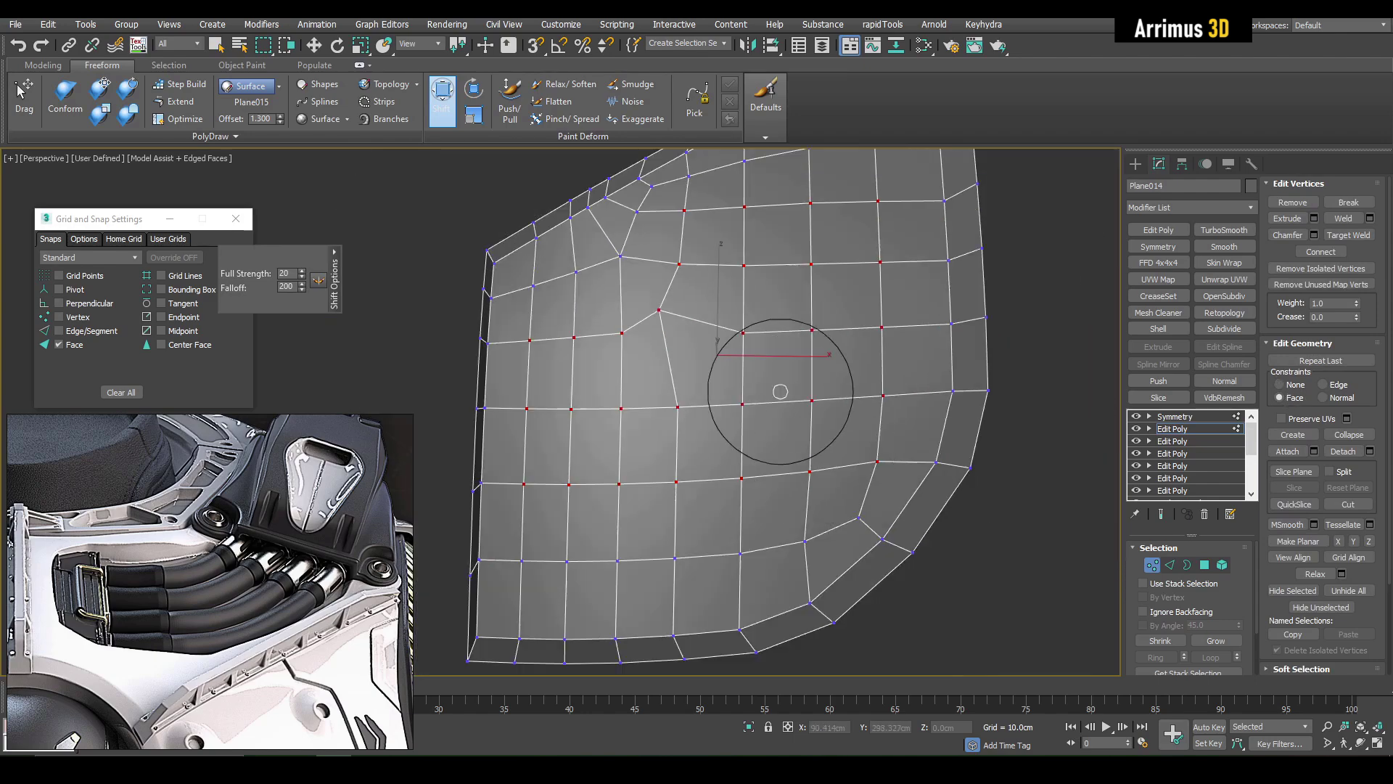
Step: Shift the vertices around the L-shape's lower outer corner inward to round the bend
{"action": "scroll", "coordinate": [813, 397], "scroll_direction": "up", "scroll_amount": 2}
{"action": "left_click_drag", "start_coordinate": [911, 472], "coordinate": [891, 446]}
{"action": "left_click_drag", "start_coordinate": [914, 375], "coordinate": [902, 353]}
{"action": "left_click_drag", "start_coordinate": [894, 427], "coordinate": [879, 412]}
{"action": "left_click_drag", "start_coordinate": [820, 491], "coordinate": [807, 471]}
{"action": "left_click_drag", "start_coordinate": [822, 390], "coordinate": [809, 369]}
{"action": "key", "text": "w"}
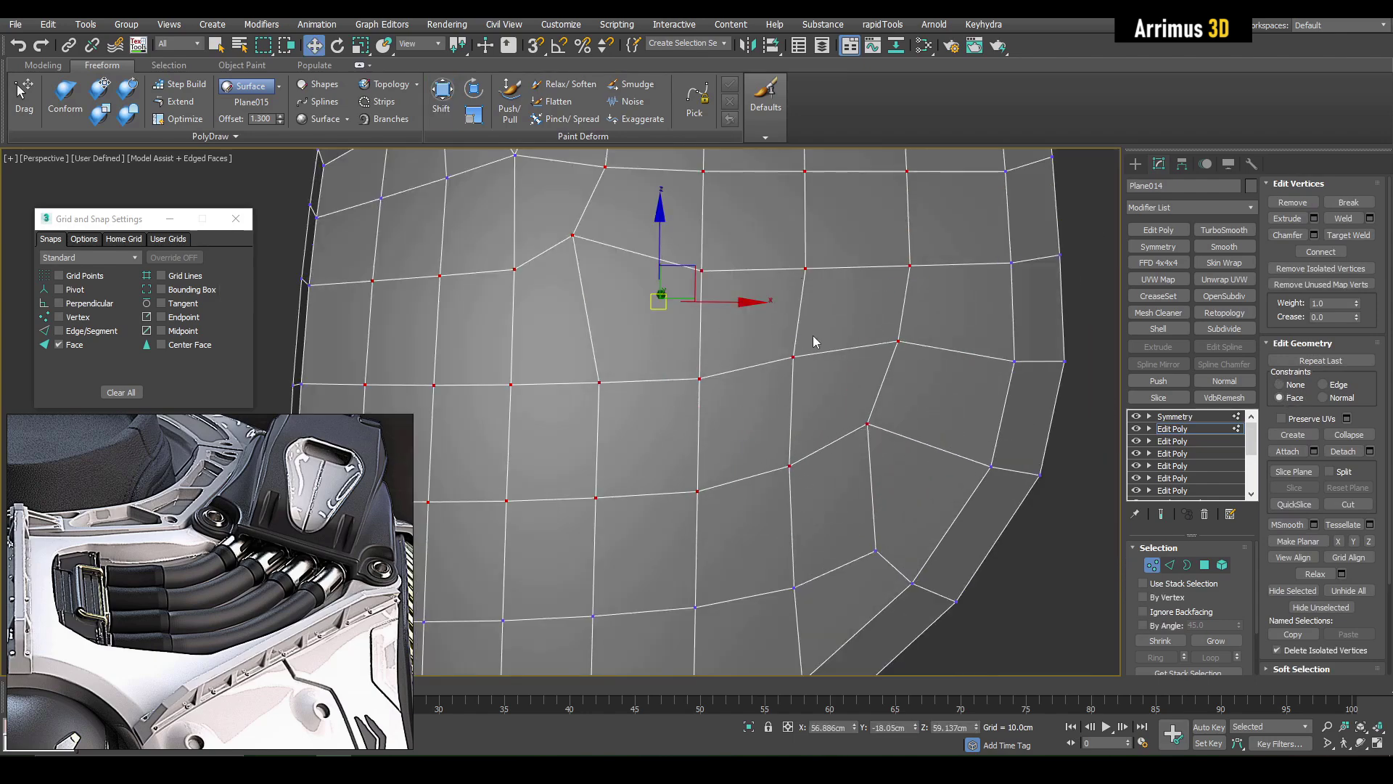
Step: Reselect the patch's vertices and, with the Face constraint, use Shift to move the vertex beside the inner corner outward
{"action": "key", "text": "1"}
{"action": "key", "text": "q"}
{"action": "scroll", "coordinate": [812, 400], "scroll_direction": "down", "scroll_amount": 3}
{"action": "key", "text": "4"}
{"action": "scroll", "coordinate": [769, 407], "scroll_direction": "up", "scroll_amount": 4}
{"action": "key", "text": "ctrl+1"}
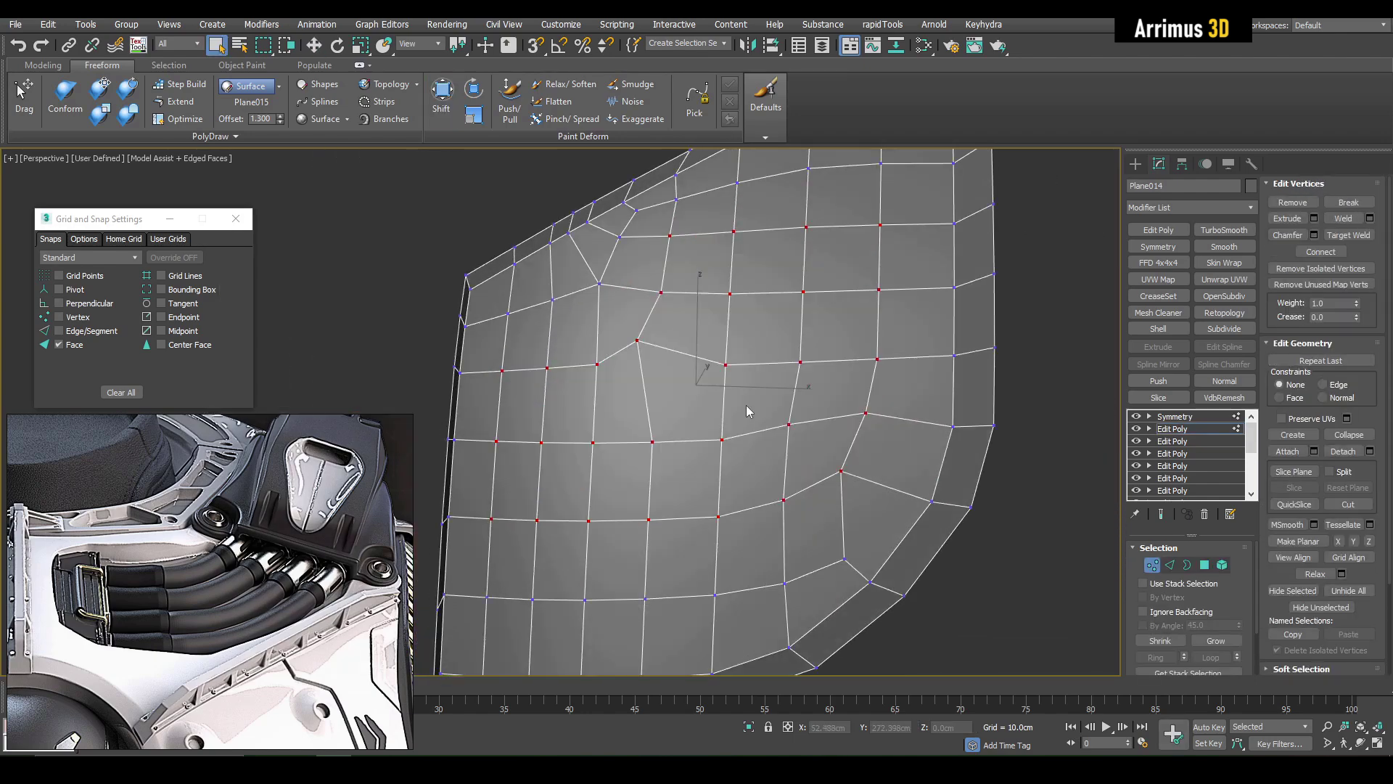
{"action": "left_click", "coordinate": [1294, 399]}
{"action": "left_click", "coordinate": [441, 98]}
{"action": "scroll", "coordinate": [708, 363], "scroll_direction": "up", "scroll_amount": 3}
{"action": "left_click_drag", "start_coordinate": [712, 373], "coordinate": [747, 363]}
{"action": "scroll", "coordinate": [730, 304], "scroll_direction": "up", "scroll_amount": 2}
Step: Deselect the polygons on the upper arm's inner side, and Shift the vertices around the inner bend to smooth the remaining patch
{"action": "key", "text": "q"}
{"action": "key", "text": "4"}
{"action": "scroll", "coordinate": [733, 320], "scroll_direction": "down", "scroll_amount": 2}
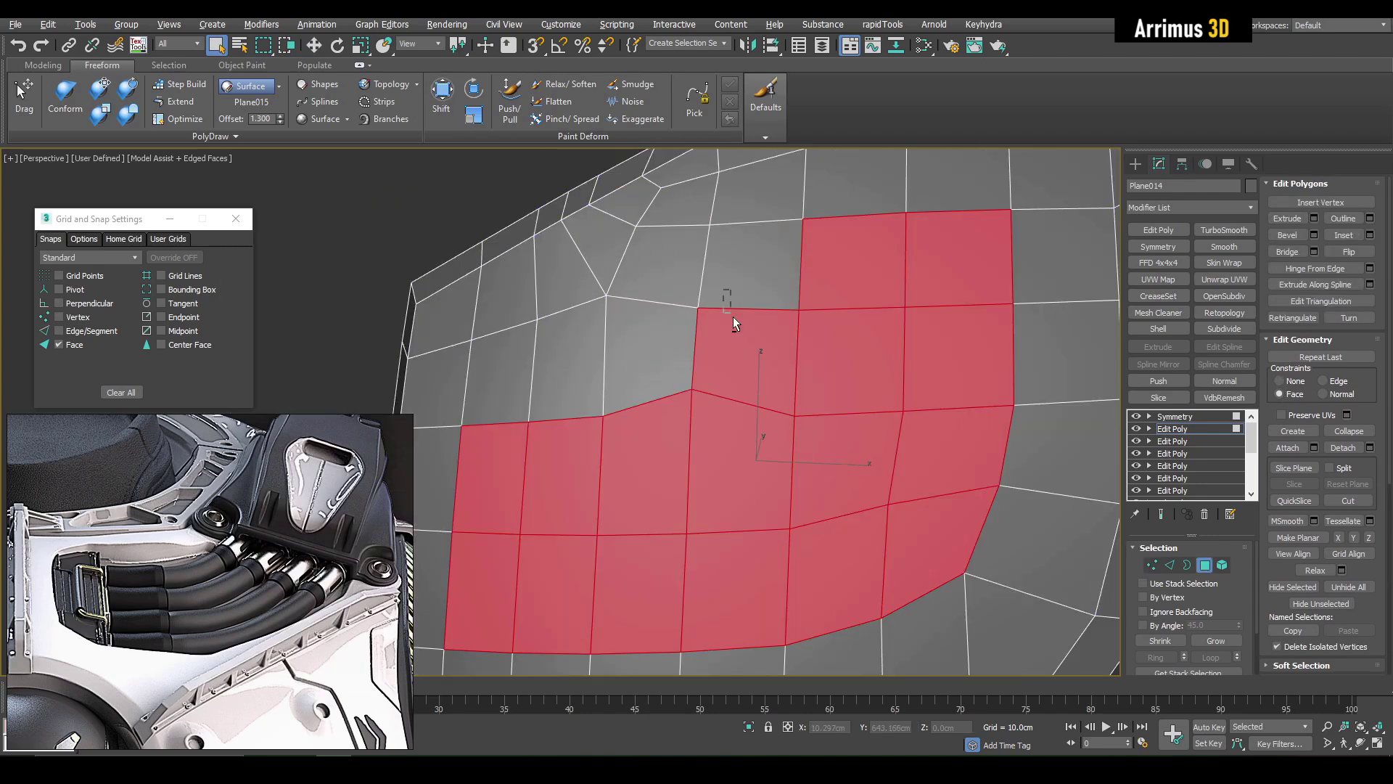
{"action": "left_click", "coordinate": [1153, 565], "text": "ctrl"}
{"action": "key", "text": "shift+s"}
{"action": "left_click_drag", "start_coordinate": [790, 434], "coordinate": [753, 389]}
{"action": "middle_click_drag", "start_coordinate": [769, 383], "coordinate": [764, 347]}
{"action": "left_click_drag", "start_coordinate": [685, 346], "coordinate": [683, 360]}
{"action": "scroll", "coordinate": [777, 310], "scroll_direction": "down", "scroll_amount": 5}
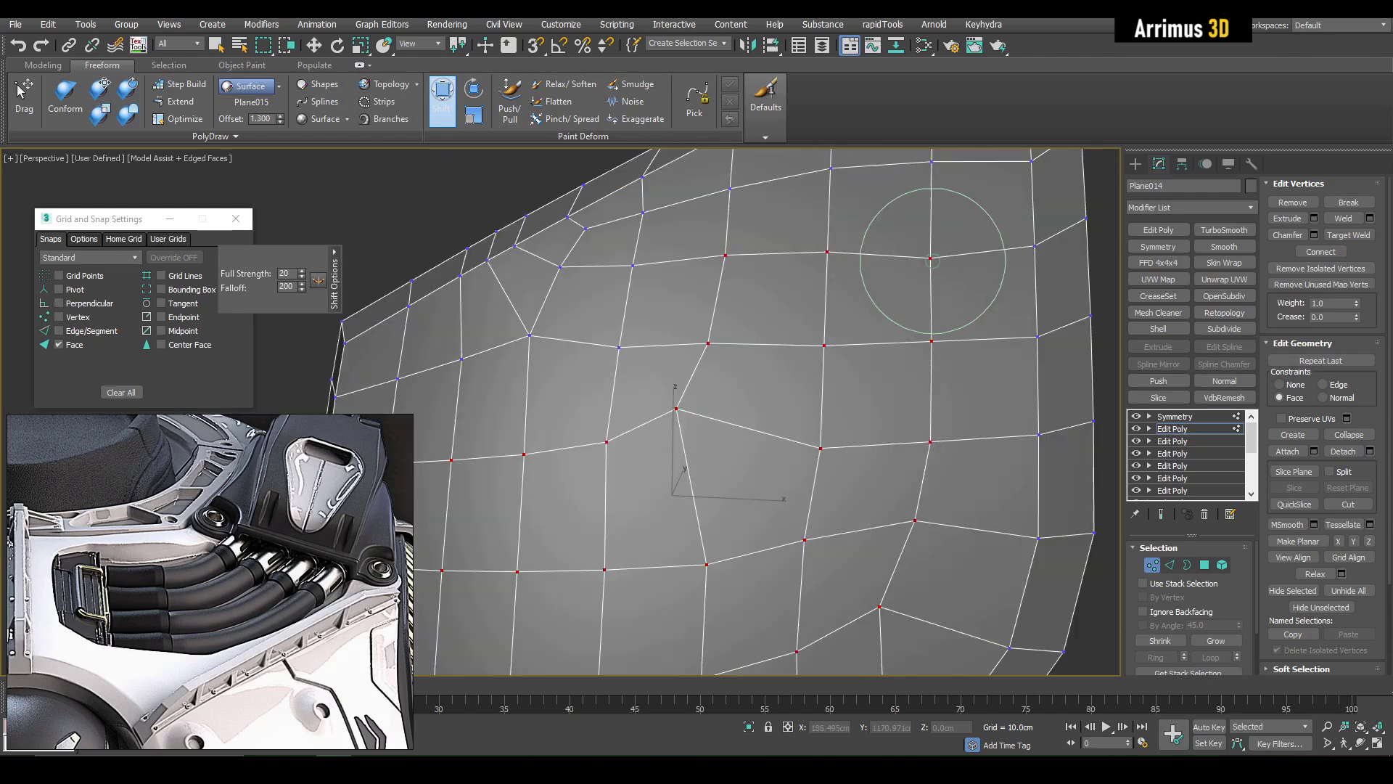
{"action": "key", "text": "w"}
{"action": "key", "text": "q"}
{"action": "key", "text": "4"}
Step: Sink the curved polygon patch into the plate as a recess, and slightly inset the patch before and after sinking it
{"action": "middle_click_drag", "start_coordinate": [800, 353], "coordinate": [762, 352]}
{"action": "scroll", "coordinate": [803, 373], "scroll_direction": "up", "scroll_amount": 3}
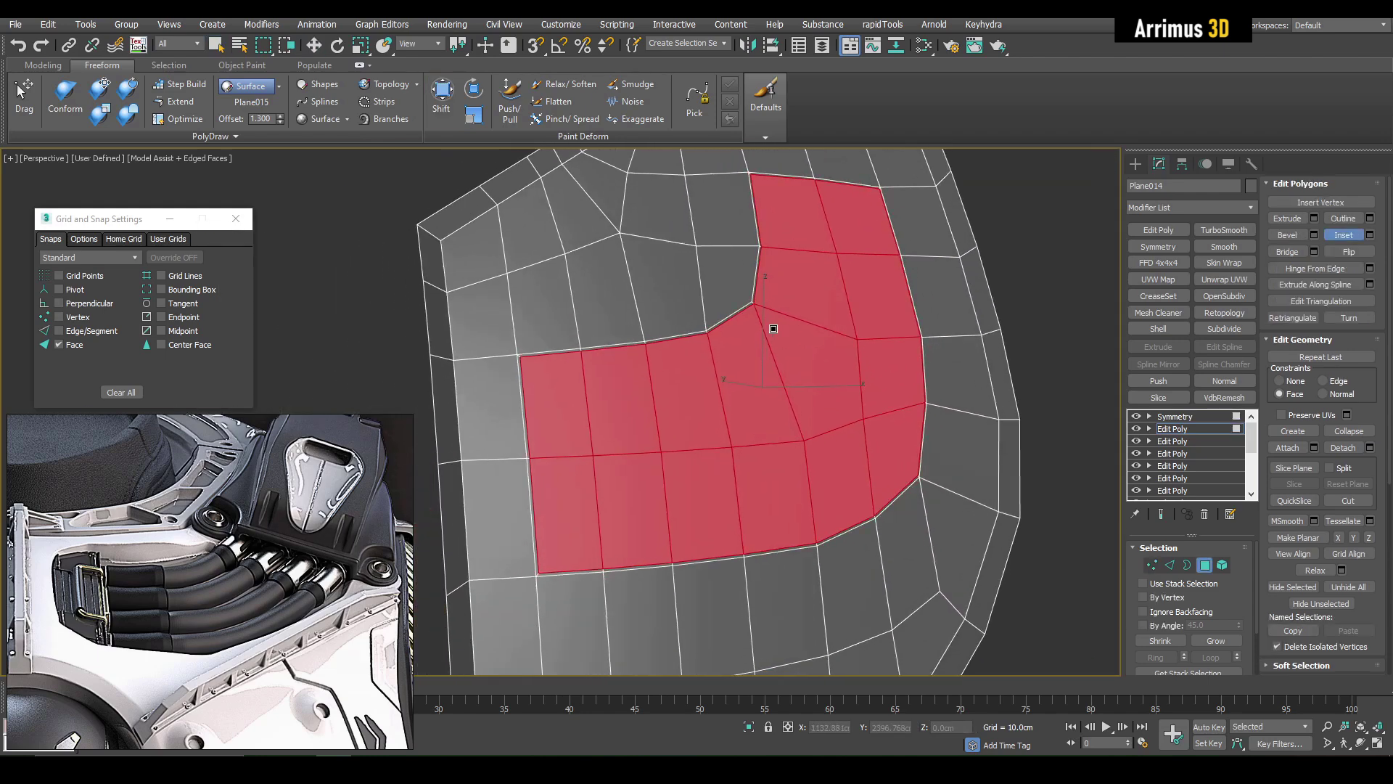
{"action": "key", "text": "ctrl+shift+b"}
{"action": "left_click_drag", "start_coordinate": [804, 312], "coordinate": [806, 332]}
{"action": "right_click", "coordinate": [807, 332]}
{"action": "middle_click_drag", "start_coordinate": [807, 332], "coordinate": [799, 323], "text": "alt"}
{"action": "key", "text": "ctrl+shift+i"}
{"action": "left_click_drag", "start_coordinate": [799, 323], "coordinate": [800, 328]}
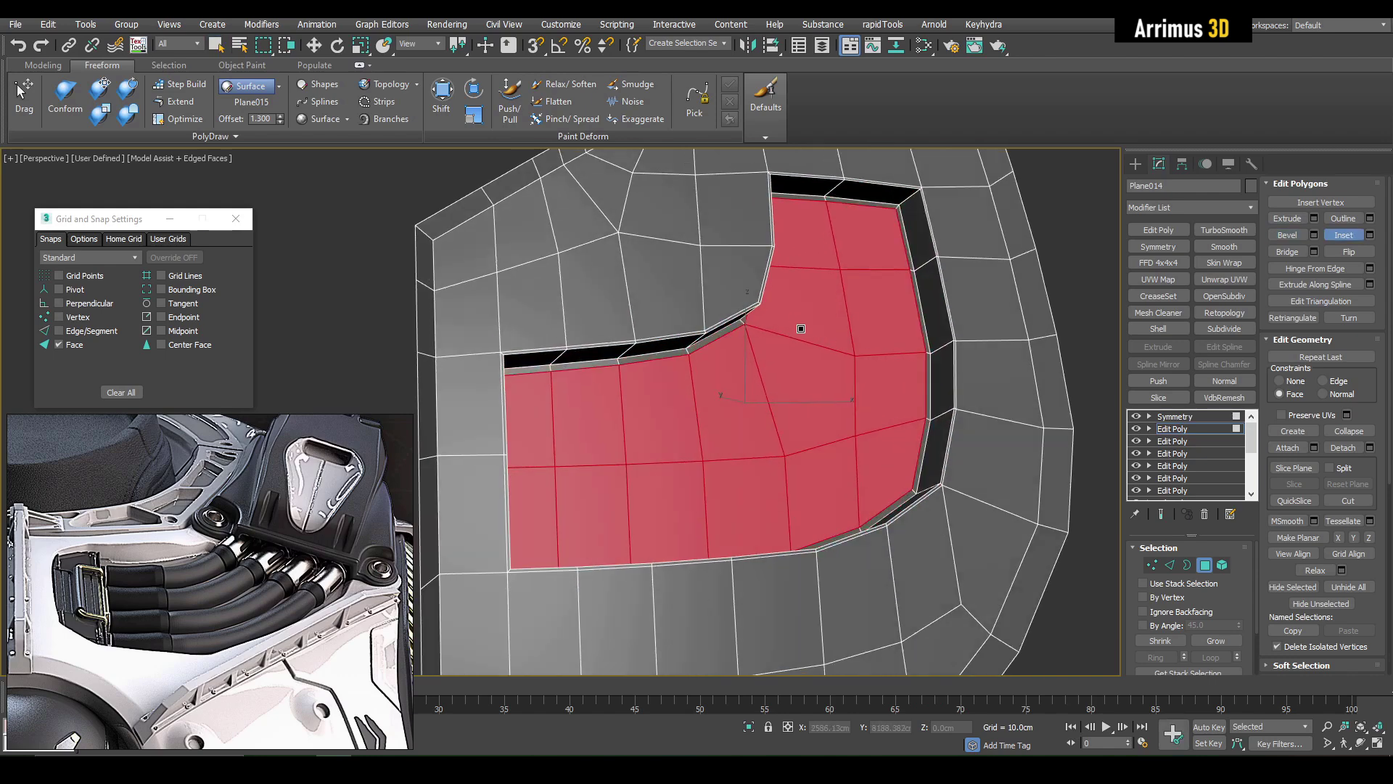
Step: Finish the recess inset, leave polygon editing and smooth the plate with TurboSmooth at 2 iterations
{"action": "right_click", "coordinate": [799, 329]}
{"action": "scroll", "coordinate": [799, 329], "scroll_direction": "down", "scroll_amount": 3}
{"action": "key", "text": "4"}
{"action": "middle_click_drag", "start_coordinate": [857, 346], "coordinate": [821, 357], "text": "alt"}
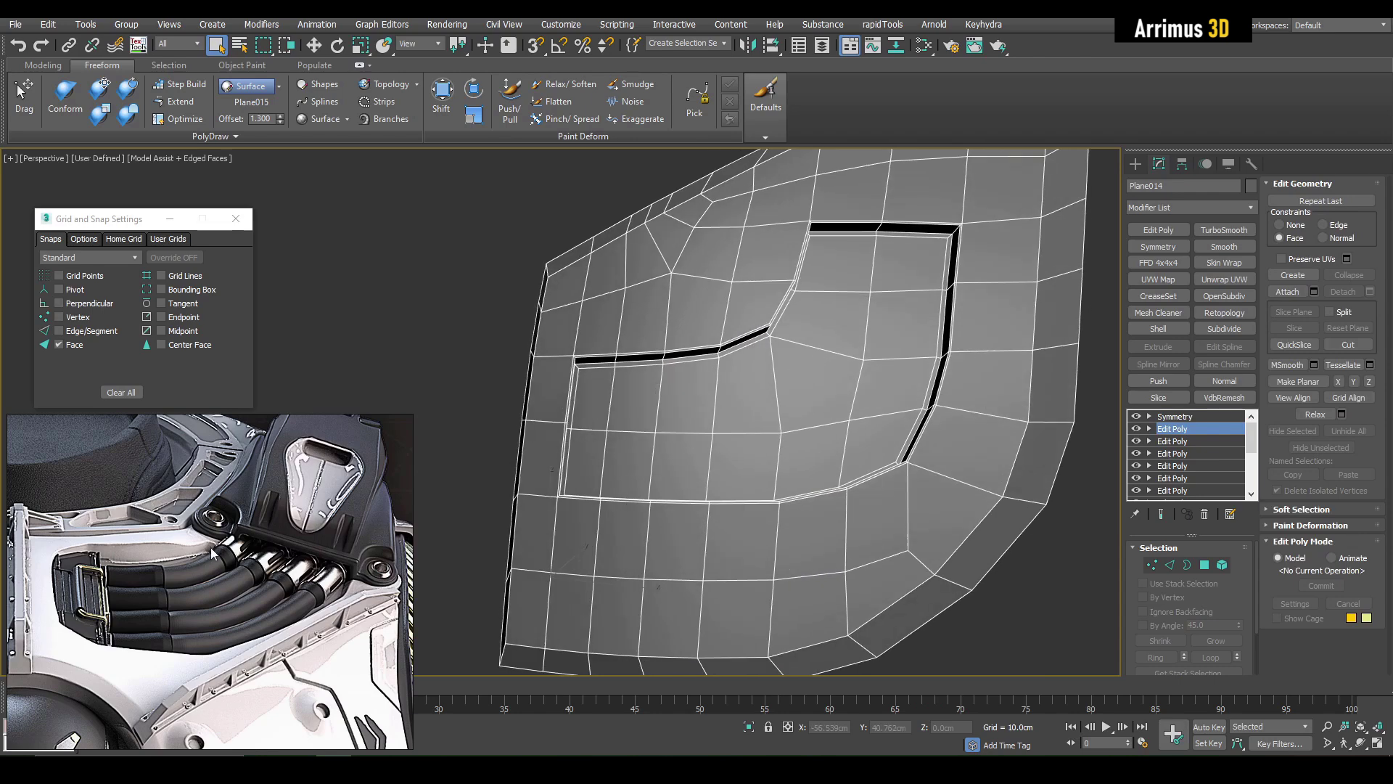
{"action": "mouse_move", "coordinate": [728, 453]}
{"action": "middle_mouse_down", "text": "alt"}
{"action": "mouse_move", "coordinate": [738, 423]}
{"action": "mouse_move", "coordinate": [741, 434]}
{"action": "middle_mouse_up", "text": "alt"}
{"action": "left_click", "coordinate": [1225, 230]}
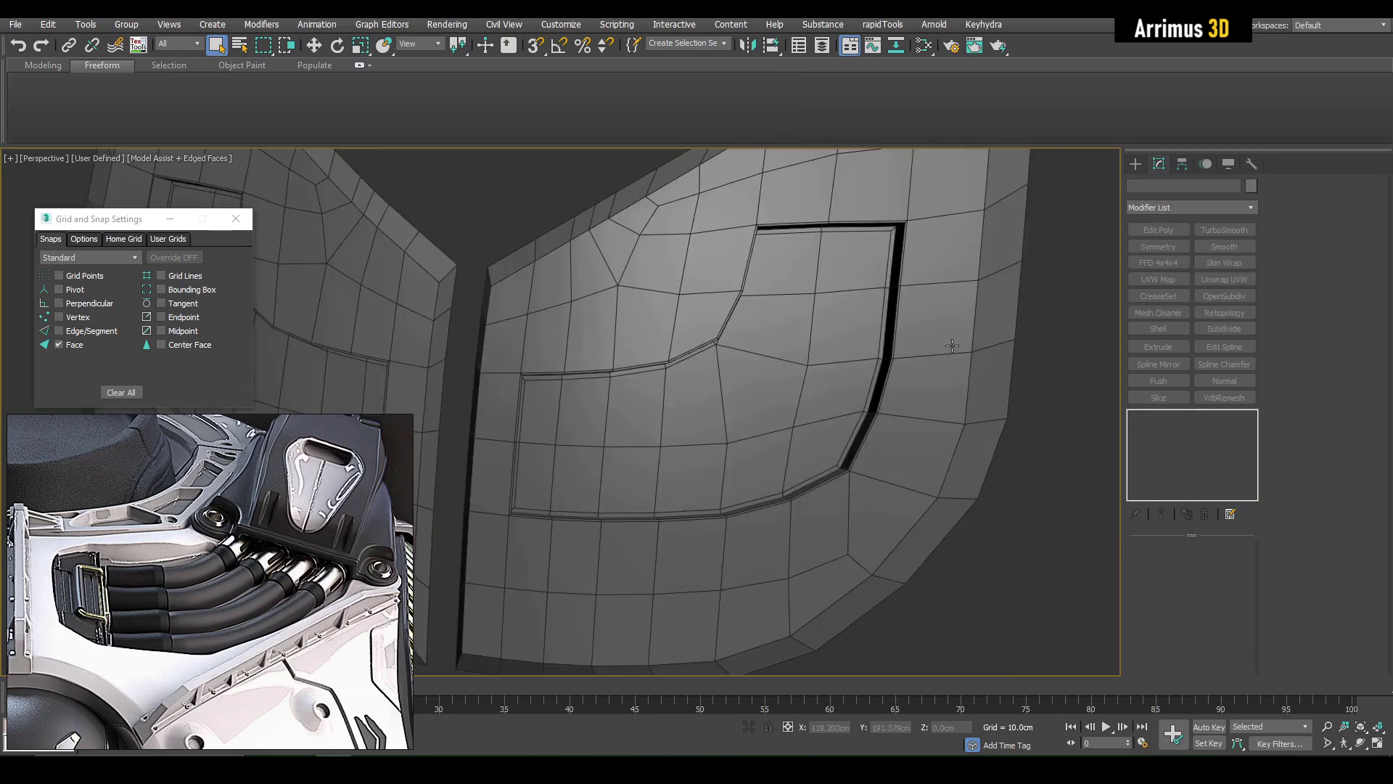
{"action": "key", "text": "F4"}
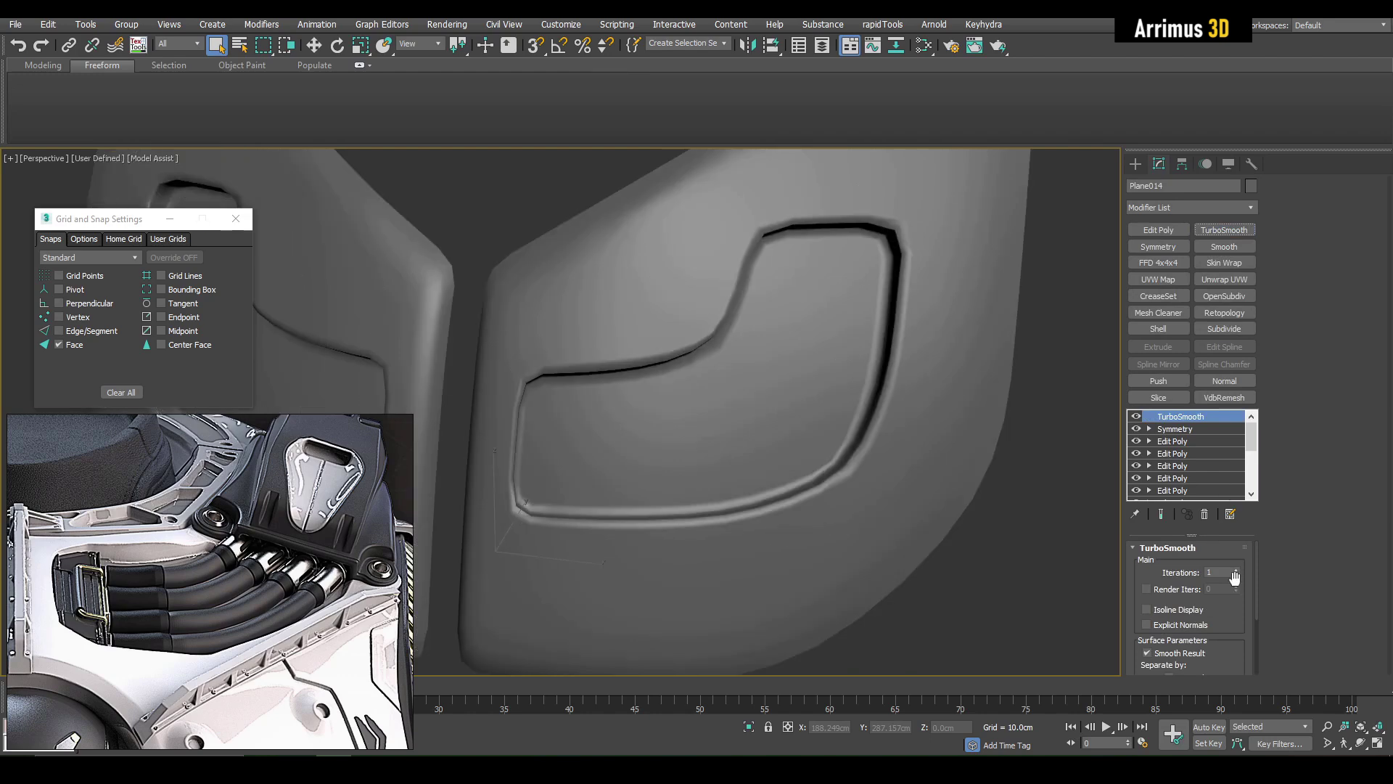
{"action": "left_click", "coordinate": [1236, 569]}
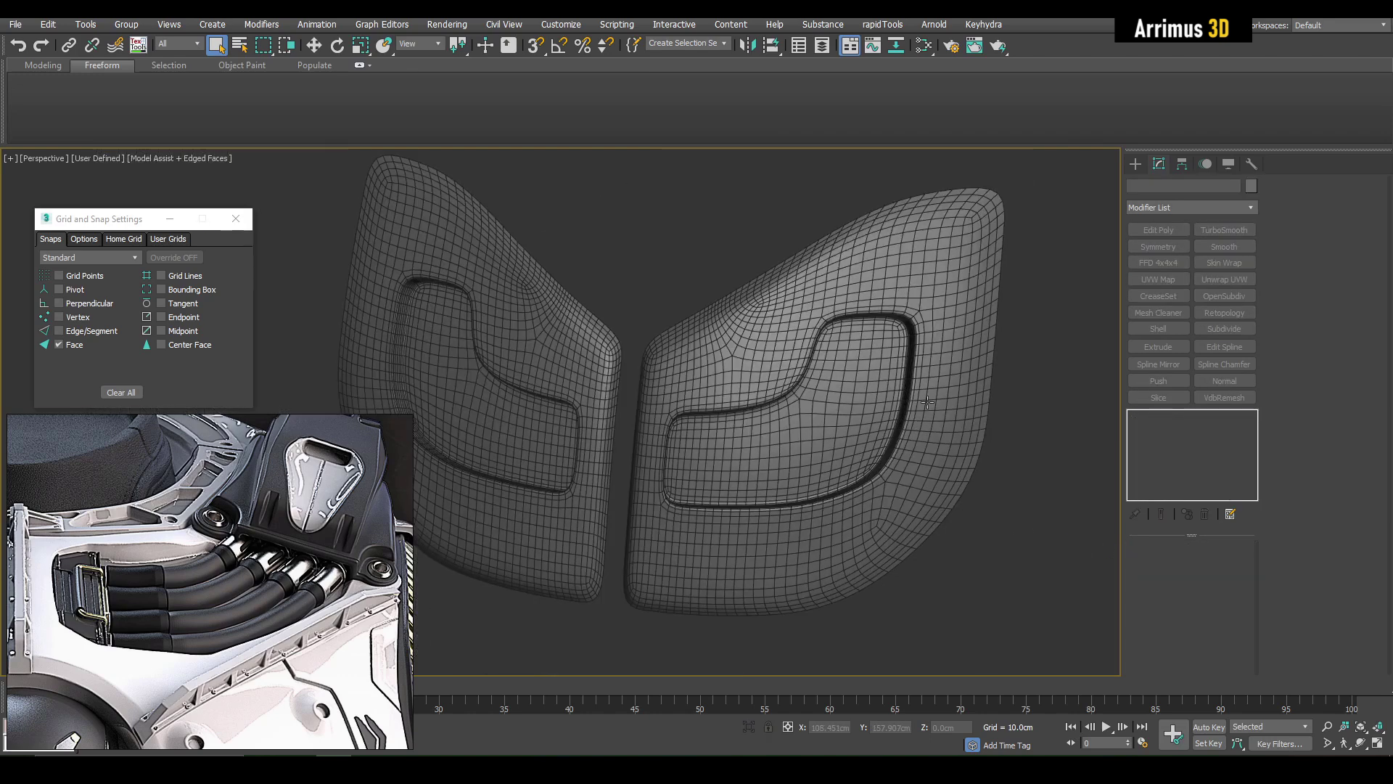
Step: Start the spline Line tool and turn on 3D snapping for drawing on the smoothed plate's faces
{"action": "key", "text": "alt+a"}
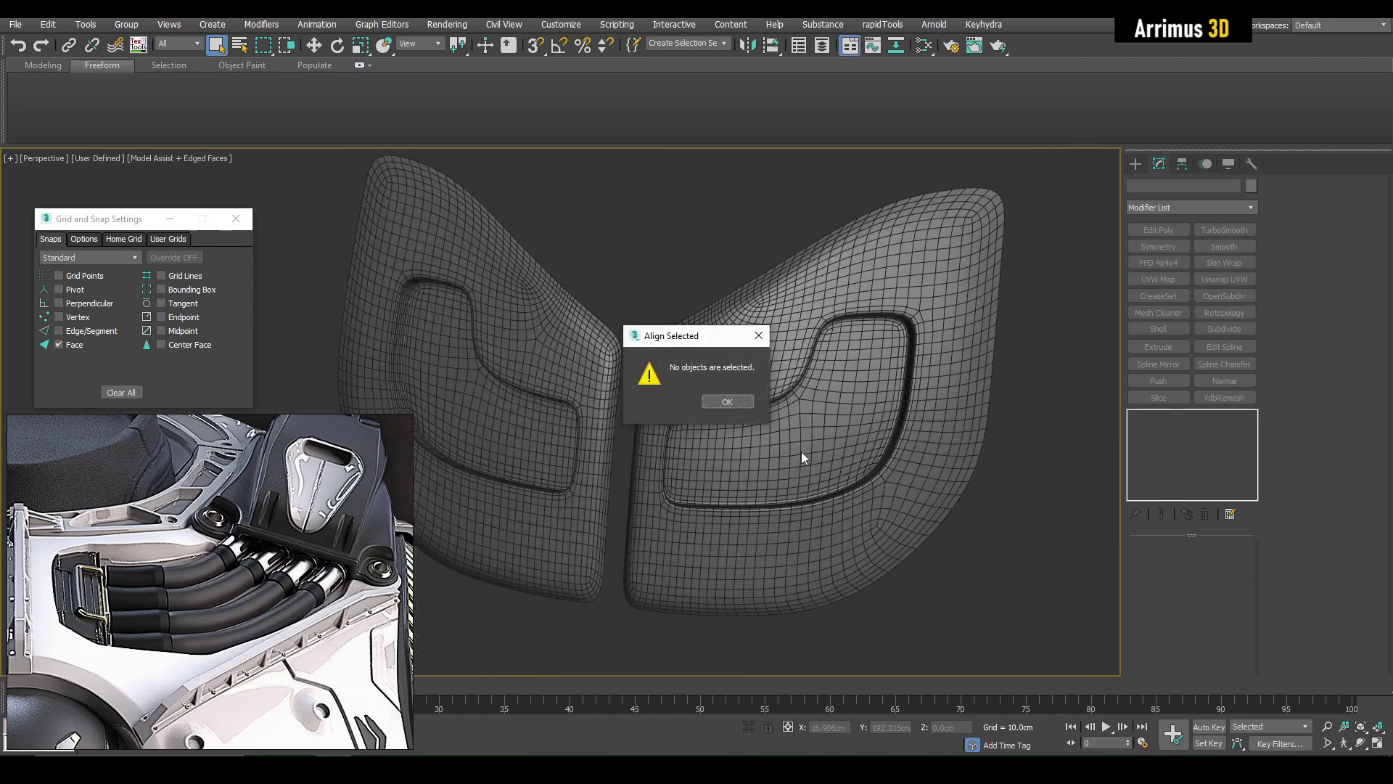
{"action": "left_click", "coordinate": [739, 403]}
{"action": "key", "text": "alt+l"}
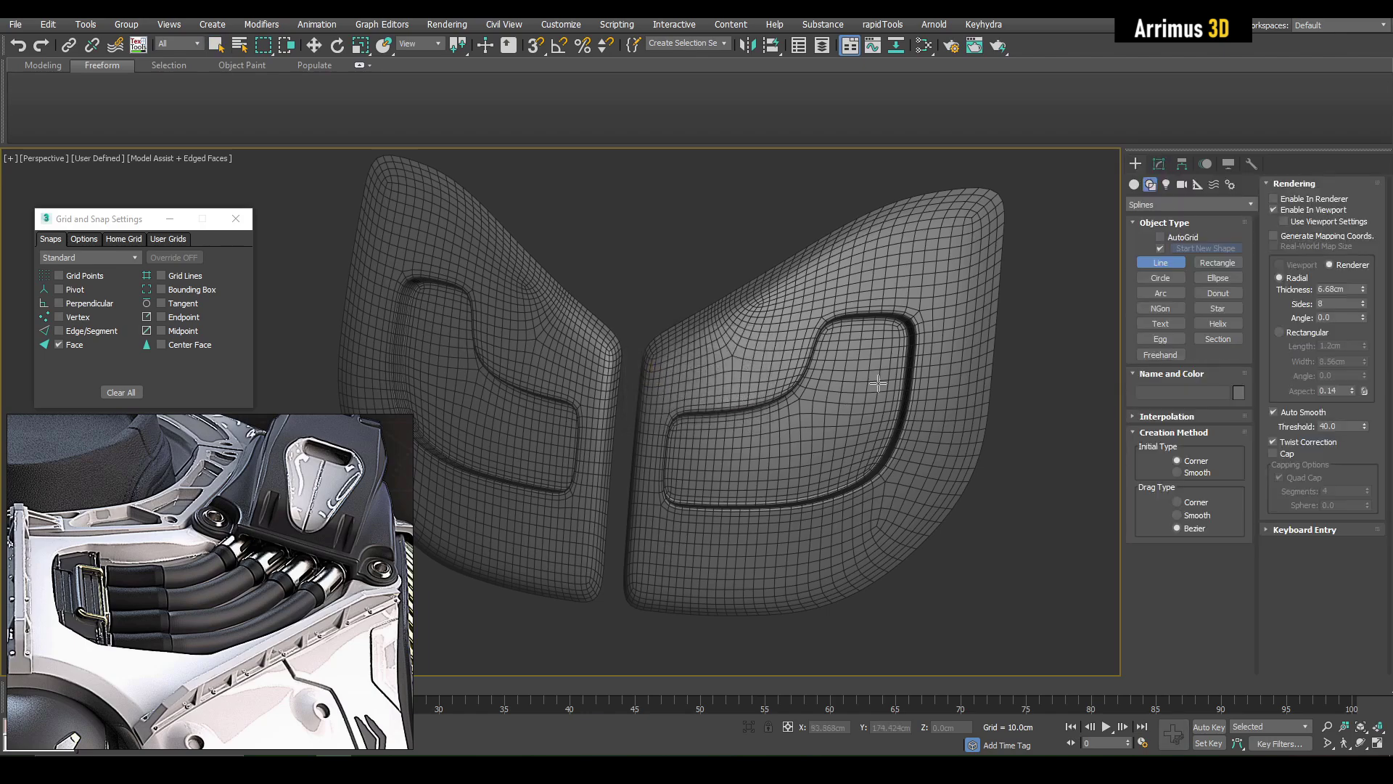
{"action": "middle_click_drag", "start_coordinate": [962, 367], "coordinate": [878, 295], "text": "alt"}
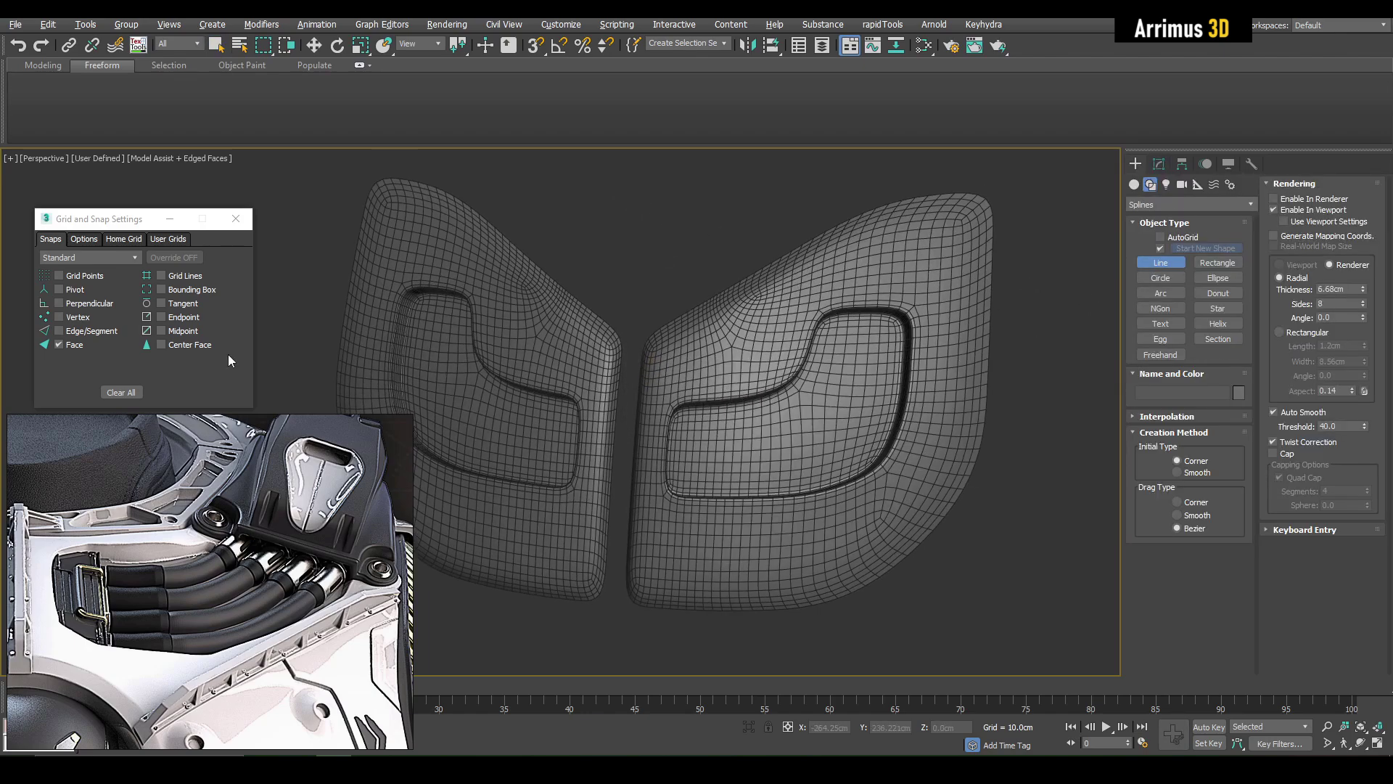
{"action": "key", "text": "s"}
{"action": "scroll", "coordinate": [715, 405], "scroll_direction": "up", "scroll_amount": 8}
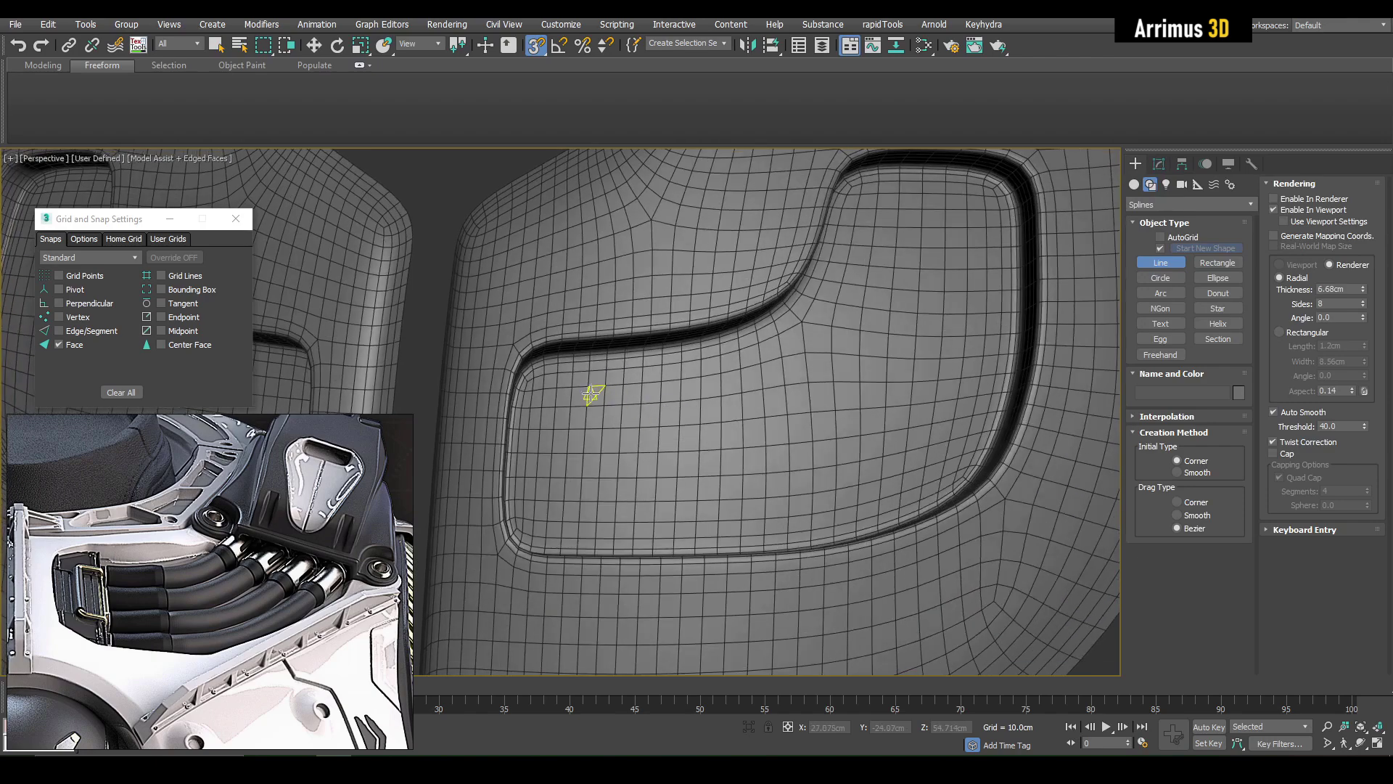
{"action": "middle_click_drag", "start_coordinate": [591, 394], "coordinate": [546, 420], "text": "alt"}
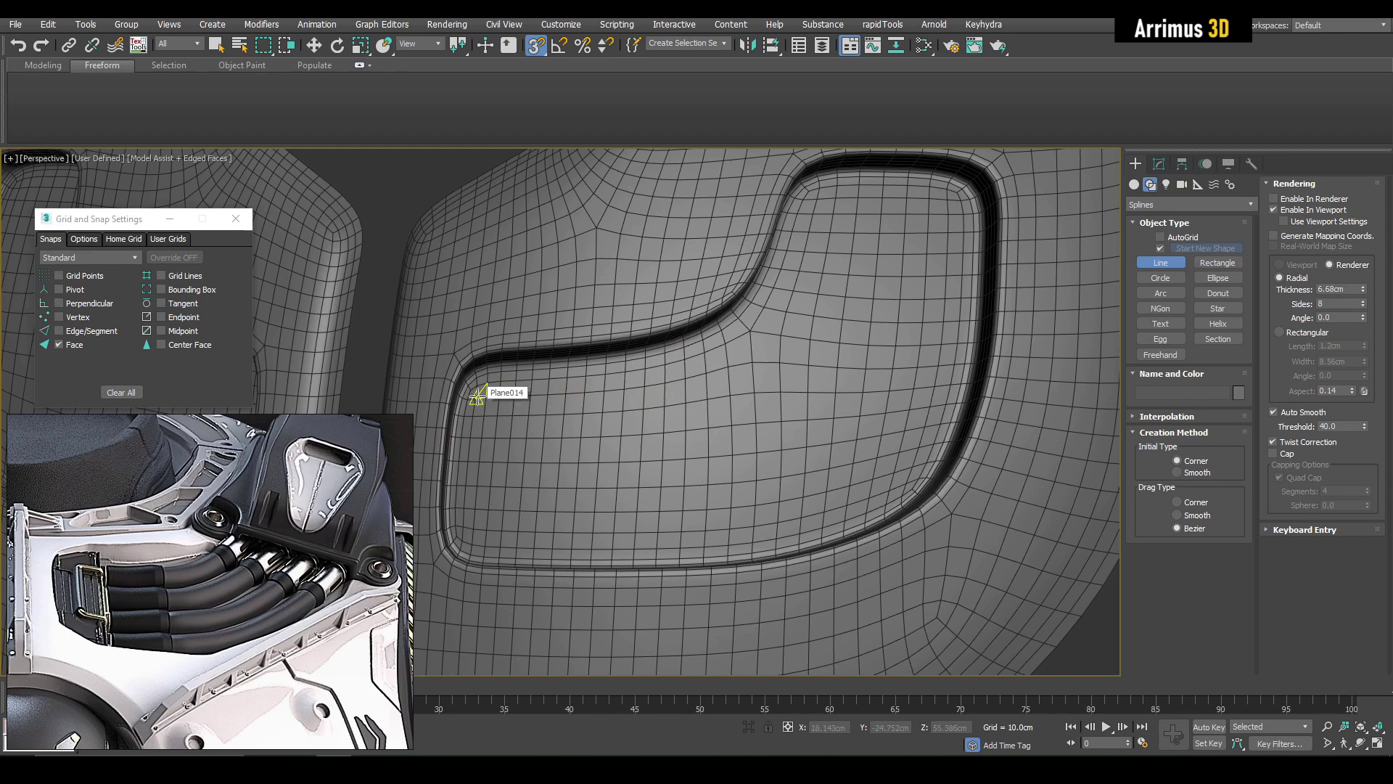
Step: Using the reference hoses as a guide, draw a five-point tube spline on the recess floor along its inner curved edge
{"action": "scroll", "coordinate": [254, 529], "scroll_direction": "down", "scroll_amount": 5}
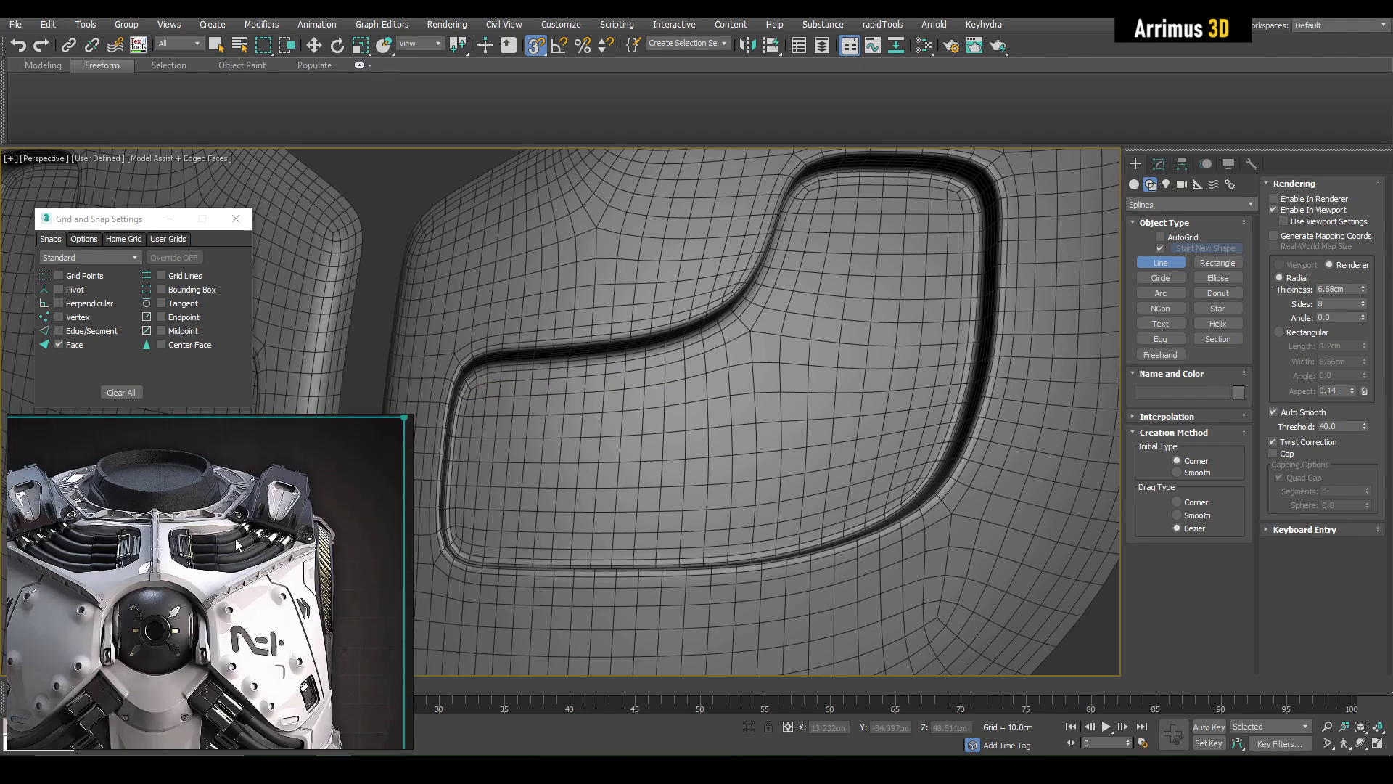
{"action": "middle_click_drag", "start_coordinate": [220, 557], "coordinate": [269, 514]}
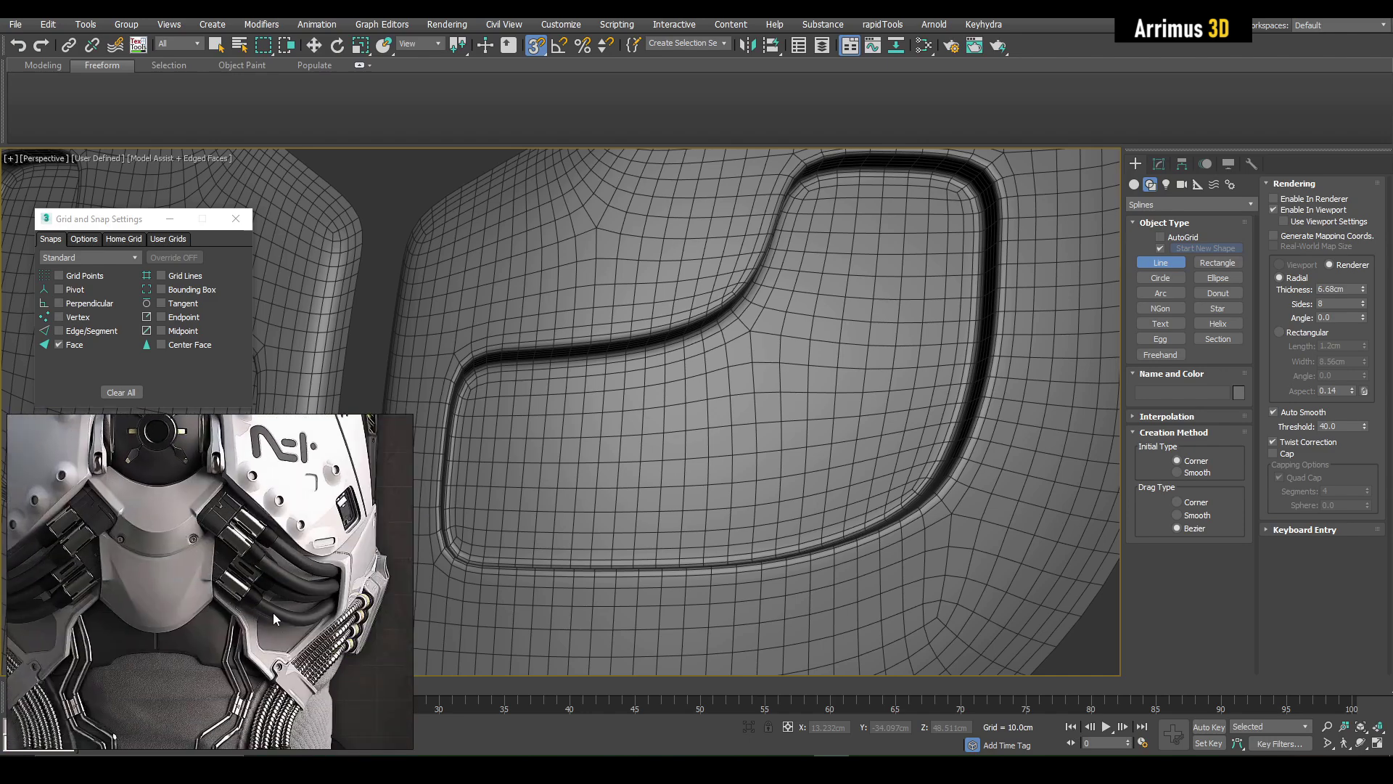
{"action": "middle_click_drag", "start_coordinate": [259, 526], "coordinate": [271, 753]}
{"action": "middle_click_drag", "start_coordinate": [683, 411], "coordinate": [716, 374]}
{"action": "middle_click_drag", "start_coordinate": [538, 430], "coordinate": [584, 462]}
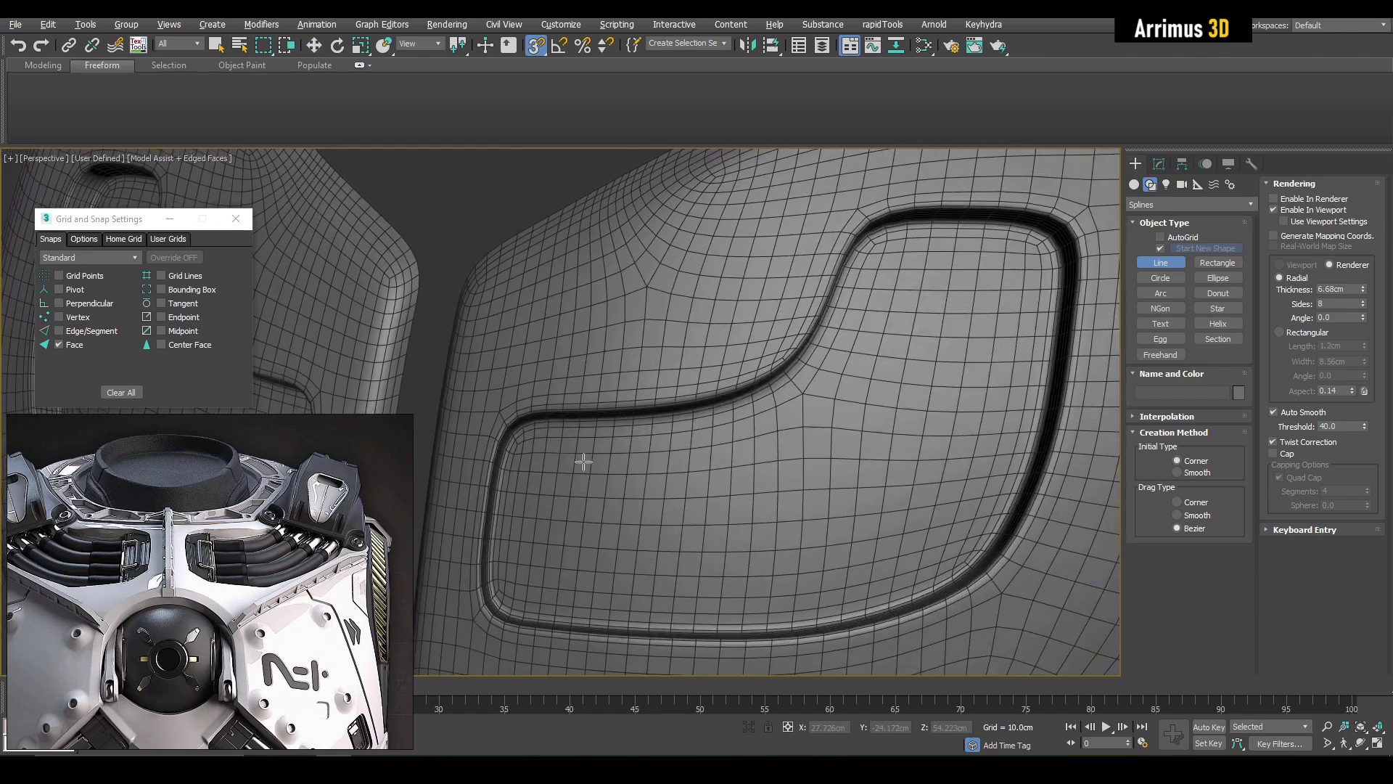
{"action": "left_click", "coordinate": [525, 448]}
{"action": "left_click", "coordinate": [694, 436]}
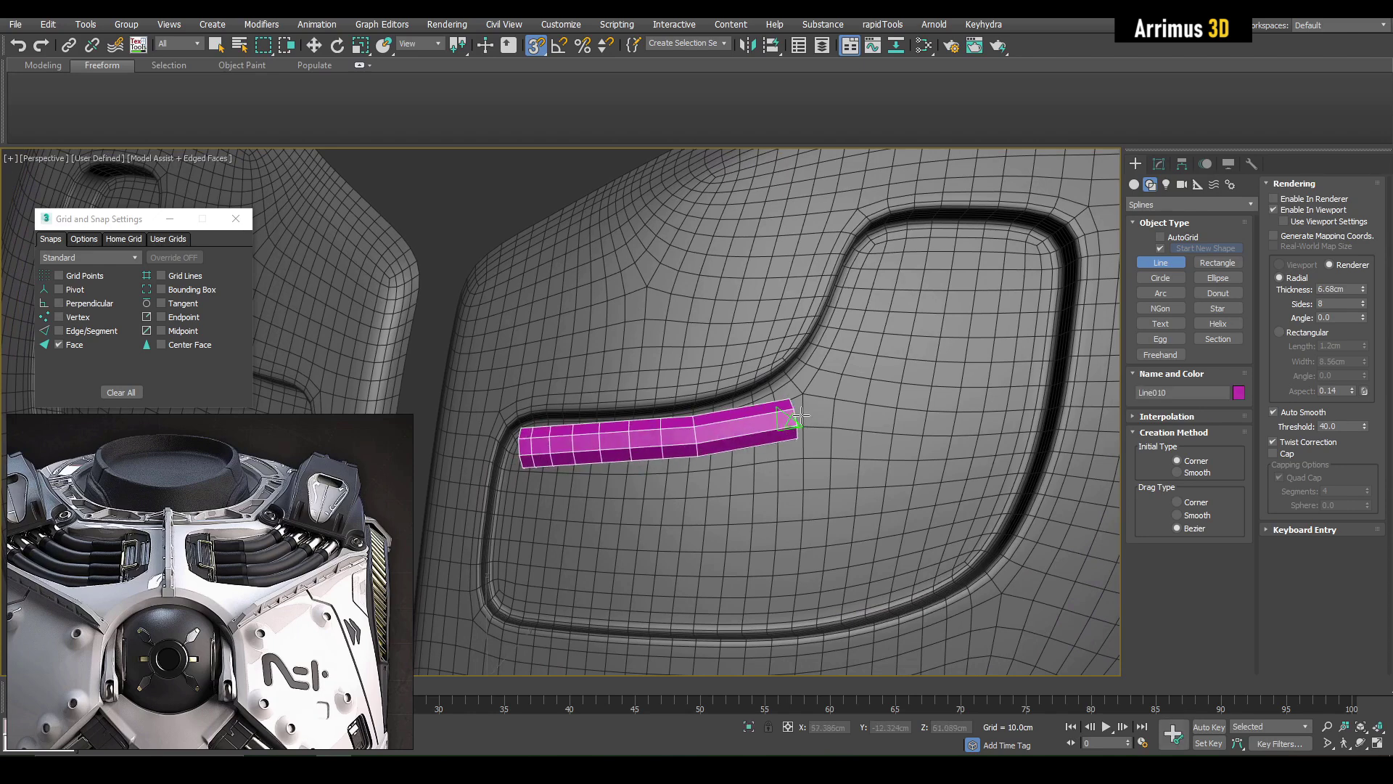
{"action": "left_click", "coordinate": [817, 388]}
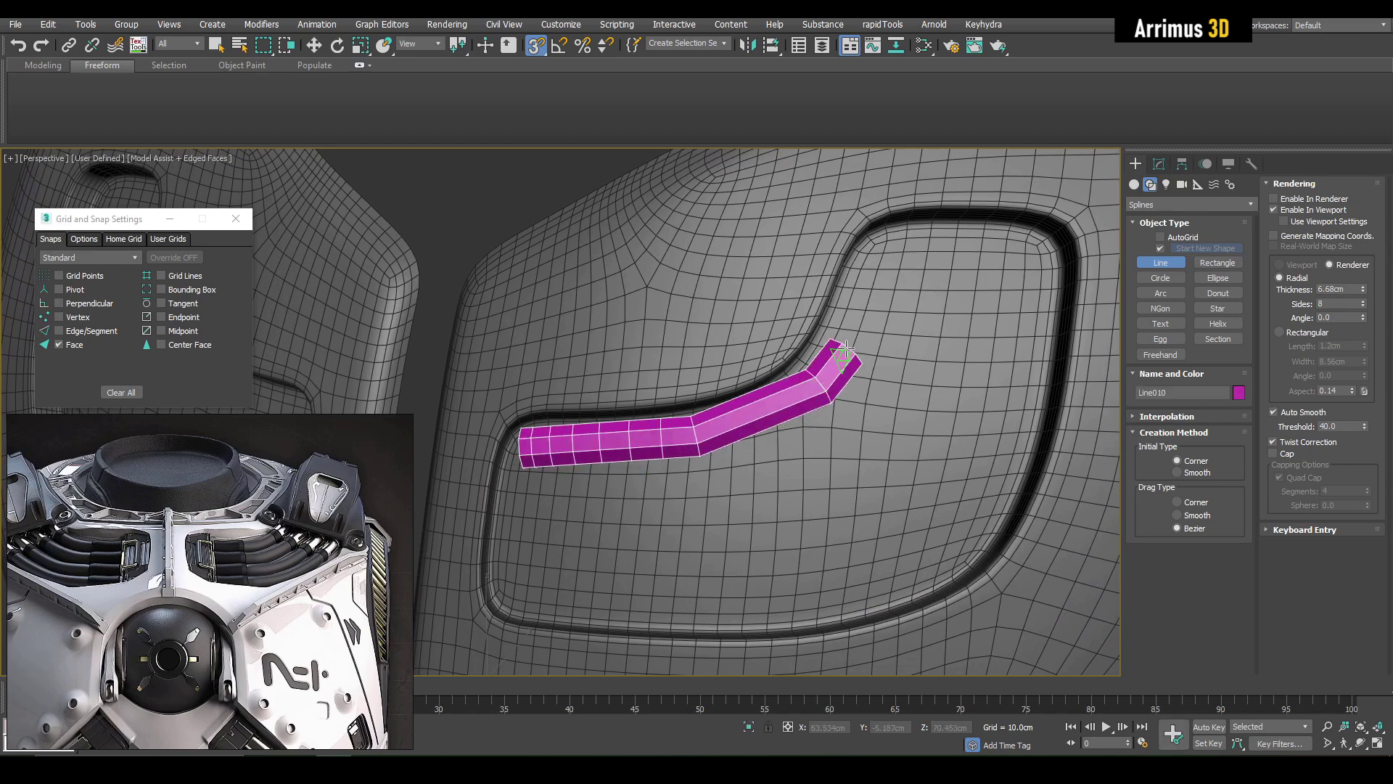
{"action": "left_click", "coordinate": [902, 218]}
{"action": "middle_click_drag", "start_coordinate": [897, 385], "coordinate": [823, 360]}
{"action": "right_click", "coordinate": [835, 352]}
{"action": "middle_click_drag", "start_coordinate": [458, 450], "coordinate": [477, 425]}
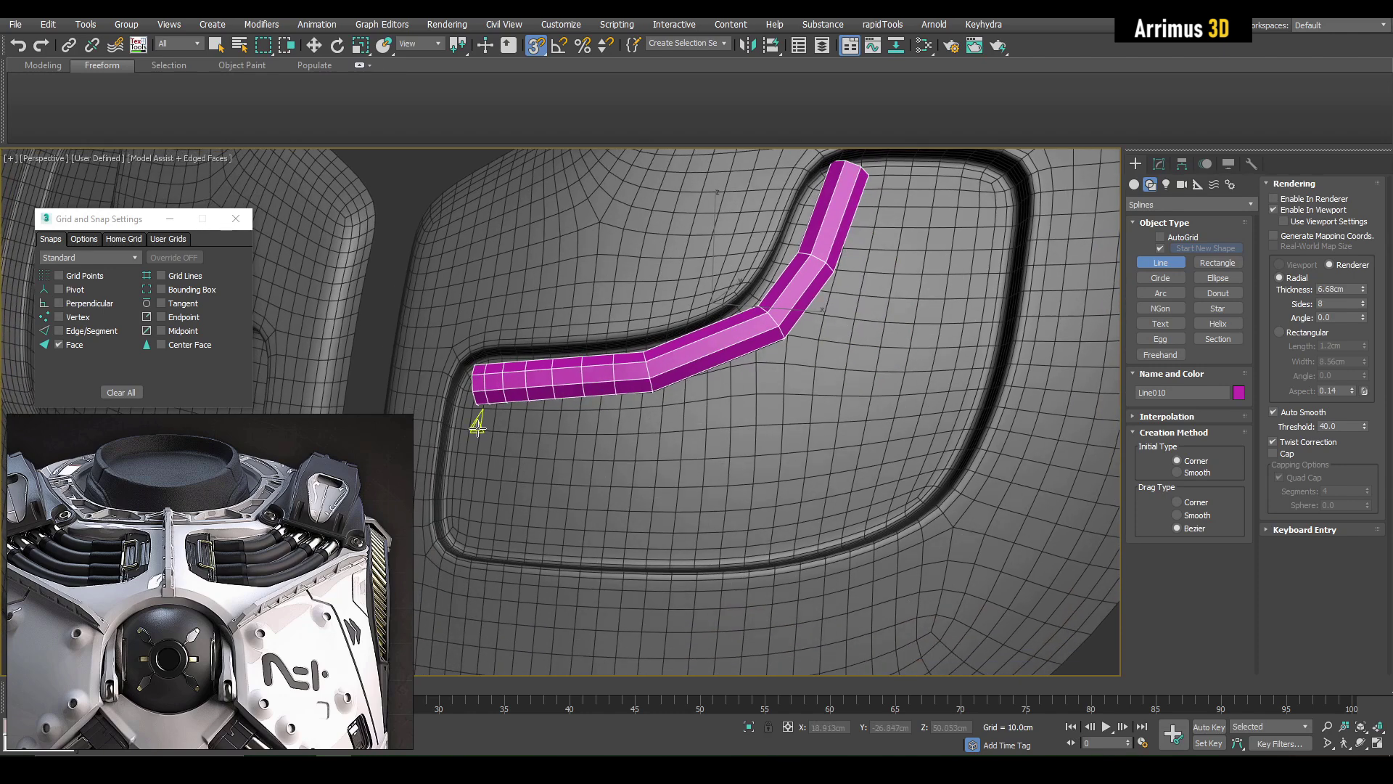
Step: Draw a second five-point tube spline through the middle of the recess, following the bend of the first
{"action": "left_click", "coordinate": [466, 448]}
{"action": "left_click", "coordinate": [655, 440]}
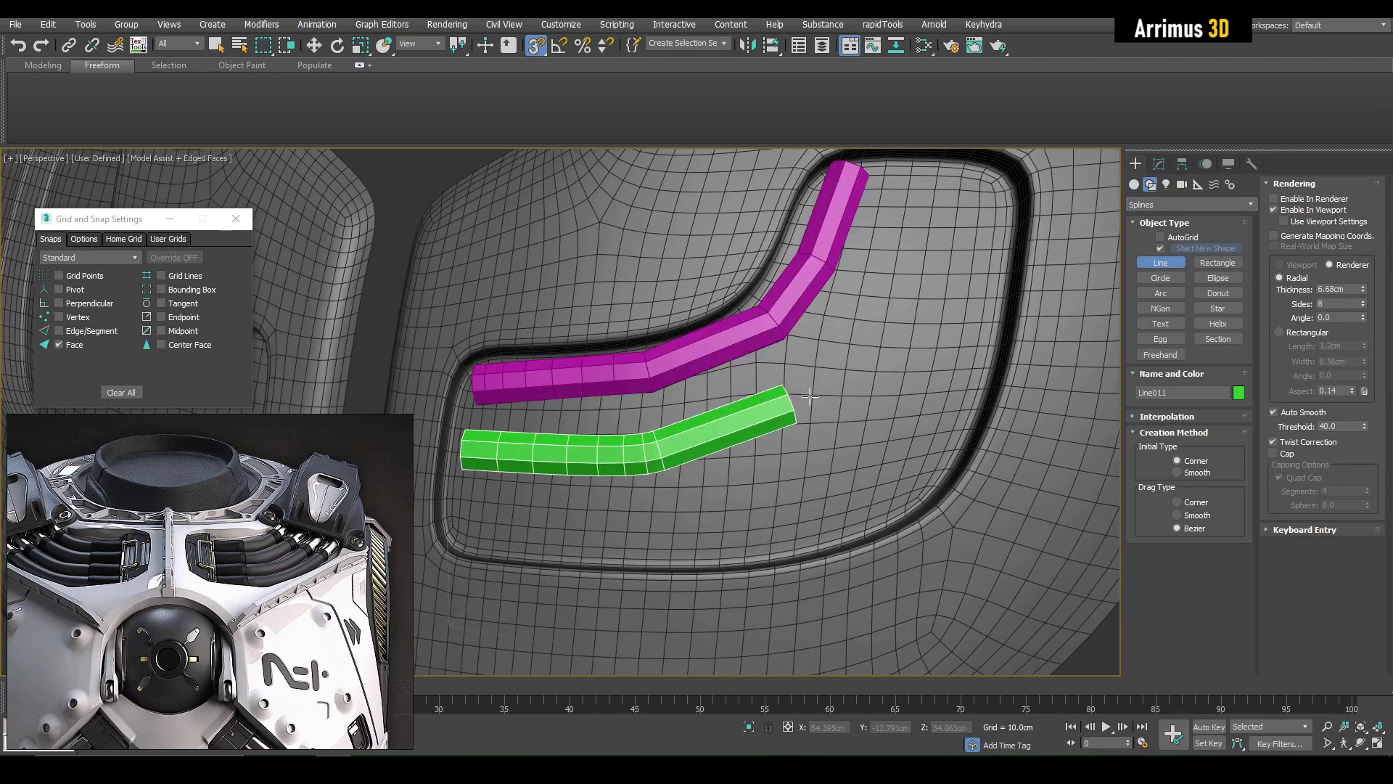
{"action": "left_click", "coordinate": [840, 373]}
{"action": "left_click", "coordinate": [912, 286]}
{"action": "left_click", "coordinate": [941, 166]}
{"action": "right_click", "coordinate": [941, 166]}
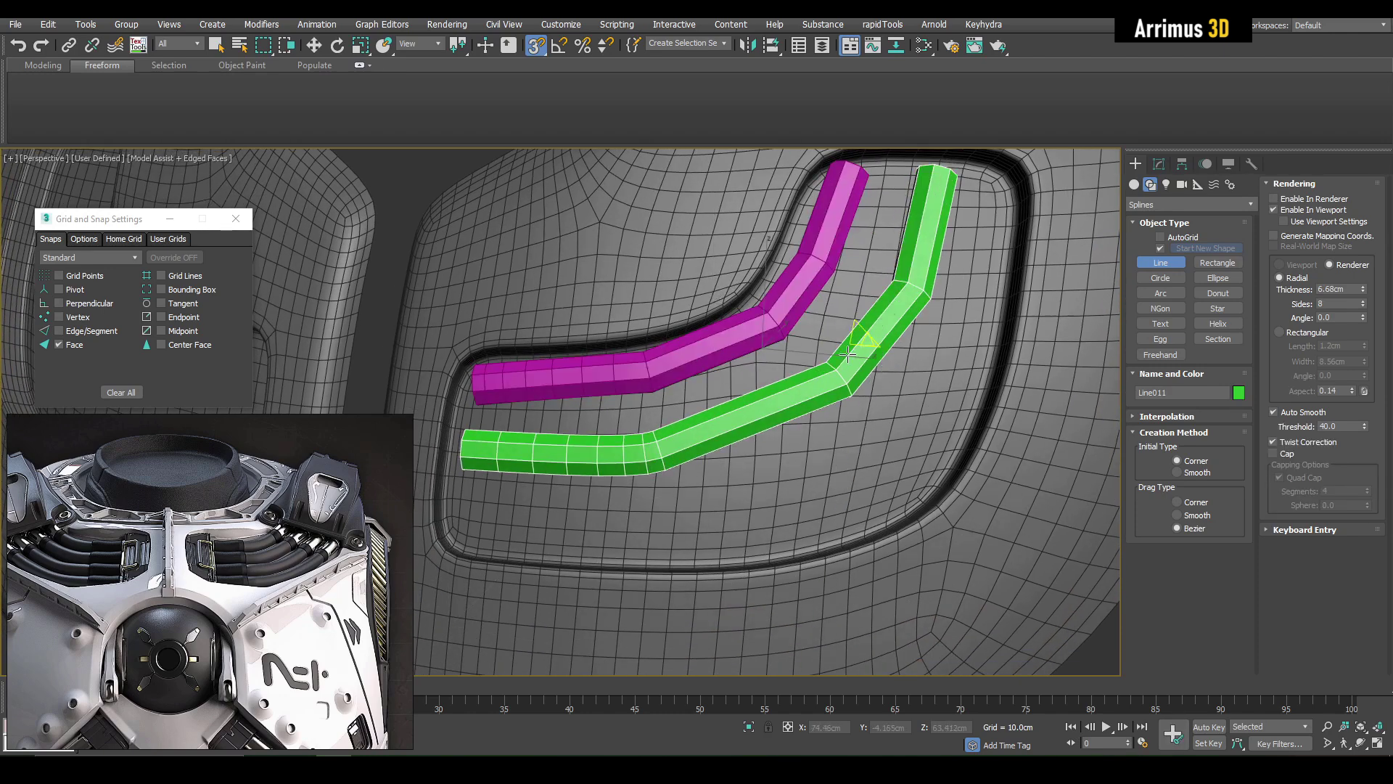
Step: Draw a third five-point tube spline near the recess's outer curved edge and end line creation
{"action": "middle_click_drag", "start_coordinate": [496, 519], "coordinate": [469, 460]}
{"action": "left_click", "coordinate": [438, 457]}
{"action": "left_click", "coordinate": [625, 468]}
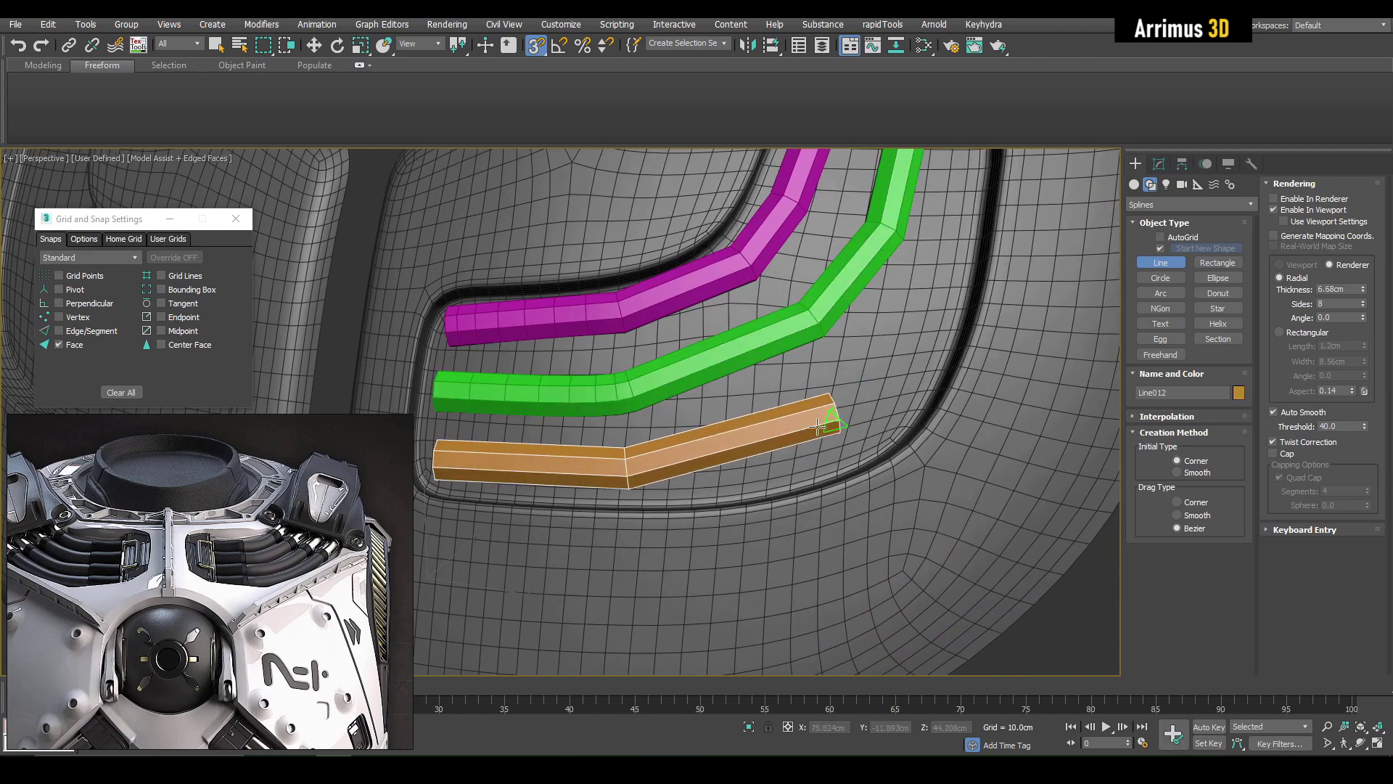
{"action": "left_click", "coordinate": [863, 397]}
{"action": "left_click", "coordinate": [953, 254]}
{"action": "middle_click_drag", "start_coordinate": [967, 198], "coordinate": [847, 331]}
{"action": "left_click", "coordinate": [853, 254]}
{"action": "right_click", "coordinate": [924, 362]}
{"action": "middle_click_drag", "start_coordinate": [753, 426], "coordinate": [849, 373]}
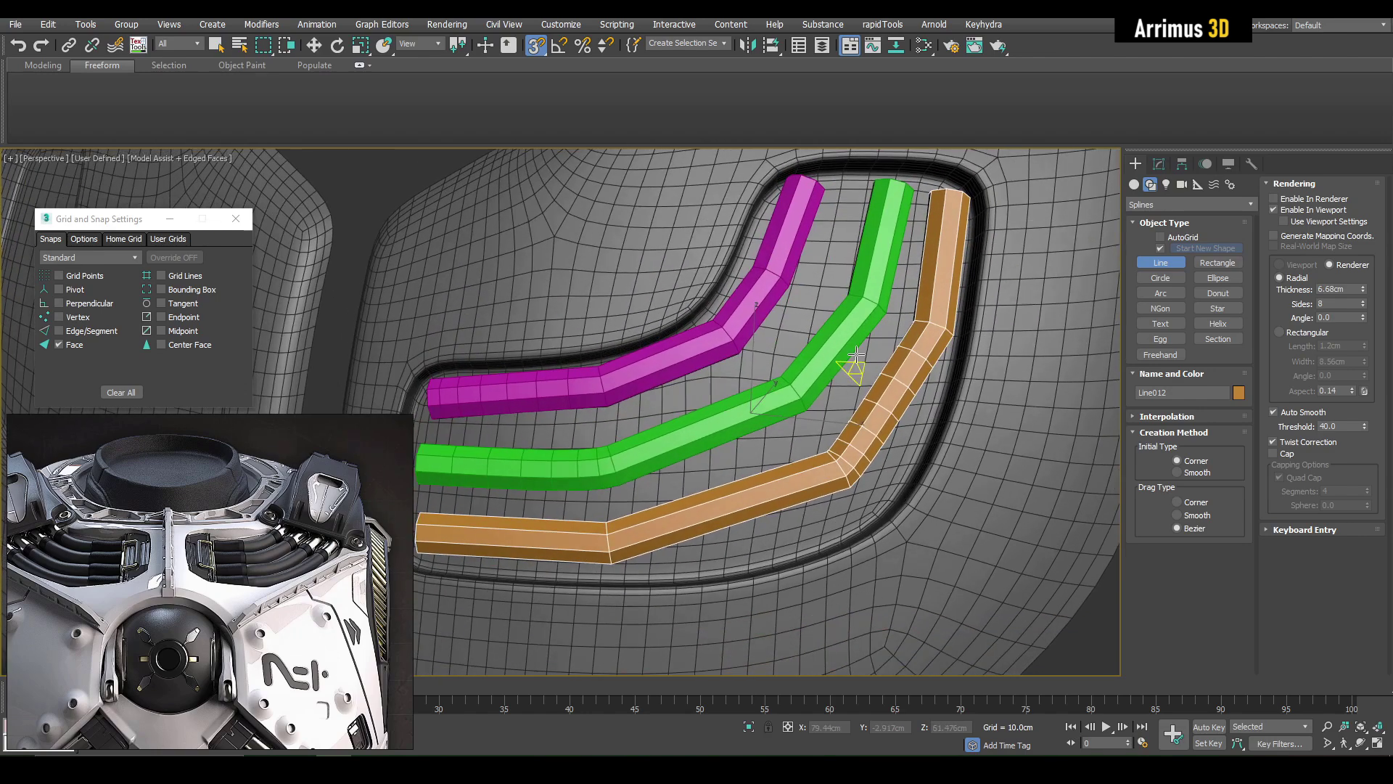
{"action": "right_click", "coordinate": [848, 372]}
Step: Select only the three tube splines and isolate them from the plates
{"action": "scroll", "coordinate": [796, 352], "scroll_direction": "down", "scroll_amount": 5}
{"action": "left_click_drag", "start_coordinate": [605, 211], "coordinate": [746, 517]}
{"action": "left_click", "coordinate": [757, 491], "text": "alt"}
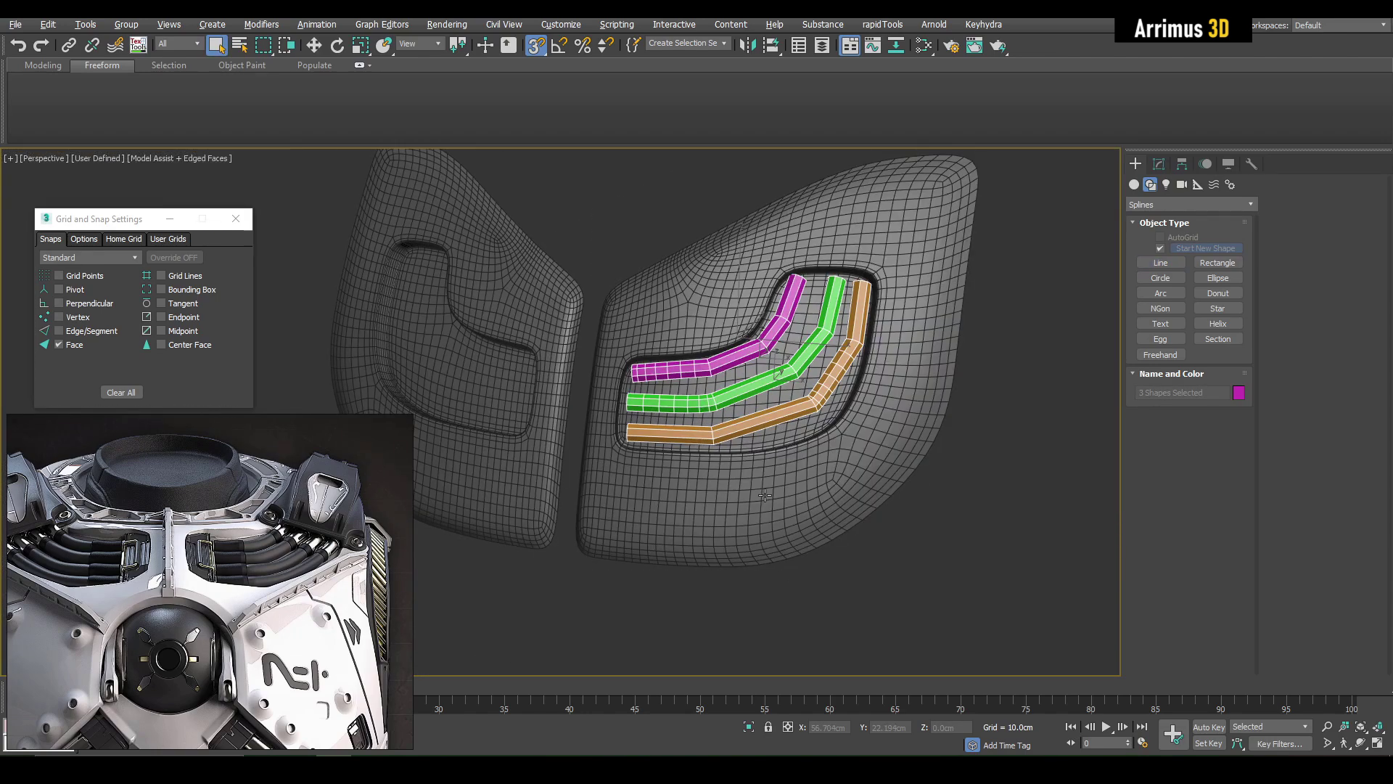
{"action": "key", "text": "alt+q"}
Step: Attach the middle and outer tubes to the inner tube so that all three form one spline object
{"action": "left_click", "coordinate": [641, 261]}
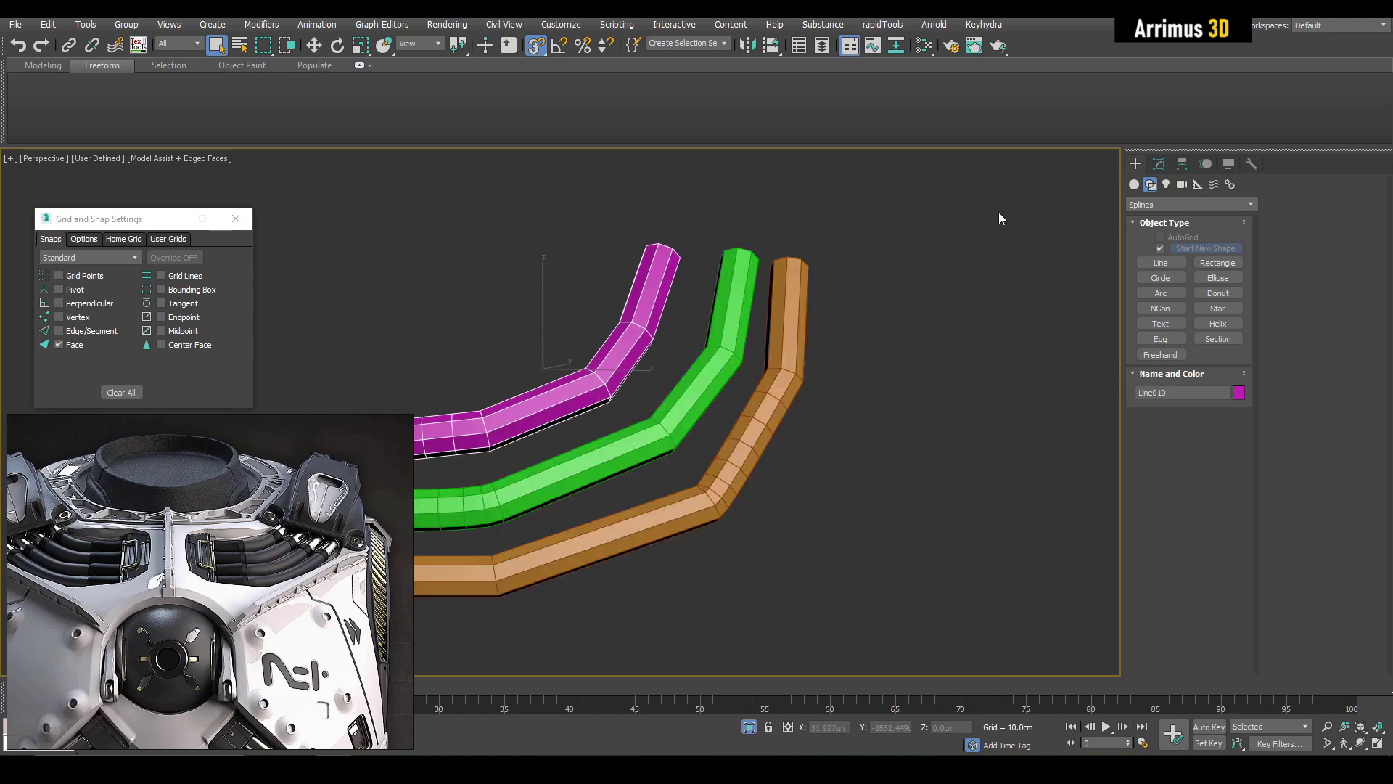
{"action": "left_click", "coordinate": [1159, 165]}
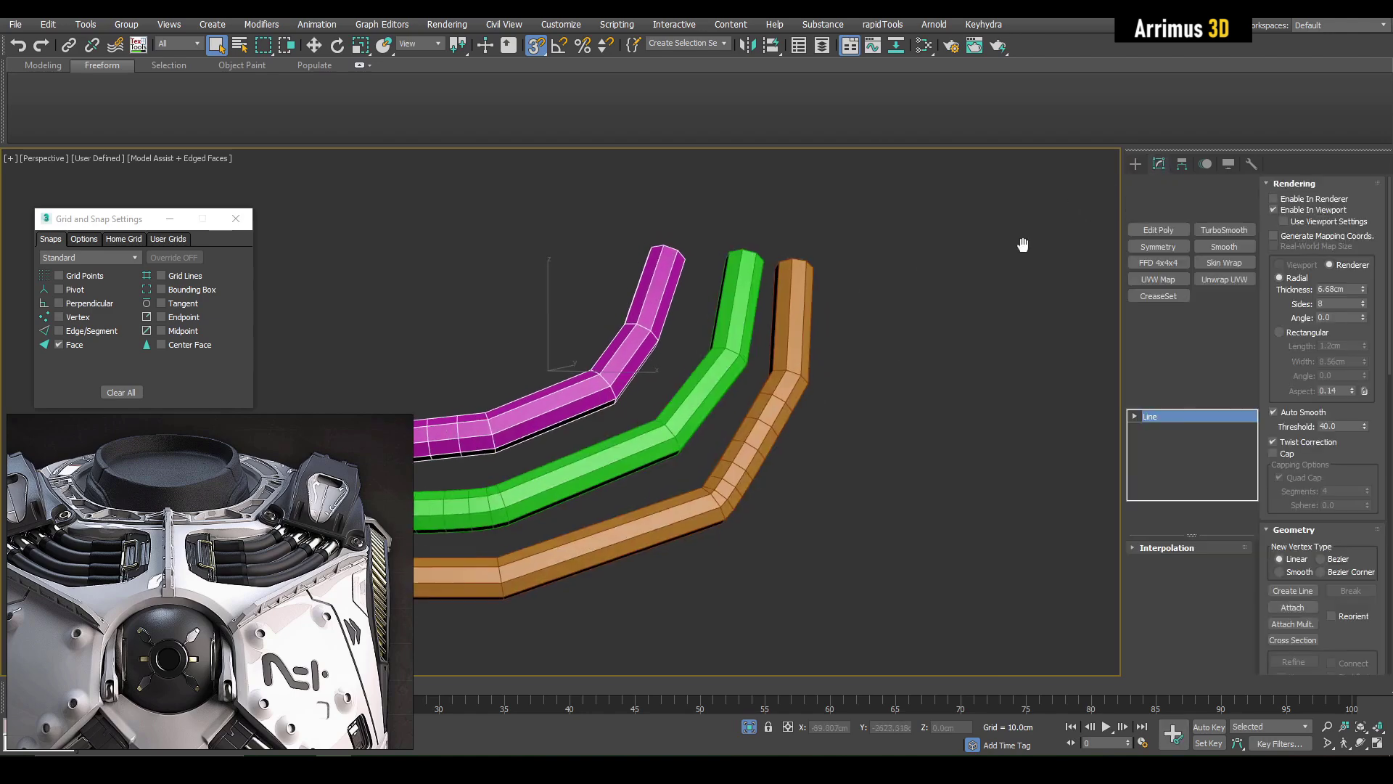
{"action": "left_click", "coordinate": [1291, 607]}
{"action": "left_click", "coordinate": [735, 393]}
{"action": "left_click", "coordinate": [788, 449]}
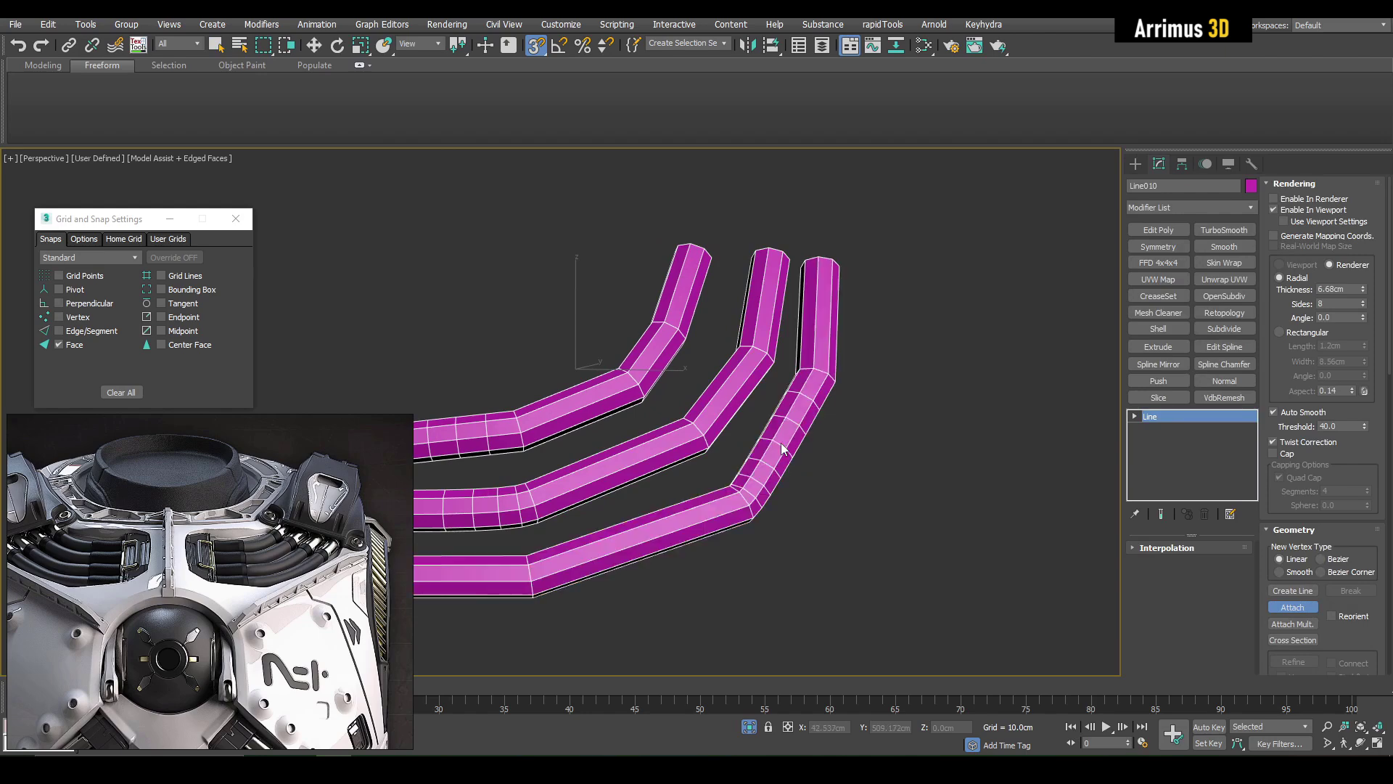
{"action": "key", "text": "w"}
{"action": "middle_click_drag", "start_coordinate": [762, 470], "coordinate": [803, 451]}
{"action": "key", "text": "q"}
Step: Set the attached spline's interpolation steps to 0
{"action": "scroll", "coordinate": [905, 444], "scroll_direction": "up", "scroll_amount": 7}
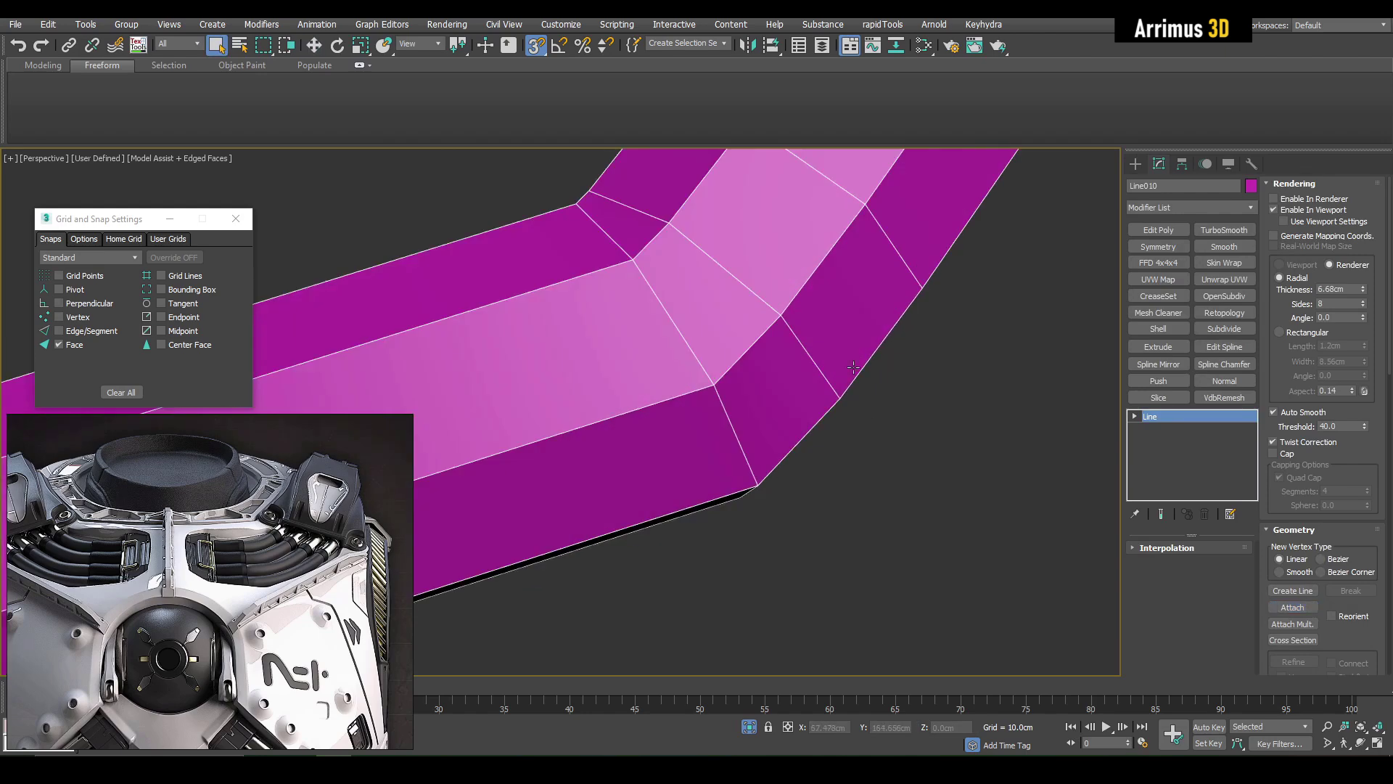
{"action": "scroll", "coordinate": [684, 396], "scroll_direction": "down", "scroll_amount": 2}
{"action": "middle_click_drag", "start_coordinate": [716, 396], "coordinate": [952, 428]}
{"action": "left_click", "coordinate": [1162, 549]}
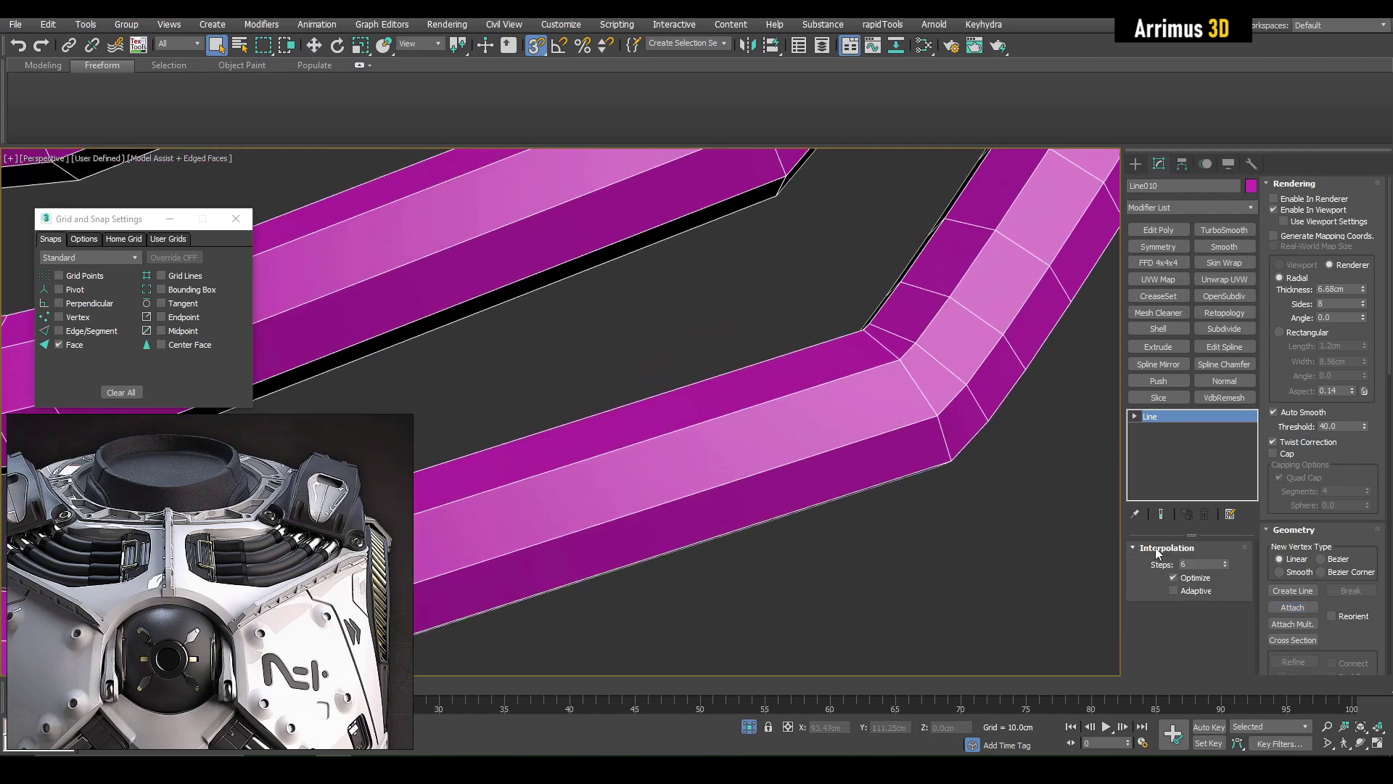
{"action": "scroll", "coordinate": [931, 486], "scroll_direction": "down", "scroll_amount": 5}
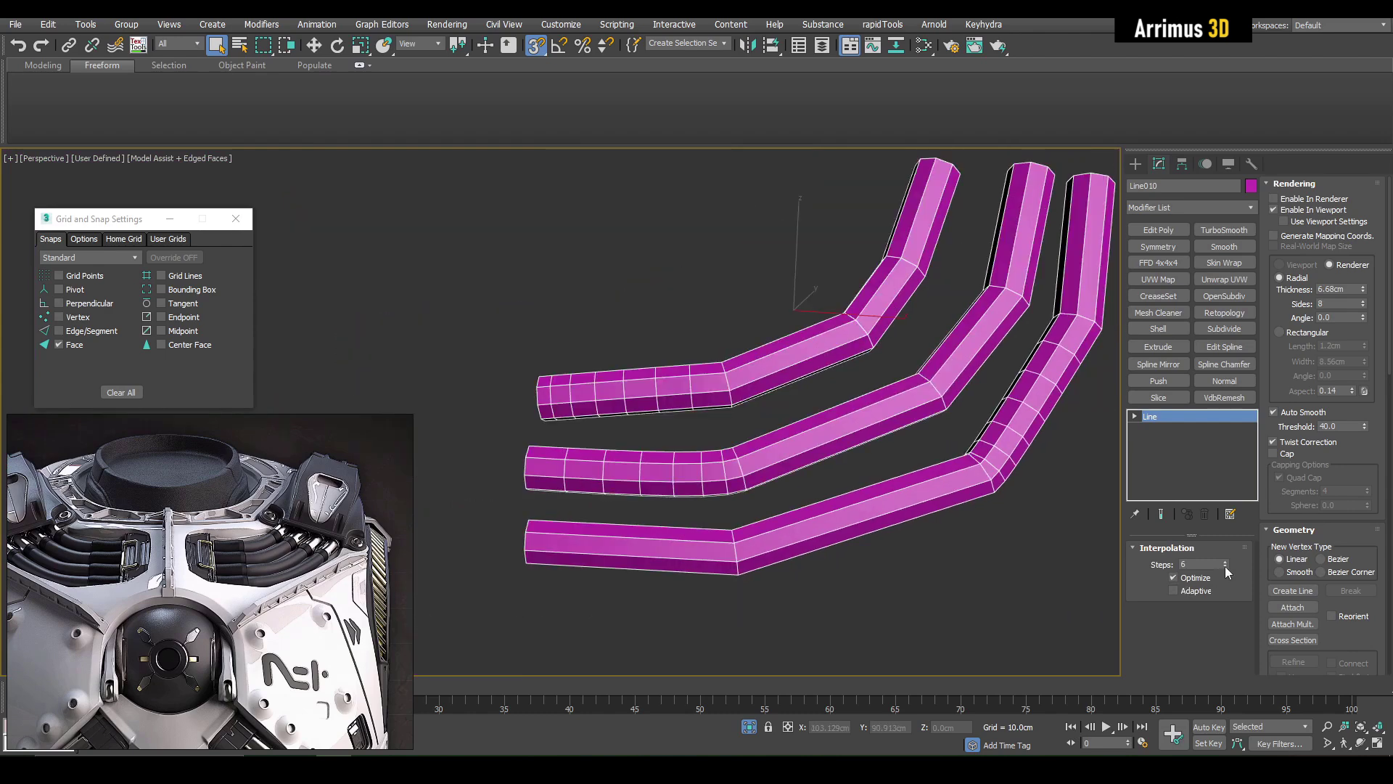
{"action": "right_click", "coordinate": [1225, 565]}
{"action": "middle_click_drag", "start_coordinate": [914, 447], "coordinate": [863, 464]}
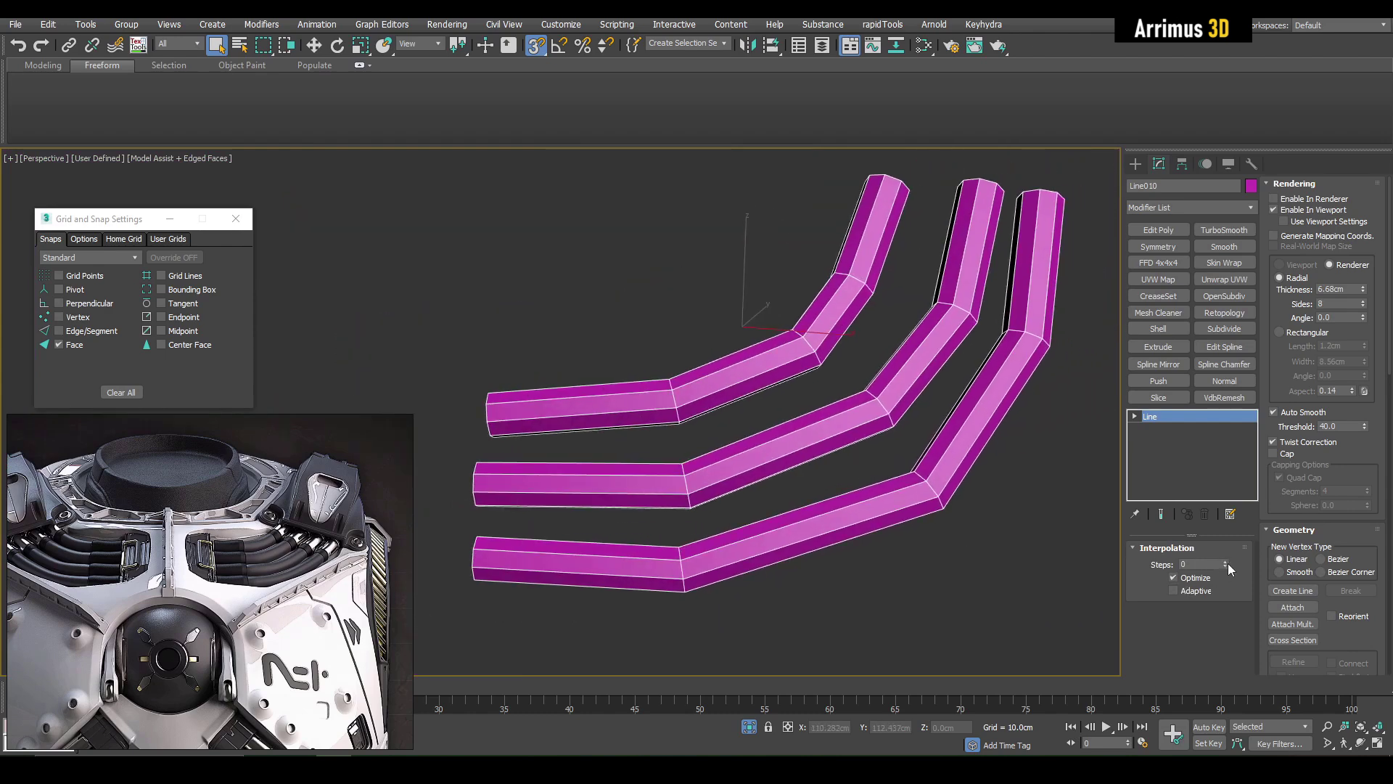
Step: Raise the spline's interpolation steps back to 6
{"action": "left_click", "coordinate": [1227, 559]}
{"action": "left_click", "coordinate": [1227, 559]}
{"action": "left_click", "coordinate": [1224, 559]}
{"action": "left_click", "coordinate": [1224, 560]}
{"action": "left_click", "coordinate": [1224, 559]}
{"action": "left_click", "coordinate": [1224, 560]}
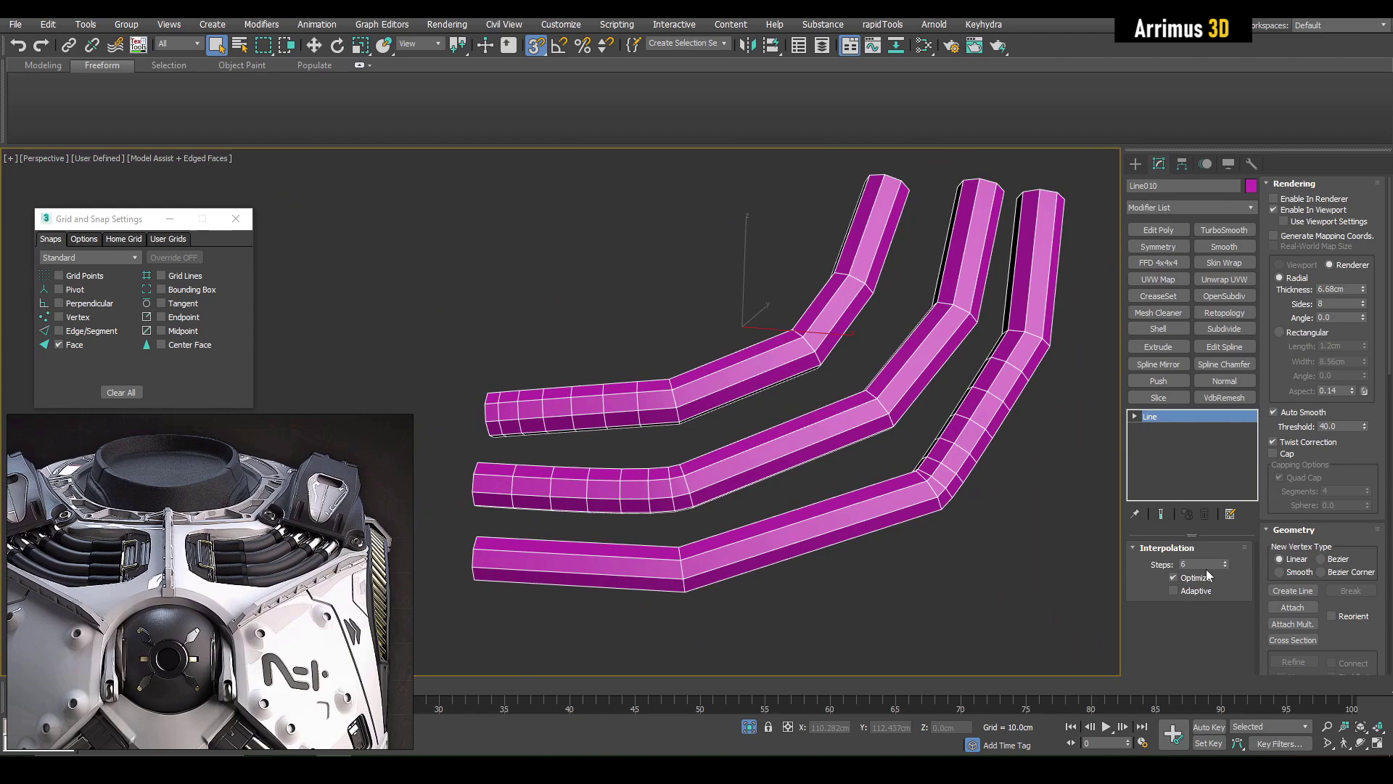
Step: Turn the spline's Optimize interpolation off and on again to compare the tube segments
{"action": "left_click", "coordinate": [1190, 578]}
{"action": "left_click", "coordinate": [1190, 577]}
{"action": "scroll", "coordinate": [672, 482], "scroll_direction": "up", "scroll_amount": 3}
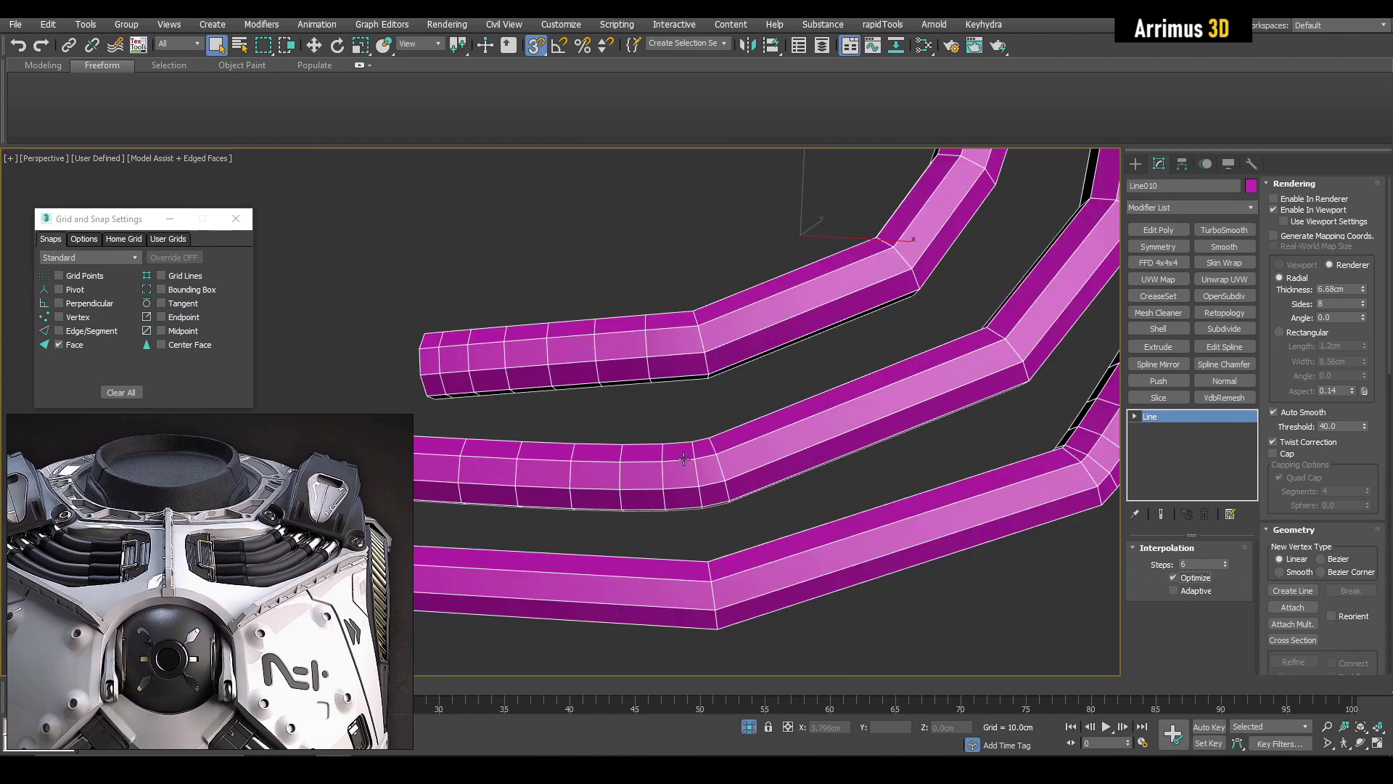
{"action": "scroll", "coordinate": [794, 494], "scroll_direction": "down", "scroll_amount": 4}
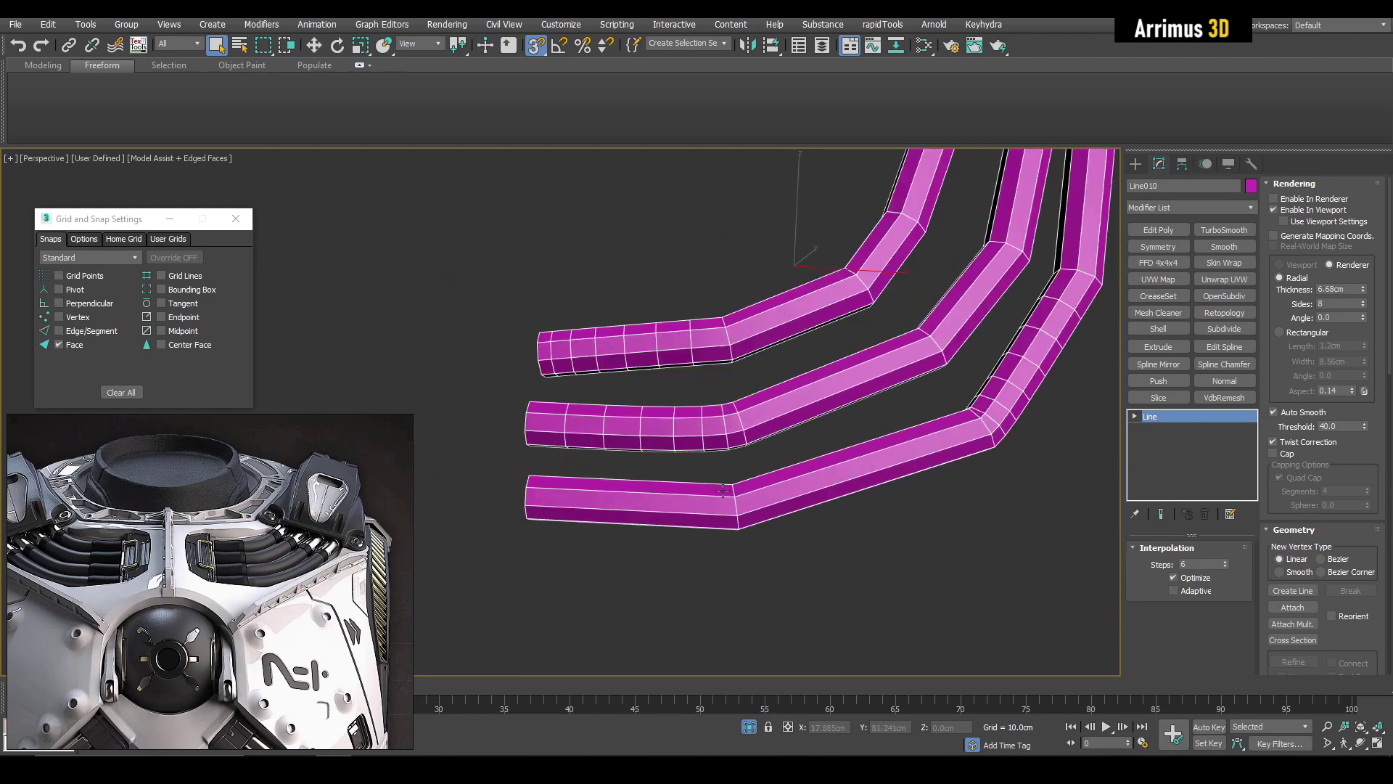
Step: Select all vertices of the three tube splines and convert them to Corner
{"action": "left_click", "coordinate": [1162, 428]}
{"action": "middle_click_drag", "start_coordinate": [885, 386], "coordinate": [823, 423]}
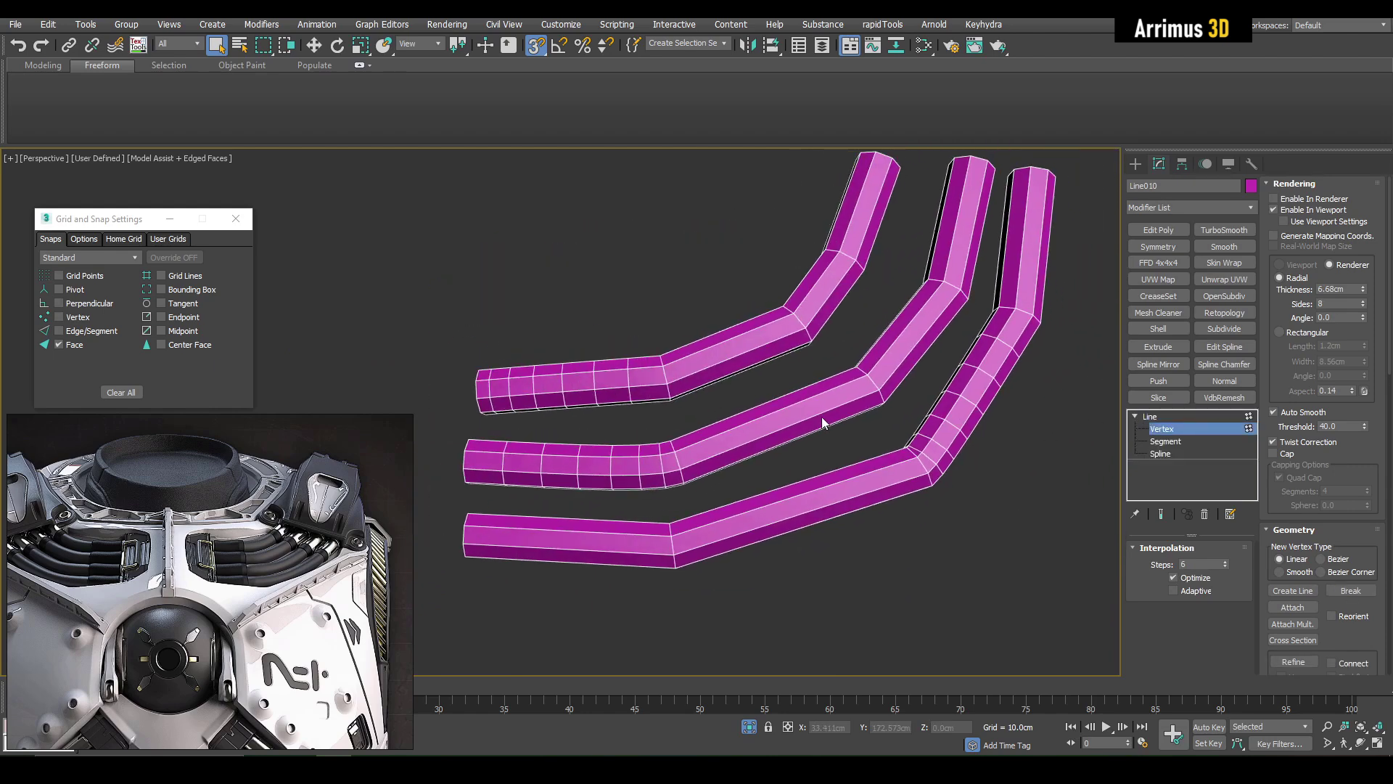
{"action": "right_click", "coordinate": [820, 370]}
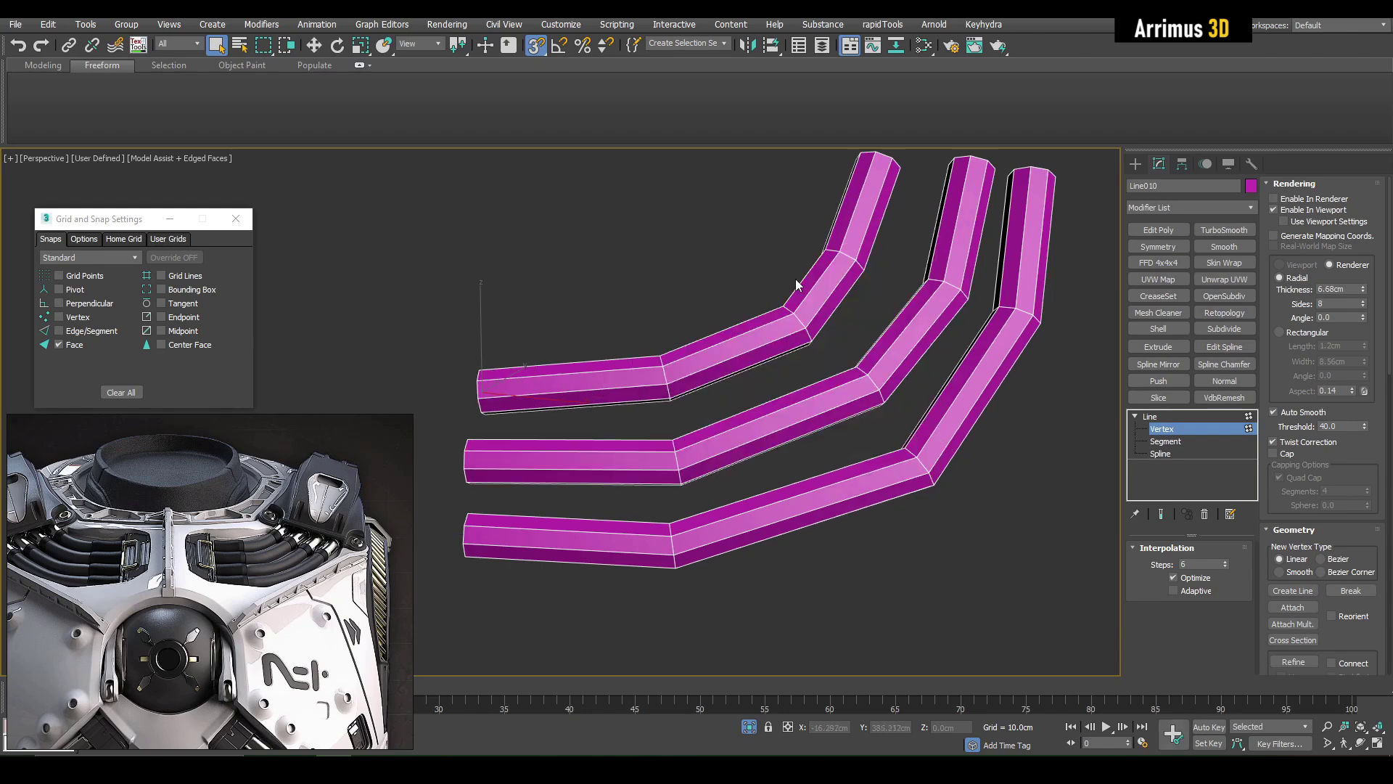
{"action": "middle_click_drag", "start_coordinate": [827, 344], "coordinate": [807, 399]}
Step: Convert all the selected spline vertices to Smooth so the tubes bend in continuous curves
{"action": "right_click", "coordinate": [804, 368]}
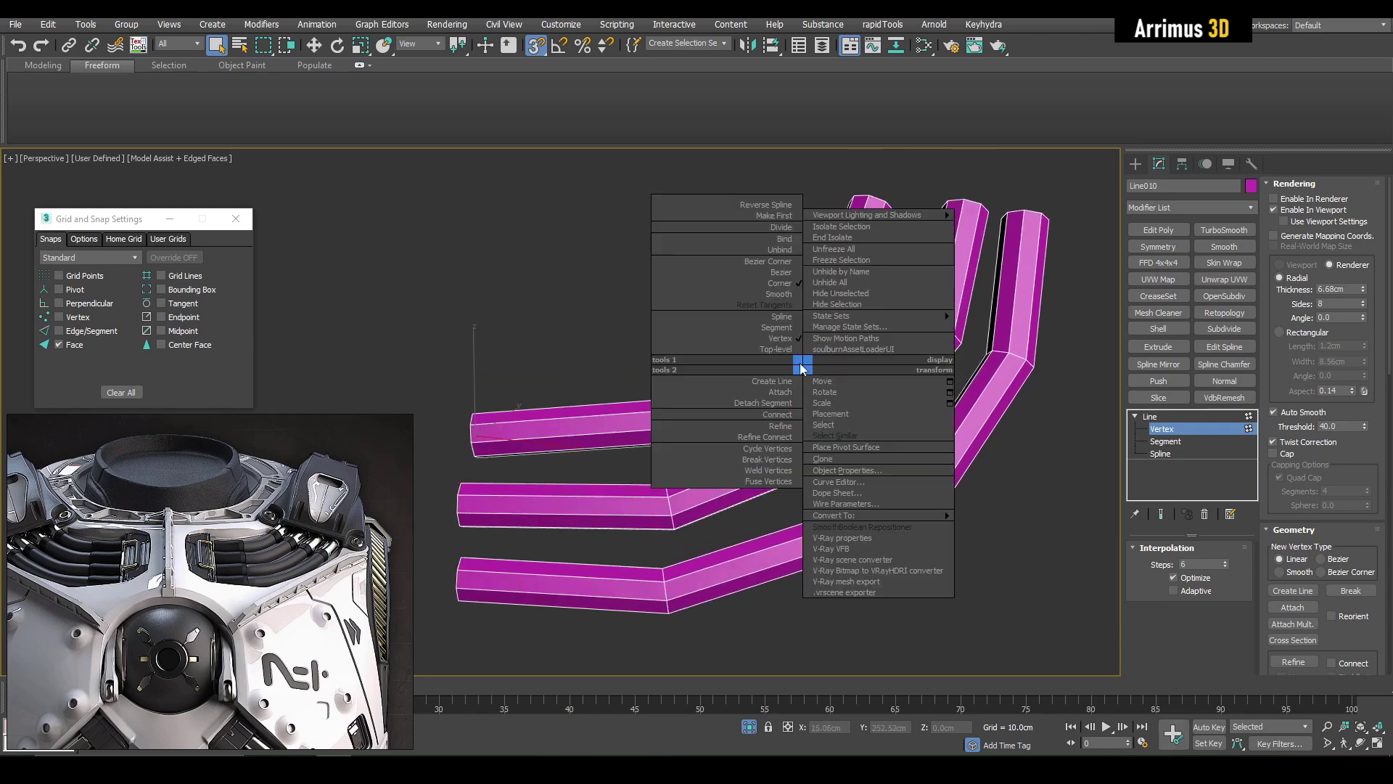
{"action": "left_click", "coordinate": [792, 297]}
{"action": "middle_click_drag", "start_coordinate": [793, 302], "coordinate": [869, 394]}
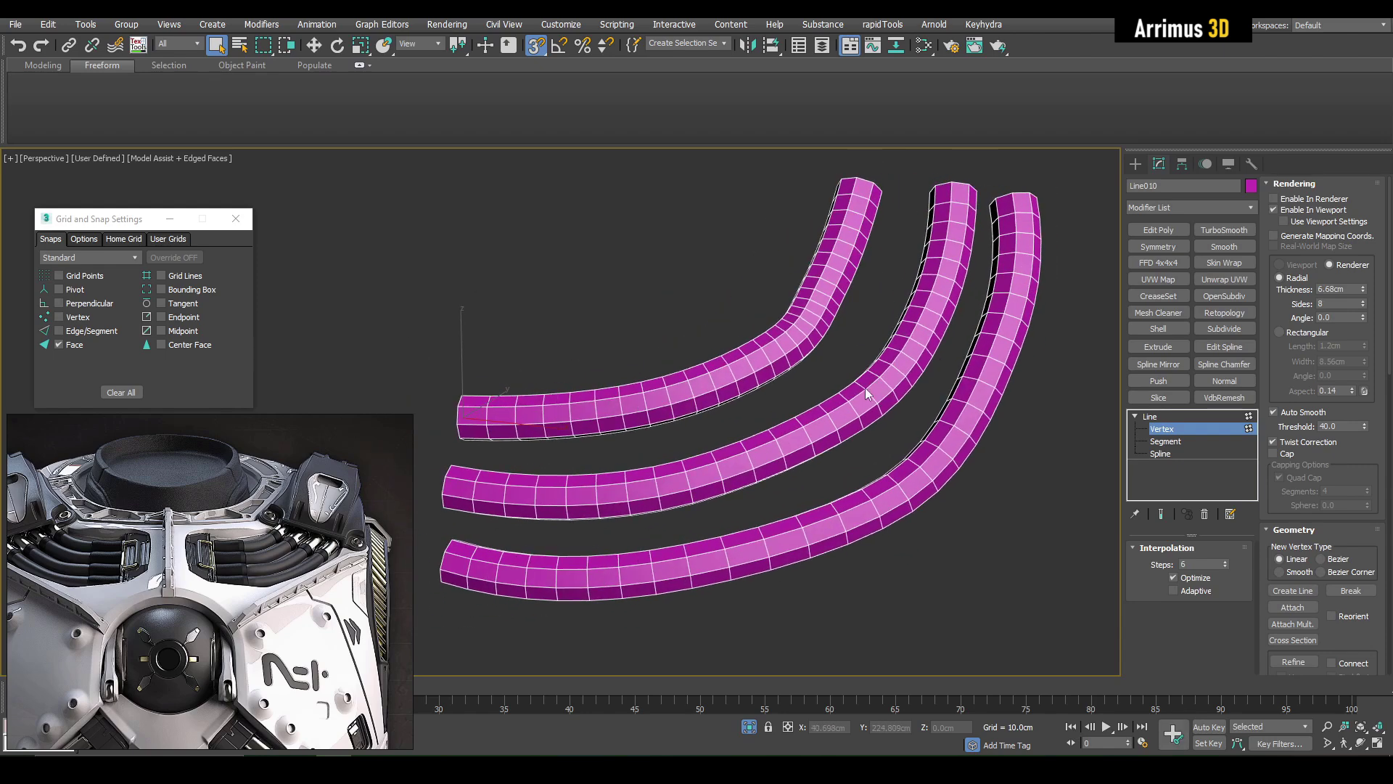
{"action": "middle_click_drag", "start_coordinate": [974, 410], "coordinate": [945, 419]}
{"action": "middle_click_drag", "start_coordinate": [958, 487], "coordinate": [975, 474]}
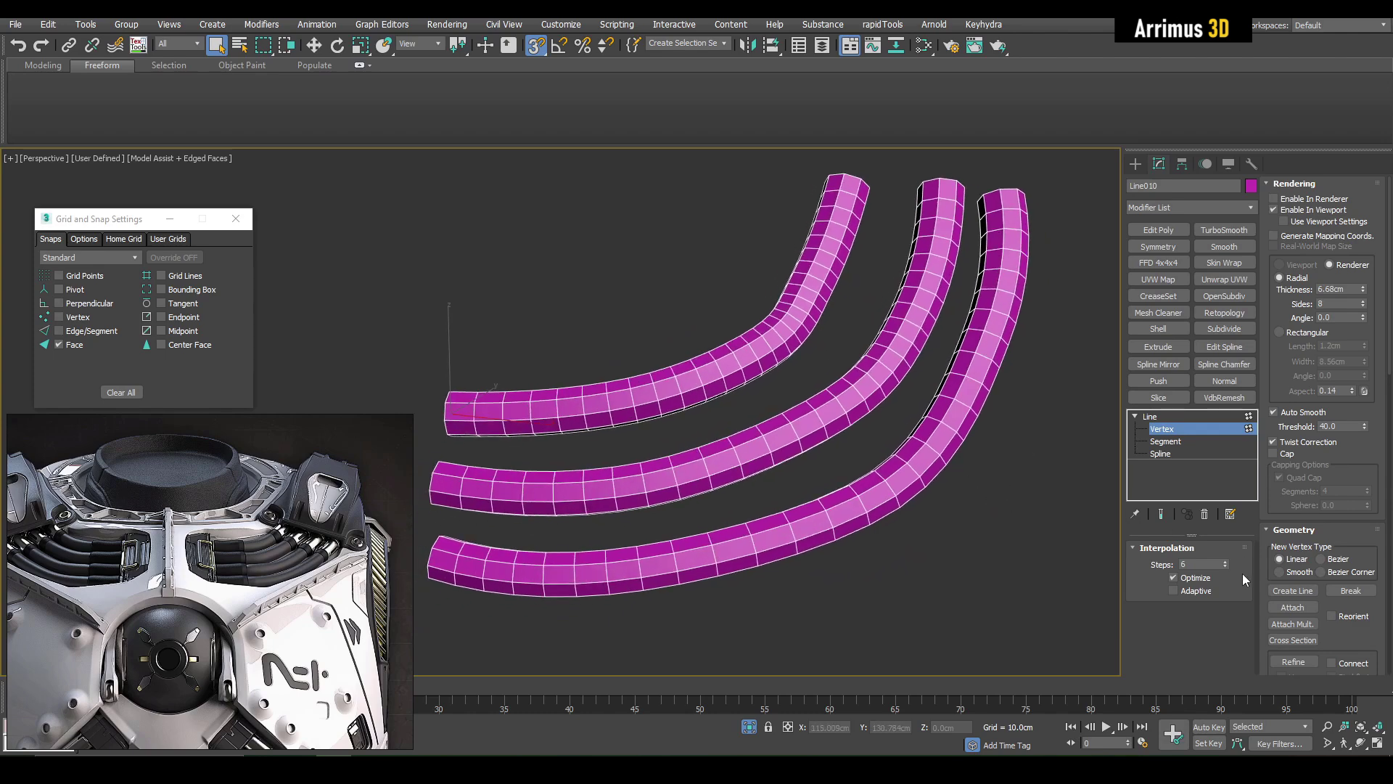
Step: Try converting all the selected spline vertices back to Corner, and undo the conversion
{"action": "right_click", "coordinate": [893, 370]}
{"action": "left_click", "coordinate": [867, 294]}
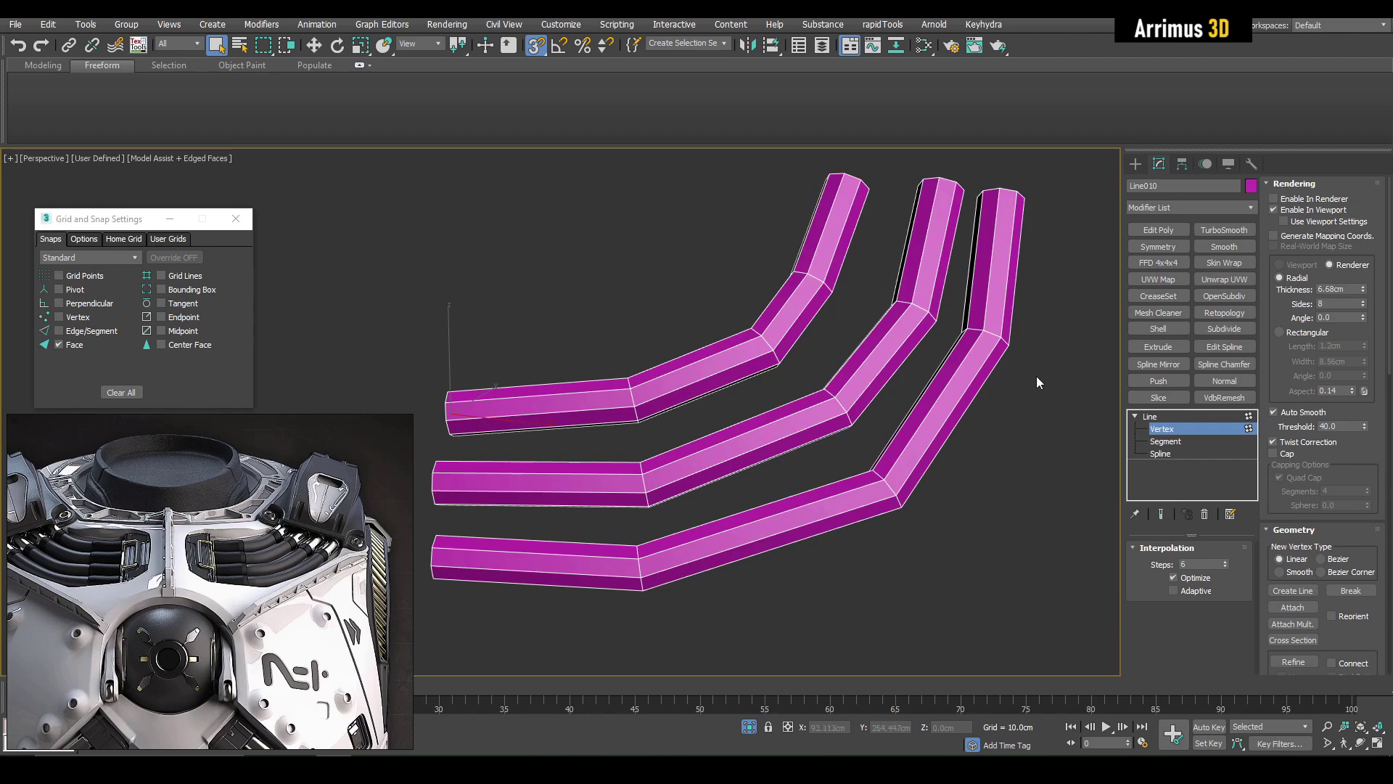
{"action": "middle_click_drag", "start_coordinate": [952, 390], "coordinate": [940, 385]}
{"action": "key", "text": "ctrl+z"}
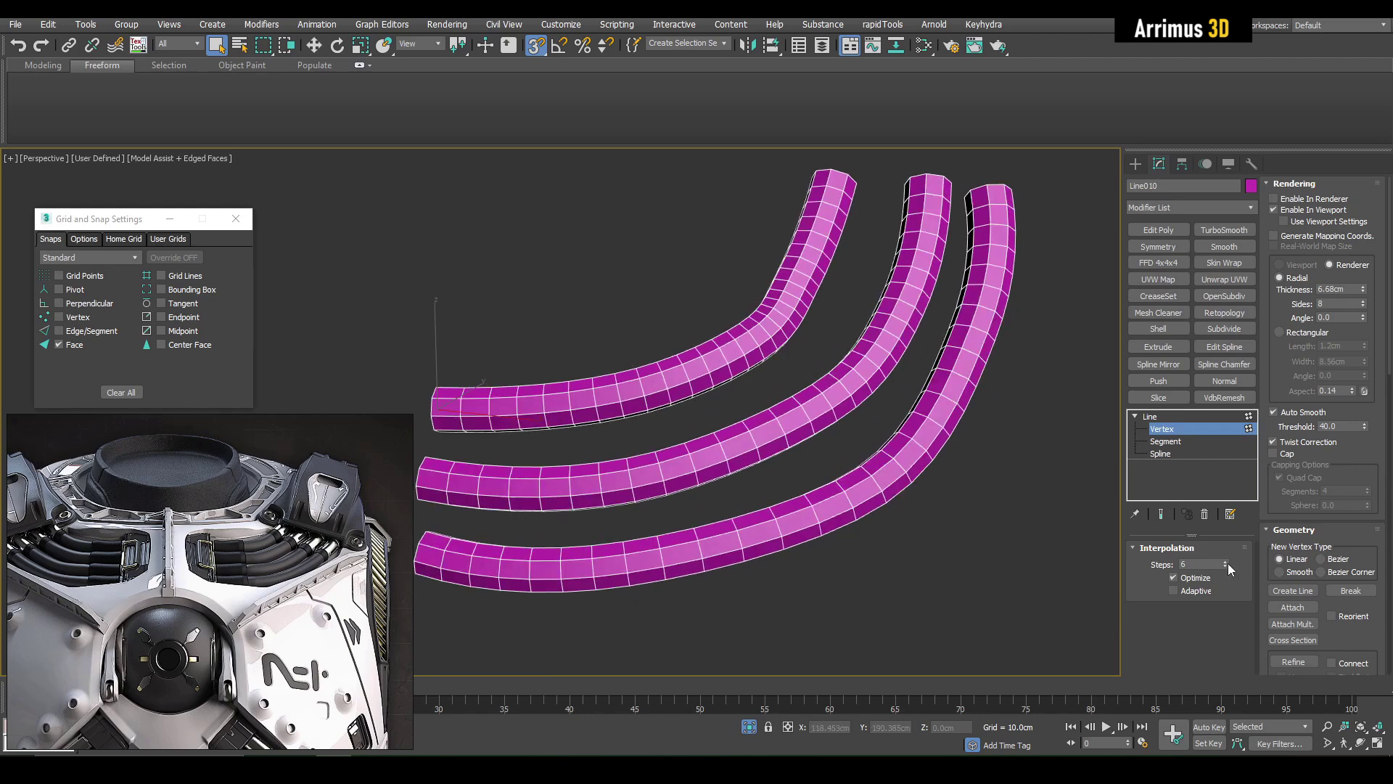
Step: Set the tube spline's interpolation steps to 0 and end isolation to bring the armor plate back
{"action": "left_click_drag", "start_coordinate": [1226, 564], "coordinate": [1227, 616]}
{"action": "mouse_move", "coordinate": [891, 495]}
{"action": "middle_mouse_down"}
{"action": "mouse_move", "coordinate": [905, 491]}
{"action": "mouse_move", "coordinate": [891, 519]}
{"action": "middle_mouse_up"}
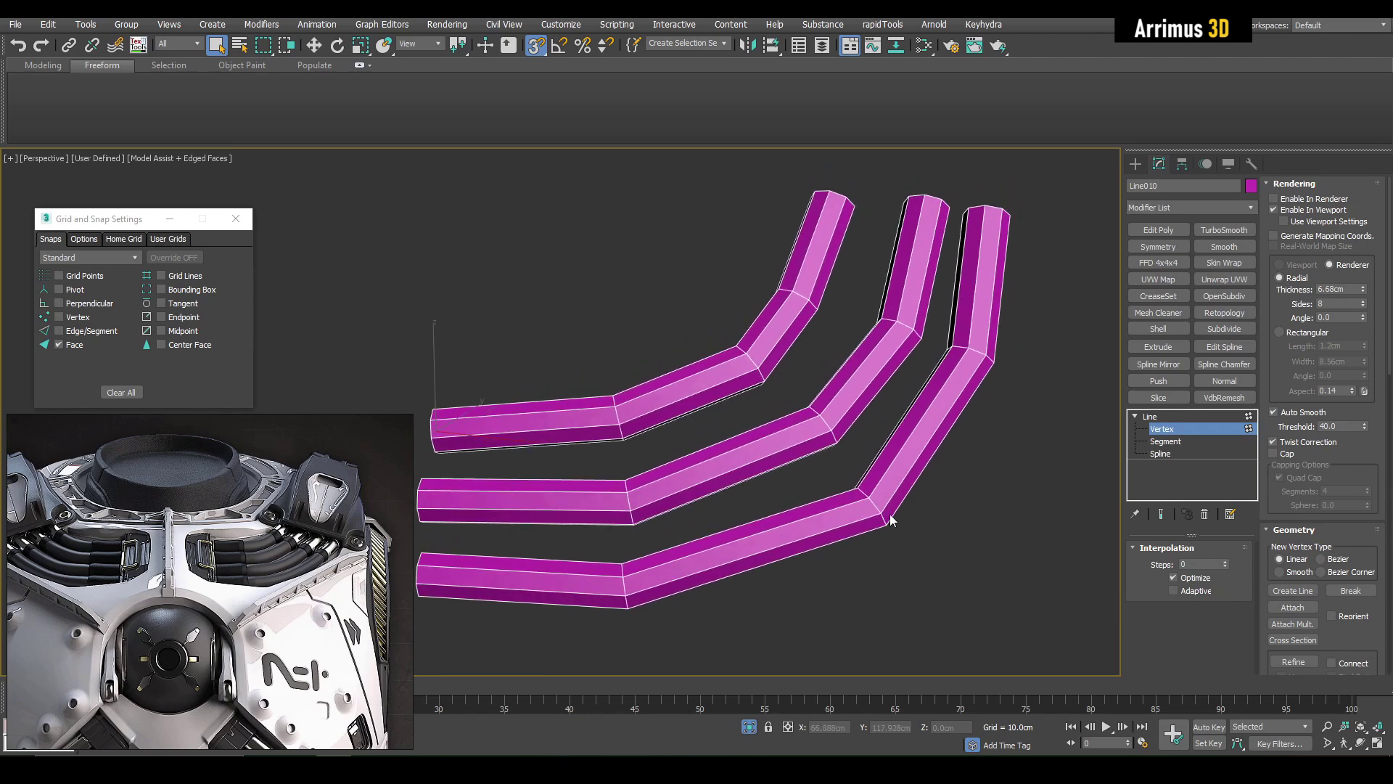
{"action": "key", "text": "1"}
{"action": "key", "text": "alt+q"}
{"action": "middle_click_drag", "start_coordinate": [754, 482], "coordinate": [762, 473], "text": "alt"}
{"action": "scroll", "coordinate": [937, 435], "scroll_direction": "up", "scroll_amount": 3}
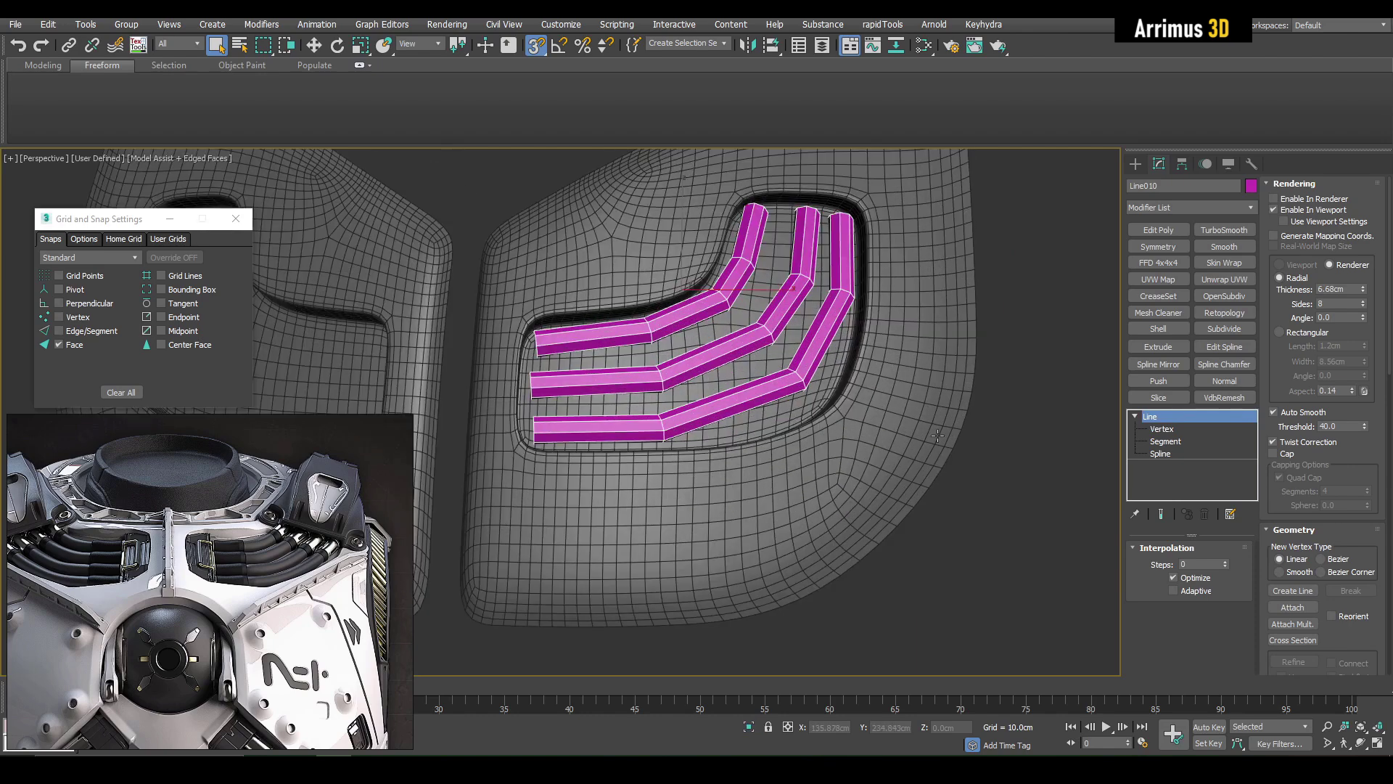
Step: Thicken the tube splines to 10.287 cm and give them a near-black object color
{"action": "left_click_drag", "start_coordinate": [1364, 290], "coordinate": [1362, 252]}
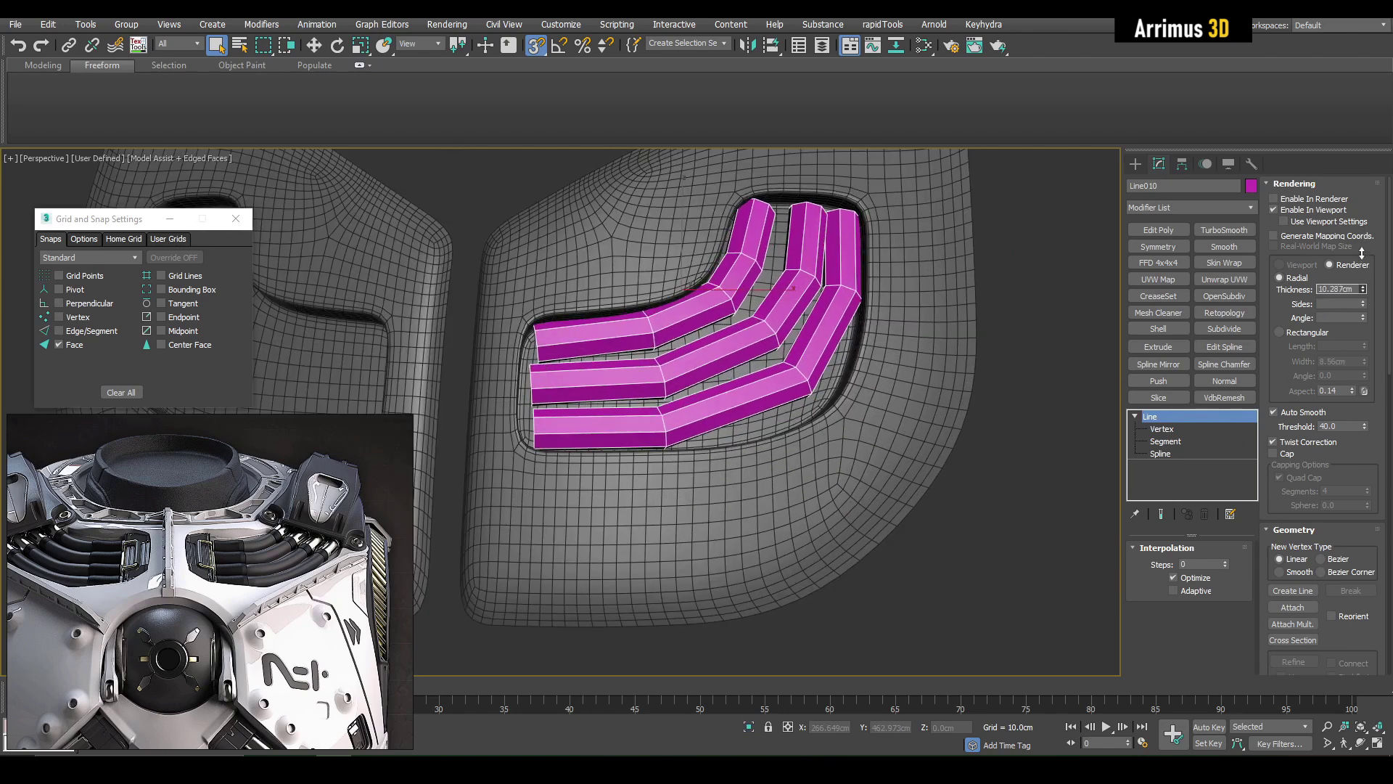
{"action": "left_click", "coordinate": [1251, 186]}
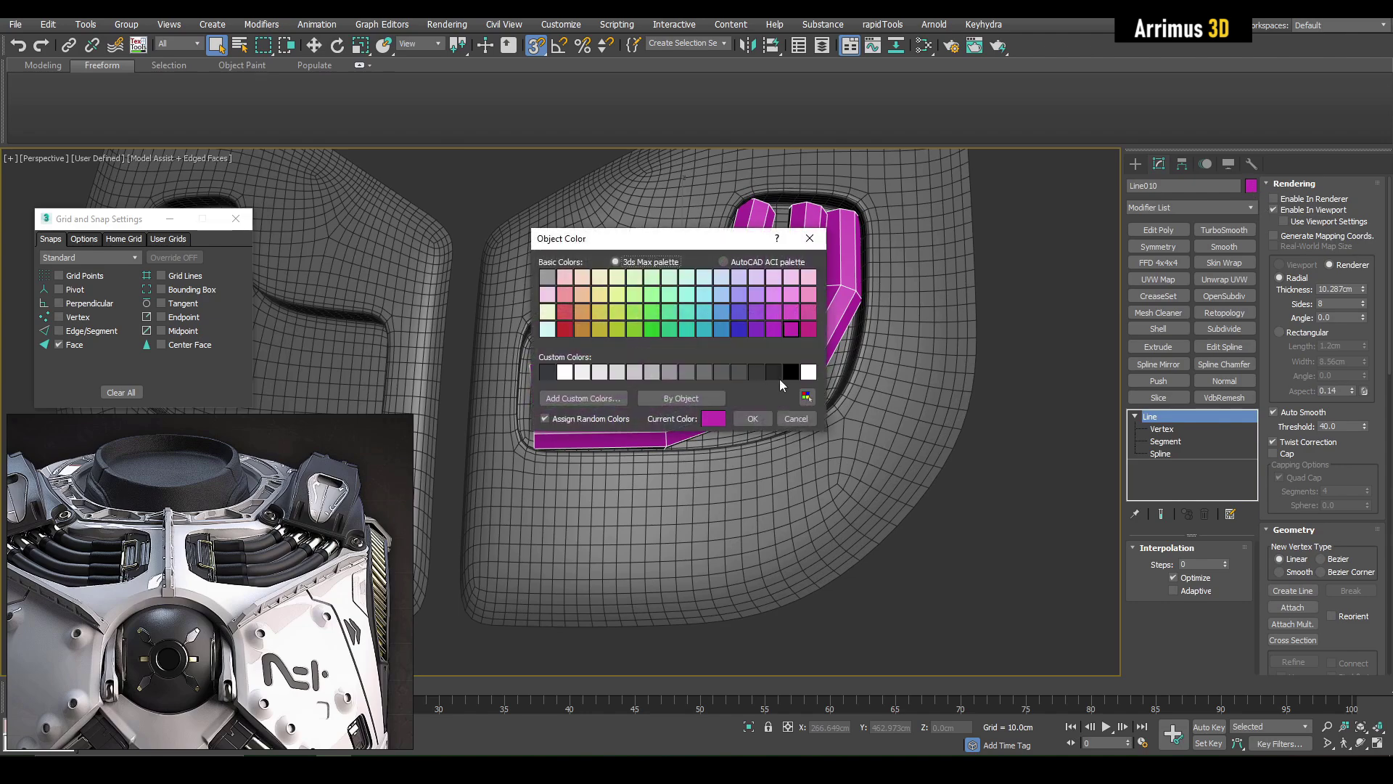
{"action": "left_click", "coordinate": [756, 418]}
{"action": "middle_click_drag", "start_coordinate": [762, 419], "coordinate": [887, 415], "text": "alt"}
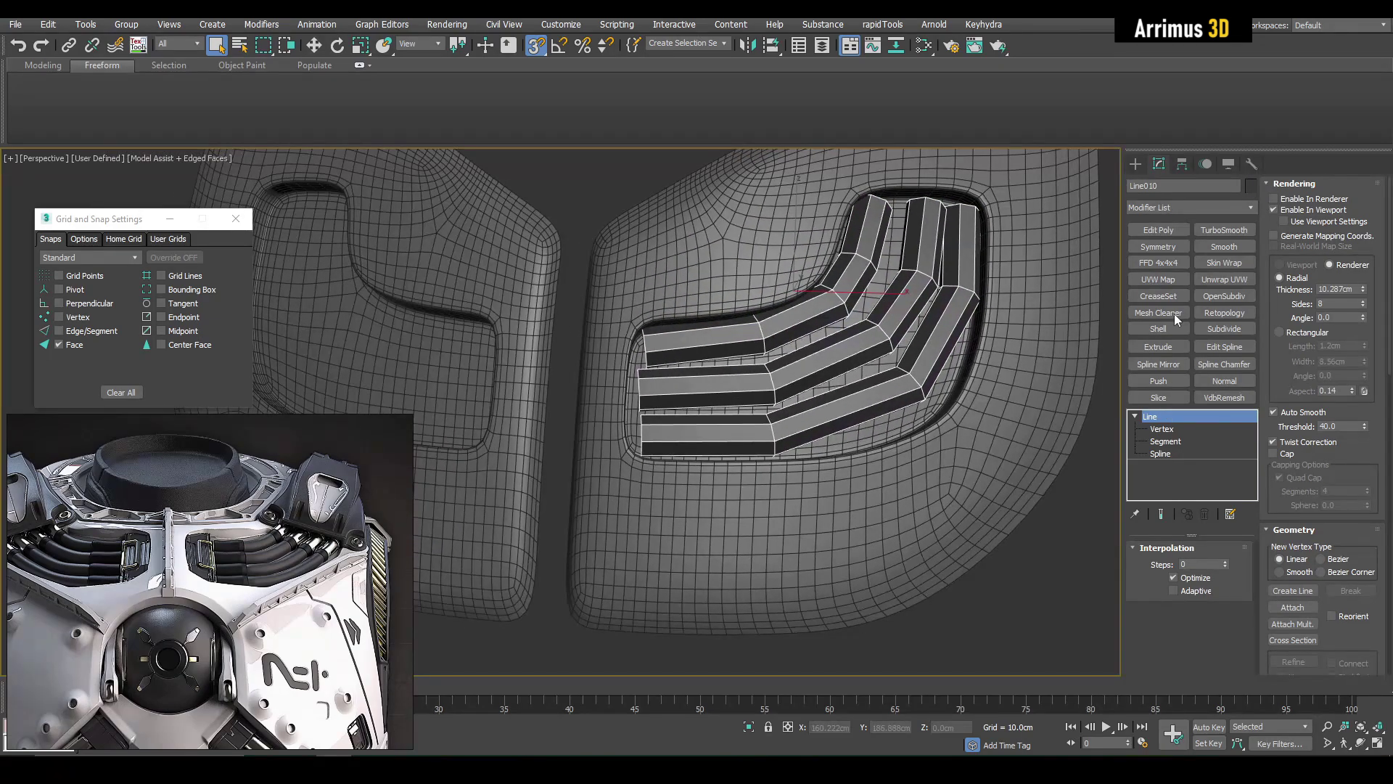
Step: Add an Edit Poly modifier to the tubes and move their inner end vertices into the recess wall near the centerline
{"action": "left_click", "coordinate": [1159, 230]}
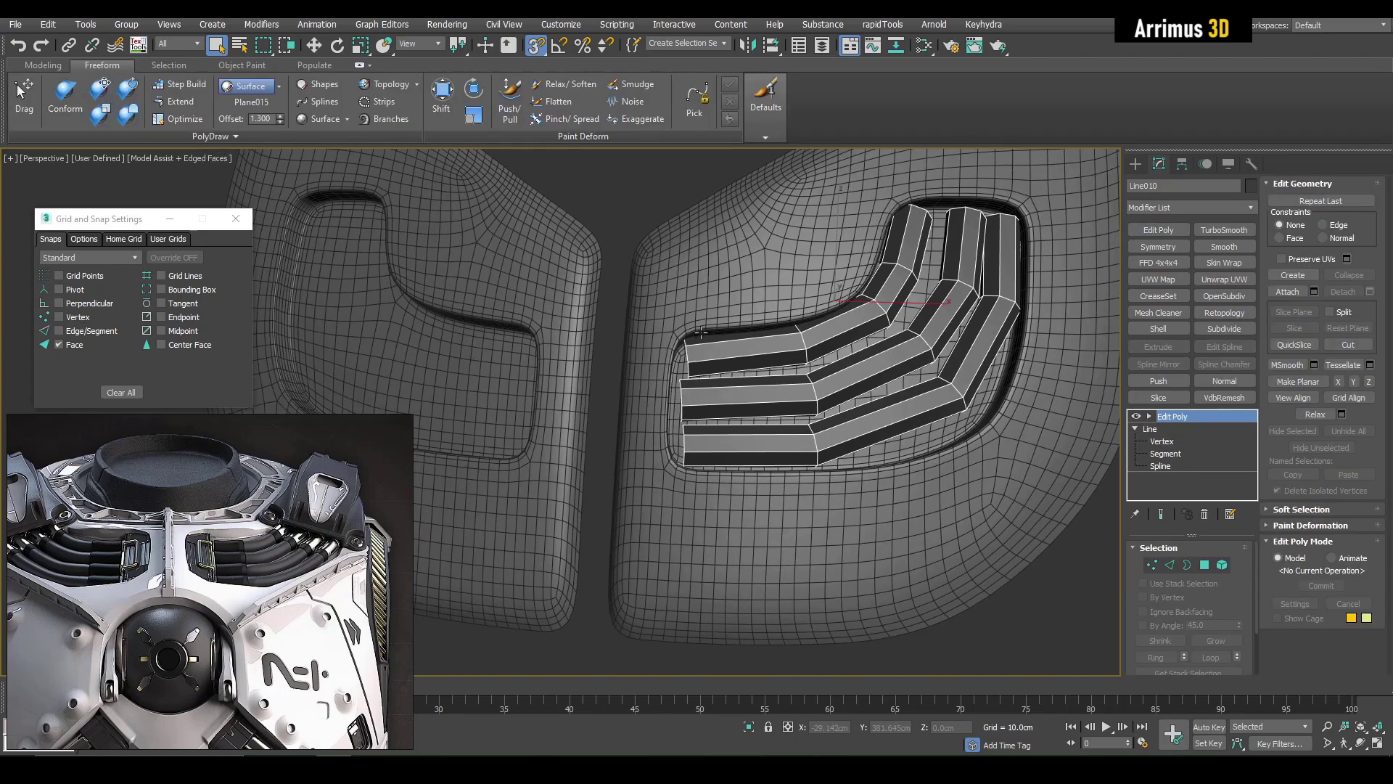
{"action": "key", "text": "4"}
{"action": "mouse_move", "coordinate": [703, 342]}
{"action": "middle_mouse_down", "text": "alt"}
{"action": "mouse_move", "coordinate": [762, 334]}
{"action": "mouse_move", "coordinate": [701, 336]}
{"action": "middle_mouse_up", "text": "alt"}
{"action": "key", "text": "1"}
{"action": "left_click_drag", "start_coordinate": [625, 283], "coordinate": [721, 534]}
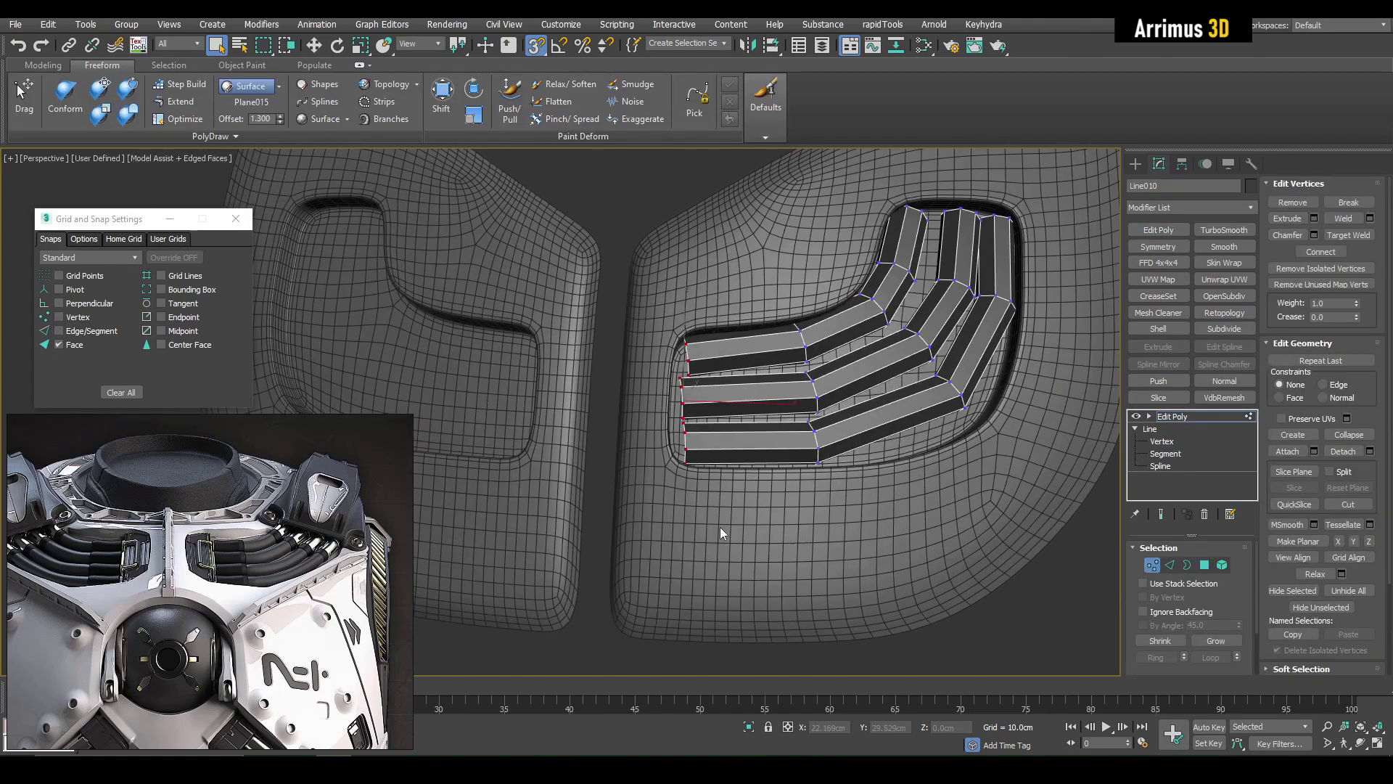
{"action": "key", "text": "w"}
{"action": "left_click_drag", "start_coordinate": [766, 402], "coordinate": [715, 399]}
Step: Move the tubes' upper end vertices up into the top wall of the recess
{"action": "middle_click_drag", "start_coordinate": [917, 260], "coordinate": [602, 373]}
{"action": "left_click_drag", "start_coordinate": [761, 338], "coordinate": [762, 338]}
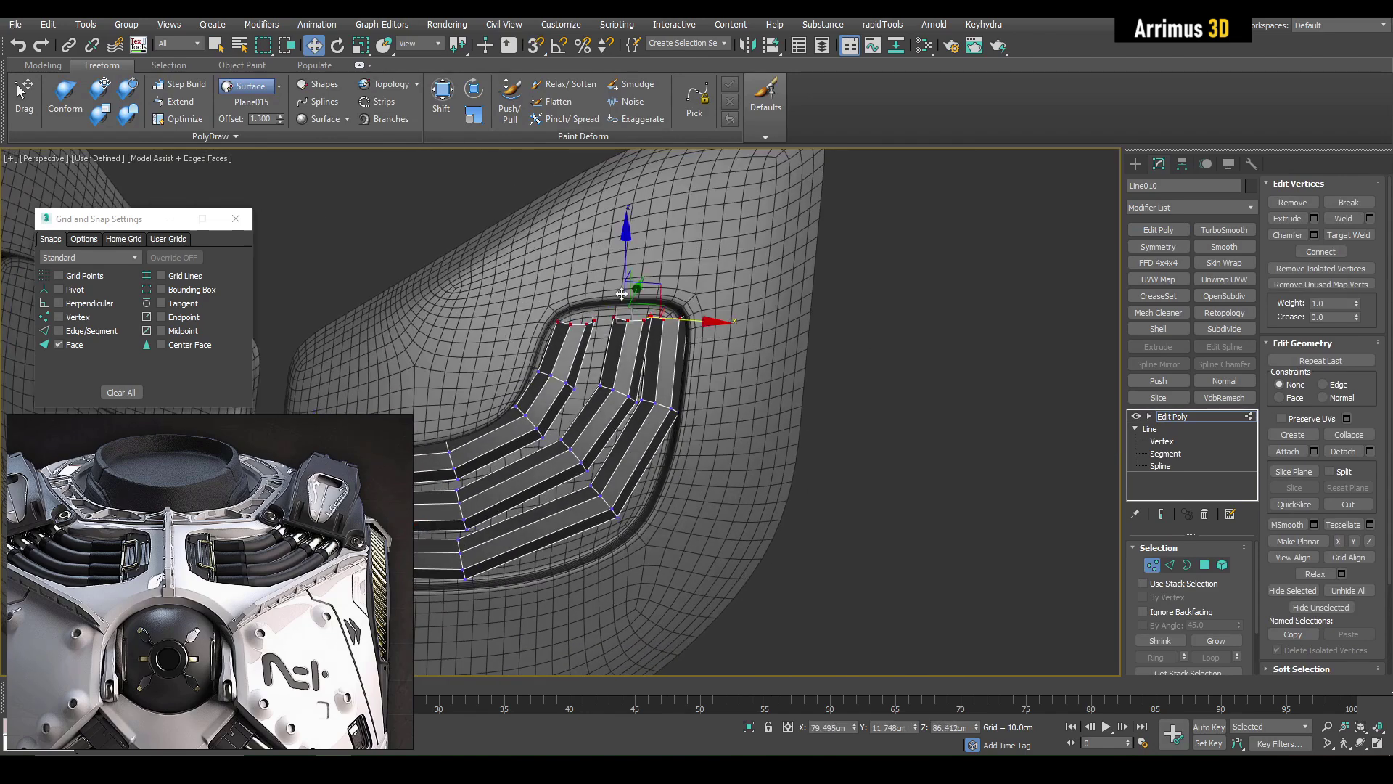
{"action": "scroll", "coordinate": [654, 324], "scroll_direction": "up", "scroll_amount": 3}
{"action": "left_click_drag", "start_coordinate": [643, 346], "coordinate": [645, 324]}
{"action": "middle_click_drag", "start_coordinate": [644, 324], "coordinate": [824, 330], "text": "alt"}
{"action": "key", "text": "1"}
{"action": "scroll", "coordinate": [729, 341], "scroll_direction": "down", "scroll_amount": 2}
{"action": "key", "text": "q"}
{"action": "key", "text": "F4"}
{"action": "key", "text": "F4"}
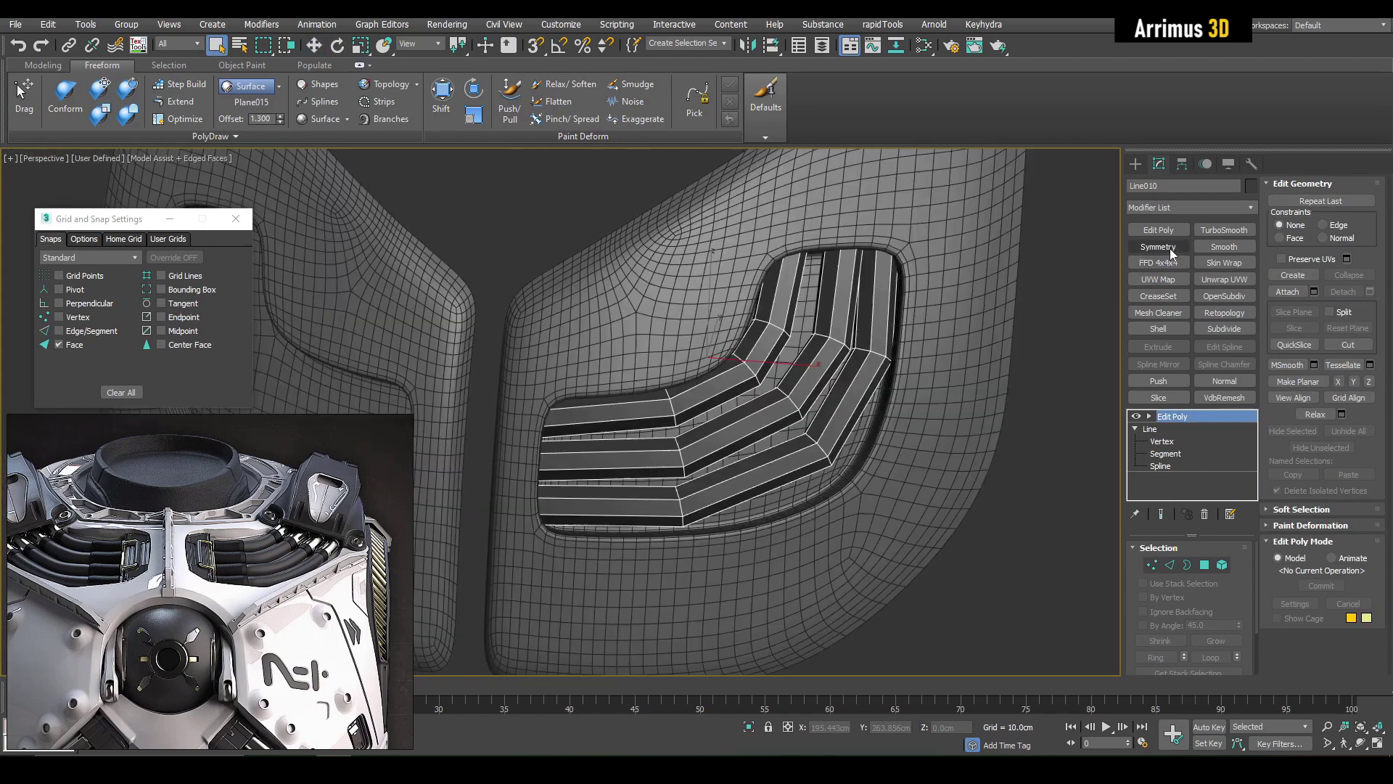
Step: Mirror the tubes with a Symmetry modifier on X and align its mirror plane to the armor plate's pivot point
{"action": "left_click", "coordinate": [1169, 250]}
{"action": "key", "text": "1"}
{"action": "key", "text": "w"}
{"action": "scroll", "coordinate": [726, 326], "scroll_direction": "down", "scroll_amount": 3}
{"action": "middle_click_drag", "start_coordinate": [696, 336], "coordinate": [776, 320]}
{"action": "key", "text": "alt+a"}
{"action": "left_click", "coordinate": [732, 292]}
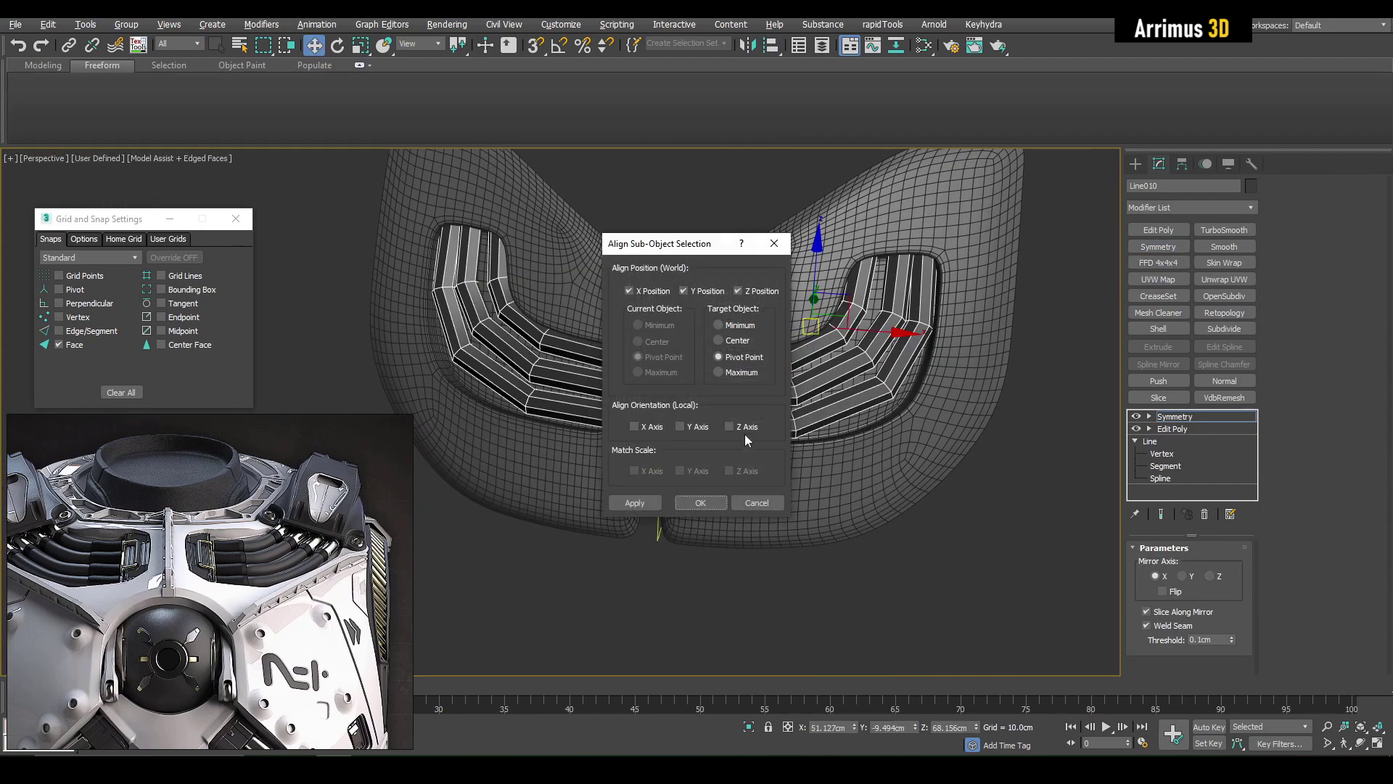
{"action": "left_click", "coordinate": [702, 504]}
Step: Add a TurboSmooth modifier with 2 iterations to the mirrored tubes and hide the edged faces
{"action": "key", "text": "1"}
{"action": "left_click", "coordinate": [1225, 230]}
{"action": "key", "text": "q"}
{"action": "key", "text": "F4"}
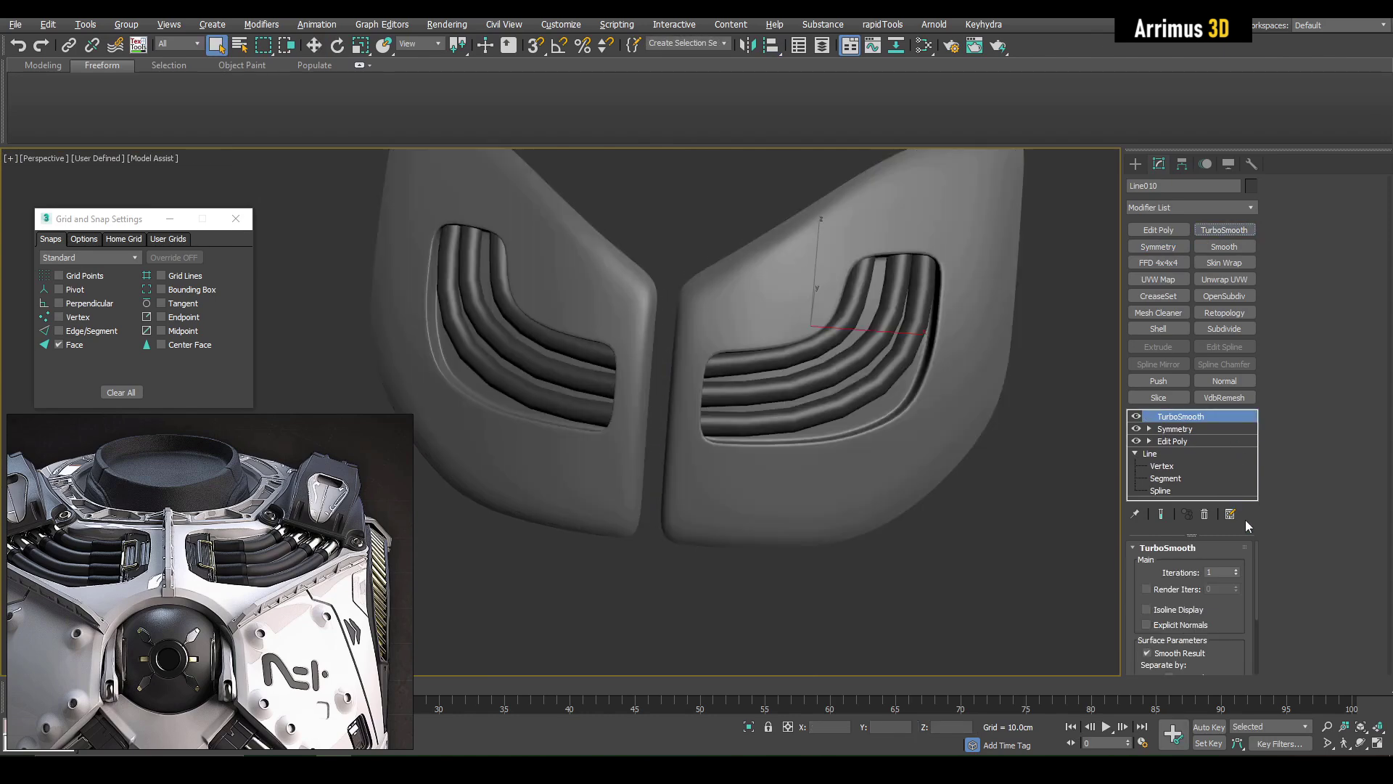
{"action": "left_click", "coordinate": [1237, 570]}
{"action": "middle_click_drag", "start_coordinate": [876, 484], "coordinate": [910, 476], "text": "alt"}
Step: In the armor plate's uppermost Edit Poly, insert an edge loop across the front face just above its lower edge
{"action": "middle_click_drag", "start_coordinate": [240, 738], "coordinate": [283, 570]}
{"action": "scroll", "coordinate": [283, 575], "scroll_direction": "up", "scroll_amount": 7}
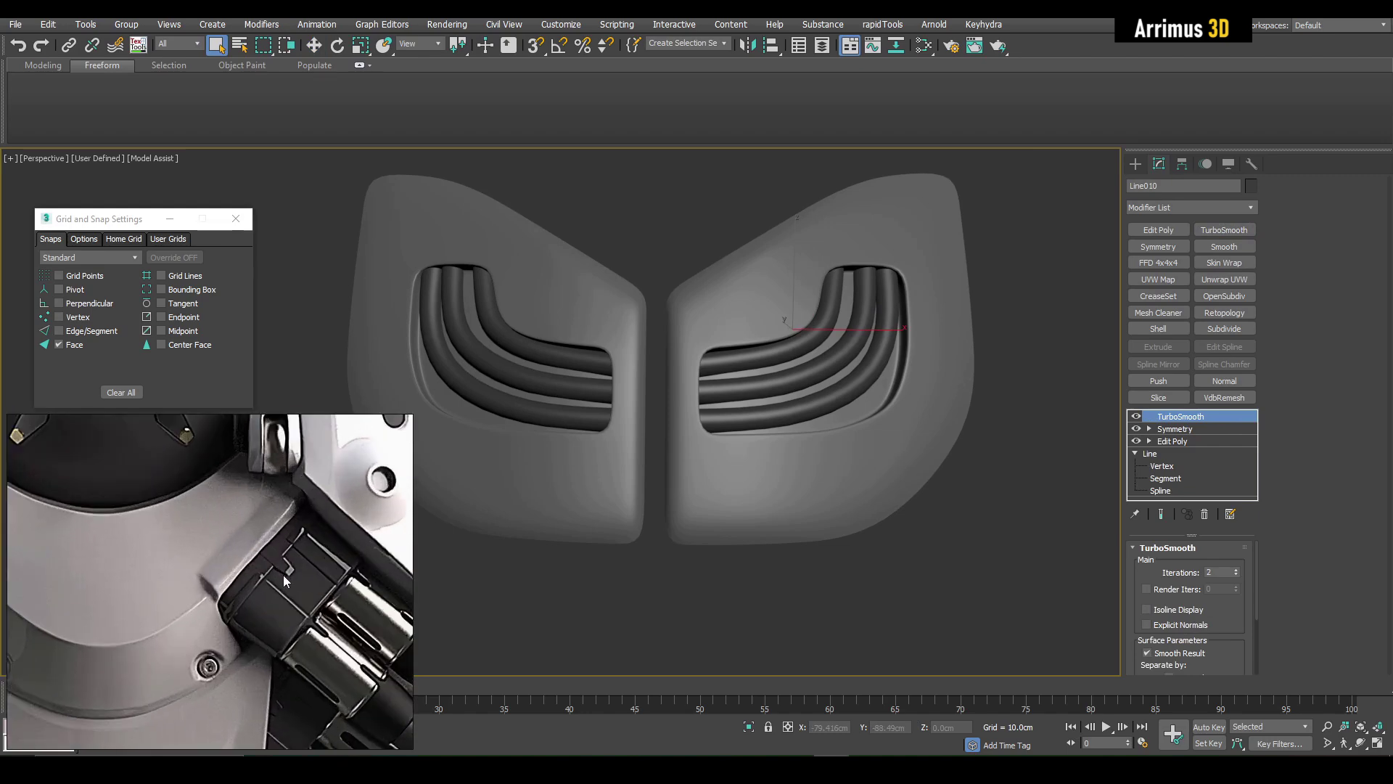
{"action": "middle_click_drag", "start_coordinate": [789, 505], "coordinate": [778, 491]}
{"action": "key", "text": "F4"}
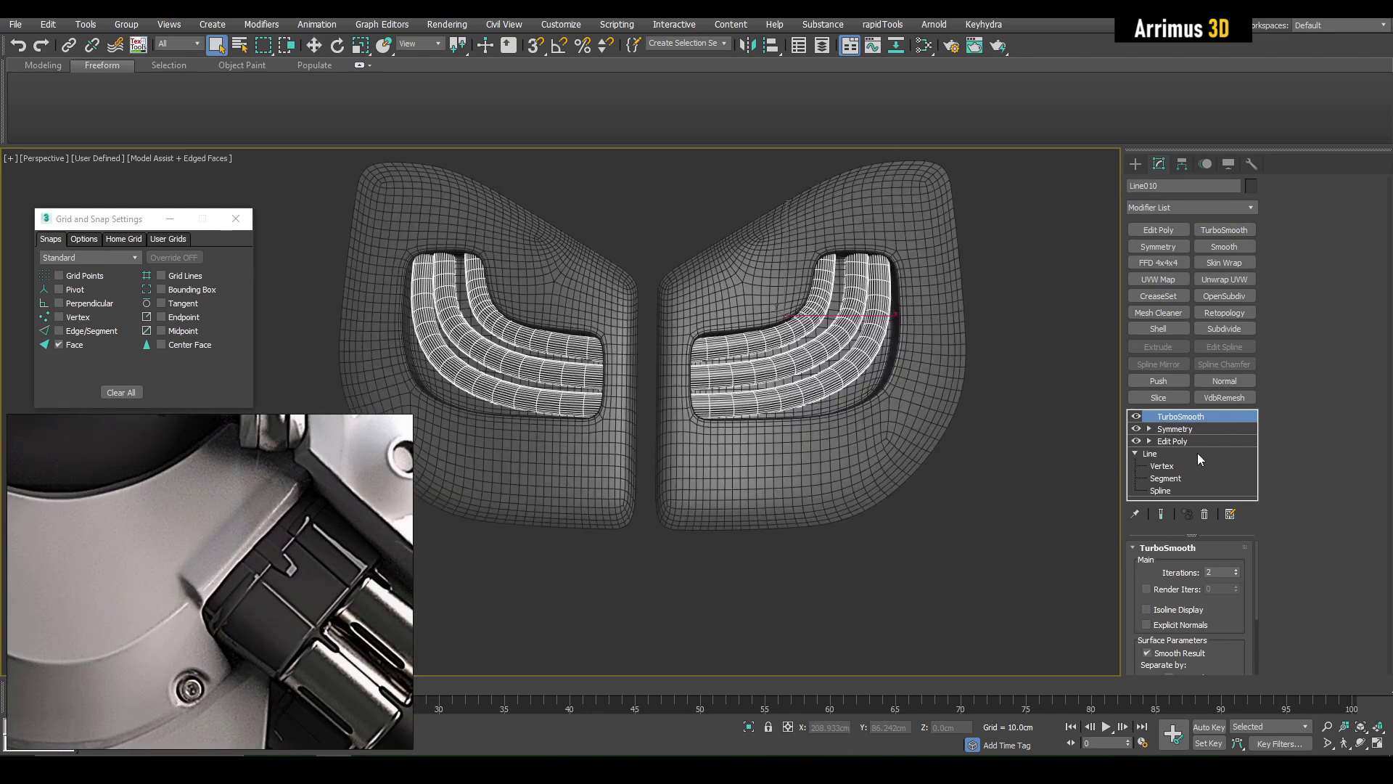
{"action": "left_click", "coordinate": [838, 407]}
{"action": "left_click", "coordinate": [1179, 441]}
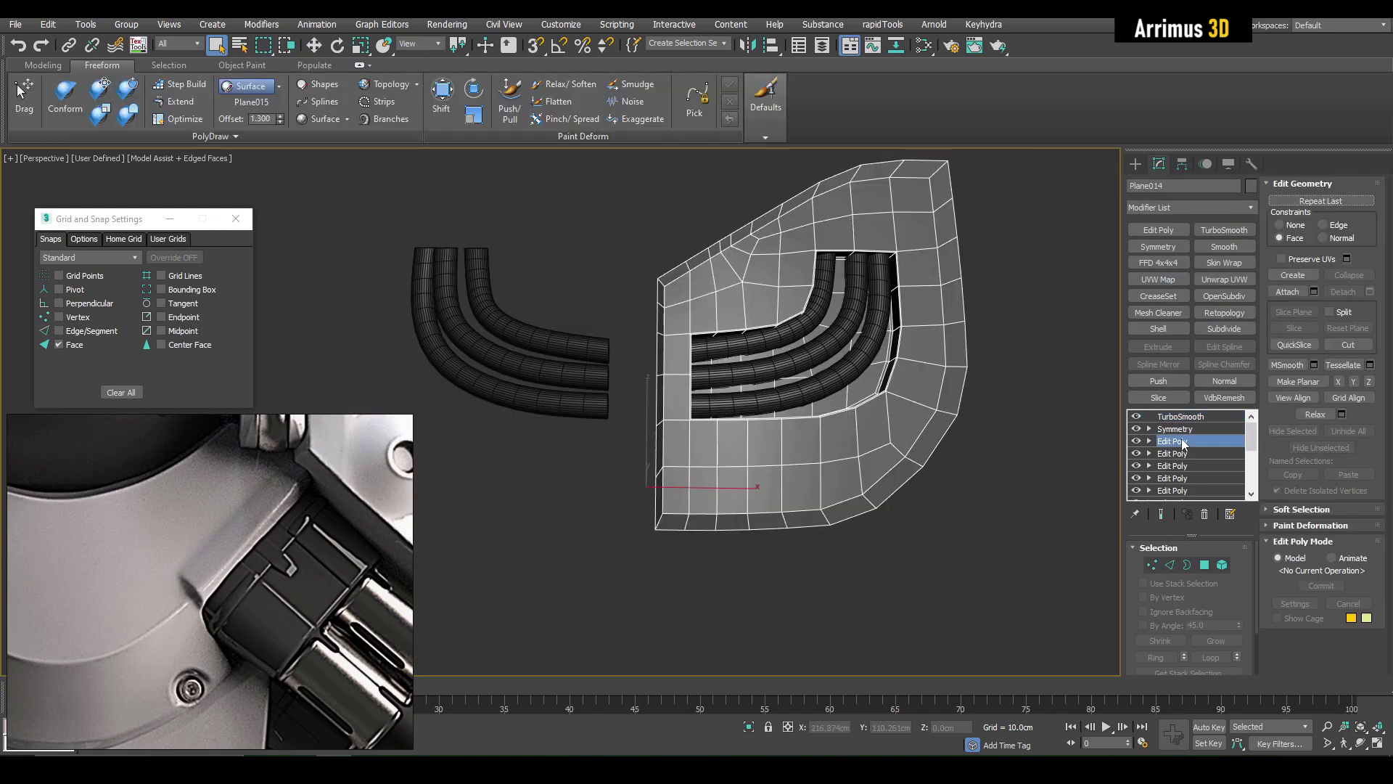
{"action": "key", "text": "4"}
{"action": "middle_click_drag", "start_coordinate": [867, 498], "coordinate": [623, 475]}
{"action": "left_click", "coordinate": [639, 507]}
{"action": "scroll", "coordinate": [640, 506], "scroll_direction": "up", "scroll_amount": 5}
{"action": "key", "text": "alt+1"}
{"action": "left_click", "coordinate": [804, 438]}
{"action": "right_click", "coordinate": [803, 445]}
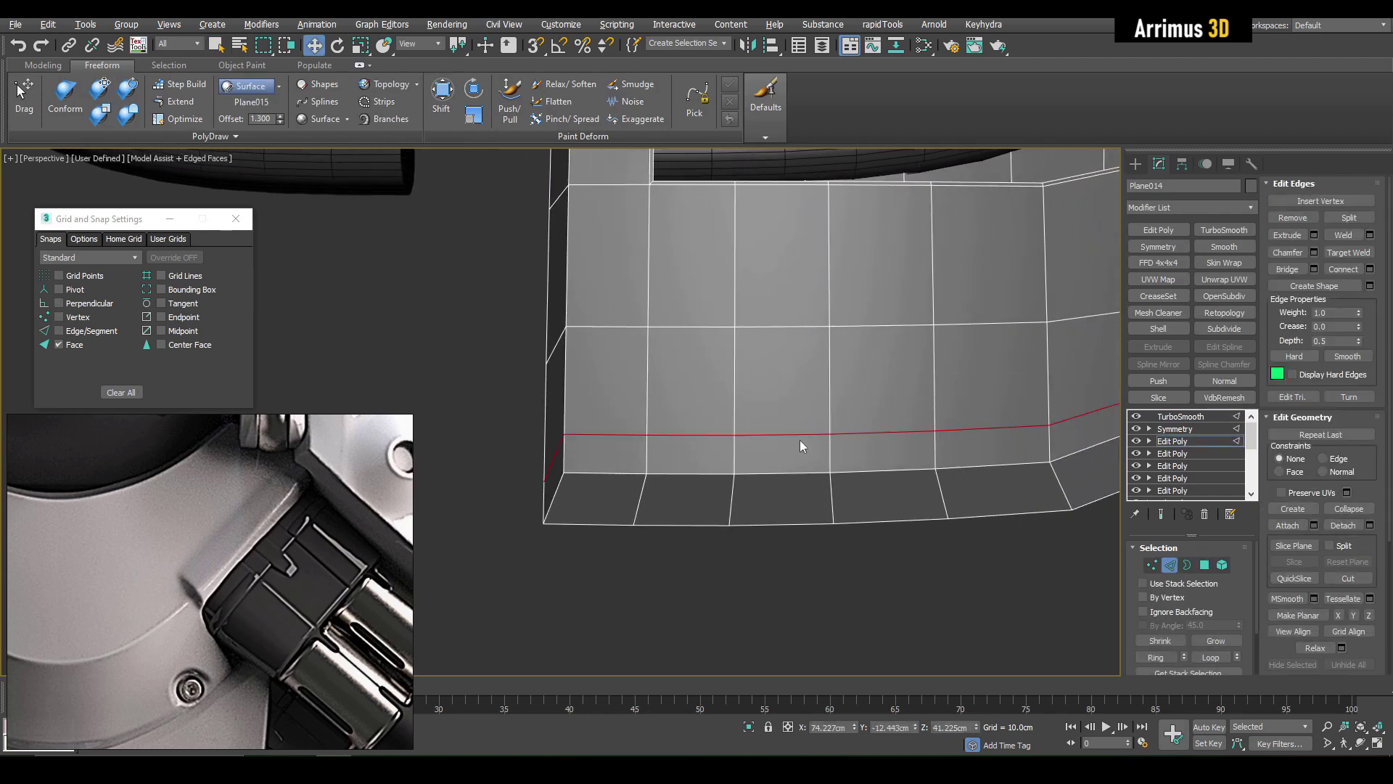
Step: Insert a second edge loop along the narrow face at the plate's lower border
{"action": "key", "text": "4"}
{"action": "middle_click_drag", "start_coordinate": [659, 523], "coordinate": [659, 508], "text": "alt"}
{"action": "key", "text": "alt+1"}
{"action": "left_click", "coordinate": [657, 482]}
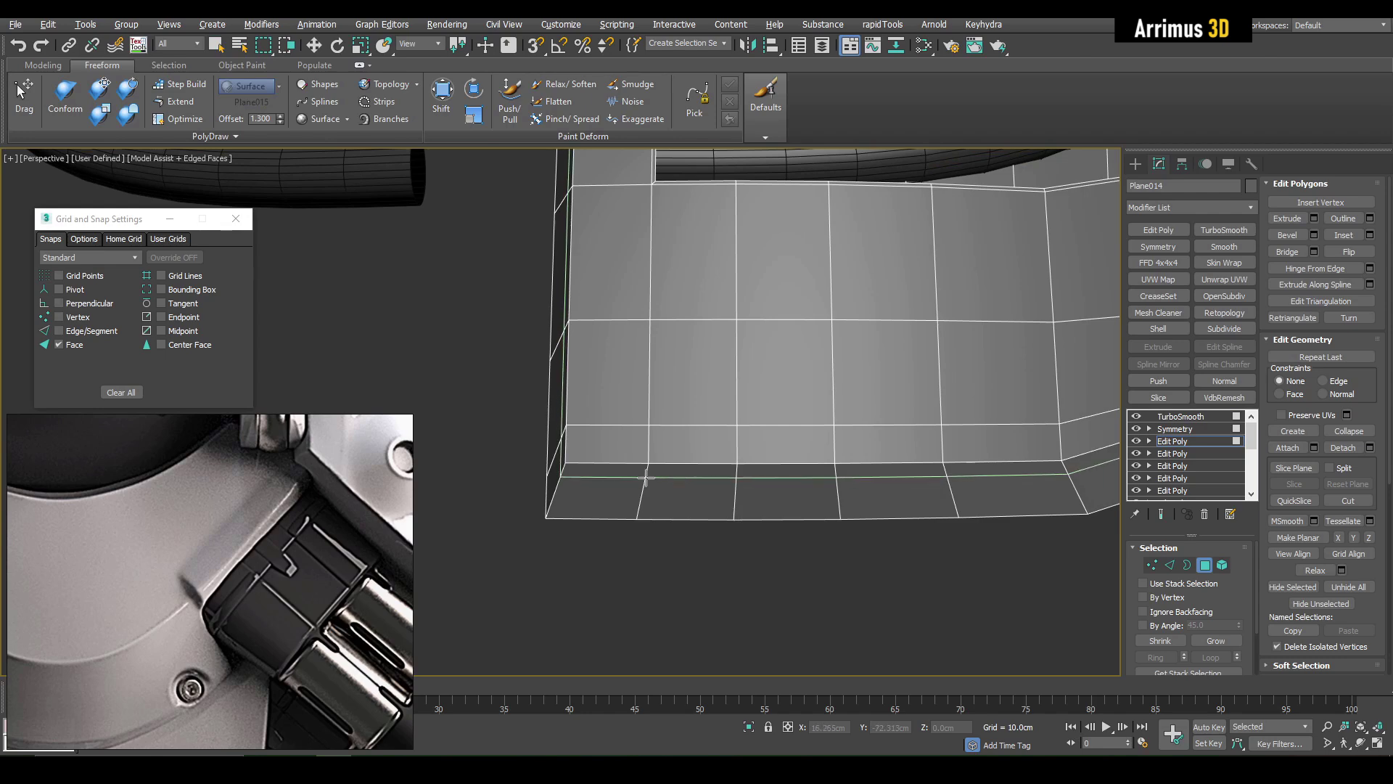
{"action": "right_click", "coordinate": [657, 482]}
Step: Select the block of polygons at the plate's lower inner corner and bevel them outward into a raised housing
{"action": "left_click_drag", "start_coordinate": [871, 385], "coordinate": [617, 447]}
{"action": "key", "text": "z"}
{"action": "scroll", "coordinate": [721, 447], "scroll_direction": "down", "scroll_amount": 6}
{"action": "middle_click_drag", "start_coordinate": [722, 448], "coordinate": [693, 441], "text": "alt"}
{"action": "key", "text": "ctrl+shift+b"}
{"action": "left_click_drag", "start_coordinate": [671, 434], "coordinate": [699, 395]}
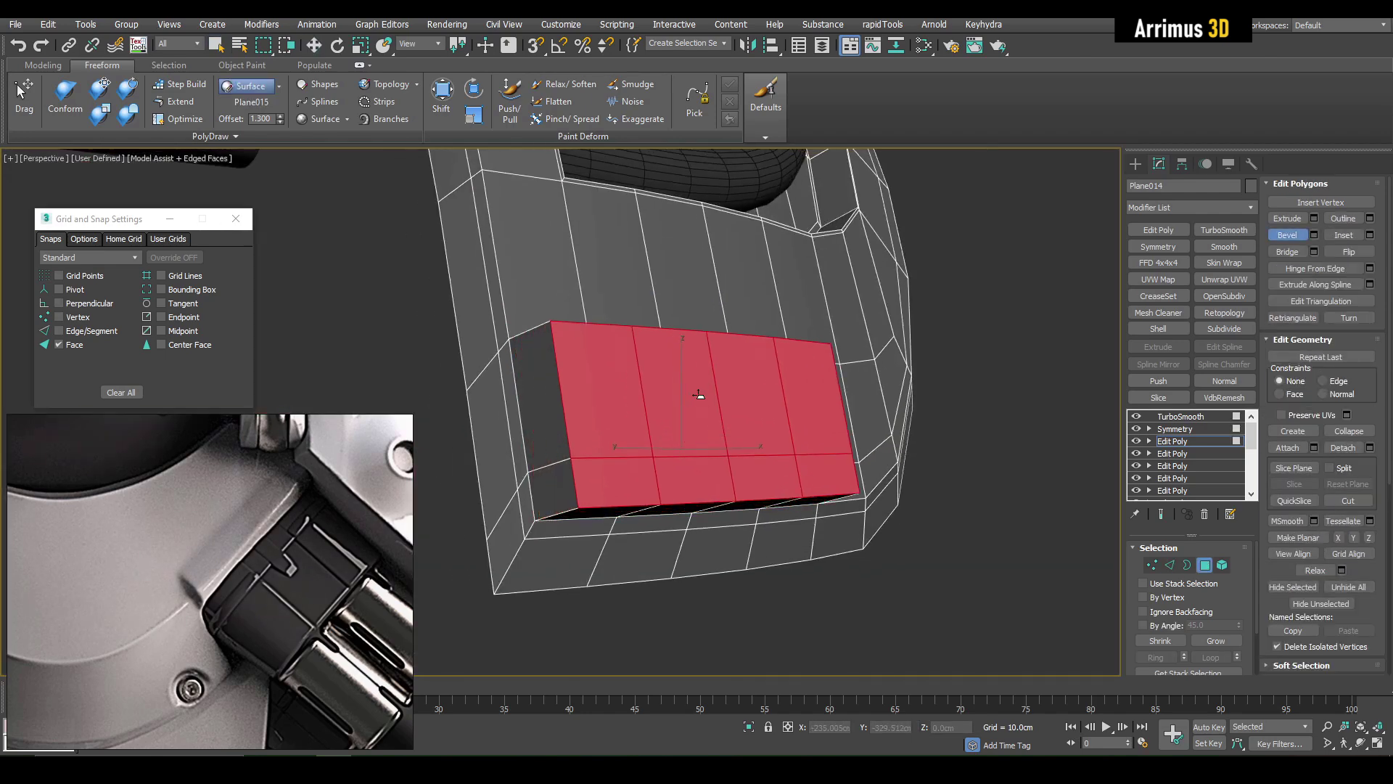
{"action": "right_click", "coordinate": [700, 394]}
Step: Bevel the polygons on the housing's underside inward, shift them slightly, and preview the smoothed result
{"action": "middle_click_drag", "start_coordinate": [699, 395], "coordinate": [653, 348], "text": "alt"}
{"action": "left_click_drag", "start_coordinate": [532, 490], "coordinate": [830, 557]}
{"action": "middle_click_drag", "start_coordinate": [831, 558], "coordinate": [806, 523], "text": "alt"}
{"action": "left_click_drag", "start_coordinate": [806, 501], "coordinate": [814, 485]}
{"action": "middle_click_drag", "start_coordinate": [814, 484], "coordinate": [842, 435]}
{"action": "key", "text": "w"}
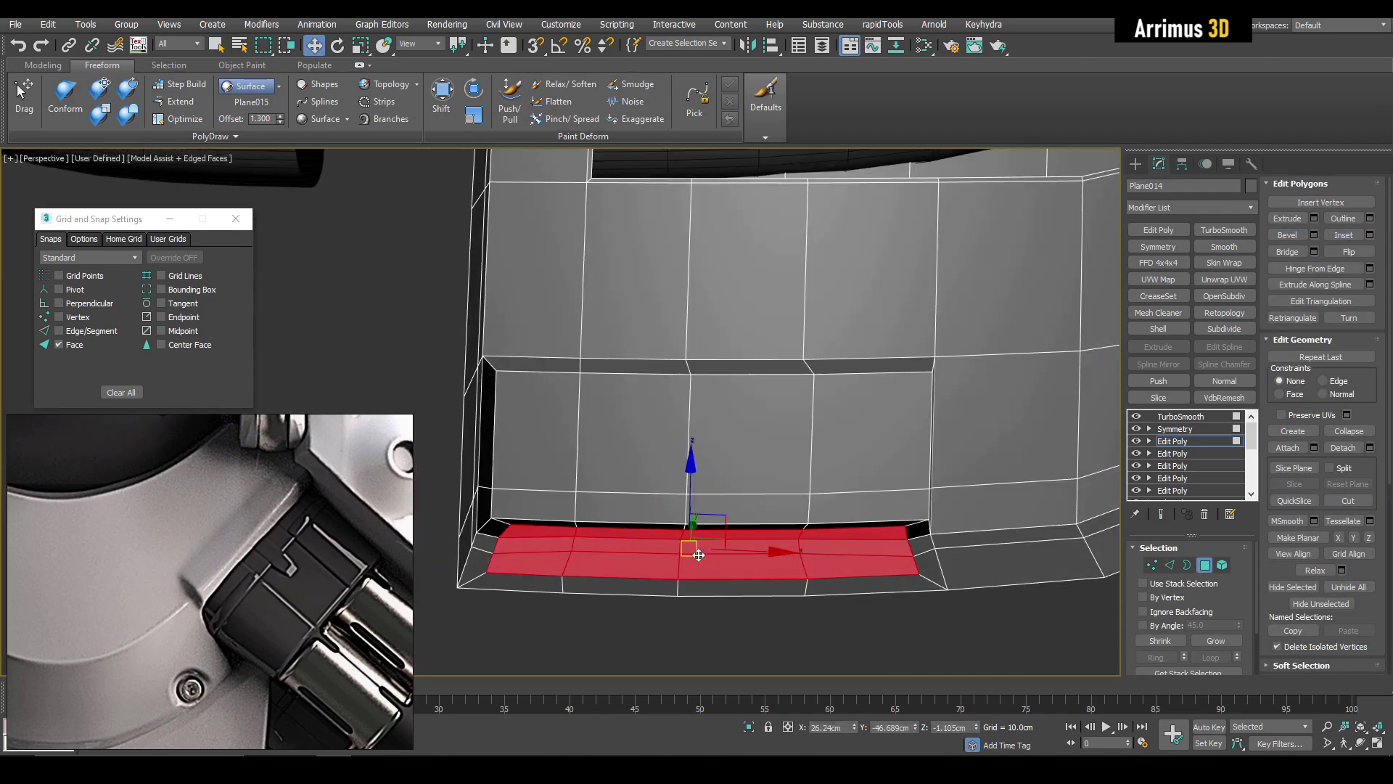
{"action": "left_click_drag", "start_coordinate": [695, 554], "coordinate": [695, 565]}
{"action": "middle_click_drag", "start_coordinate": [695, 565], "coordinate": [755, 523], "text": "alt"}
{"action": "left_click", "coordinate": [1161, 514]}
{"action": "key", "text": "F4"}
{"action": "scroll", "coordinate": [801, 492], "scroll_direction": "down", "scroll_amount": 4}
{"action": "key", "text": "F4"}
{"action": "scroll", "coordinate": [801, 492], "scroll_direction": "down", "scroll_amount": 3}
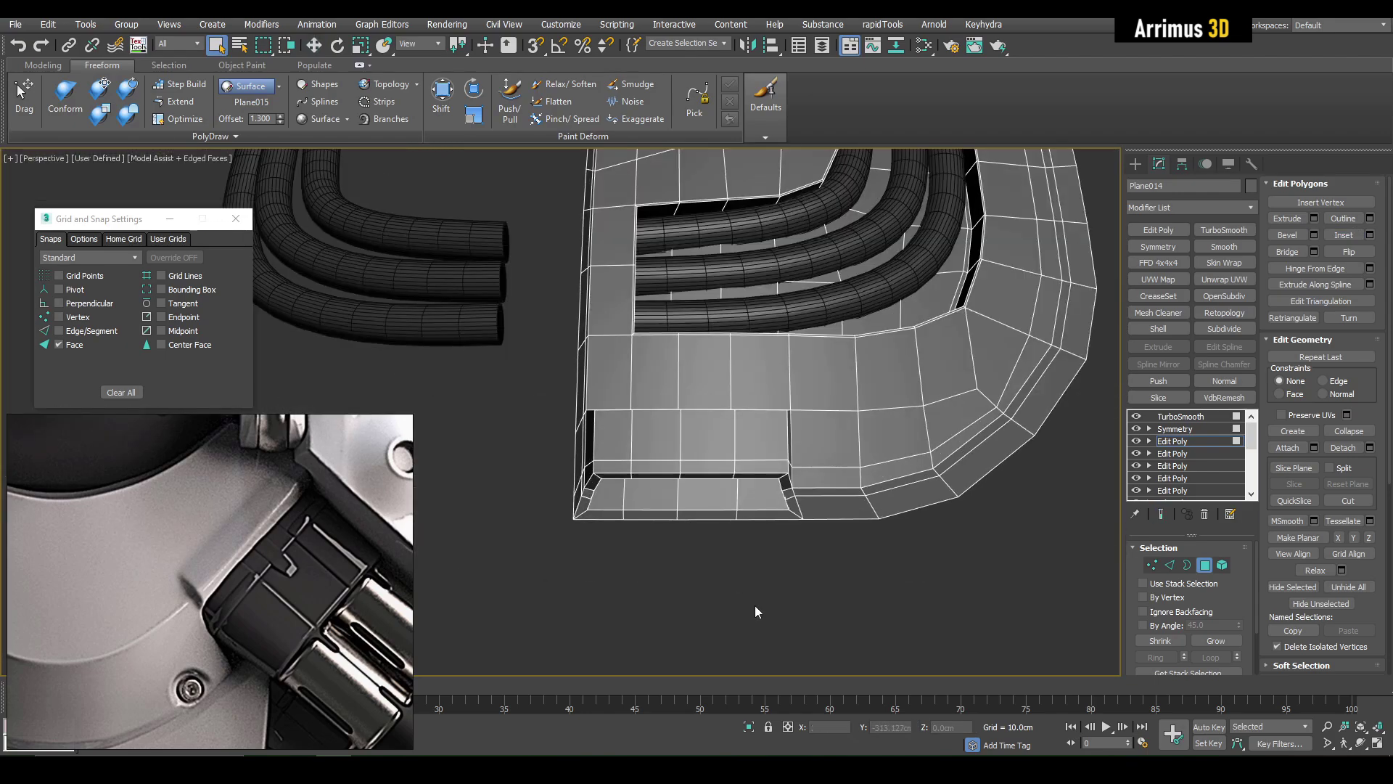
Step: Create a linear shape from the middle edge in the housing's underside recess and select it
{"action": "middle_click_drag", "start_coordinate": [755, 605], "coordinate": [740, 439], "text": "alt"}
{"action": "key", "text": "2"}
{"action": "left_click", "coordinate": [668, 450]}
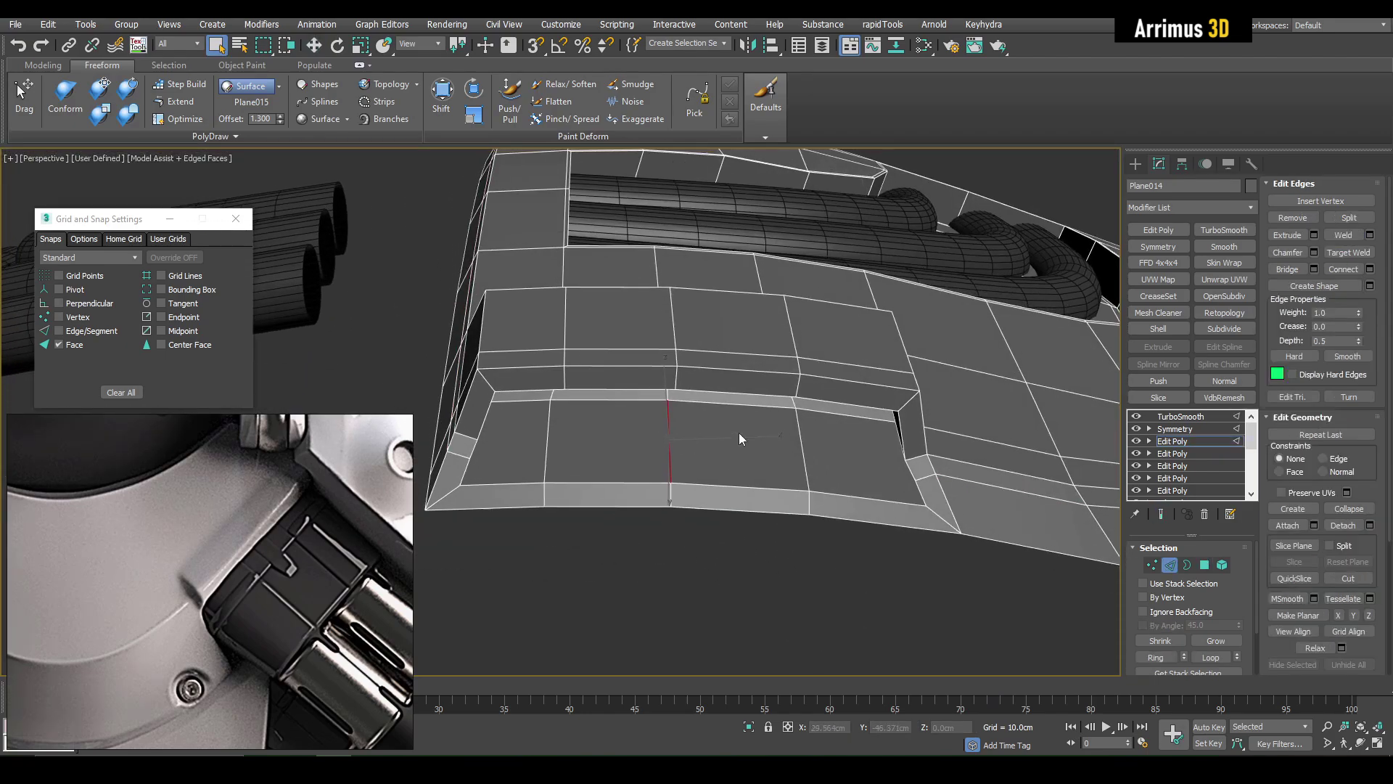
{"action": "left_click", "coordinate": [1369, 287]}
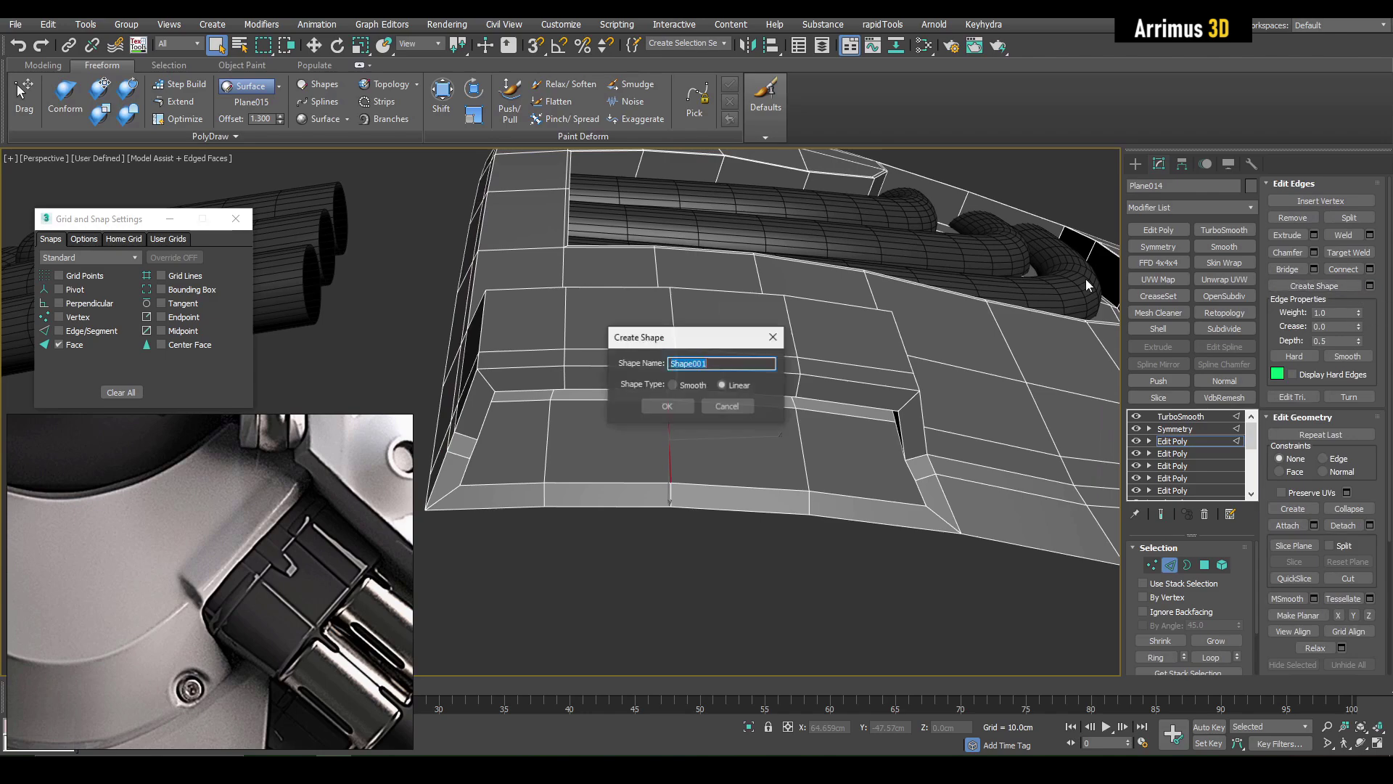
{"action": "left_click", "coordinate": [682, 414]}
{"action": "key", "text": "2"}
{"action": "left_click", "coordinate": [667, 434]}
{"action": "mouse_move", "coordinate": [664, 431]}
{"action": "middle_mouse_down", "text": "alt"}
{"action": "mouse_move", "coordinate": [656, 463]}
{"action": "mouse_move", "coordinate": [665, 407]}
{"action": "middle_mouse_up", "text": "alt"}
{"action": "scroll", "coordinate": [665, 406], "scroll_direction": "down", "scroll_amount": 3}
{"action": "key", "text": "1"}
{"action": "key", "text": "1"}
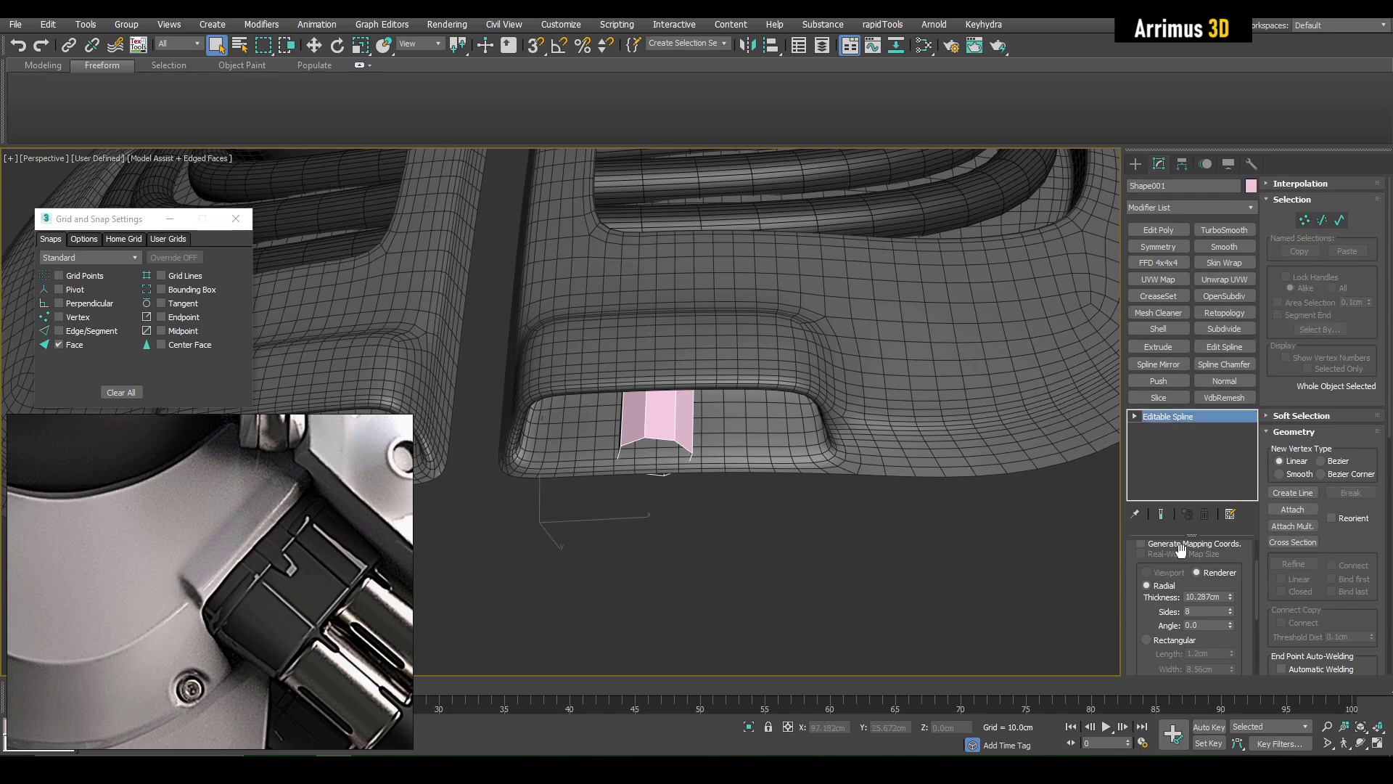
Step: Isolate the new shape in see-through mode and refine its spline with two additional vertices
{"action": "key", "text": "1"}
{"action": "key", "text": "alt+q"}
{"action": "scroll", "coordinate": [762, 444], "scroll_direction": "down", "scroll_amount": 4}
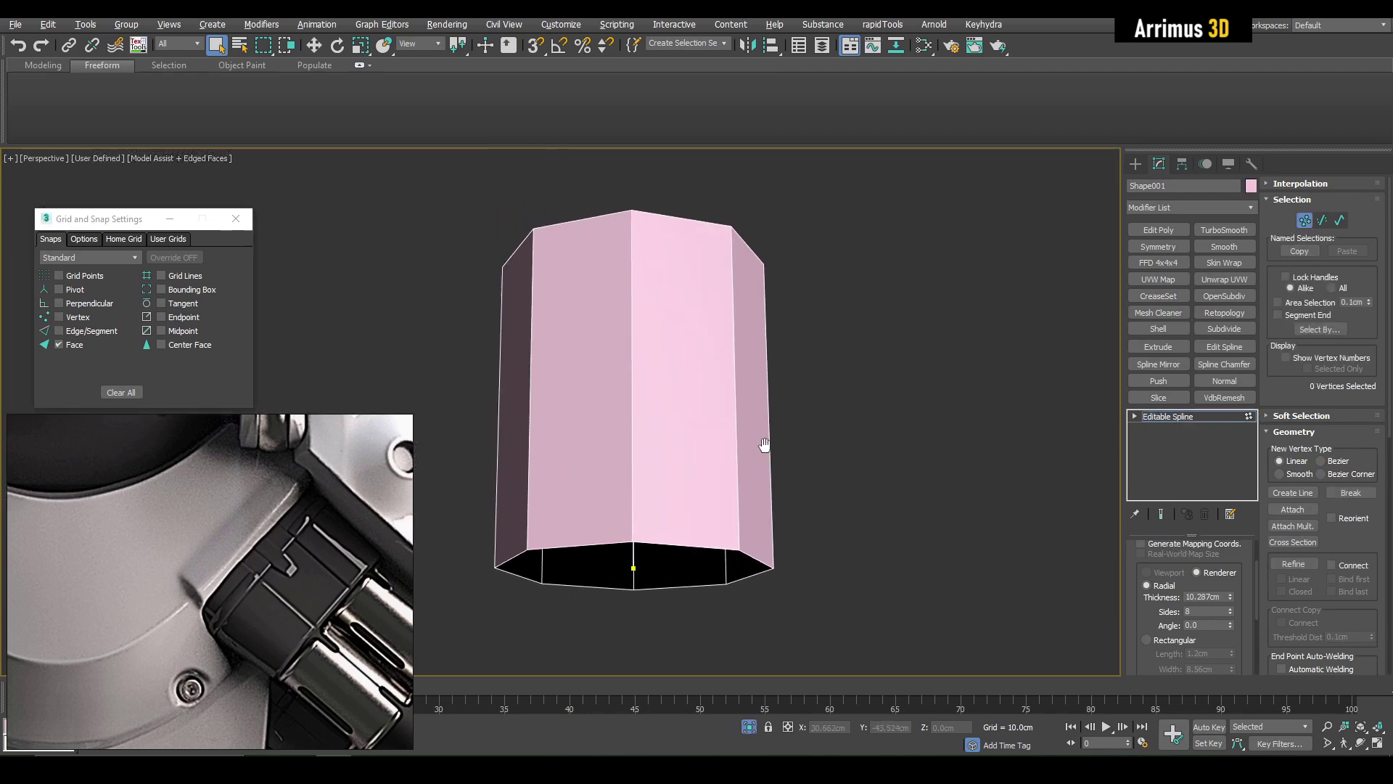
{"action": "key", "text": "alt+x"}
{"action": "middle_click_drag", "start_coordinate": [769, 444], "coordinate": [752, 428], "text": "alt"}
{"action": "scroll", "coordinate": [752, 428], "scroll_direction": "up", "scroll_amount": 2}
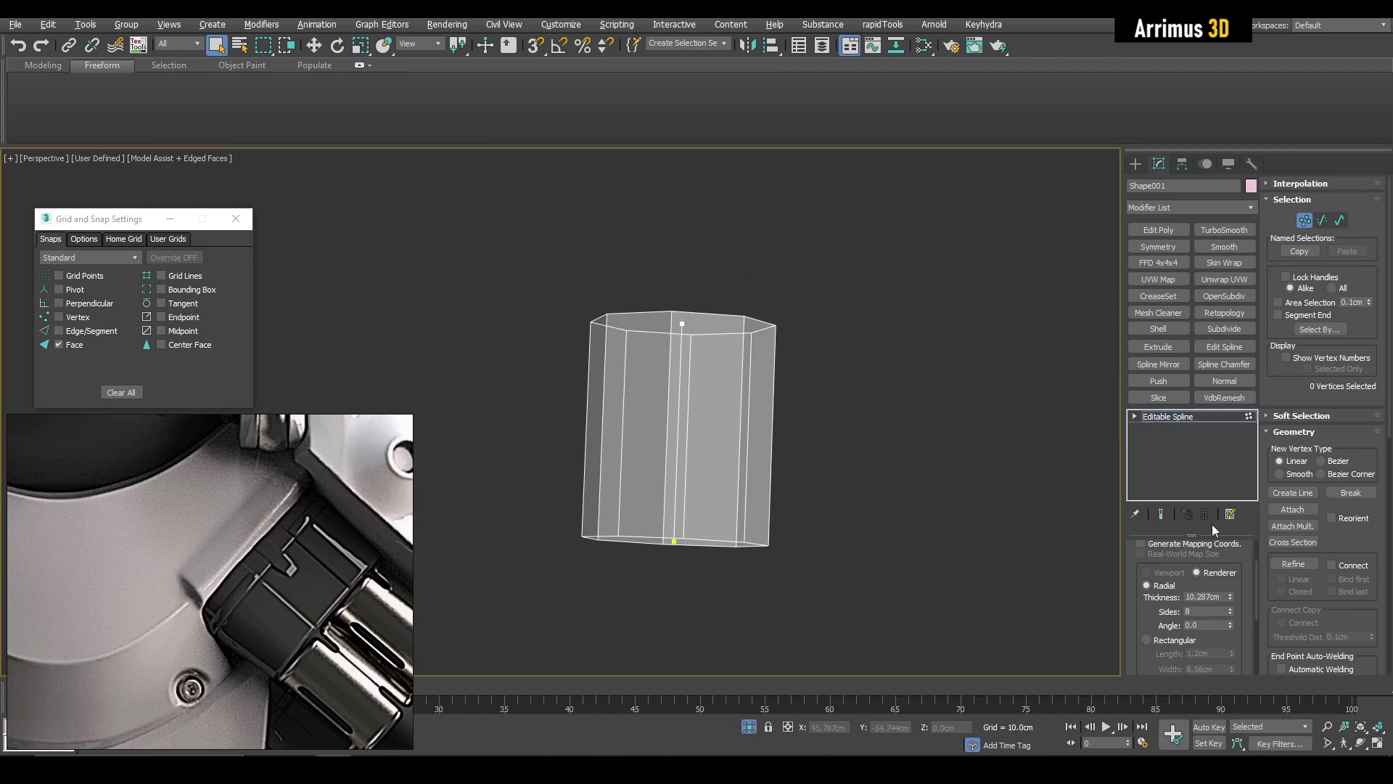
{"action": "left_click", "coordinate": [679, 390]}
{"action": "left_click", "coordinate": [677, 482]}
Step: End isolation and pull the spline's end vertex down well below the plate's housing
{"action": "key", "text": "w"}
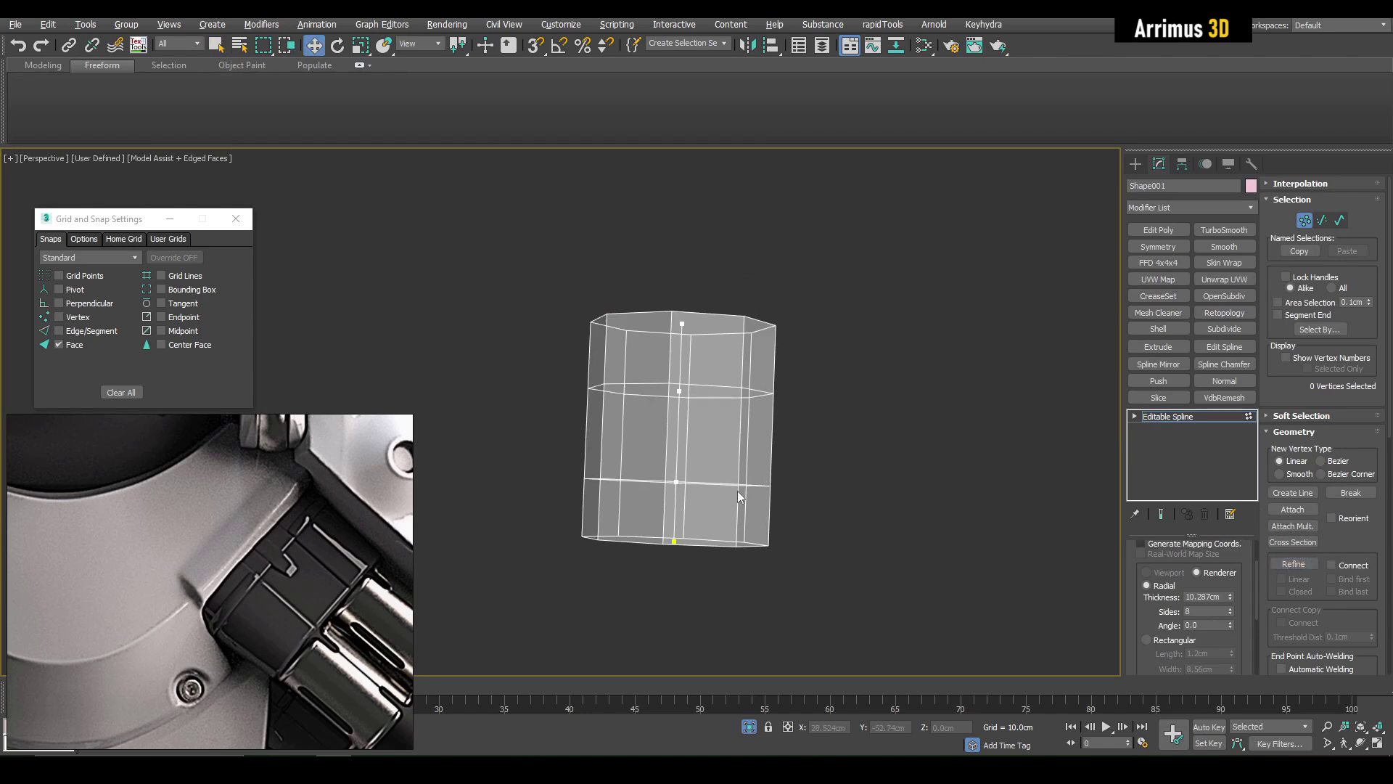
{"action": "left_click", "coordinate": [674, 541]}
{"action": "middle_click_drag", "start_coordinate": [755, 573], "coordinate": [726, 479]}
{"action": "key", "text": "alt+q"}
{"action": "scroll", "coordinate": [772, 482], "scroll_direction": "down", "scroll_amount": 8}
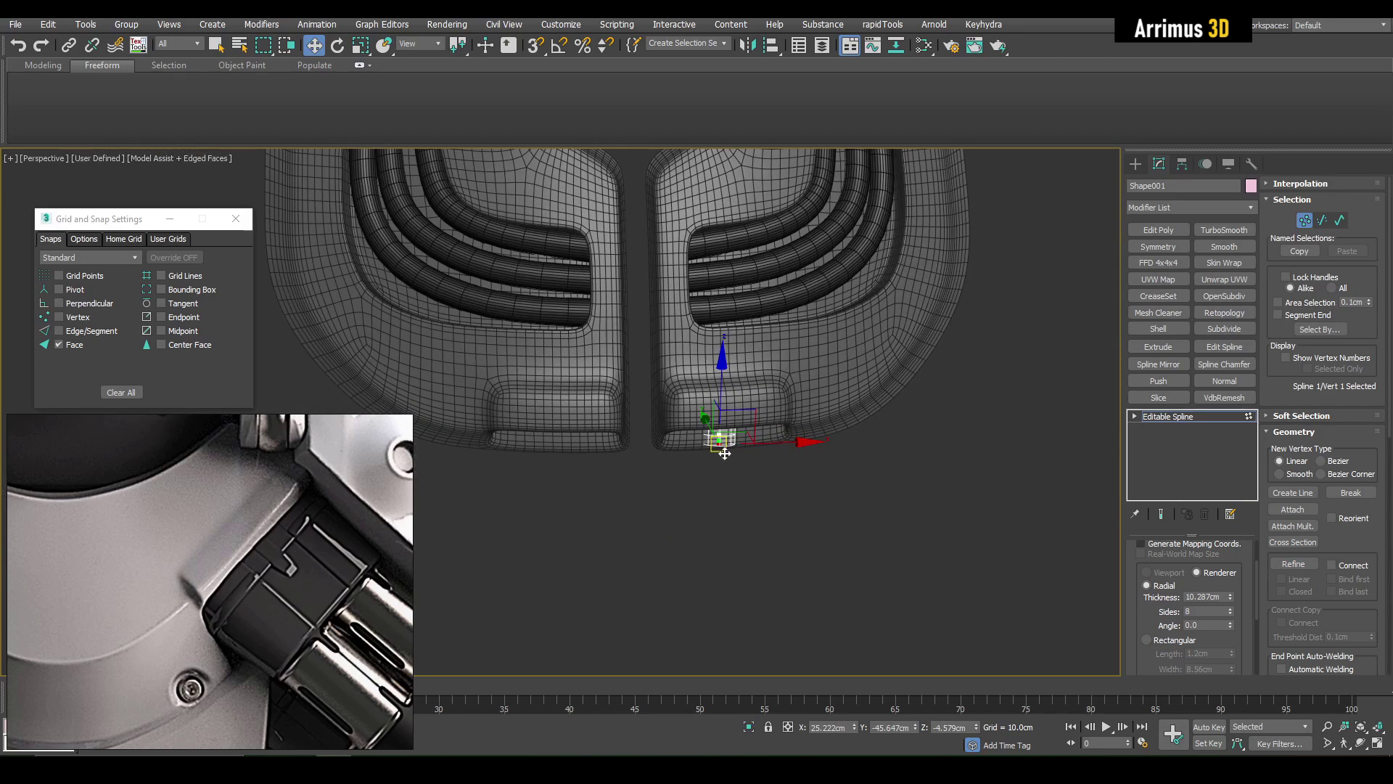
{"action": "left_click_drag", "start_coordinate": [724, 454], "coordinate": [729, 617]}
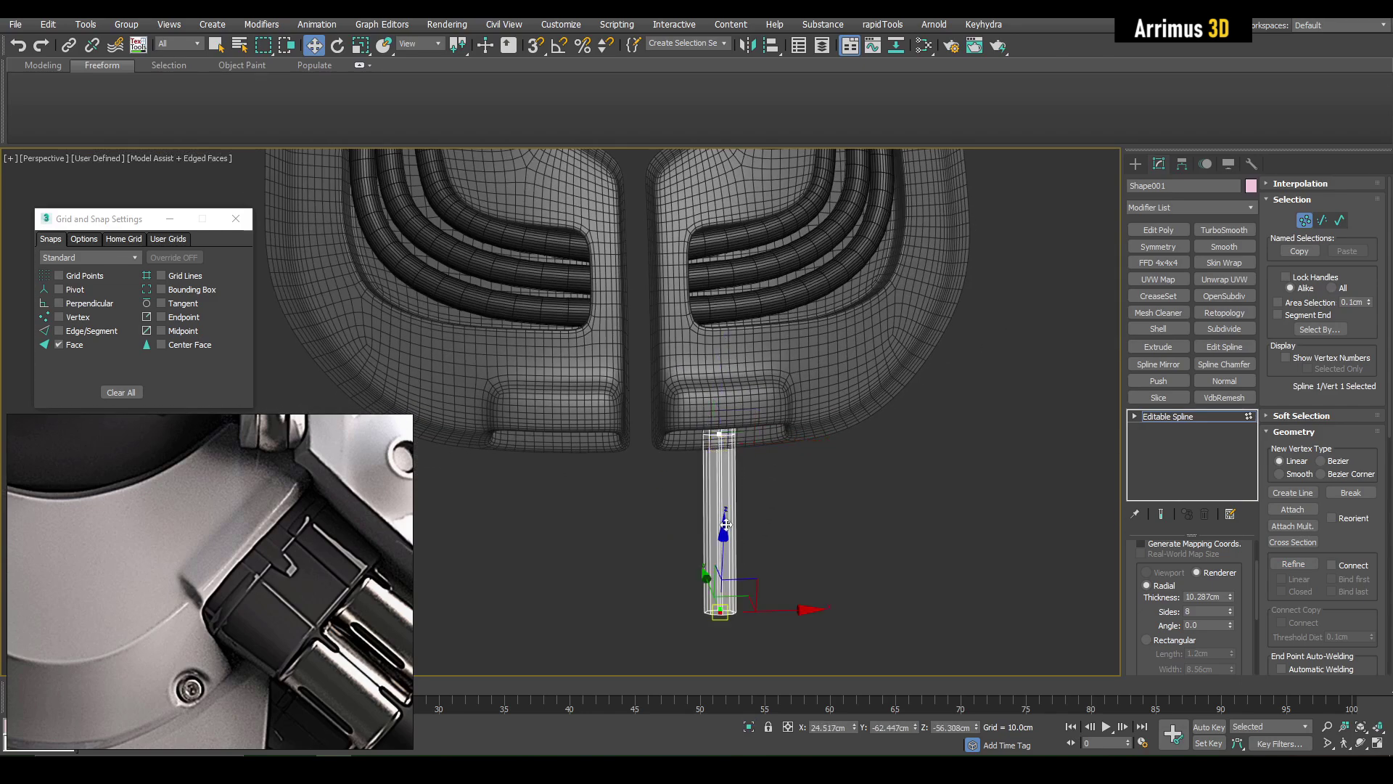
Step: Move the spline's second vertex down to mid-length and offset it in depth to bend the strip below the housing
{"action": "left_click", "coordinate": [717, 438]}
{"action": "left_click_drag", "start_coordinate": [719, 437], "coordinate": [720, 513]}
{"action": "middle_click_drag", "start_coordinate": [726, 513], "coordinate": [608, 485], "text": "alt"}
{"action": "left_click_drag", "start_coordinate": [582, 484], "coordinate": [566, 479]}
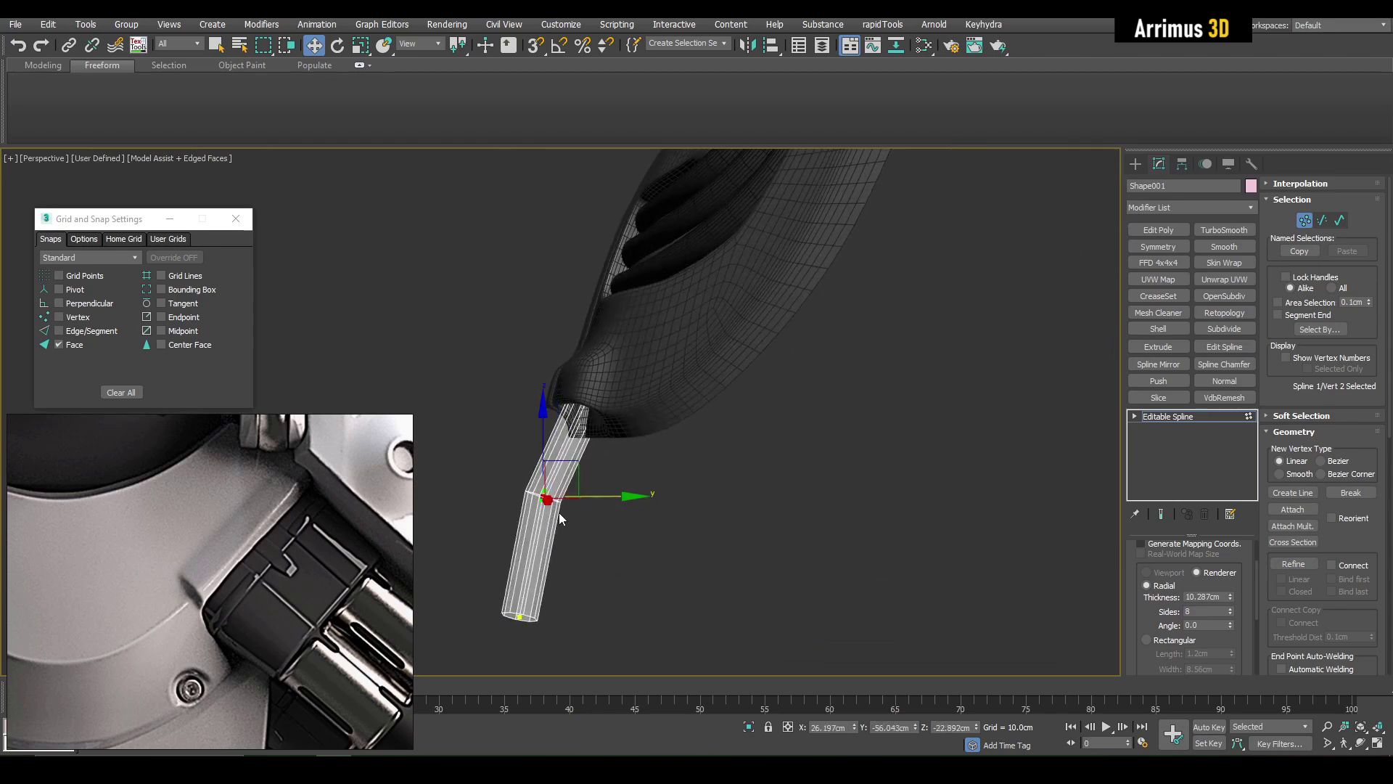
{"action": "middle_click_drag", "start_coordinate": [564, 562], "coordinate": [731, 558], "text": "alt"}
{"action": "scroll", "coordinate": [757, 545], "scroll_direction": "up", "scroll_amount": 3}
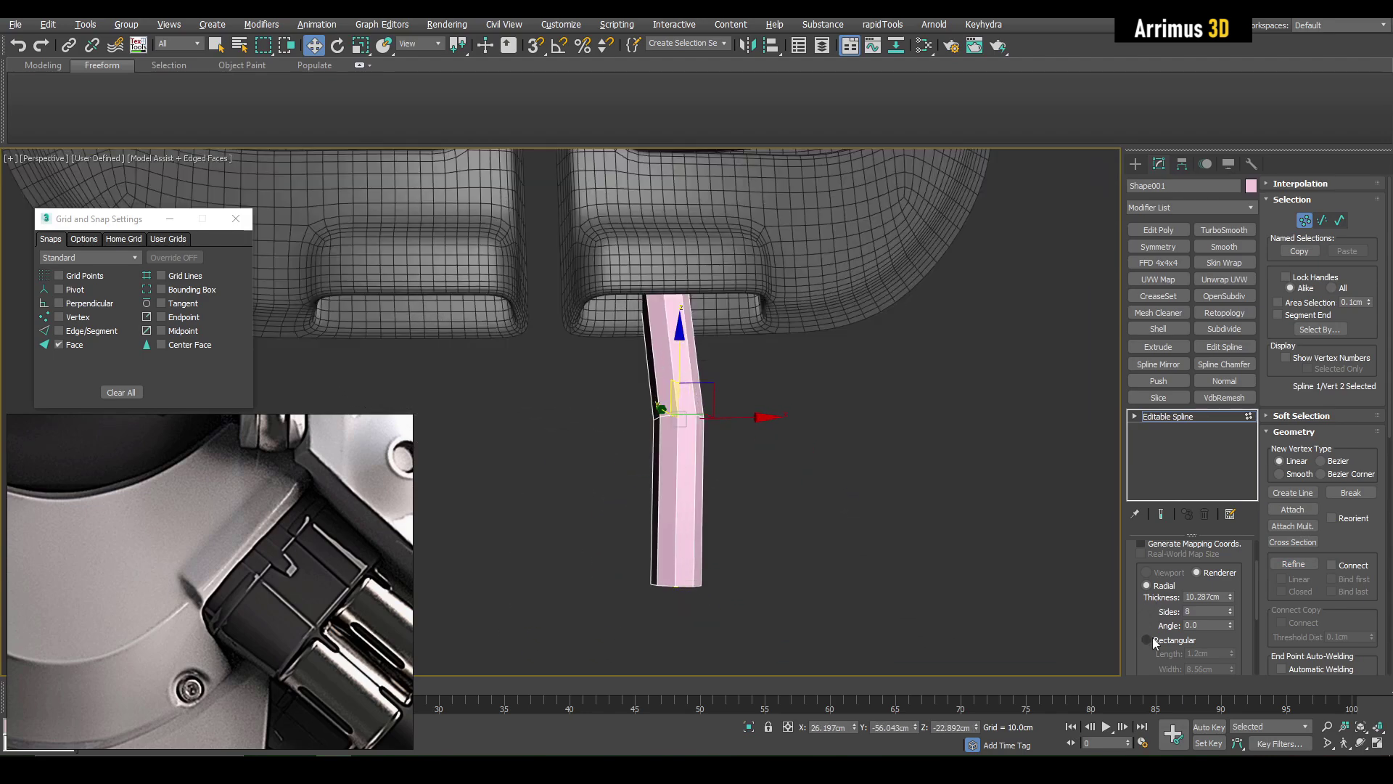
Step: Switch the spline's rendering to Rectangular and adjust its length and width to form a flat, wide strap
{"action": "left_click", "coordinate": [1148, 640]}
{"action": "middle_click_drag", "start_coordinate": [925, 577], "coordinate": [831, 451], "text": "alt"}
{"action": "scroll", "coordinate": [1225, 606], "scroll_direction": "down", "scroll_amount": 1}
{"action": "left_click_drag", "start_coordinate": [1232, 604], "coordinate": [1232, 595]}
{"action": "left_click_drag", "start_coordinate": [1232, 622], "coordinate": [1214, 413]}
{"action": "middle_click_drag", "start_coordinate": [893, 371], "coordinate": [871, 464], "text": "alt"}
Step: Adjust the strap's lower vertex position and fine-tune its rectangular size to fit the housing opening
{"action": "left_click", "coordinate": [690, 538]}
{"action": "left_click_drag", "start_coordinate": [720, 525], "coordinate": [735, 530]}
{"action": "middle_click_drag", "start_coordinate": [735, 530], "coordinate": [764, 493], "text": "alt"}
{"action": "left_click_drag", "start_coordinate": [1232, 633], "coordinate": [1231, 623]}
{"action": "middle_click_drag", "start_coordinate": [857, 457], "coordinate": [917, 400], "text": "alt"}
{"action": "scroll", "coordinate": [814, 463], "scroll_direction": "down", "scroll_amount": 3}
Step: Add an Edit Poly modifier to the strap and shape its lengthwise edges into parallel grooves
{"action": "key", "text": "1"}
{"action": "key", "text": "q"}
{"action": "left_click", "coordinate": [1159, 230]}
{"action": "key", "text": "2"}
{"action": "left_click", "coordinate": [768, 349]}
Step: Give the grooved strap a near-black object color and mirror it to the other plate with a Symmetry modifier on X
{"action": "left_click", "coordinate": [1251, 186]}
{"action": "left_click", "coordinate": [756, 372]}
{"action": "left_click", "coordinate": [755, 419]}
{"action": "key", "text": "2"}
{"action": "left_click", "coordinate": [1159, 246]}
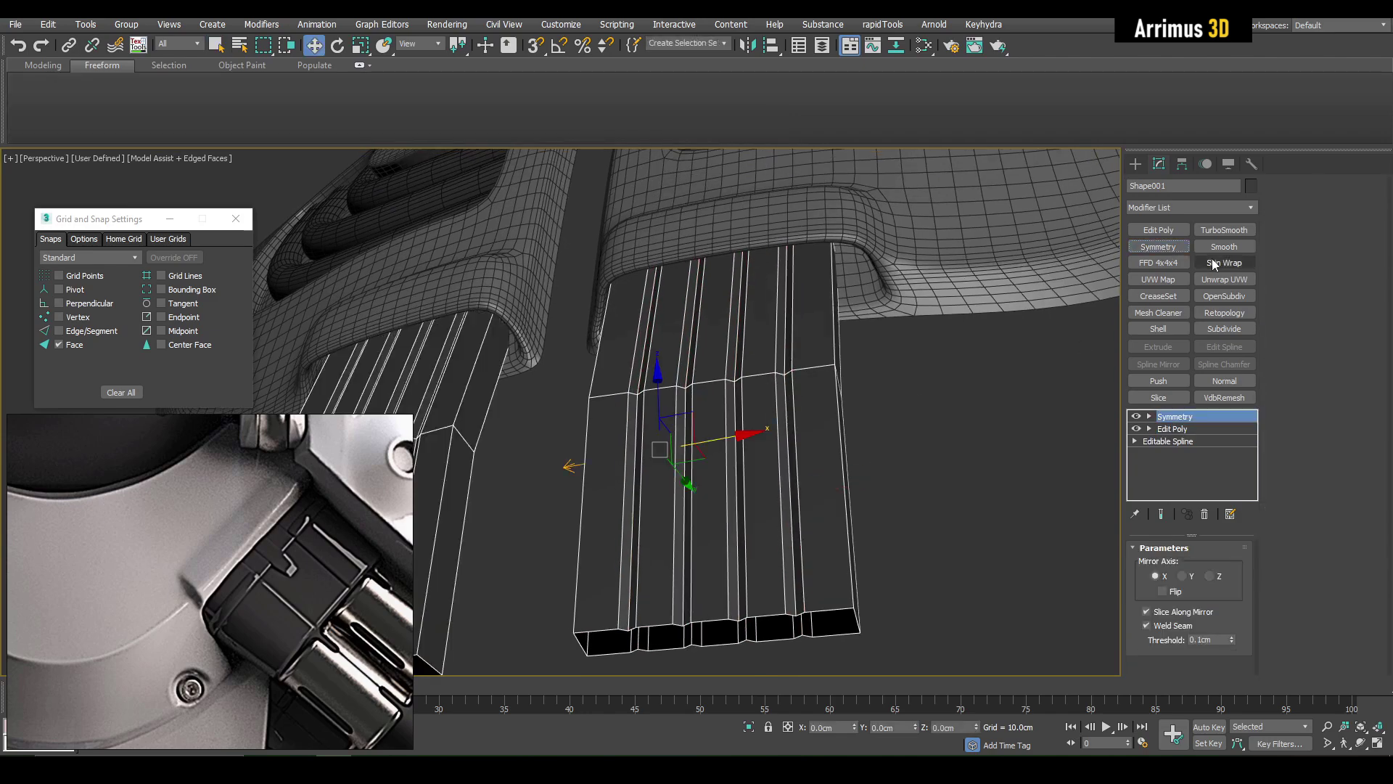
Step: Add a TurboSmooth modifier to the mirrored straps, raise its iterations by one, and inspect them against the plates
{"action": "left_click", "coordinate": [1224, 230]}
{"action": "left_click", "coordinate": [1236, 570]}
{"action": "key", "text": "F4"}
{"action": "middle_click_drag", "start_coordinate": [820, 465], "coordinate": [881, 490], "text": "alt"}
{"action": "scroll", "coordinate": [881, 490], "scroll_direction": "down", "scroll_amount": 5}
{"action": "scroll", "coordinate": [808, 476], "scroll_direction": "up", "scroll_amount": 3}
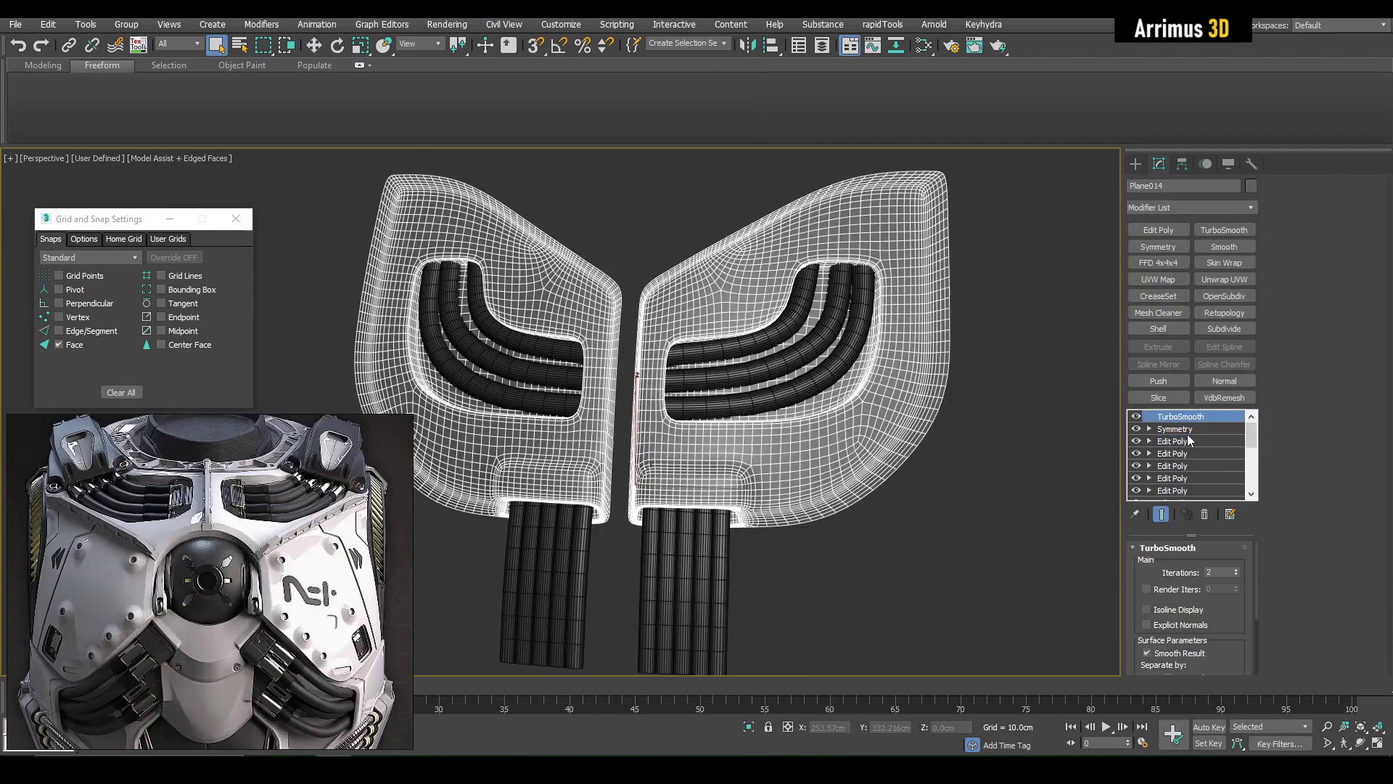
Step: Select the polygon loop running just inside the outer border of the unmirrored armor plate
{"action": "key", "text": "grave"}
{"action": "scroll", "coordinate": [871, 491], "scroll_direction": "up", "scroll_amount": 5}
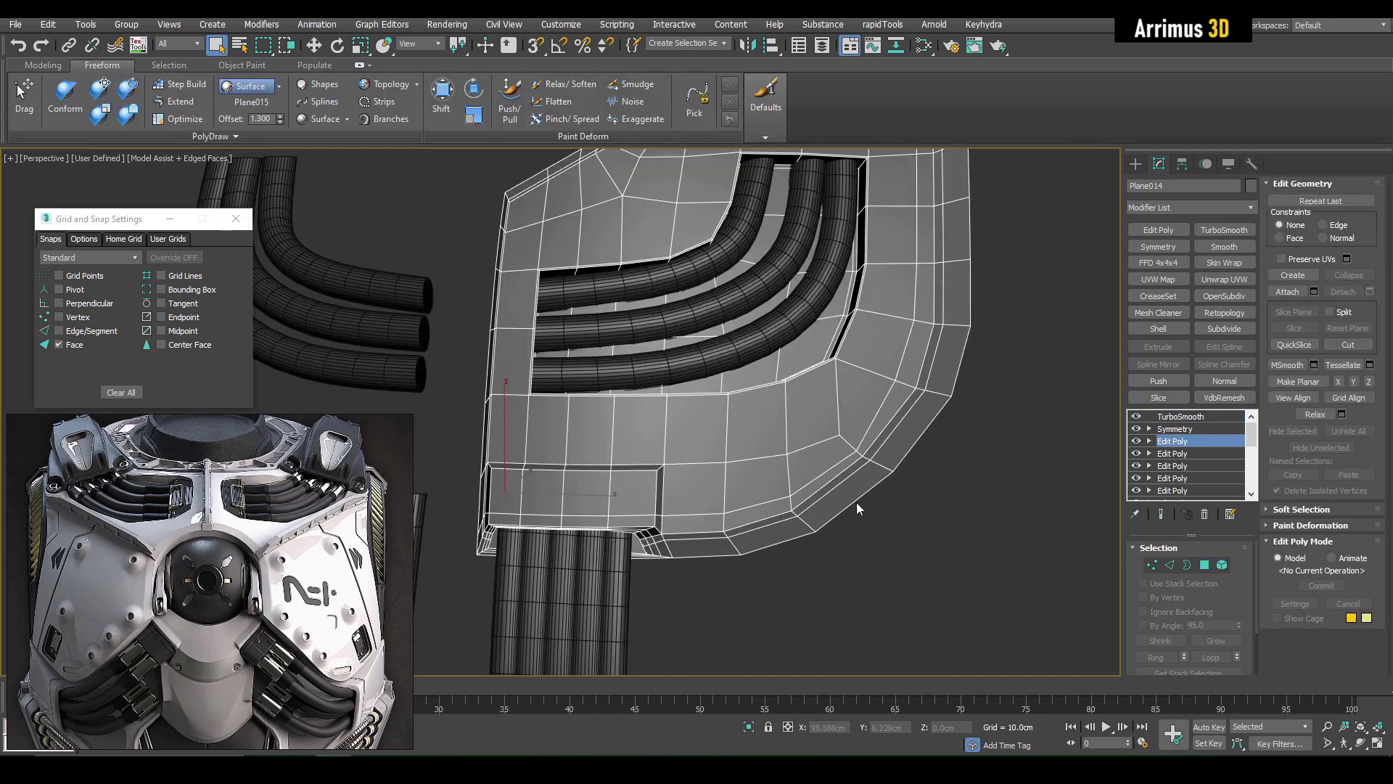
{"action": "middle_click_drag", "start_coordinate": [856, 502], "coordinate": [803, 526], "text": "alt"}
{"action": "key", "text": "1"}
{"action": "key", "text": "4"}
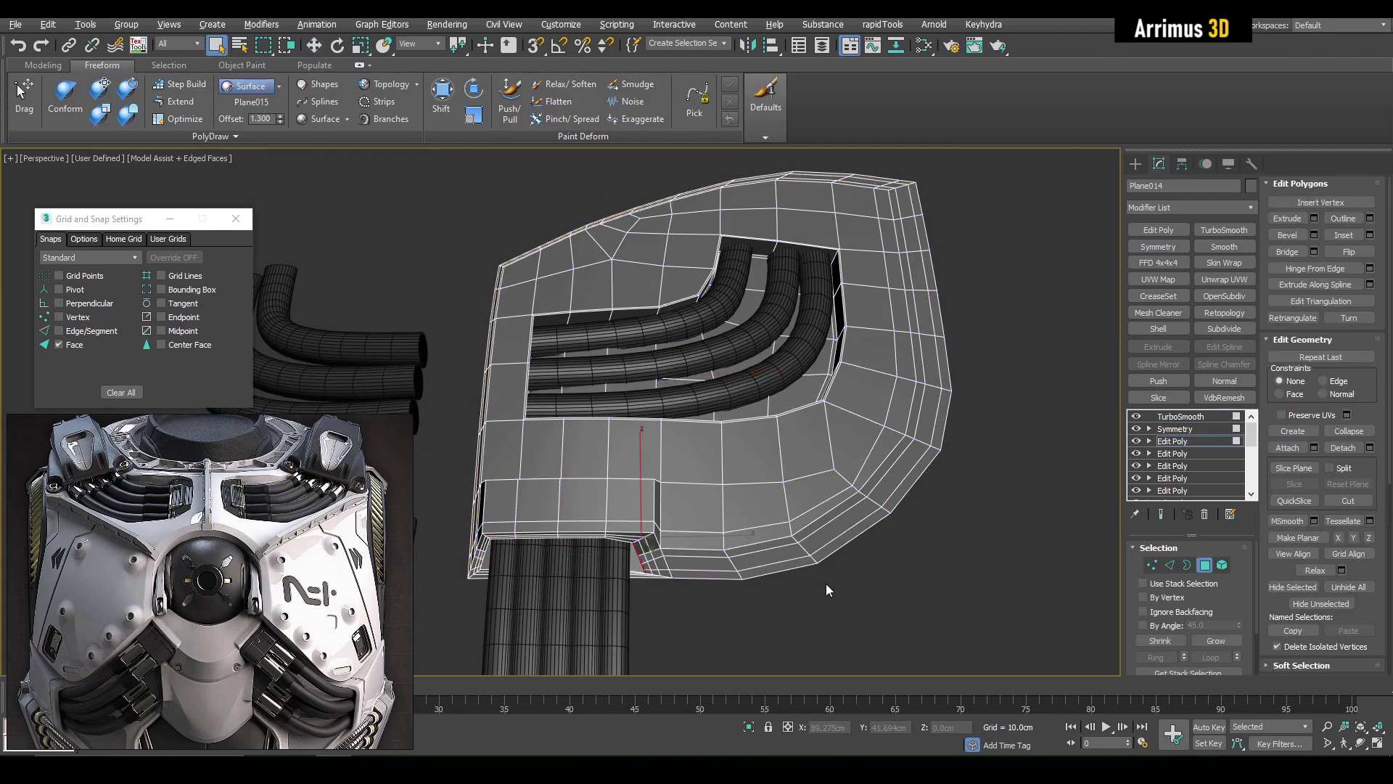
{"action": "left_click", "coordinate": [807, 548], "text": "shift"}
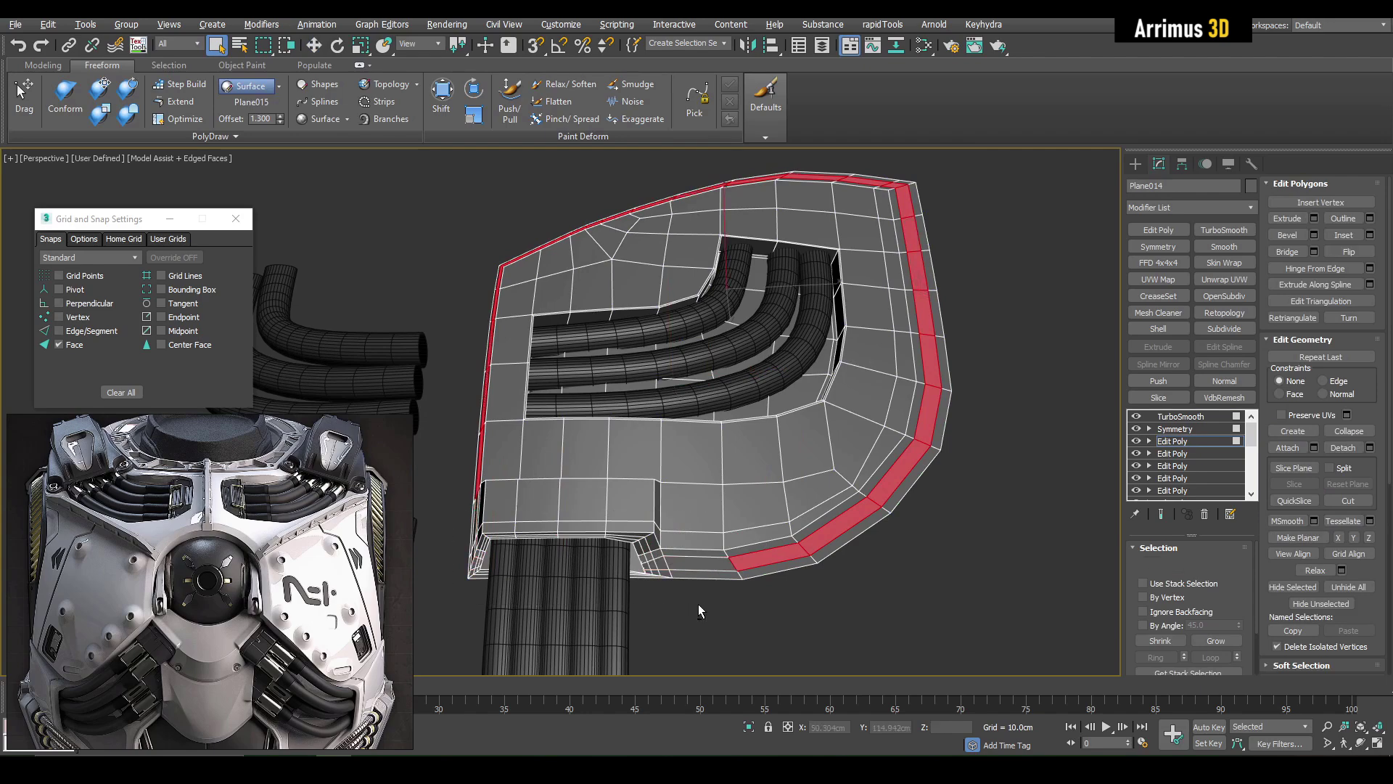
Step: Bevel the selected border strip by Local Normal to form a narrow groove around the plate
{"action": "middle_click_drag", "start_coordinate": [699, 605], "coordinate": [721, 548], "text": "alt"}
{"action": "scroll", "coordinate": [537, 442], "scroll_direction": "up", "scroll_amount": 5}
{"action": "middle_click_drag", "start_coordinate": [537, 443], "coordinate": [698, 422]}
{"action": "key", "text": "ctrl+shift+b"}
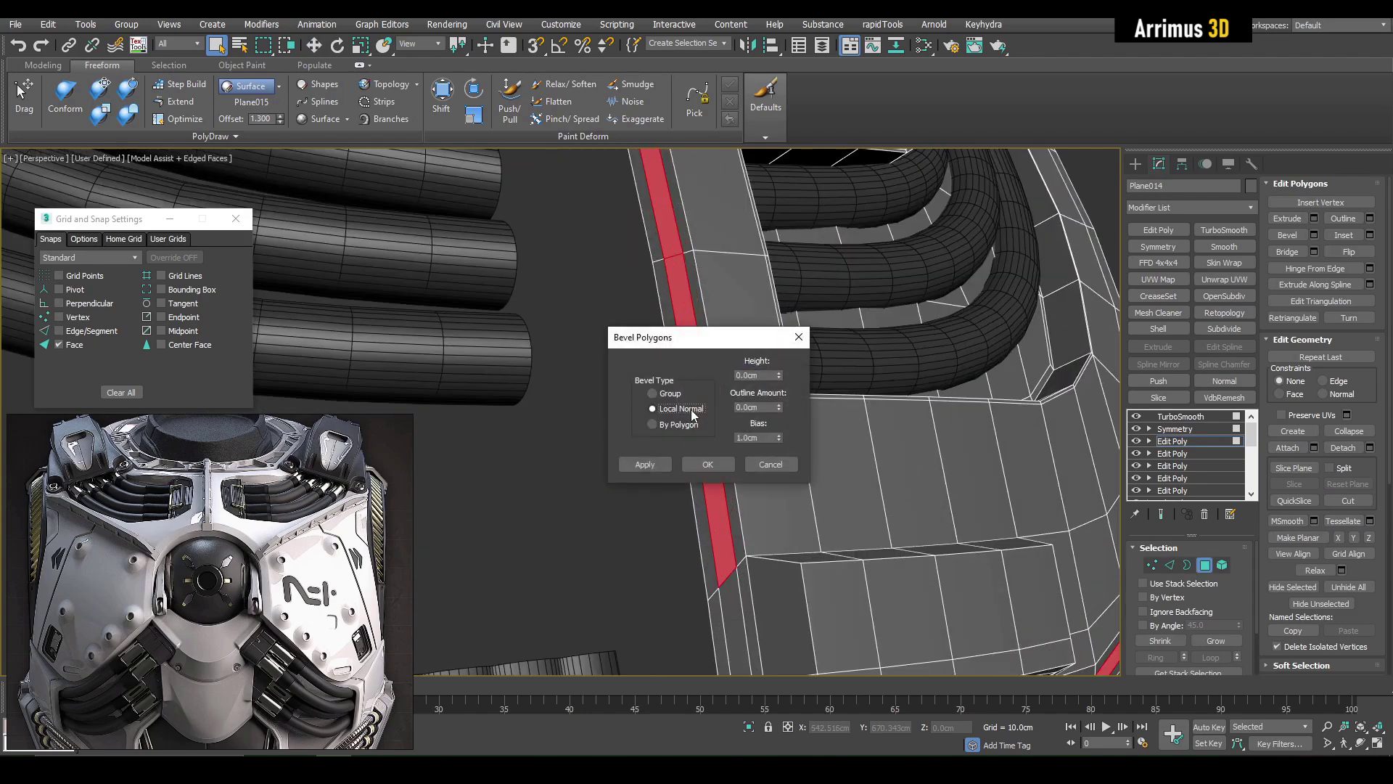
{"action": "left_click", "coordinate": [709, 470]}
{"action": "mouse_move", "coordinate": [709, 471]}
{"action": "middle_mouse_down", "text": "alt"}
{"action": "mouse_move", "coordinate": [689, 480]}
{"action": "mouse_move", "coordinate": [704, 456]}
{"action": "middle_mouse_up", "text": "alt"}
{"action": "scroll", "coordinate": [701, 370], "scroll_direction": "up", "scroll_amount": 3}
Step: Ring-select the edges across the groove floor and connect them into a center edge loop
{"action": "key", "text": "2"}
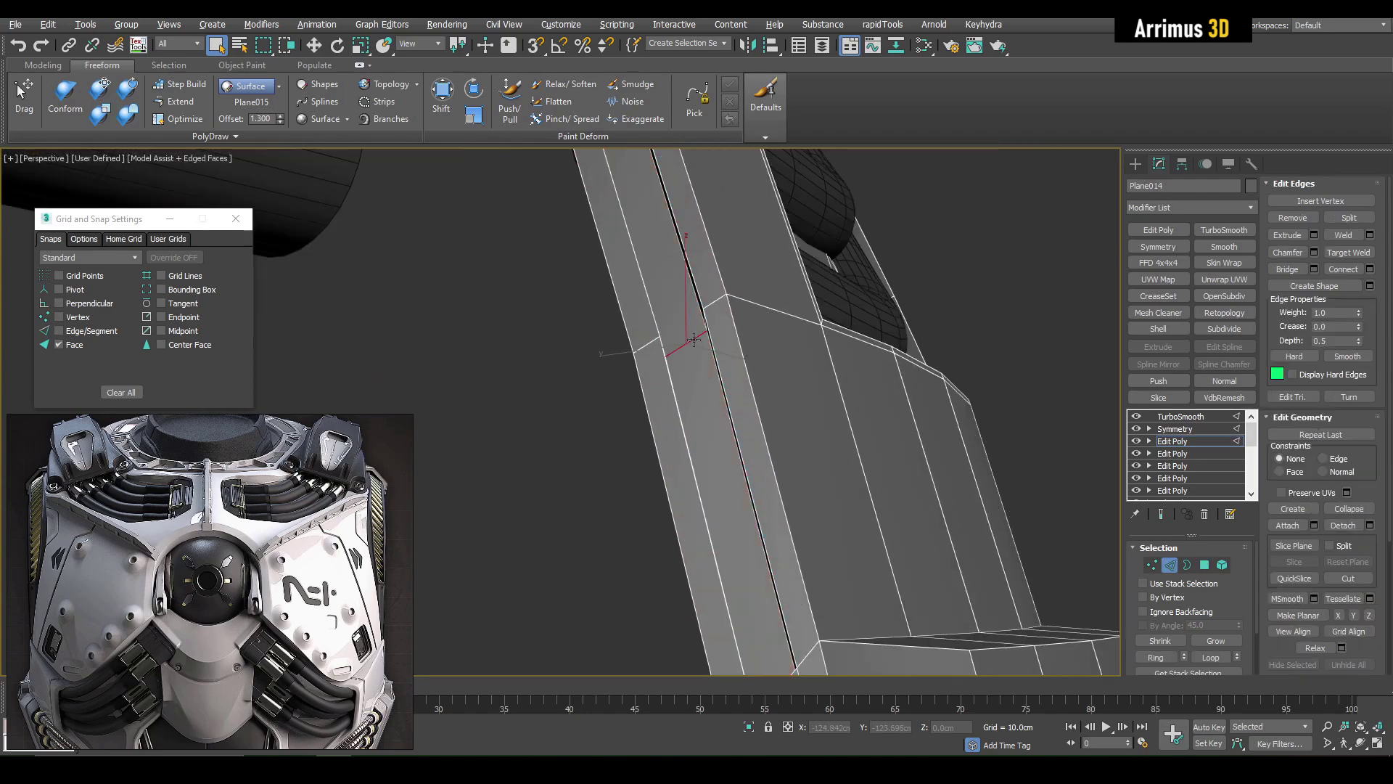
{"action": "key", "text": "alt+r"}
{"action": "key", "text": "ctrl+shift+e"}
{"action": "left_click", "coordinate": [706, 421]}
{"action": "scroll", "coordinate": [804, 501], "scroll_direction": "down", "scroll_amount": 5}
{"action": "middle_click_drag", "start_coordinate": [804, 511], "coordinate": [746, 521], "text": "alt"}
{"action": "scroll", "coordinate": [746, 521], "scroll_direction": "up", "scroll_amount": 4}
{"action": "middle_click_drag", "start_coordinate": [589, 326], "coordinate": [673, 489]}
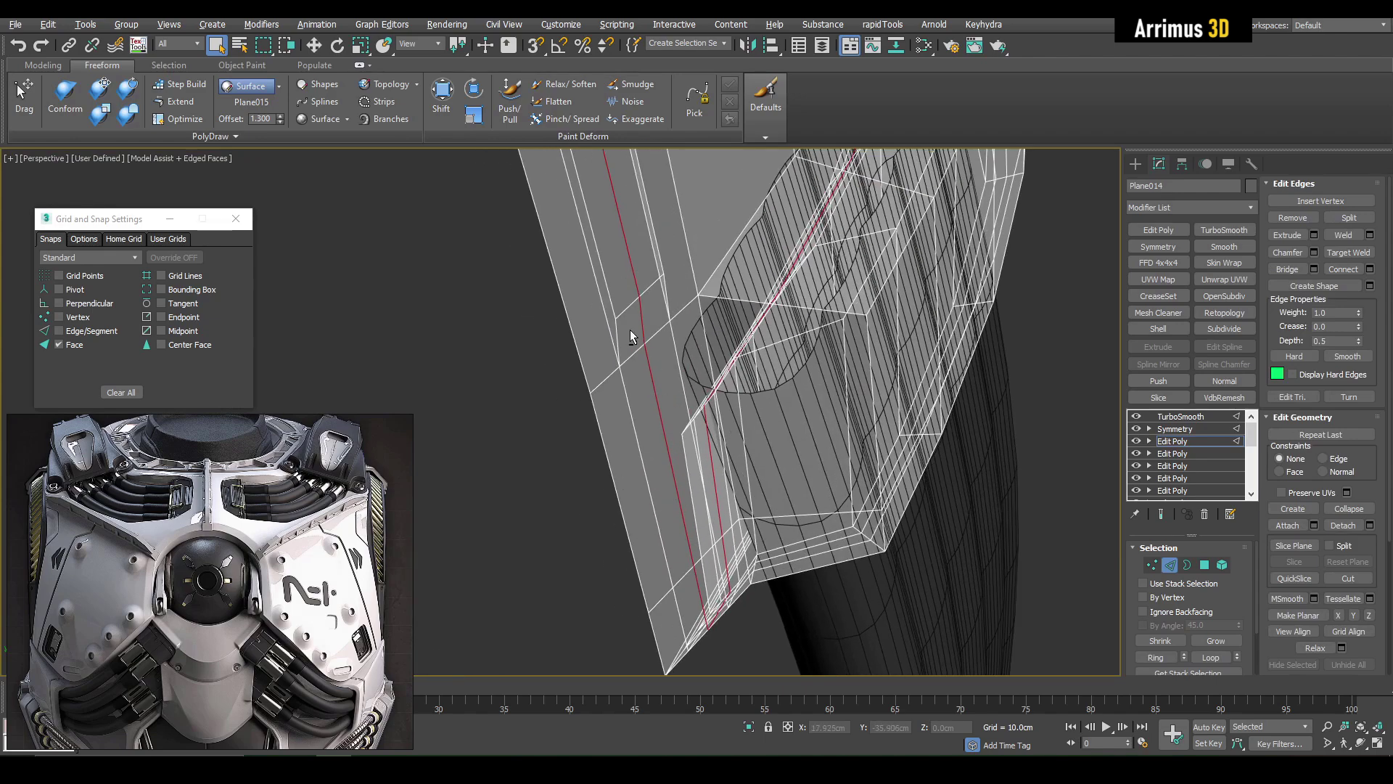
Step: Deselect the loop edges around the lower housing and create a spline shape from the remaining groove edges
{"action": "middle_click_drag", "start_coordinate": [825, 623], "coordinate": [521, 447], "text": "alt"}
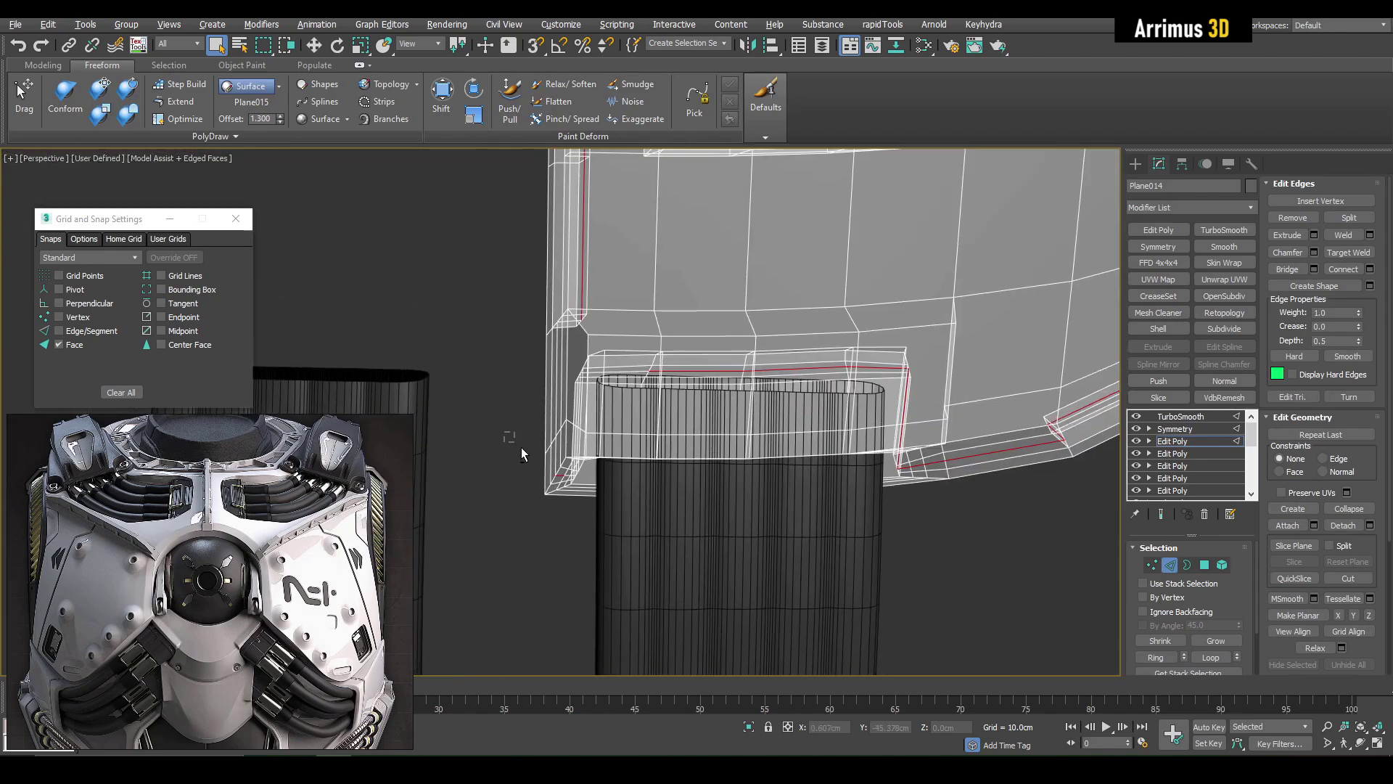
{"action": "left_click_drag", "start_coordinate": [968, 544], "coordinate": [968, 544], "text": "alt"}
{"action": "middle_click_drag", "start_coordinate": [962, 453], "coordinate": [713, 472]}
{"action": "left_click_drag", "start_coordinate": [742, 472], "coordinate": [742, 472], "text": "alt"}
{"action": "middle_click_drag", "start_coordinate": [742, 471], "coordinate": [889, 436], "text": "alt"}
{"action": "left_click", "coordinate": [1334, 287]}
{"action": "left_click", "coordinate": [864, 352]}
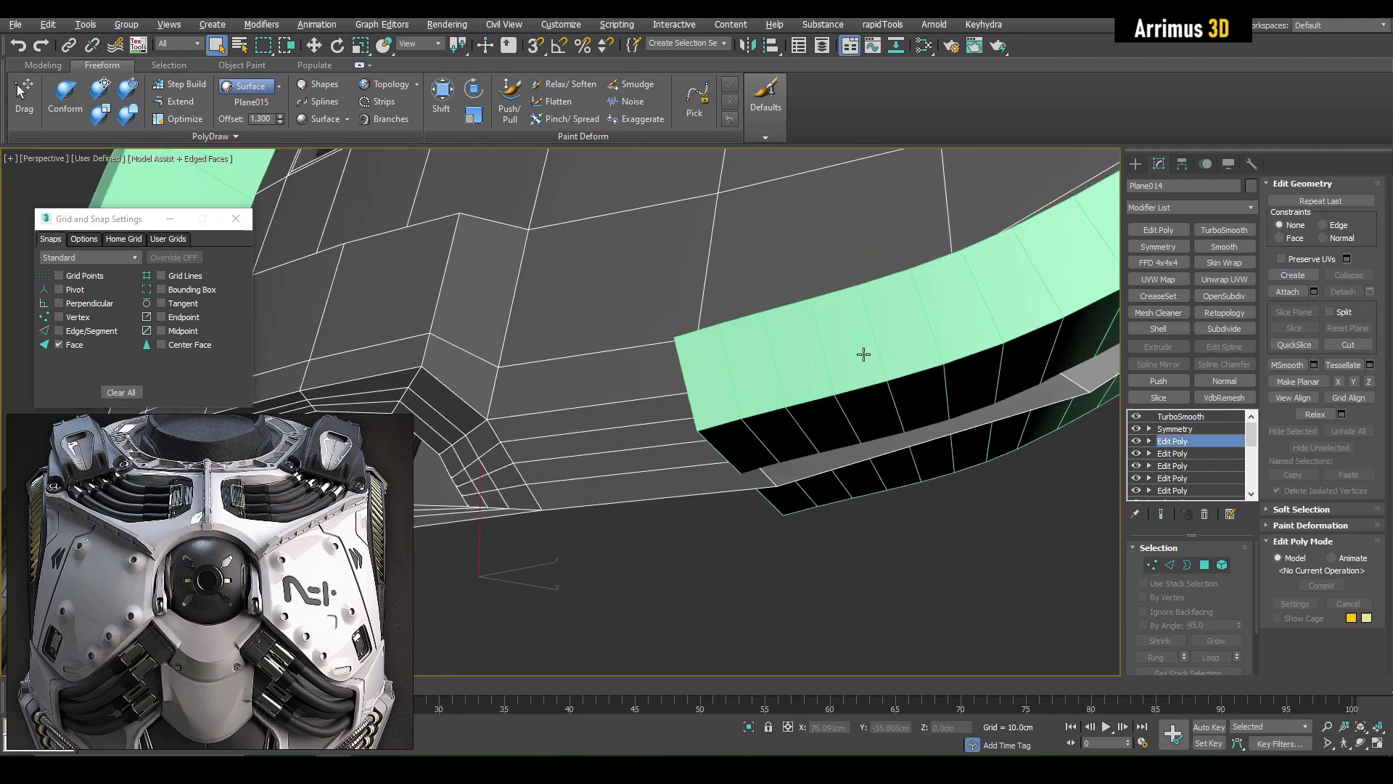
Step: Switch the groove spline to a radial cross-section and reduce its thickness to 4.526 cm
{"action": "left_click", "coordinate": [1150, 575]}
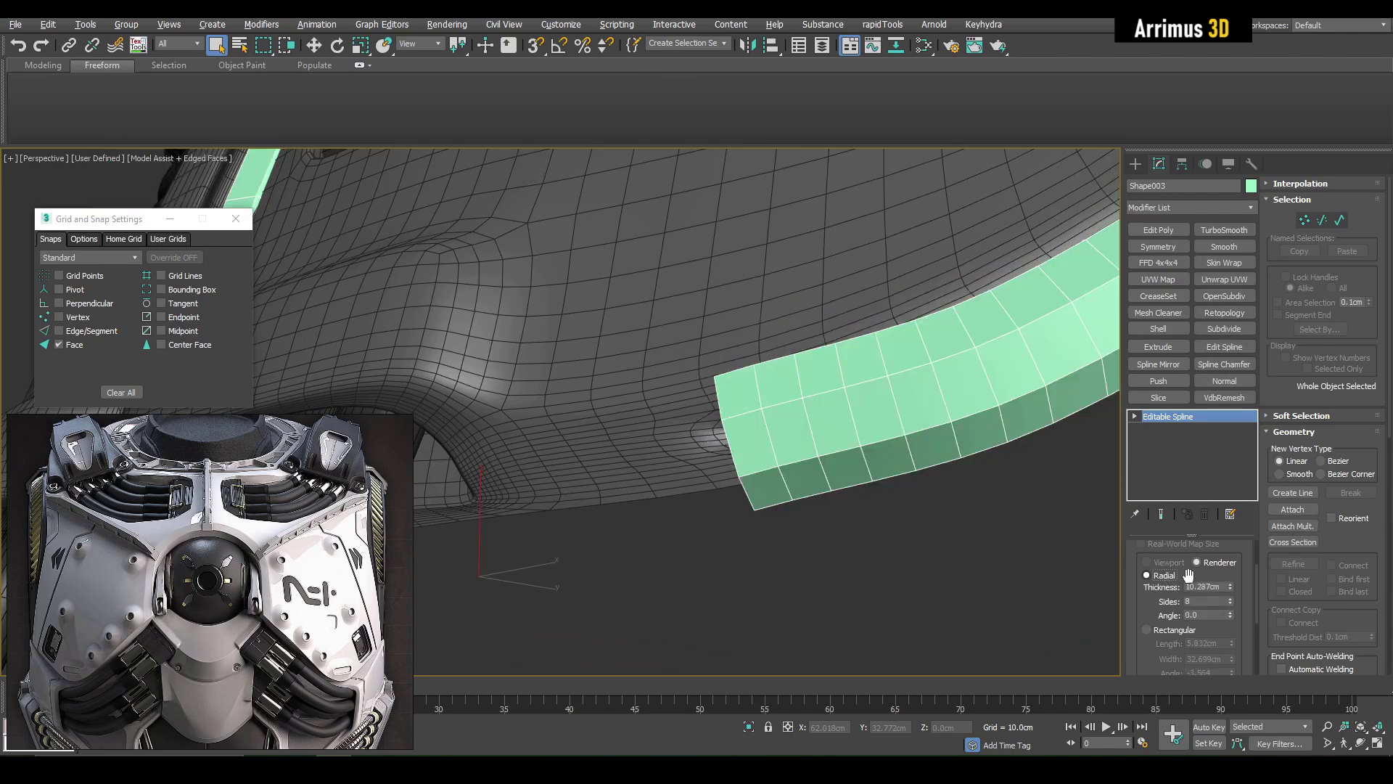
{"action": "left_click_drag", "start_coordinate": [1230, 584], "coordinate": [1228, 623]}
{"action": "scroll", "coordinate": [901, 514], "scroll_direction": "down", "scroll_amount": 5}
{"action": "middle_click_drag", "start_coordinate": [902, 514], "coordinate": [952, 501], "text": "alt"}
{"action": "scroll", "coordinate": [826, 518], "scroll_direction": "up", "scroll_amount": 1}
{"action": "scroll", "coordinate": [826, 517], "scroll_direction": "up", "scroll_amount": 6}
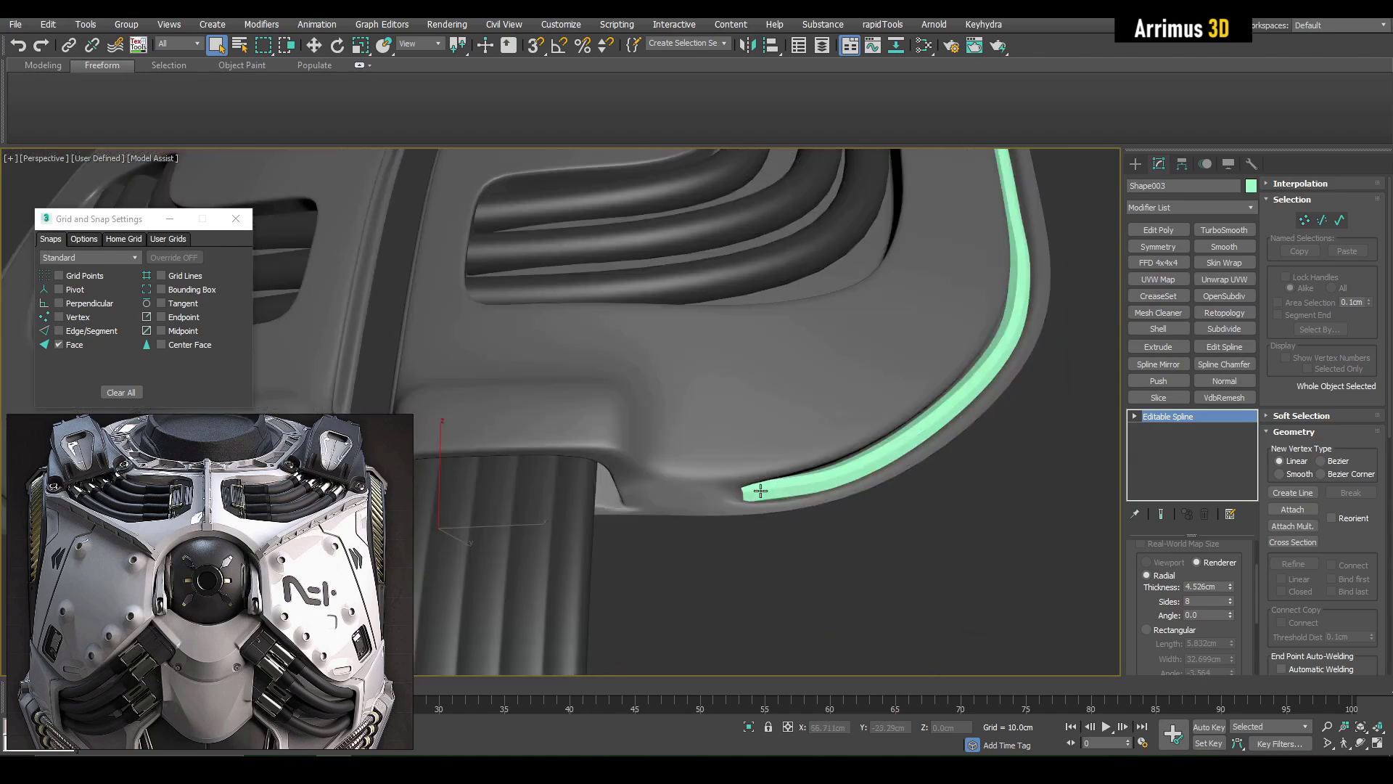
Step: Adjust the groove spline's two end vertices so the trim ends sit neatly within the groove
{"action": "key", "text": "1"}
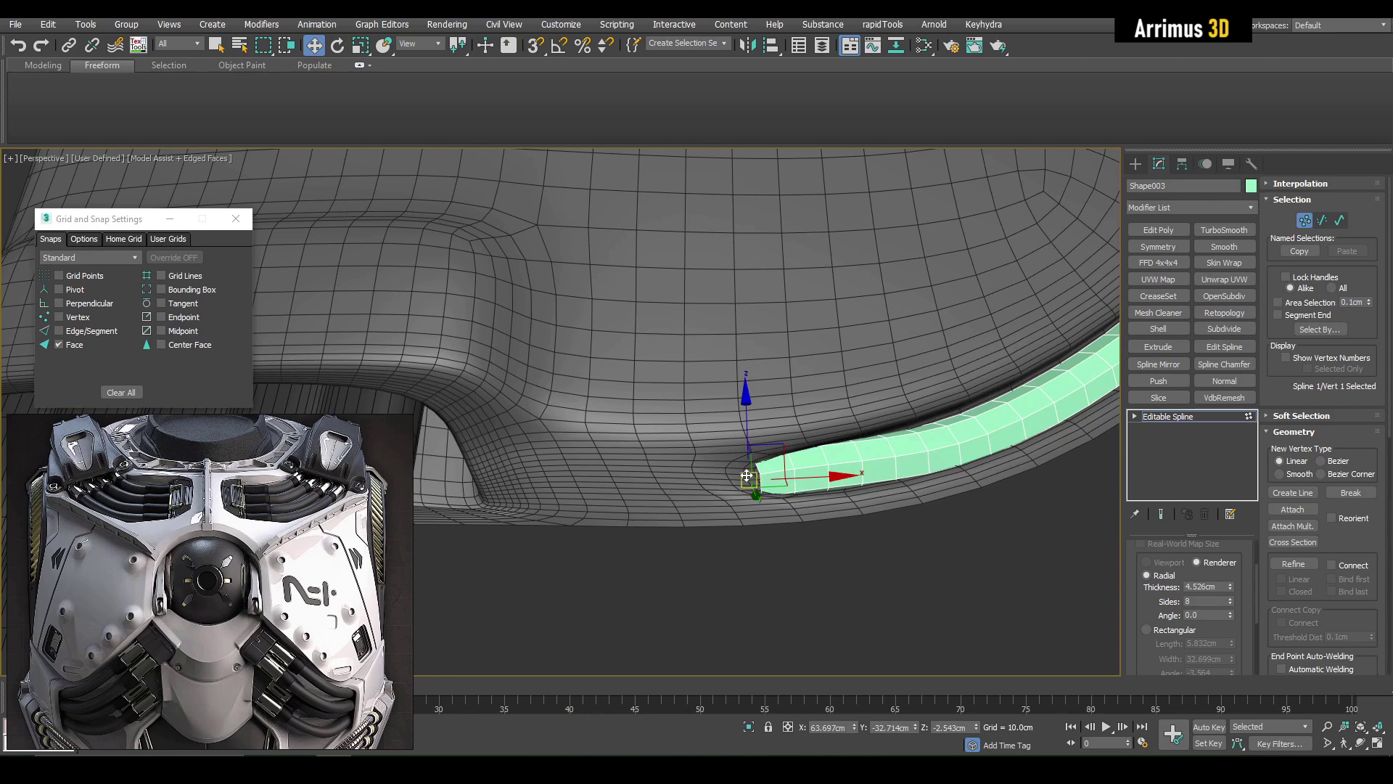
{"action": "left_click_drag", "start_coordinate": [712, 475], "coordinate": [707, 476]}
{"action": "scroll", "coordinate": [712, 475], "scroll_direction": "down", "scroll_amount": 5}
{"action": "middle_click_drag", "start_coordinate": [712, 476], "coordinate": [653, 488], "text": "alt"}
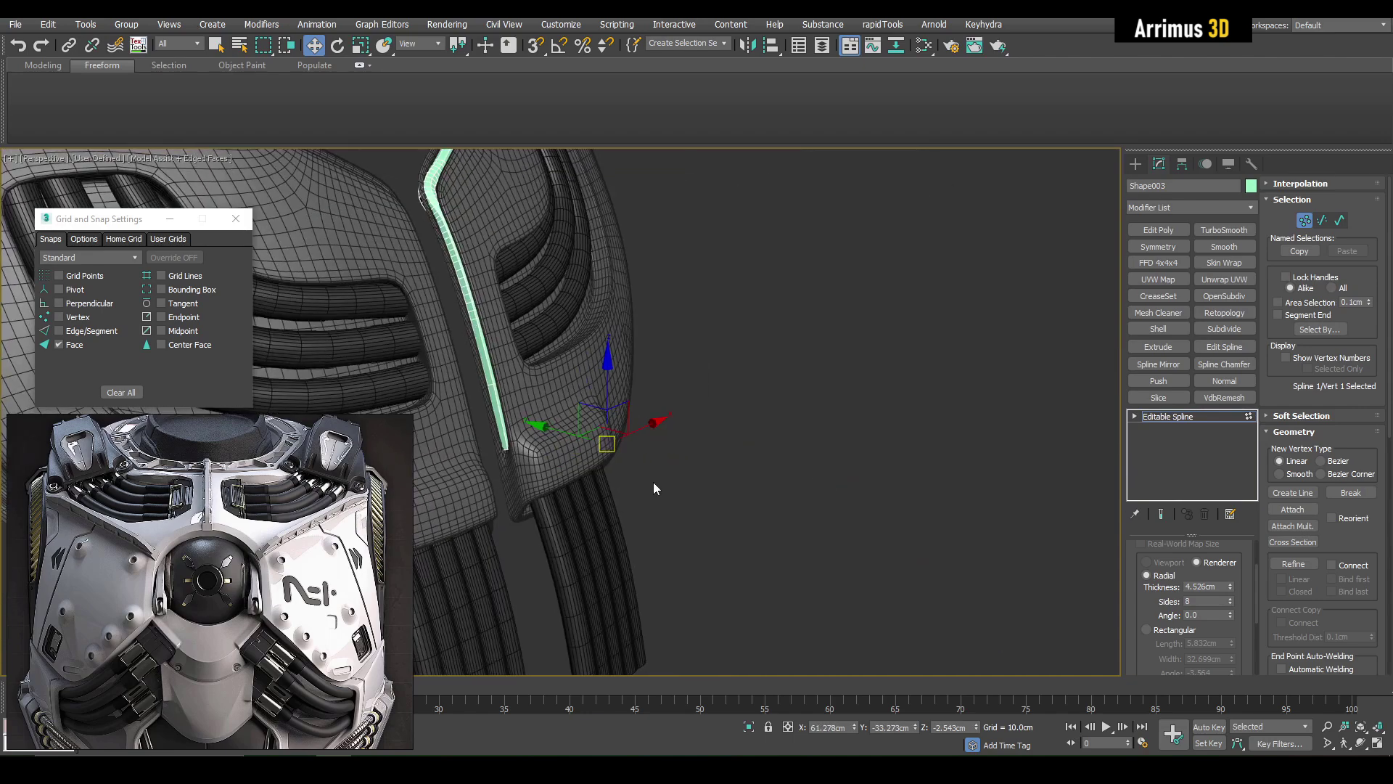
{"action": "middle_click_drag", "start_coordinate": [545, 464], "coordinate": [622, 439]}
{"action": "scroll", "coordinate": [622, 440], "scroll_direction": "up", "scroll_amount": 3}
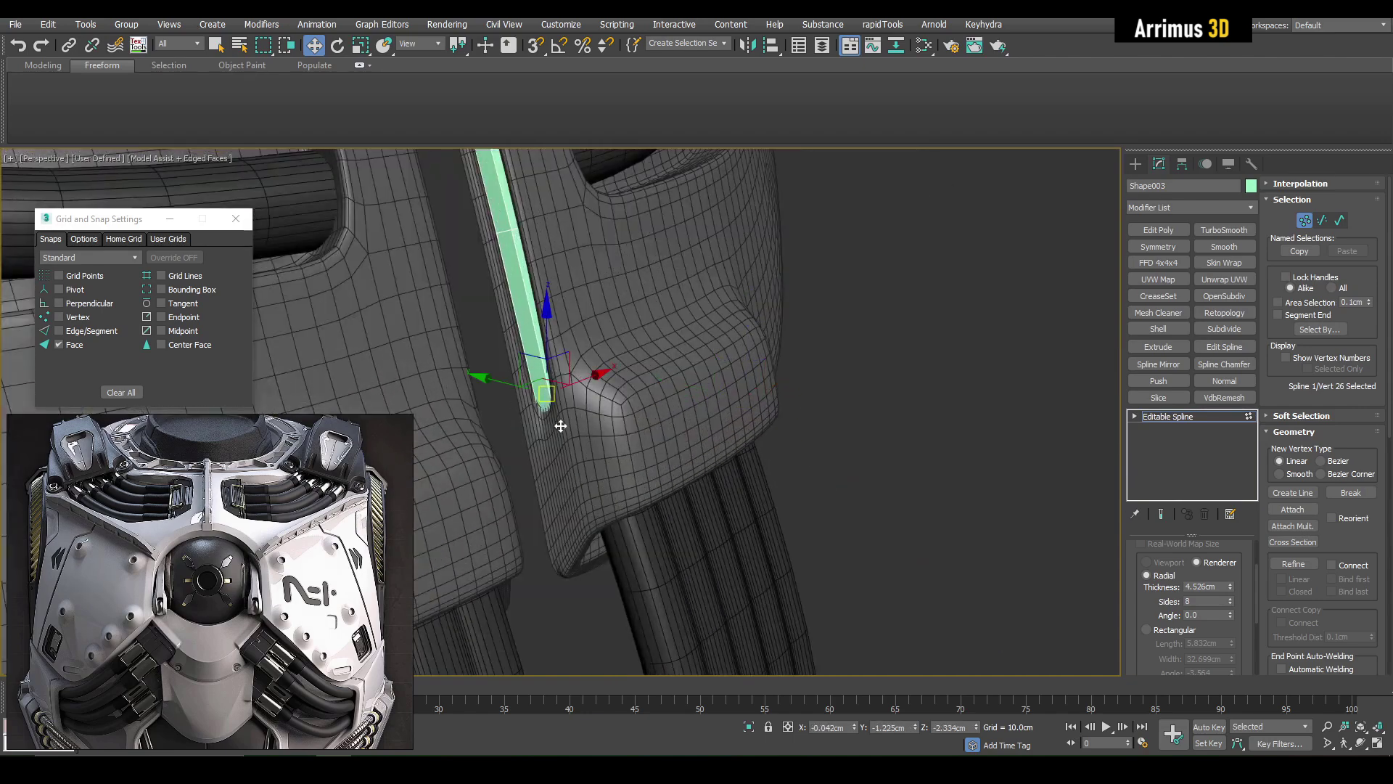
{"action": "scroll", "coordinate": [565, 421], "scroll_direction": "down", "scroll_amount": 5}
{"action": "middle_click_drag", "start_coordinate": [815, 472], "coordinate": [798, 436], "text": "alt"}
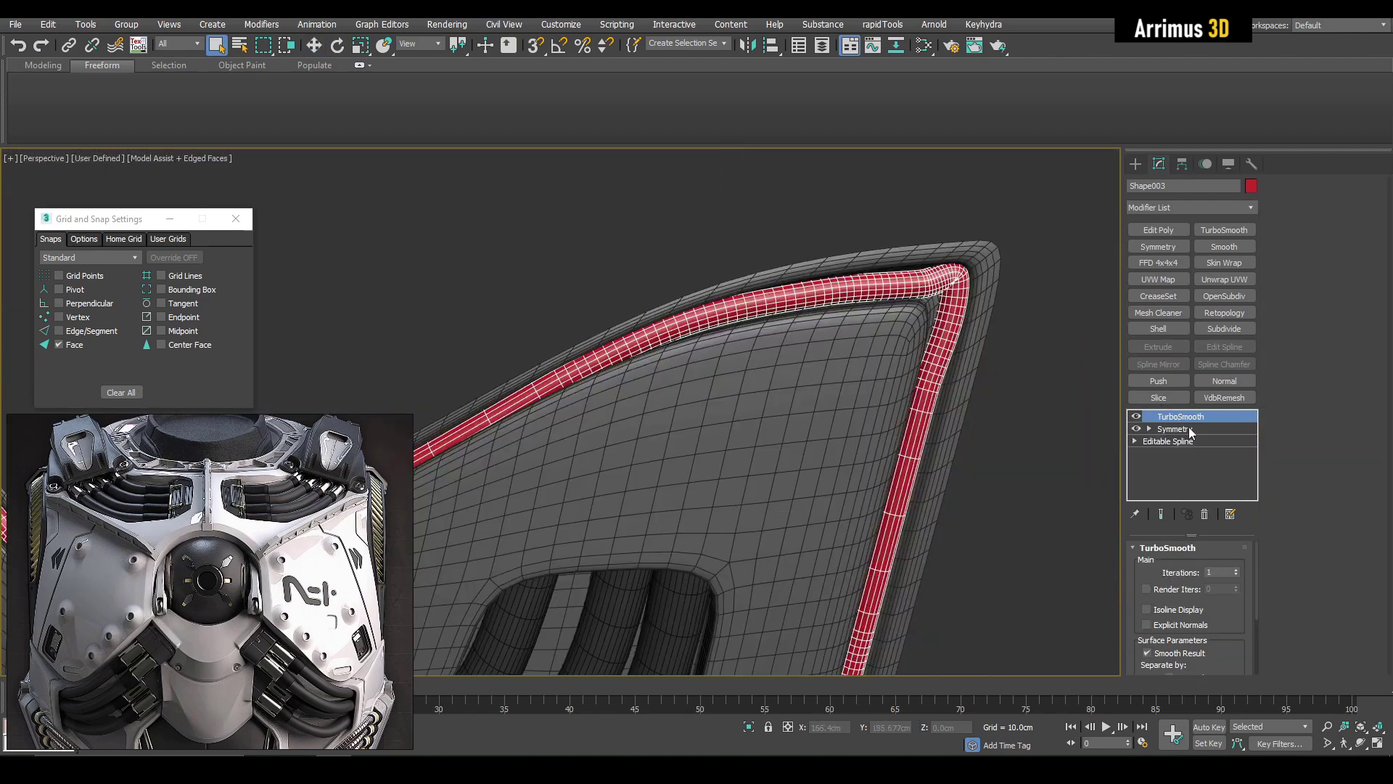
Step: Set the red trim spline's interpolation steps to 0 and show the end result of its modifier stack
{"action": "left_click", "coordinate": [1183, 440]}
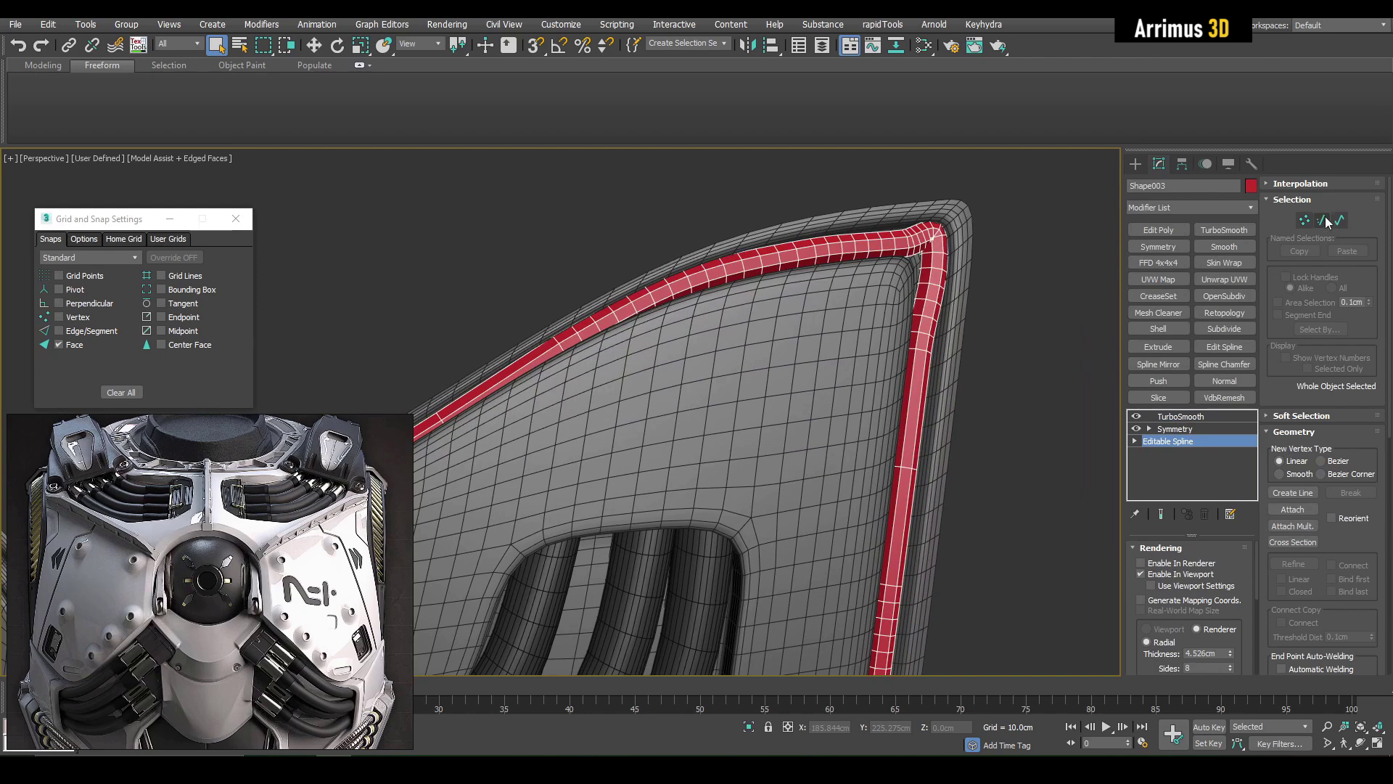
{"action": "left_click", "coordinate": [1314, 184]}
{"action": "right_click", "coordinate": [1359, 201]}
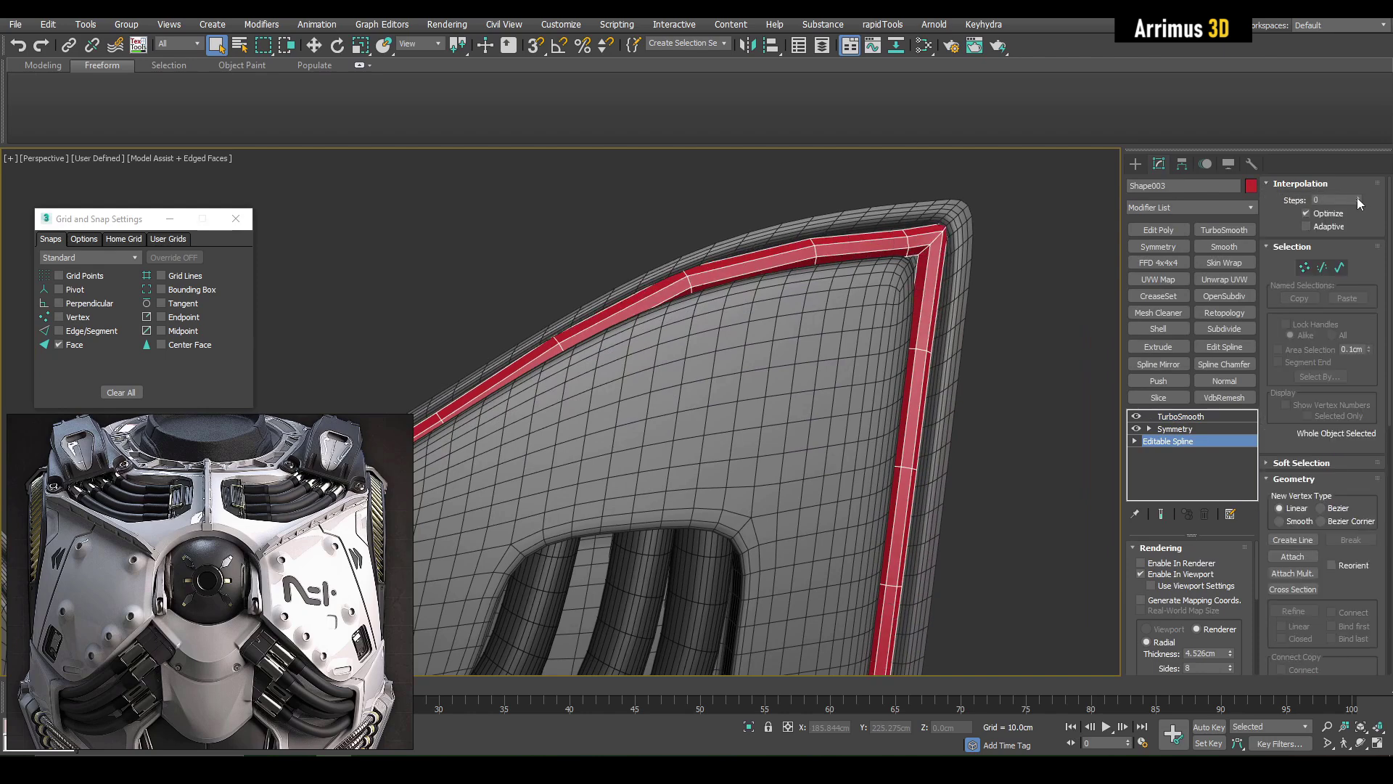
{"action": "left_click", "coordinate": [1161, 514]}
{"action": "scroll", "coordinate": [930, 234], "scroll_direction": "up", "scroll_amount": 3}
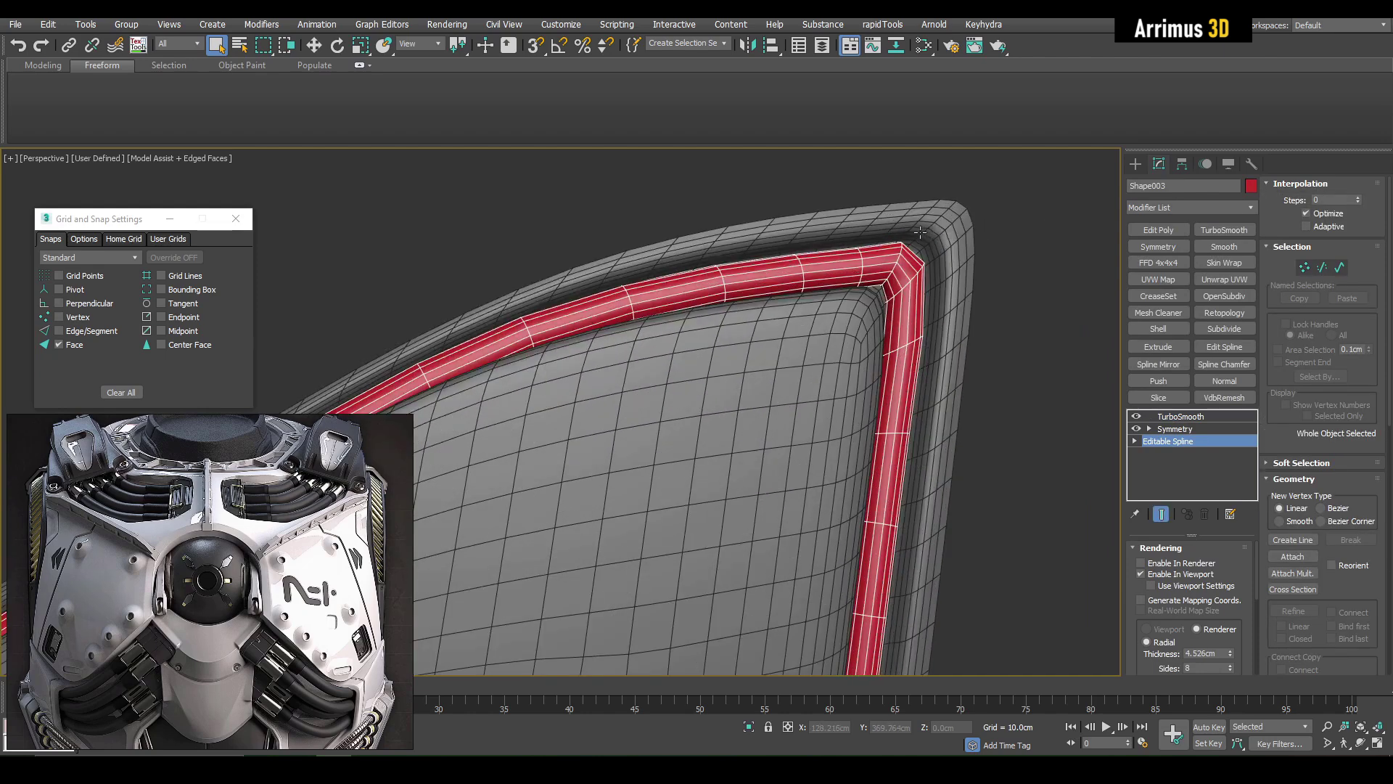
{"action": "key", "text": "F4"}
{"action": "left_click", "coordinate": [1180, 418]}
{"action": "key", "text": "F4"}
{"action": "key", "text": "F4"}
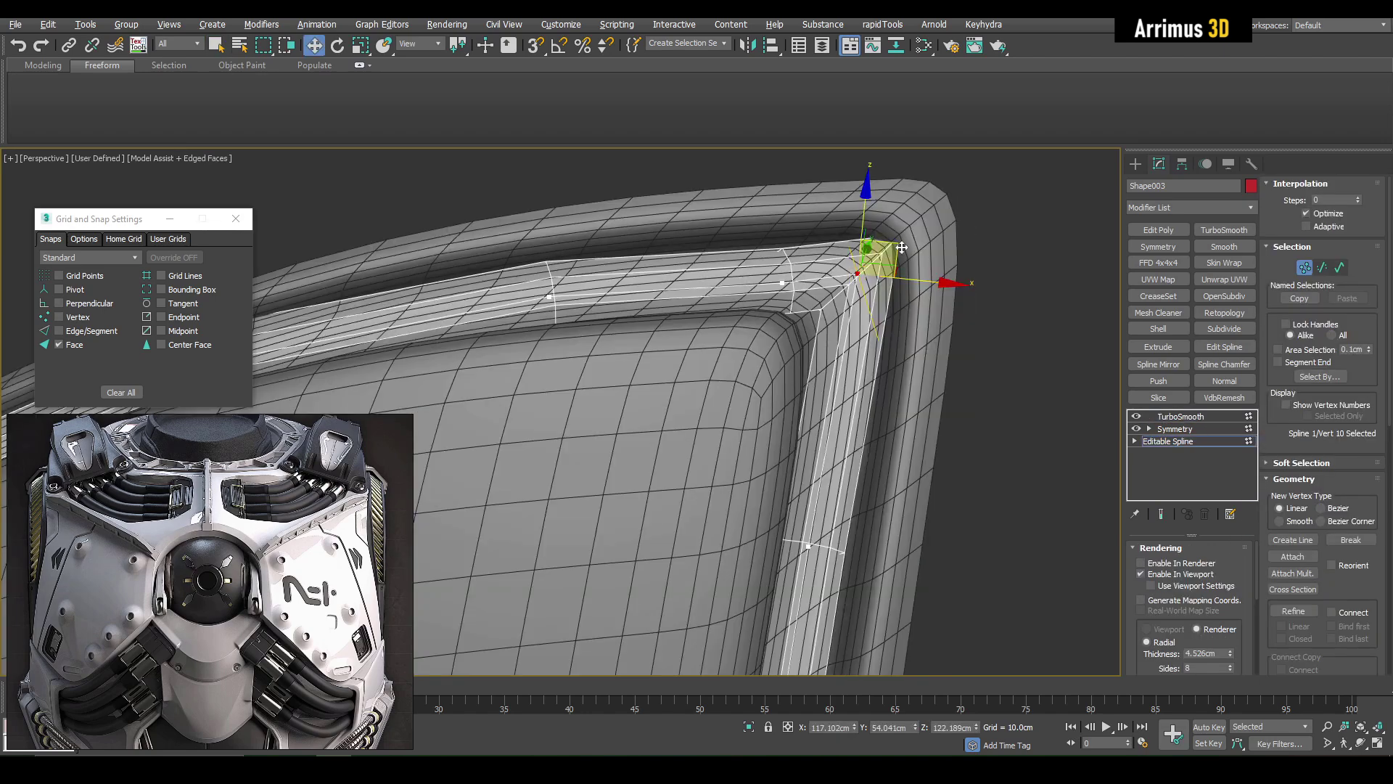
Step: Move the trim's upper corner vertex slightly inward to center the tube in the groove
{"action": "mouse_move", "coordinate": [891, 243]}
{"action": "left_mouse_down"}
{"action": "mouse_move", "coordinate": [889, 259]}
{"action": "mouse_move", "coordinate": [885, 245]}
{"action": "left_mouse_up"}
{"action": "key", "text": "grave"}
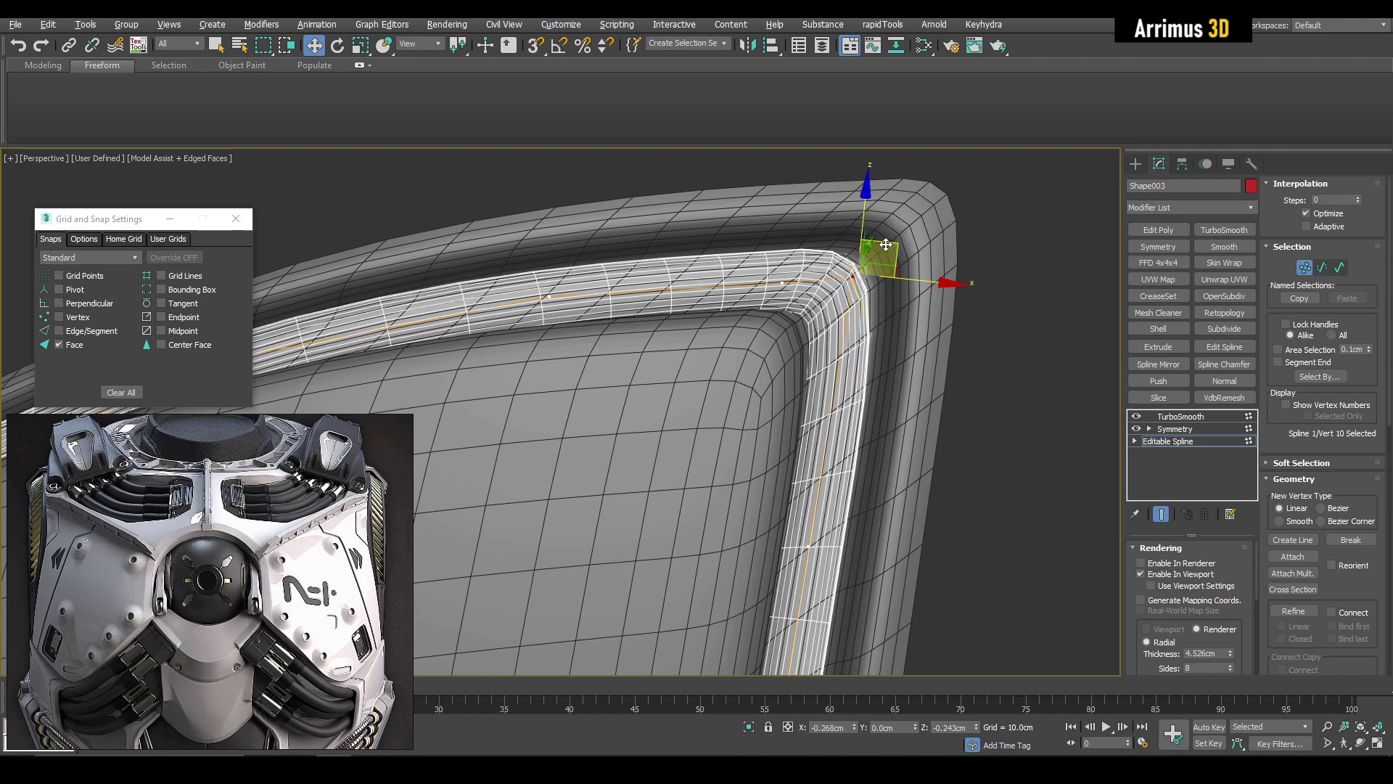
{"action": "scroll", "coordinate": [889, 245], "scroll_direction": "down", "scroll_amount": 4}
{"action": "key", "text": "1"}
{"action": "key", "text": "q"}
{"action": "left_click", "coordinate": [941, 251]}
{"action": "key", "text": "F4"}
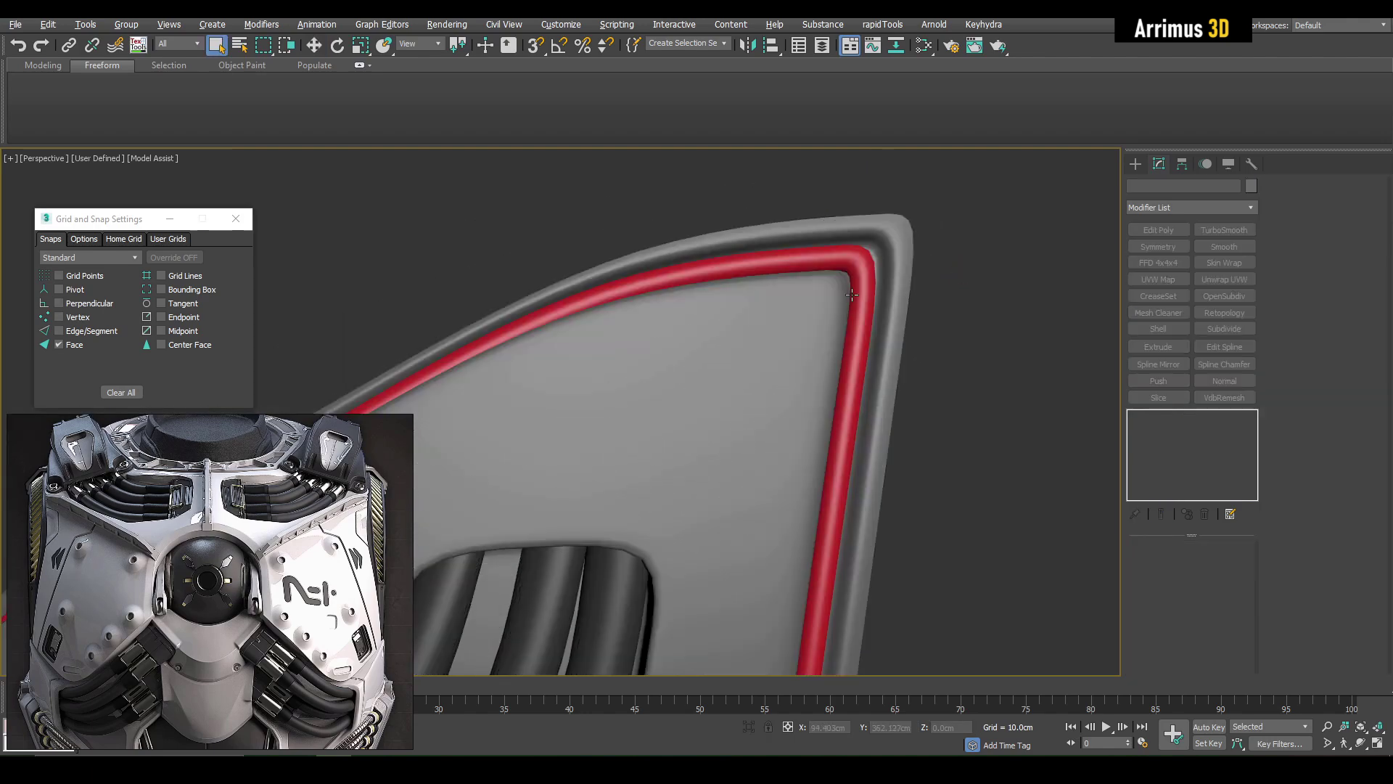
Step: Select the plate's polygons surrounding the vertex between its upper edge and the hose recess, using the top Edit Poly
{"action": "scroll", "coordinate": [842, 295], "scroll_direction": "down", "scroll_amount": 5}
{"action": "middle_click_drag", "start_coordinate": [774, 352], "coordinate": [813, 331]}
{"action": "middle_click_drag", "start_coordinate": [813, 330], "coordinate": [845, 377], "text": "alt"}
{"action": "scroll", "coordinate": [845, 385], "scroll_direction": "up", "scroll_amount": 6}
{"action": "key", "text": "F4"}
{"action": "left_click", "coordinate": [708, 349]}
{"action": "middle_click_drag", "start_coordinate": [708, 349], "coordinate": [788, 393]}
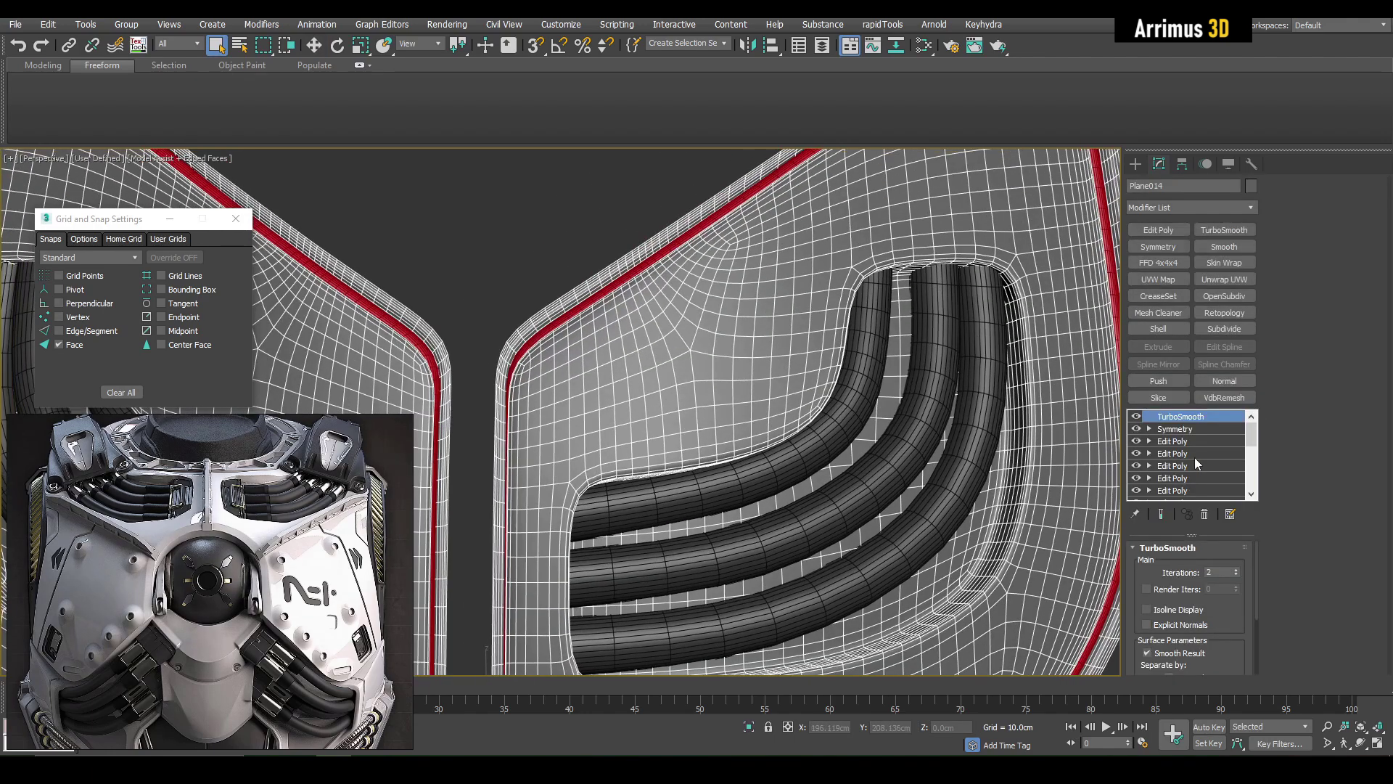
{"action": "left_click", "coordinate": [1177, 443]}
{"action": "key", "text": "4"}
{"action": "middle_click_drag", "start_coordinate": [747, 330], "coordinate": [741, 350]}
{"action": "left_click_drag", "start_coordinate": [741, 350], "coordinate": [787, 395]}
{"action": "key", "text": "z"}
Step: Inset the selected polygons and shape their outline into an even octagon
{"action": "key", "text": "shift+x"}
{"action": "middle_click_drag", "start_coordinate": [713, 384], "coordinate": [801, 373]}
{"action": "key", "text": "shift+i"}
{"action": "left_click_drag", "start_coordinate": [690, 341], "coordinate": [667, 423]}
{"action": "right_click", "coordinate": [674, 364]}
{"action": "key", "text": "1"}
{"action": "key", "text": "r"}
Step: Rotate the octagonal polygons to tilt them and scale an inner copy down to about 76 percent
{"action": "middle_click_drag", "start_coordinate": [666, 422], "coordinate": [676, 385], "text": "alt"}
{"action": "key", "text": "e"}
{"action": "key", "text": "shift+x"}
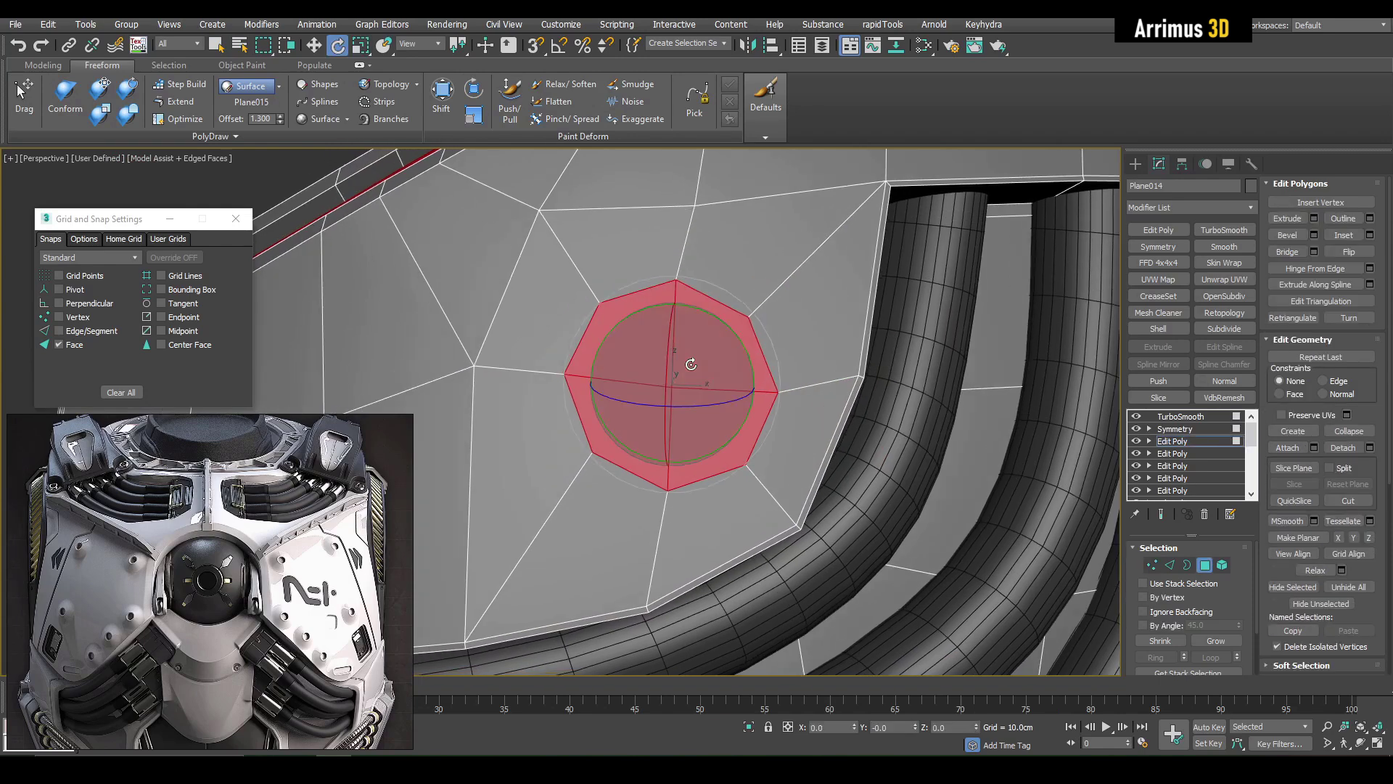
{"action": "left_click_drag", "start_coordinate": [690, 365], "coordinate": [702, 338]}
{"action": "middle_click_drag", "start_coordinate": [702, 339], "coordinate": [713, 336]}
{"action": "key", "text": "r"}
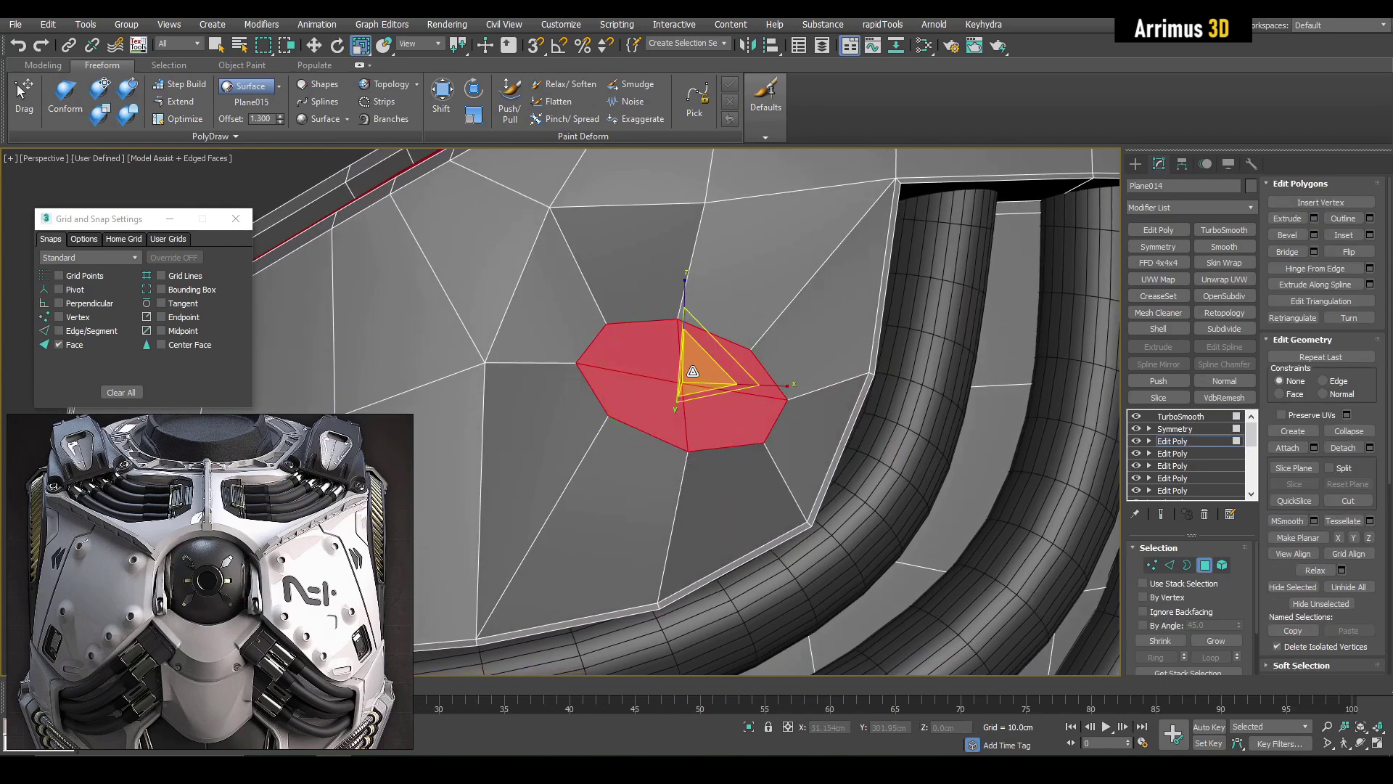
{"action": "left_click_drag", "start_coordinate": [693, 369], "coordinate": [694, 392]}
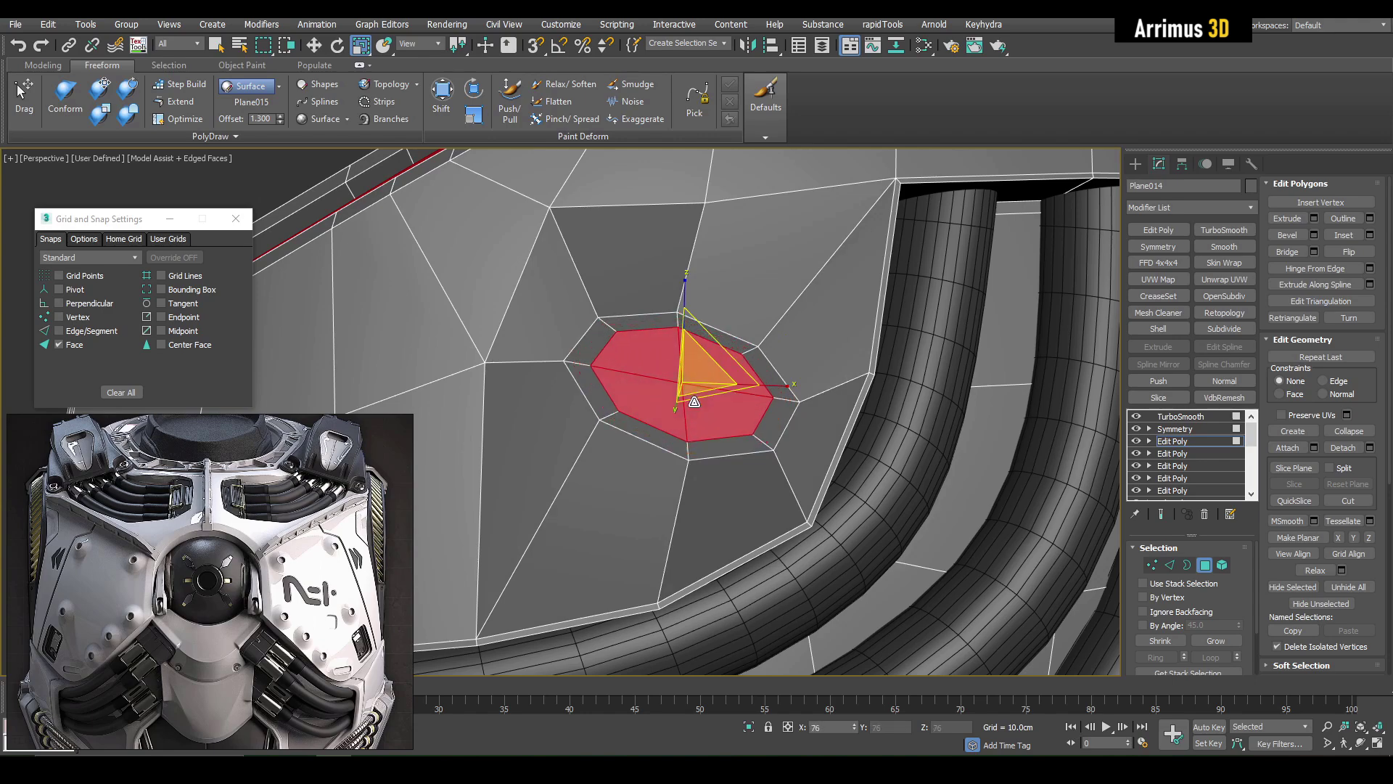
Step: Recess the octagonal polygons into the plate to form a round socket hole
{"action": "middle_click_drag", "start_coordinate": [683, 397], "coordinate": [747, 411]}
{"action": "key", "text": "q"}
{"action": "scroll", "coordinate": [727, 370], "scroll_direction": "down", "scroll_amount": 2}
{"action": "key", "text": "ctrl+q"}
{"action": "key", "text": "ctrl+q"}
{"action": "key", "text": "ctrl+q"}
{"action": "key", "text": "ctrl+q"}
{"action": "scroll", "coordinate": [747, 410], "scroll_direction": "up", "scroll_amount": 2}
{"action": "key", "text": "alt+1"}
Step: Insert supporting edge loops around the socket hole's rim to tighten its smoothed edge
{"action": "left_click", "coordinate": [806, 432]}
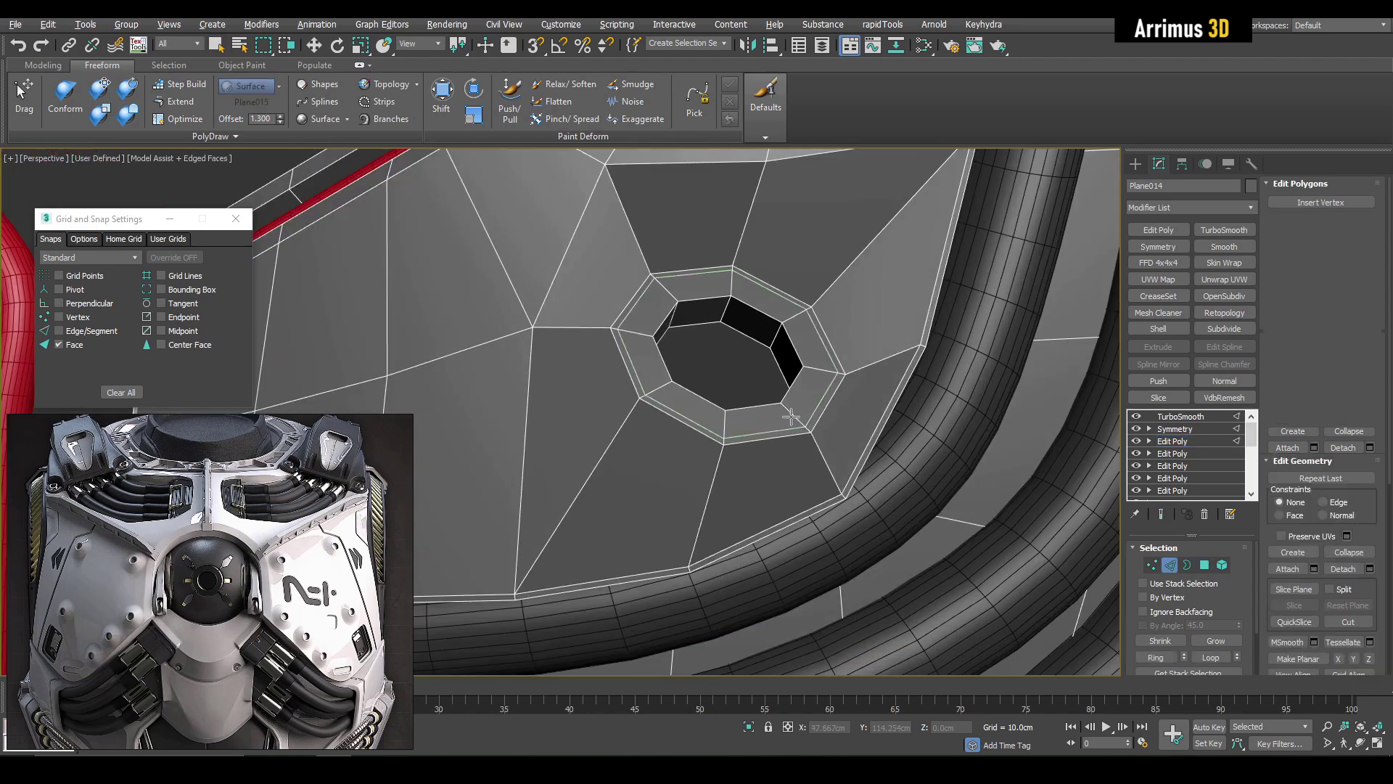
{"action": "left_click", "coordinate": [787, 415]}
{"action": "key", "text": "w"}
{"action": "key", "text": "ctrl+q"}
{"action": "key", "text": "ctrl+q"}
{"action": "key", "text": "2"}
{"action": "key", "text": "q"}
{"action": "scroll", "coordinate": [767, 347], "scroll_direction": "down", "scroll_amount": 4}
{"action": "scroll", "coordinate": [768, 347], "scroll_direction": "up", "scroll_amount": 3}
Step: Create a spline shape from an inner edge of the socket hole and center it in the hole
{"action": "key", "text": "2"}
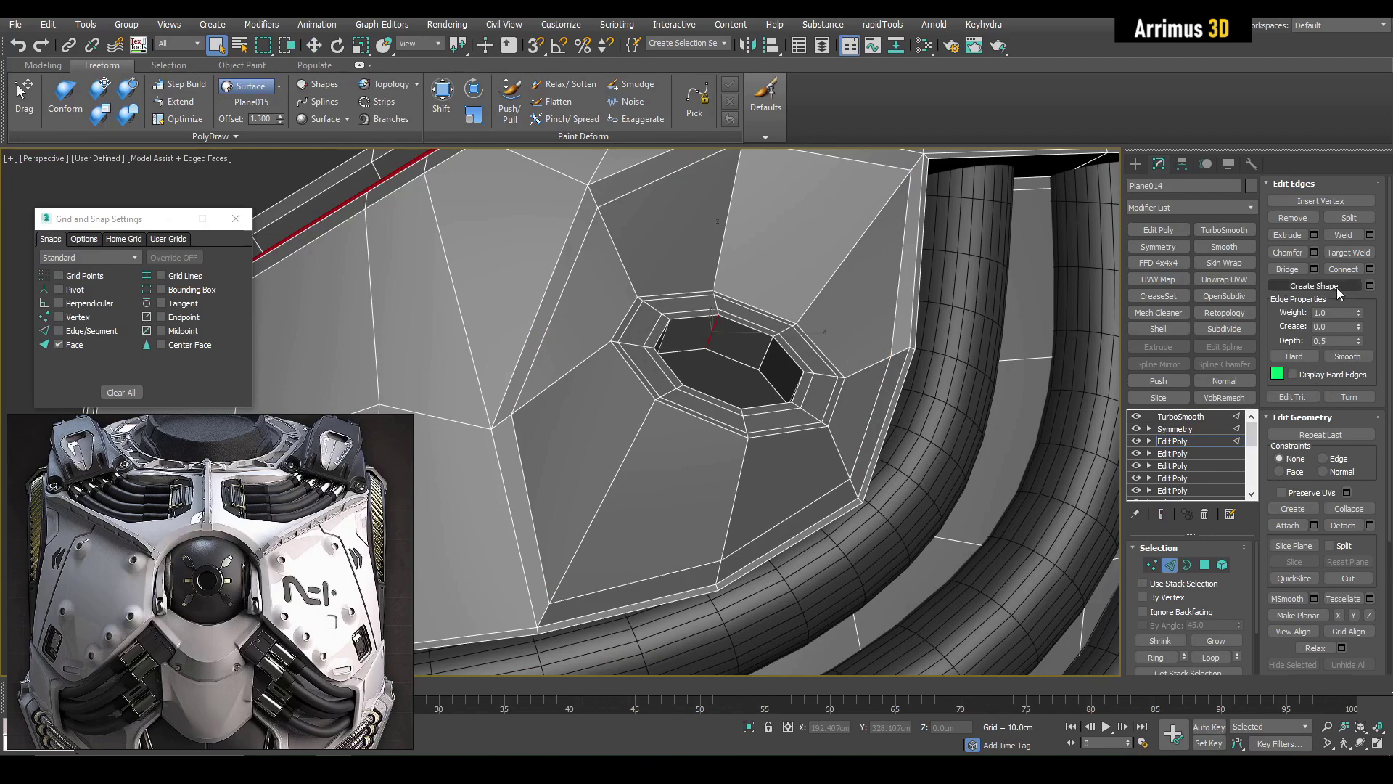
{"action": "left_click", "coordinate": [730, 352]}
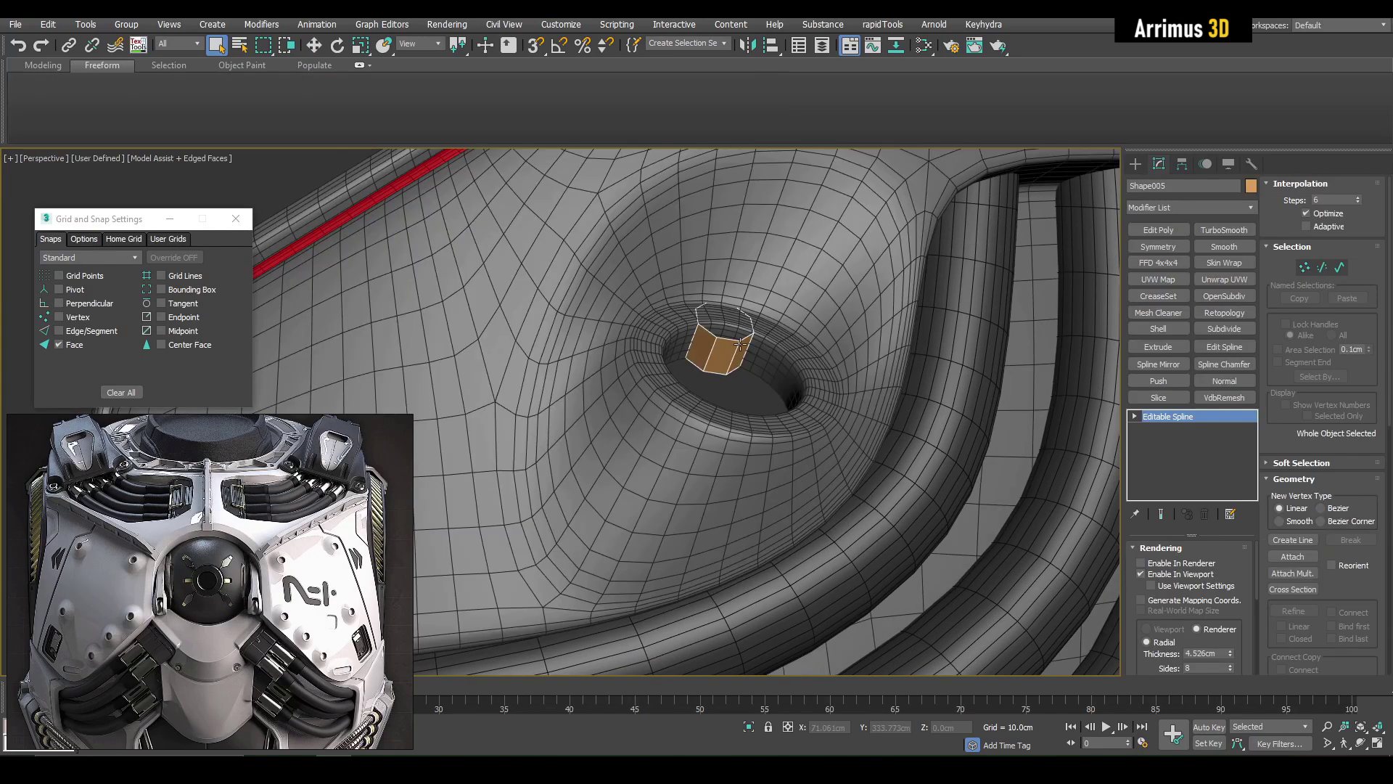
{"action": "key", "text": "1"}
{"action": "middle_click_drag", "start_coordinate": [741, 344], "coordinate": [745, 322], "text": "alt"}
{"action": "left_click_drag", "start_coordinate": [737, 348], "coordinate": [794, 384]}
{"action": "key", "text": "w"}
{"action": "middle_click_drag", "start_coordinate": [794, 384], "coordinate": [762, 392], "text": "alt"}
{"action": "key", "text": "ctrl+a"}
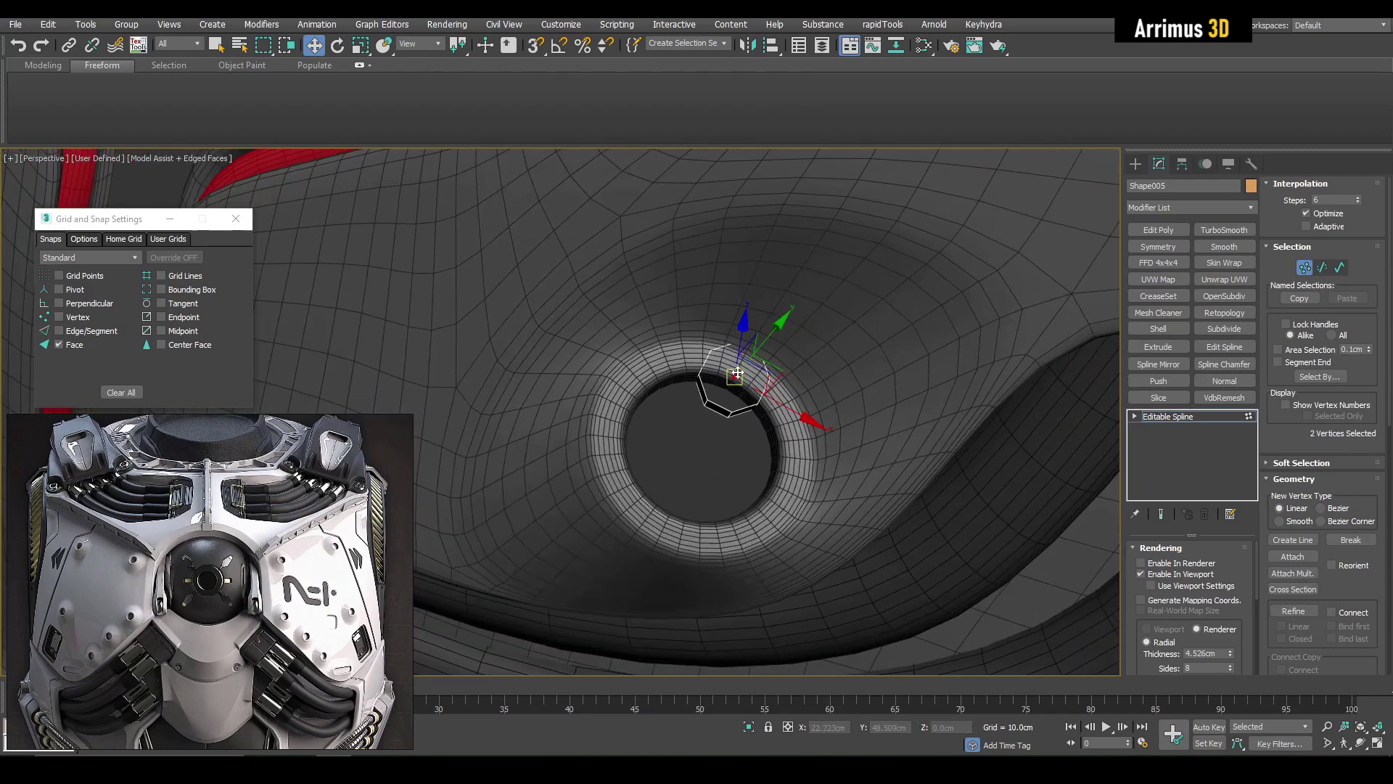
{"action": "middle_click_drag", "start_coordinate": [693, 454], "coordinate": [780, 367], "text": "alt"}
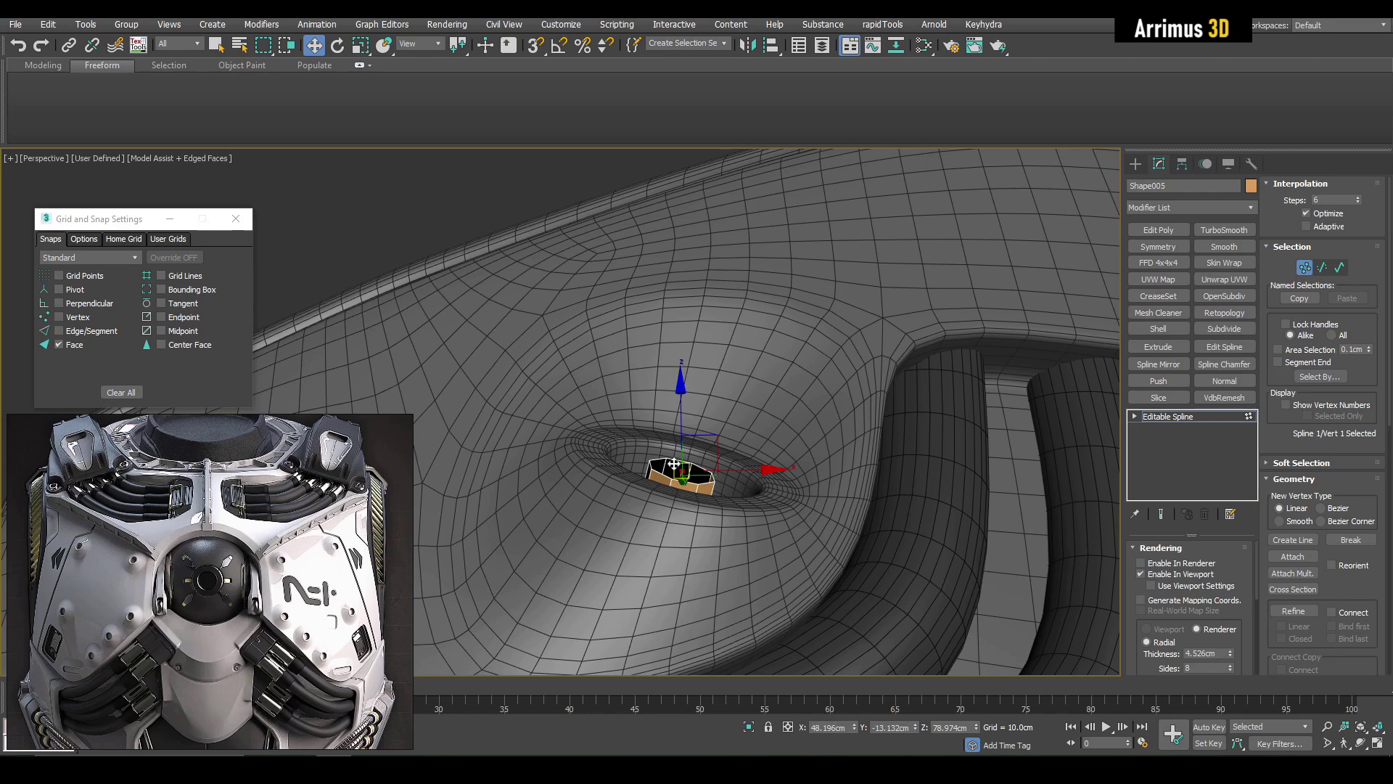
Step: Stretch the new spline's outer end far out of the hole and refine it with two extra vertices
{"action": "left_click_drag", "start_coordinate": [674, 465], "coordinate": [779, 163]}
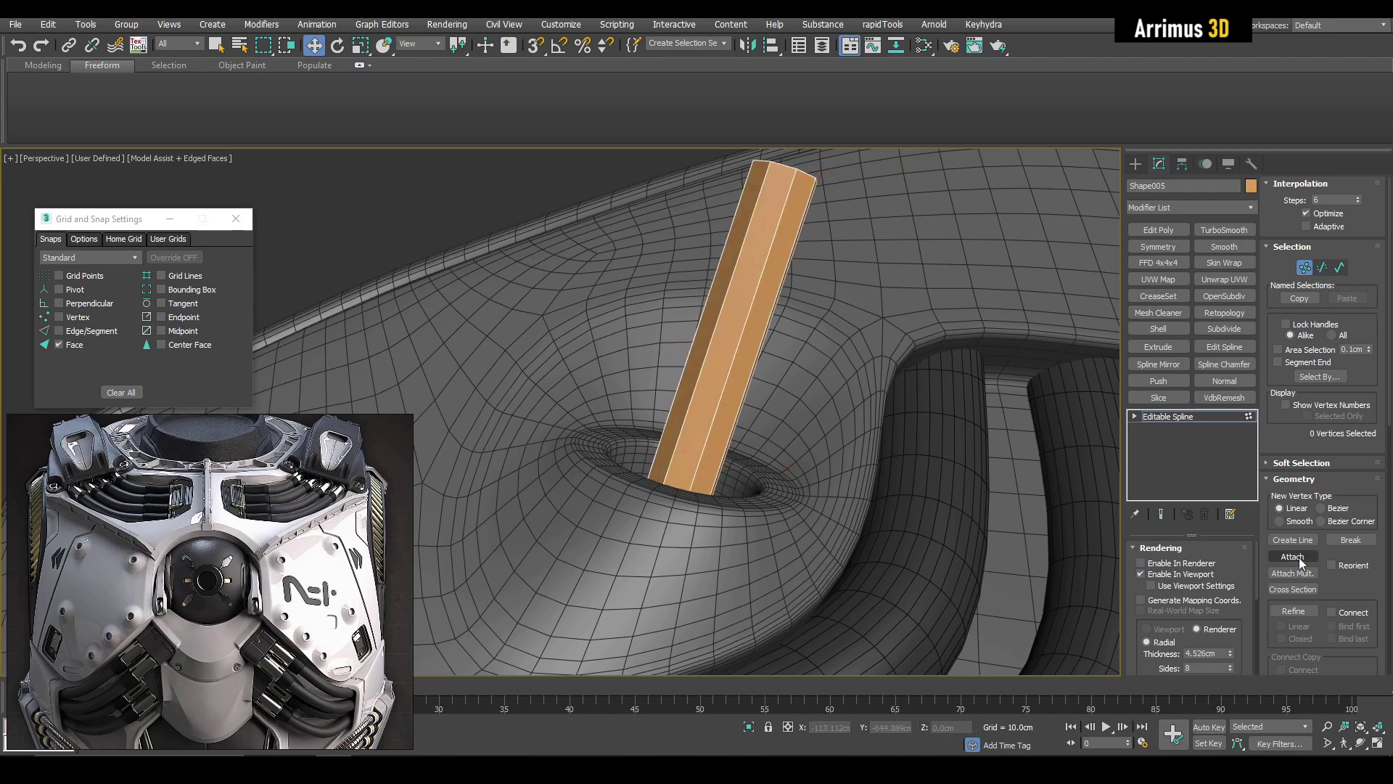
{"action": "left_click", "coordinate": [1292, 611]}
{"action": "middle_click_drag", "start_coordinate": [755, 420], "coordinate": [798, 412], "text": "alt"}
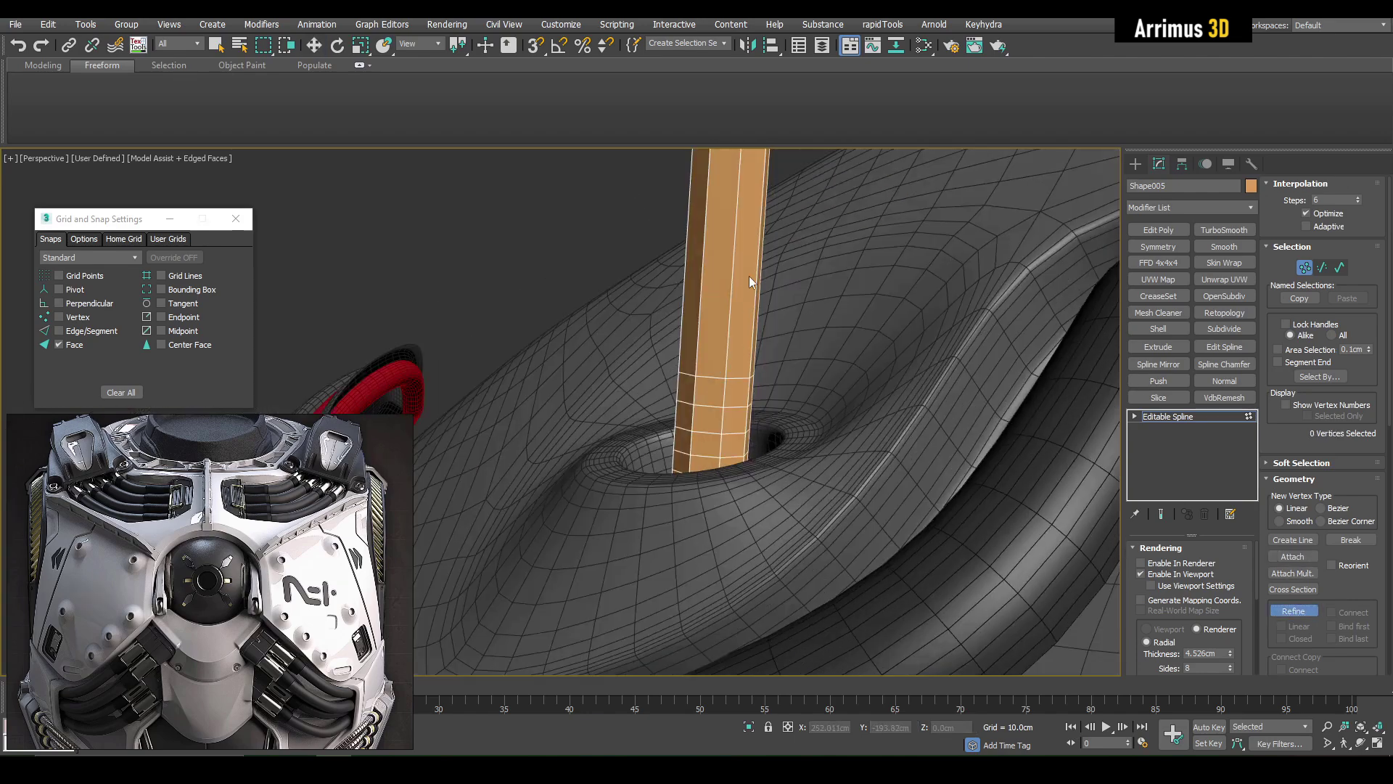
{"action": "middle_click_drag", "start_coordinate": [750, 282], "coordinate": [784, 332]}
{"action": "left_click", "coordinate": [719, 312]}
{"action": "right_click", "coordinate": [730, 319]}
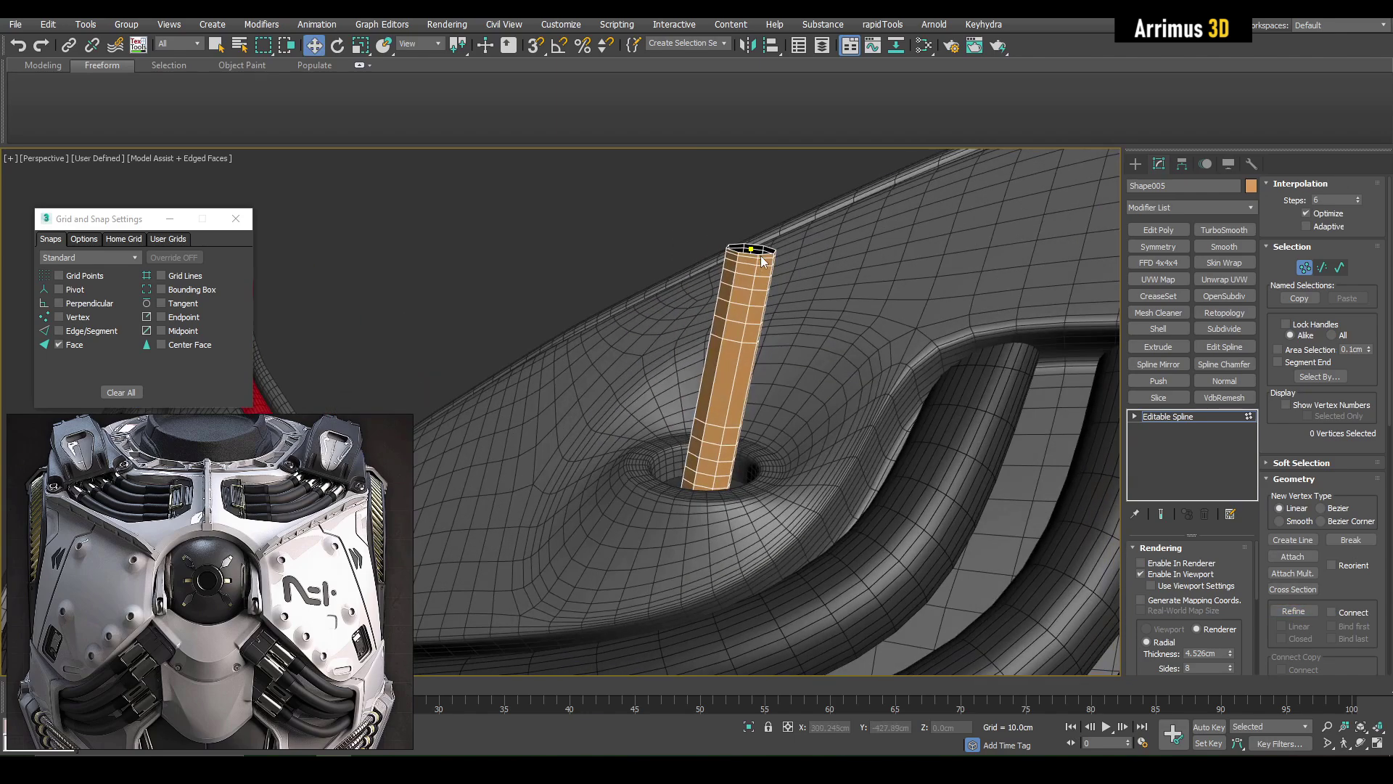
Step: Convert the hose spline's vertices to corners and move them to bend the hose over the plate's upper edge
{"action": "right_click", "coordinate": [792, 252]}
{"action": "left_click", "coordinate": [775, 181]}
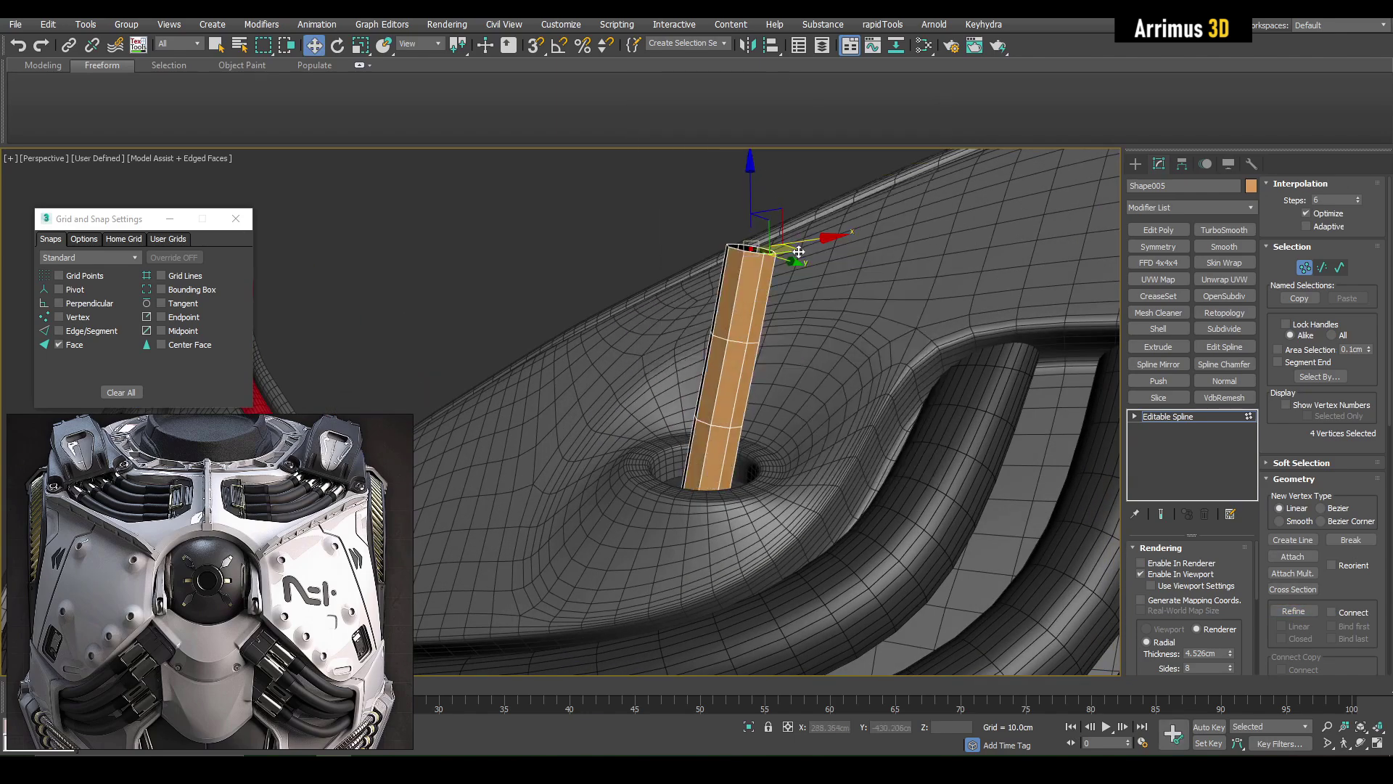
{"action": "mouse_move", "coordinate": [736, 273]}
{"action": "middle_mouse_down", "text": "alt"}
{"action": "mouse_move", "coordinate": [800, 285]}
{"action": "mouse_move", "coordinate": [731, 266]}
{"action": "middle_mouse_up", "text": "alt"}
{"action": "left_click", "coordinate": [731, 266]}
{"action": "left_click_drag", "start_coordinate": [724, 266], "coordinate": [894, 196]}
{"action": "middle_click_drag", "start_coordinate": [894, 196], "coordinate": [734, 327]}
{"action": "middle_click_drag", "start_coordinate": [734, 327], "coordinate": [760, 352], "text": "alt"}
{"action": "left_click_drag", "start_coordinate": [760, 352], "coordinate": [864, 248]}
{"action": "left_click_drag", "start_coordinate": [701, 431], "coordinate": [715, 420]}
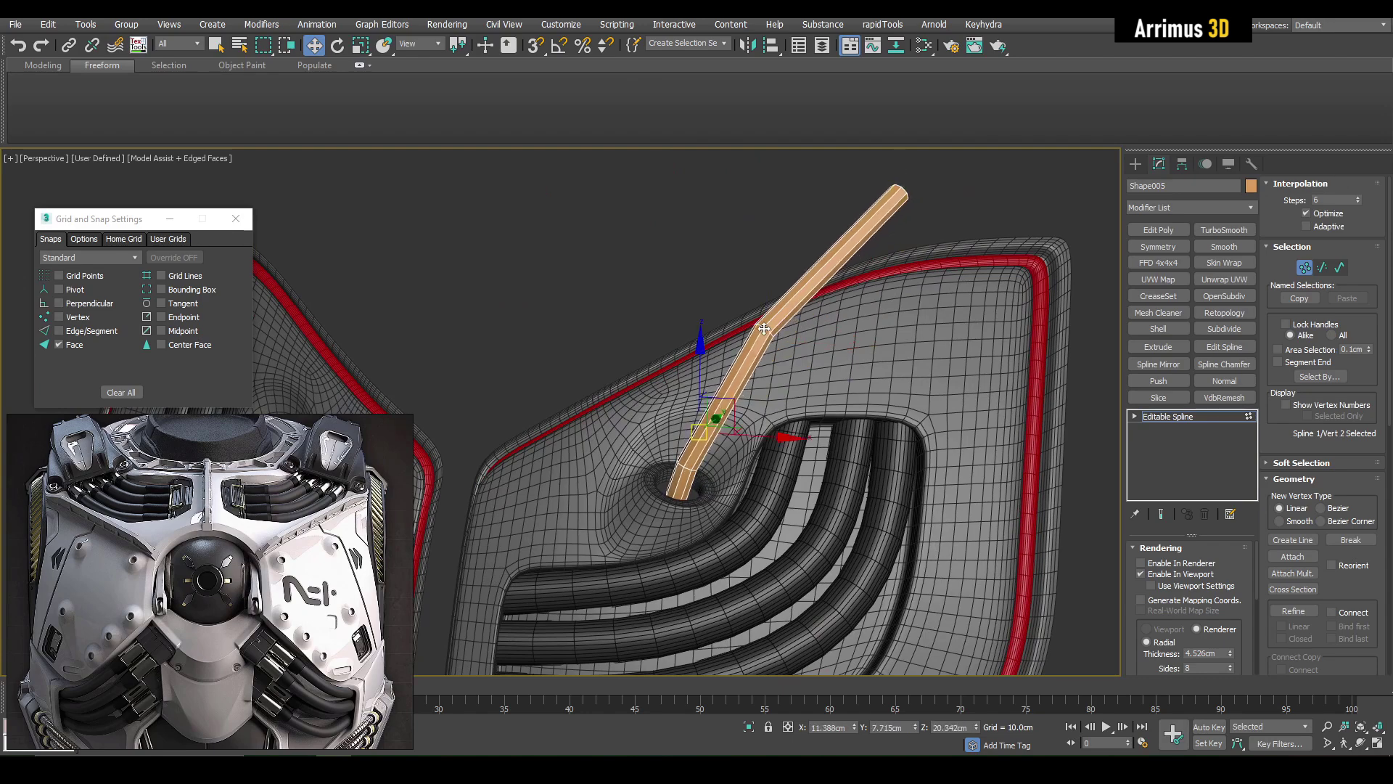
Step: Thicken the socketed hose's spline to about 10.6 cm, mirror it with Symmetry and smooth it with TurboSmooth
{"action": "left_click_drag", "start_coordinate": [1230, 629], "coordinate": [1229, 517]}
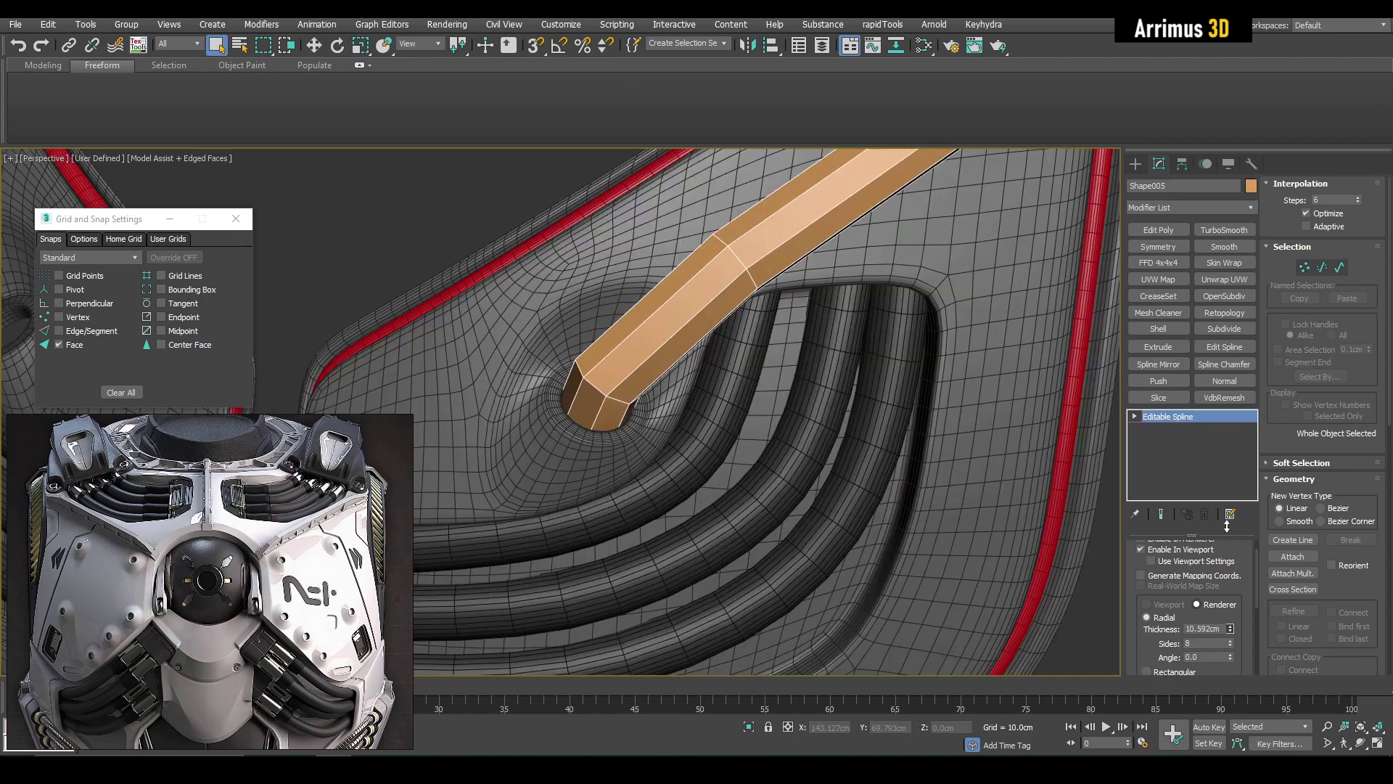
{"action": "left_click", "coordinate": [1170, 246]}
{"action": "left_click", "coordinate": [1221, 230]}
{"action": "key", "text": "F4"}
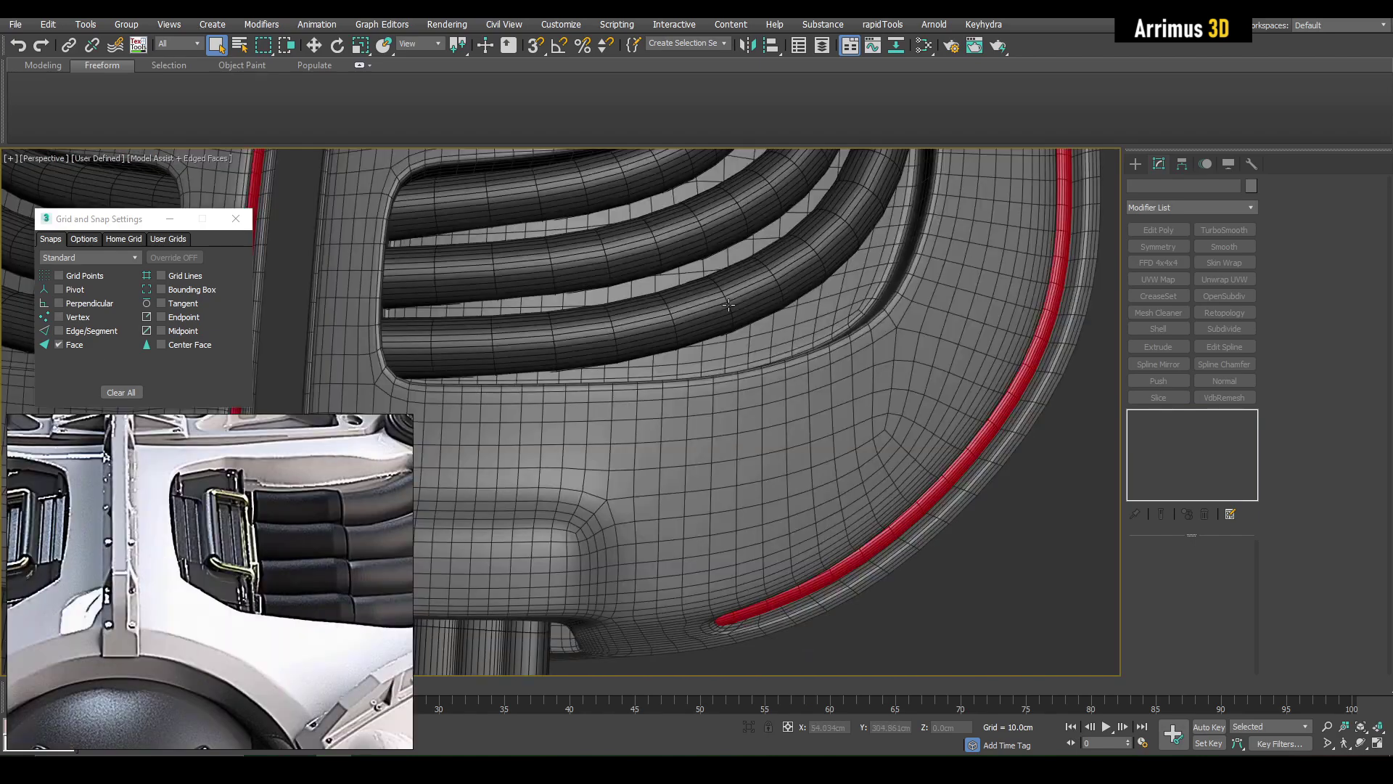
Step: Insert a Push modifier directly above the recessed tubes' Edit Poly and adjust its push value to thicken the tubes
{"action": "left_click", "coordinate": [729, 304]}
{"action": "middle_click_drag", "start_coordinate": [729, 305], "coordinate": [789, 456]}
{"action": "key", "text": "F4"}
{"action": "middle_click_drag", "start_coordinate": [804, 390], "coordinate": [806, 440]}
{"action": "key", "text": "F4"}
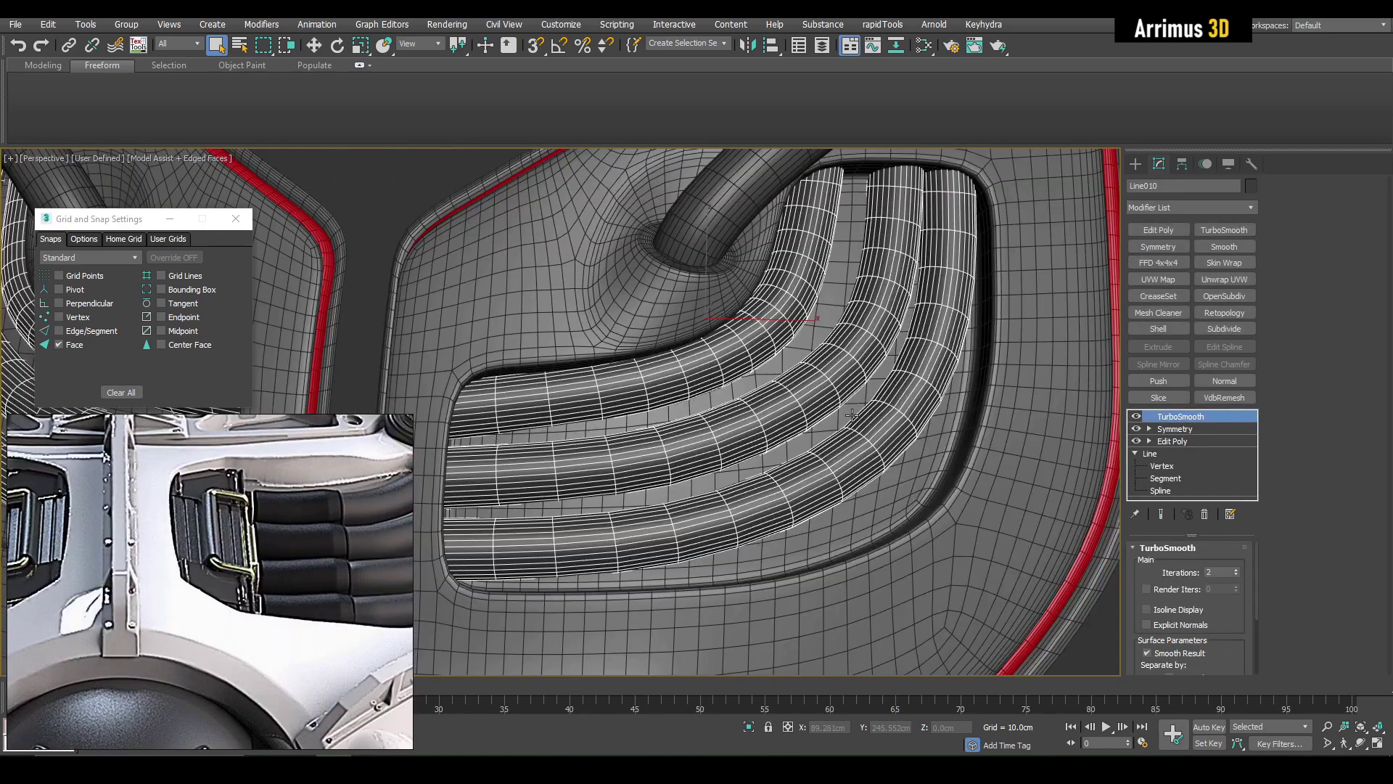
{"action": "key", "text": "F4"}
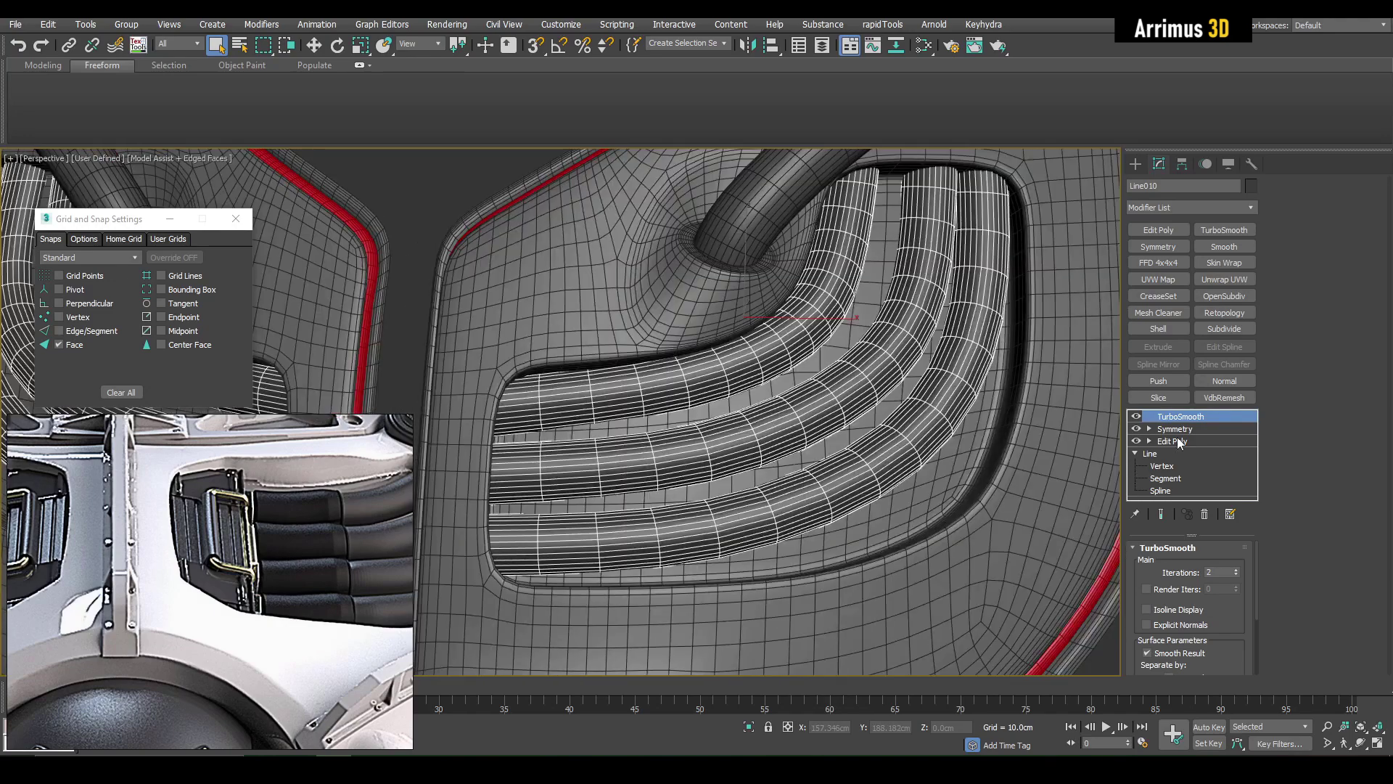
{"action": "left_click", "coordinate": [1172, 441]}
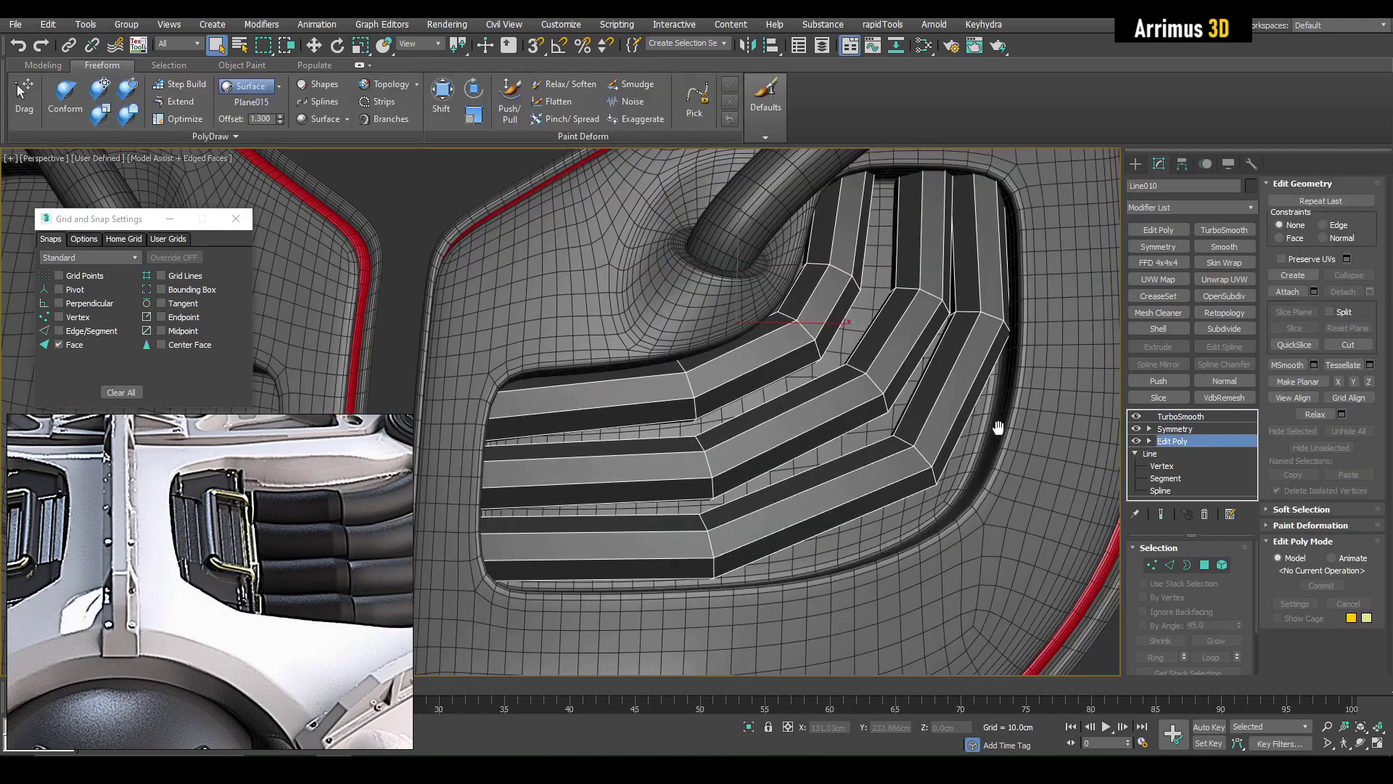
{"action": "left_click", "coordinate": [1182, 386]}
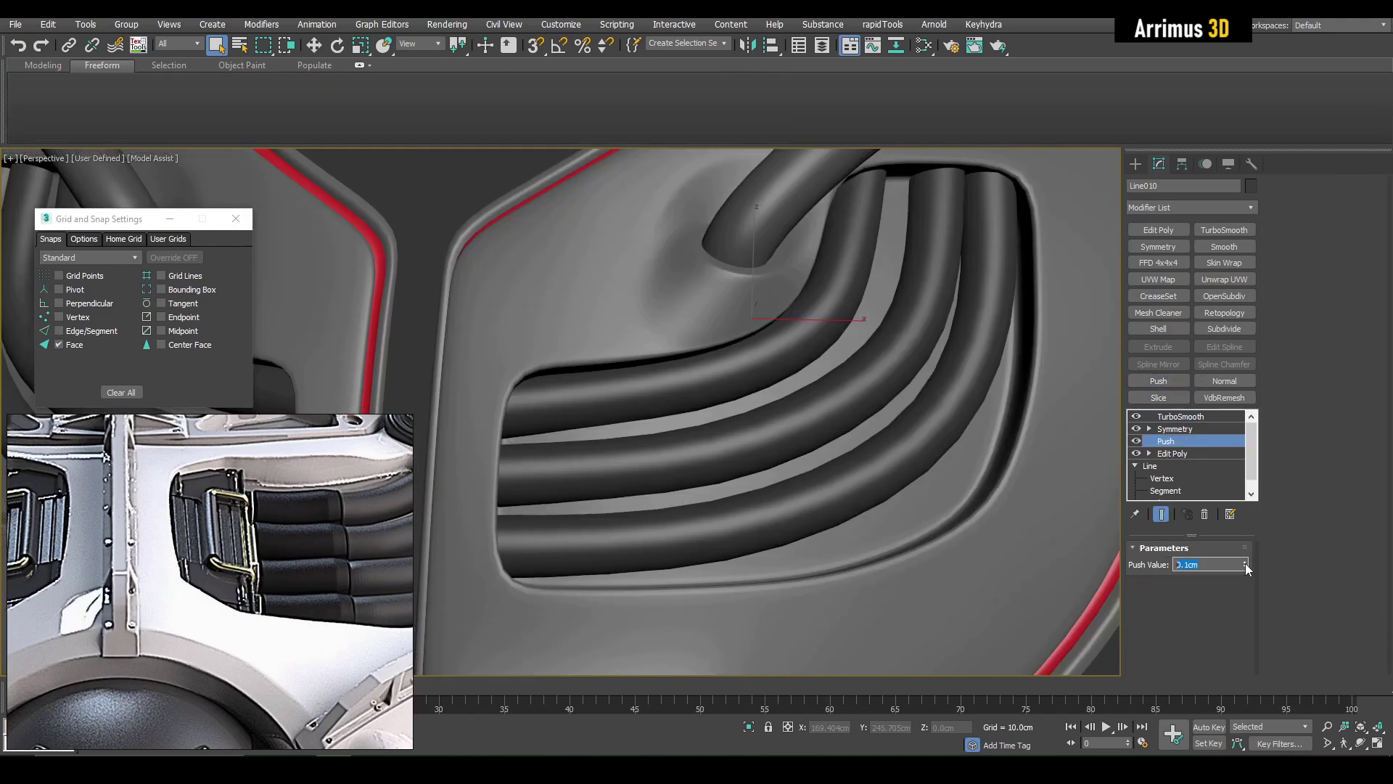
{"action": "left_click_drag", "start_coordinate": [1247, 568], "coordinate": [1219, 560]}
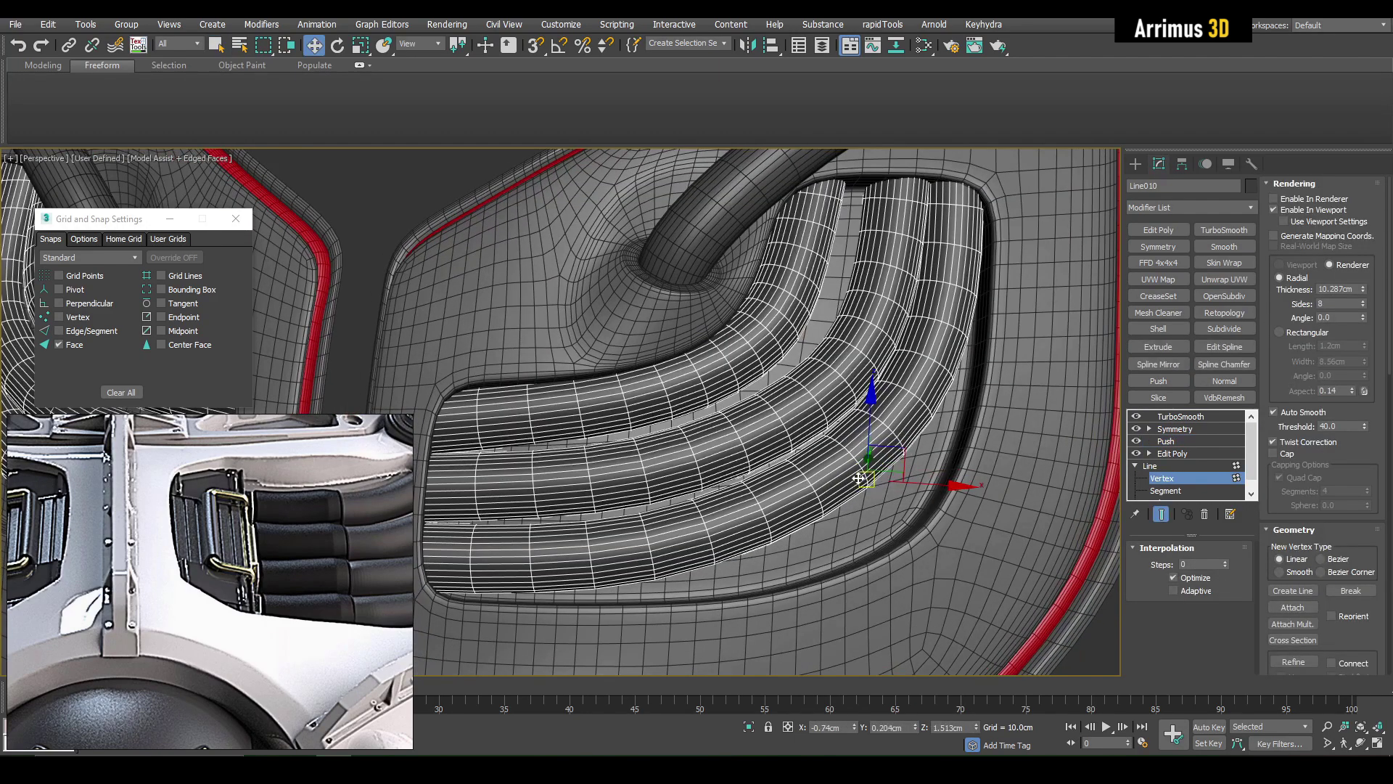
Step: Move the recessed tubes' spline vertices to bring the thickened tubes closer together along their bends
{"action": "key", "text": "F4"}
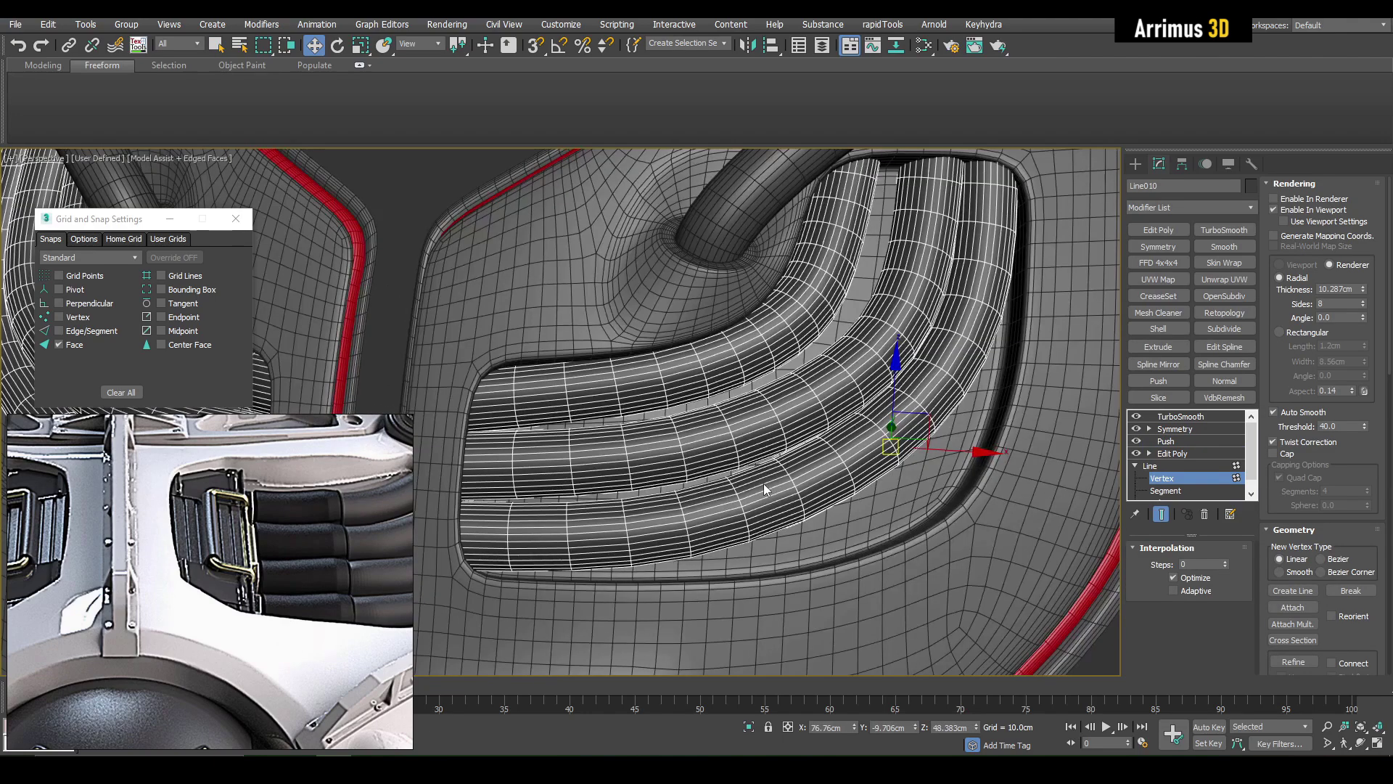
{"action": "key", "text": "F4"}
{"action": "left_click_drag", "start_coordinate": [724, 527], "coordinate": [725, 517]}
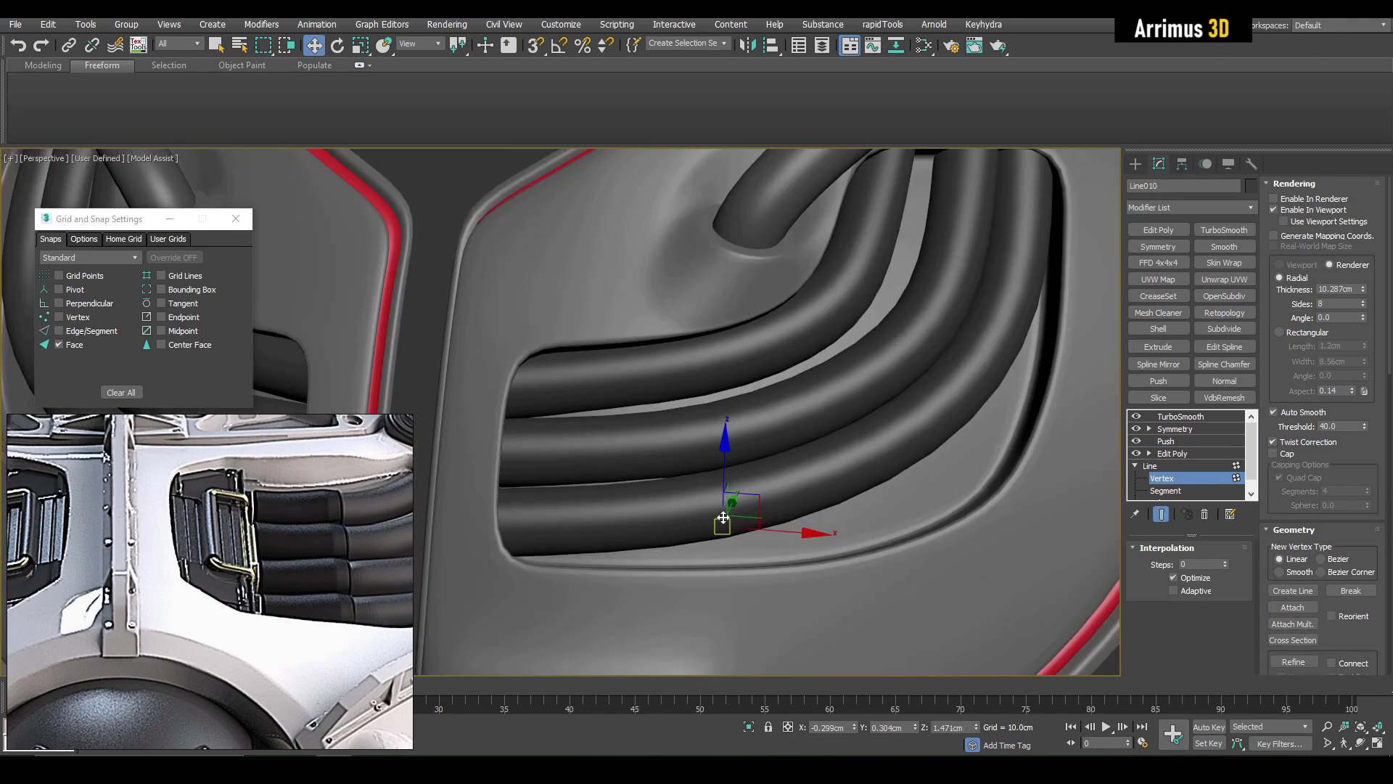
{"action": "middle_click_drag", "start_coordinate": [695, 515], "coordinate": [776, 497]}
{"action": "key", "text": "F4"}
{"action": "key", "text": "F4"}
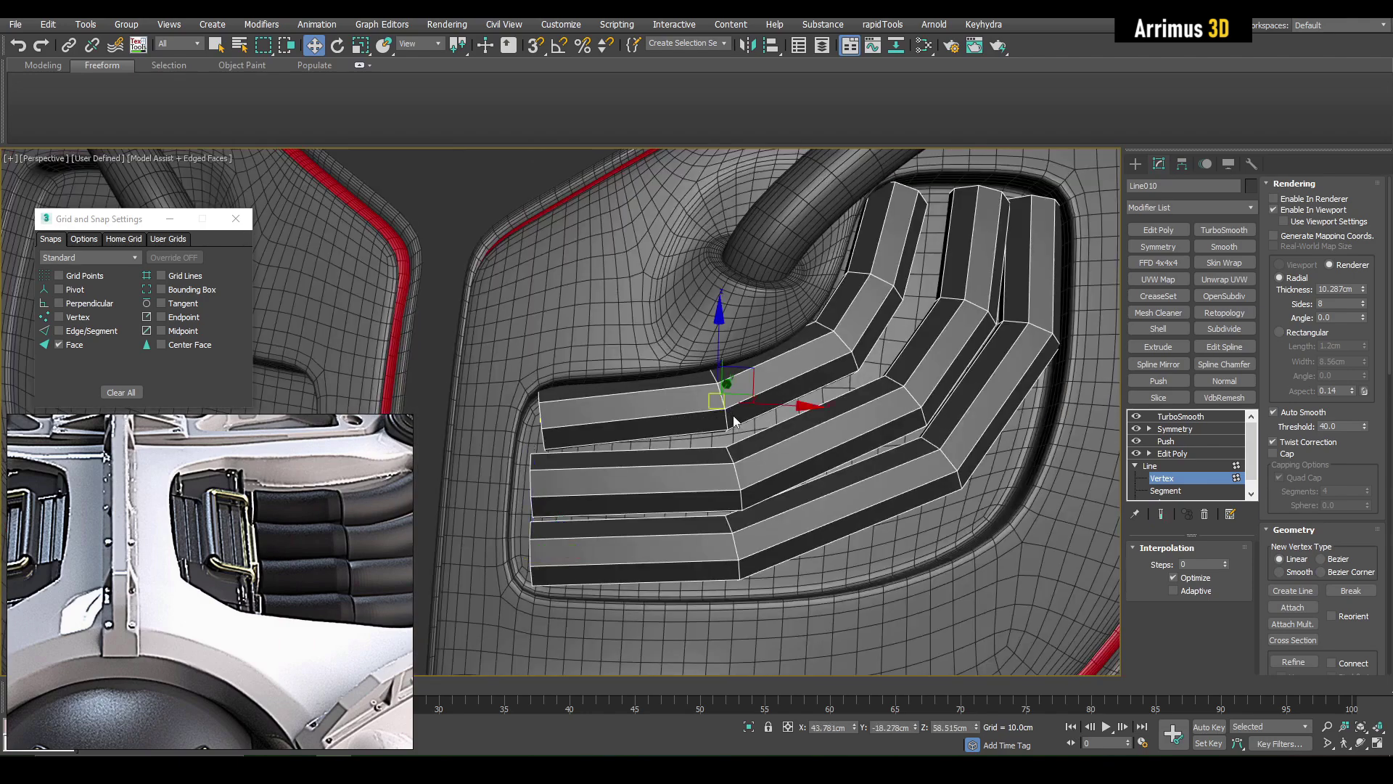
{"action": "key", "text": "F4"}
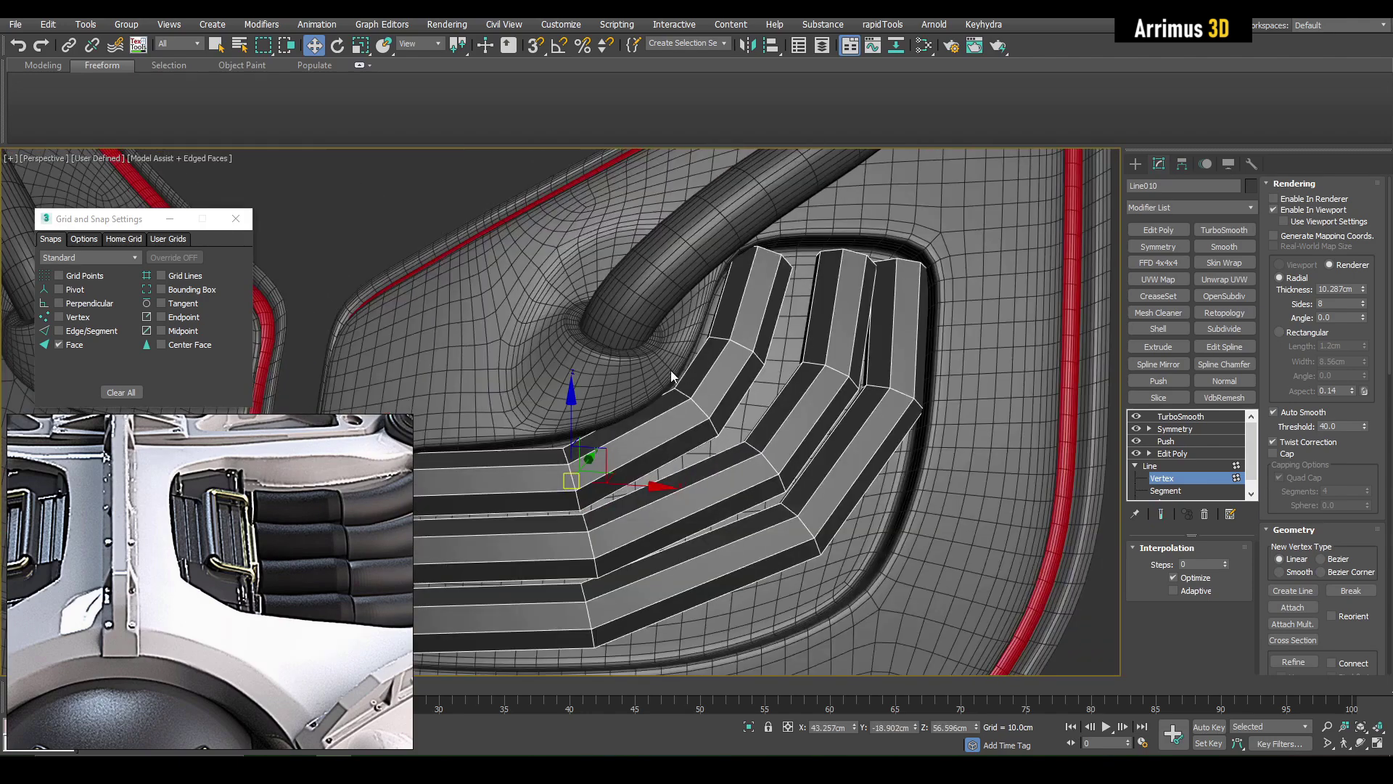
{"action": "key", "text": "F4"}
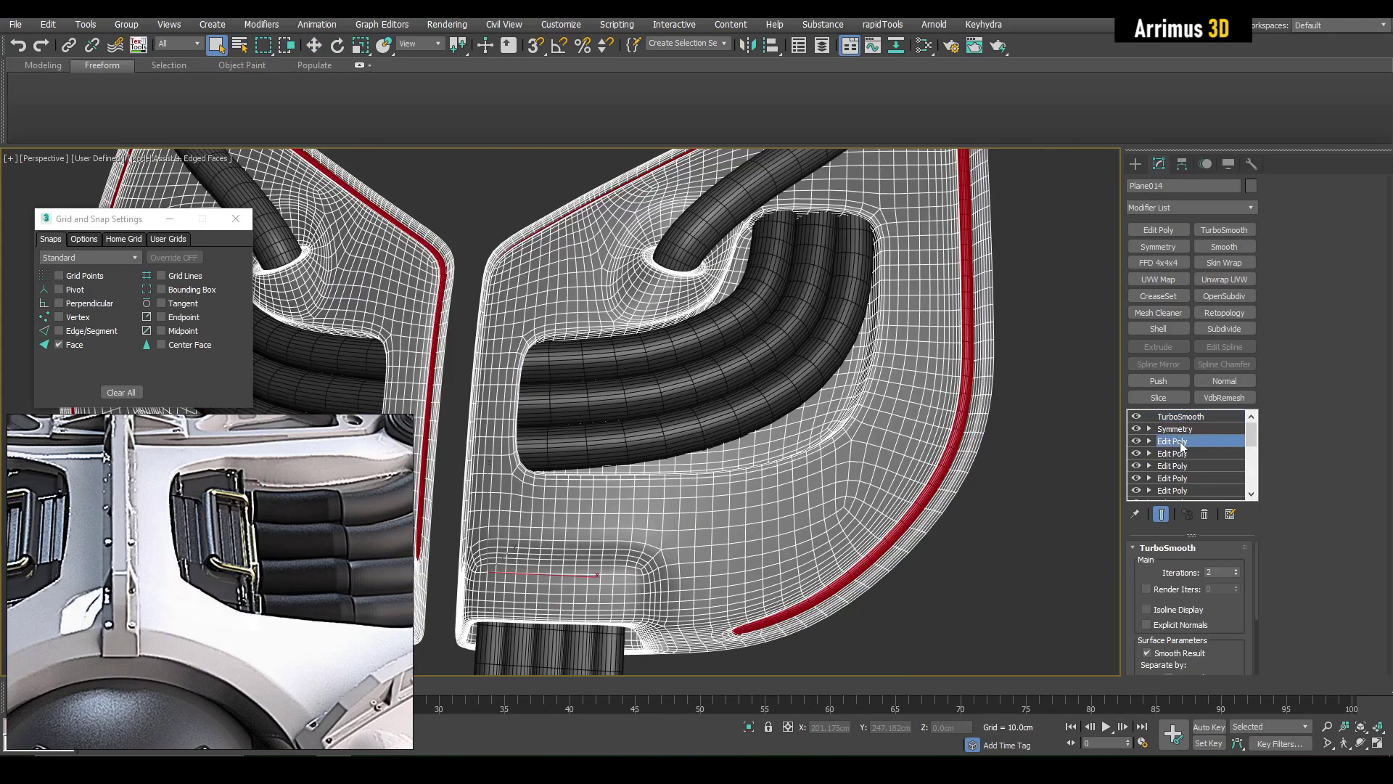
Step: In the plate's upper Edit Poly, move a vertex on the recess's lower curved edge closer to the outermost tube
{"action": "left_click", "coordinate": [1161, 514]}
{"action": "key", "text": "4"}
{"action": "left_click", "coordinate": [829, 436]}
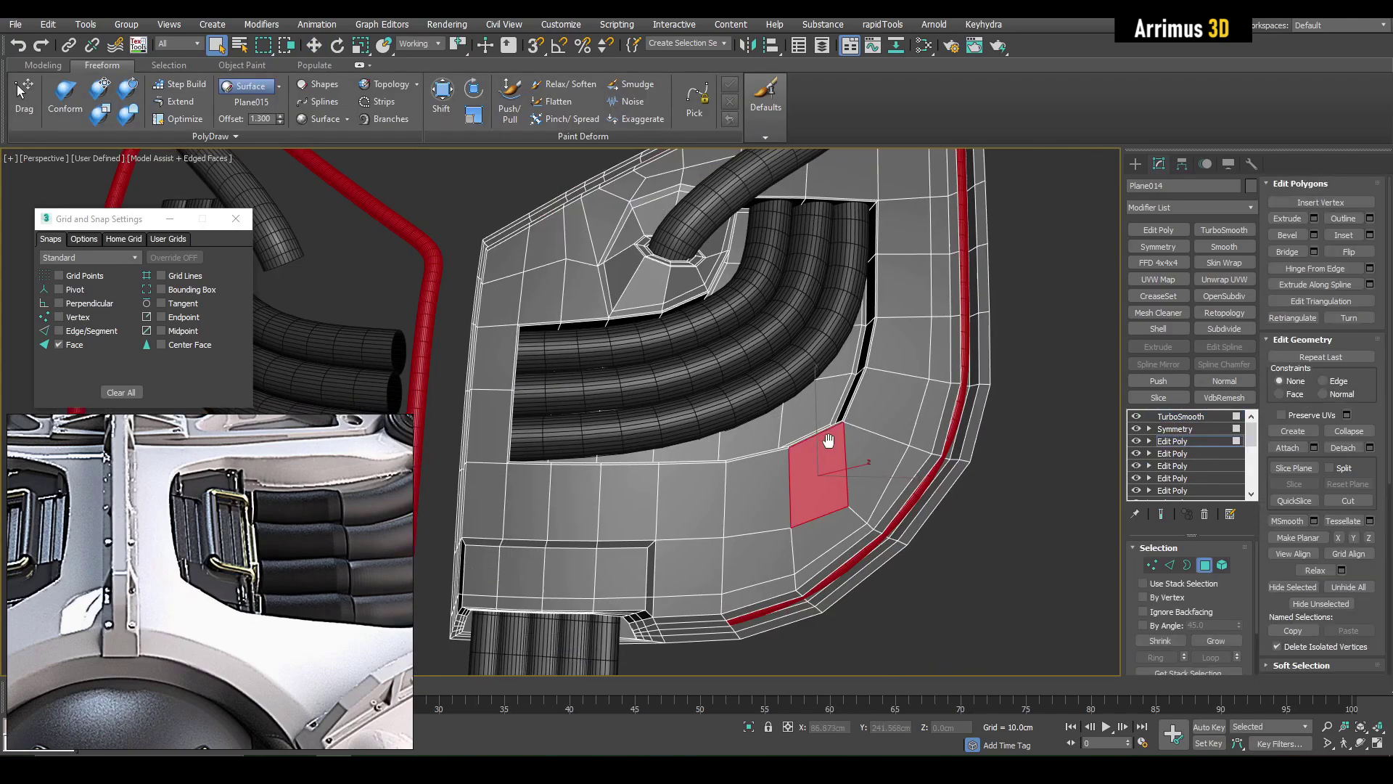
{"action": "scroll", "coordinate": [829, 434], "scroll_direction": "up", "scroll_amount": 5}
{"action": "key", "text": "1"}
{"action": "left_click_drag", "start_coordinate": [738, 417], "coordinate": [799, 477]}
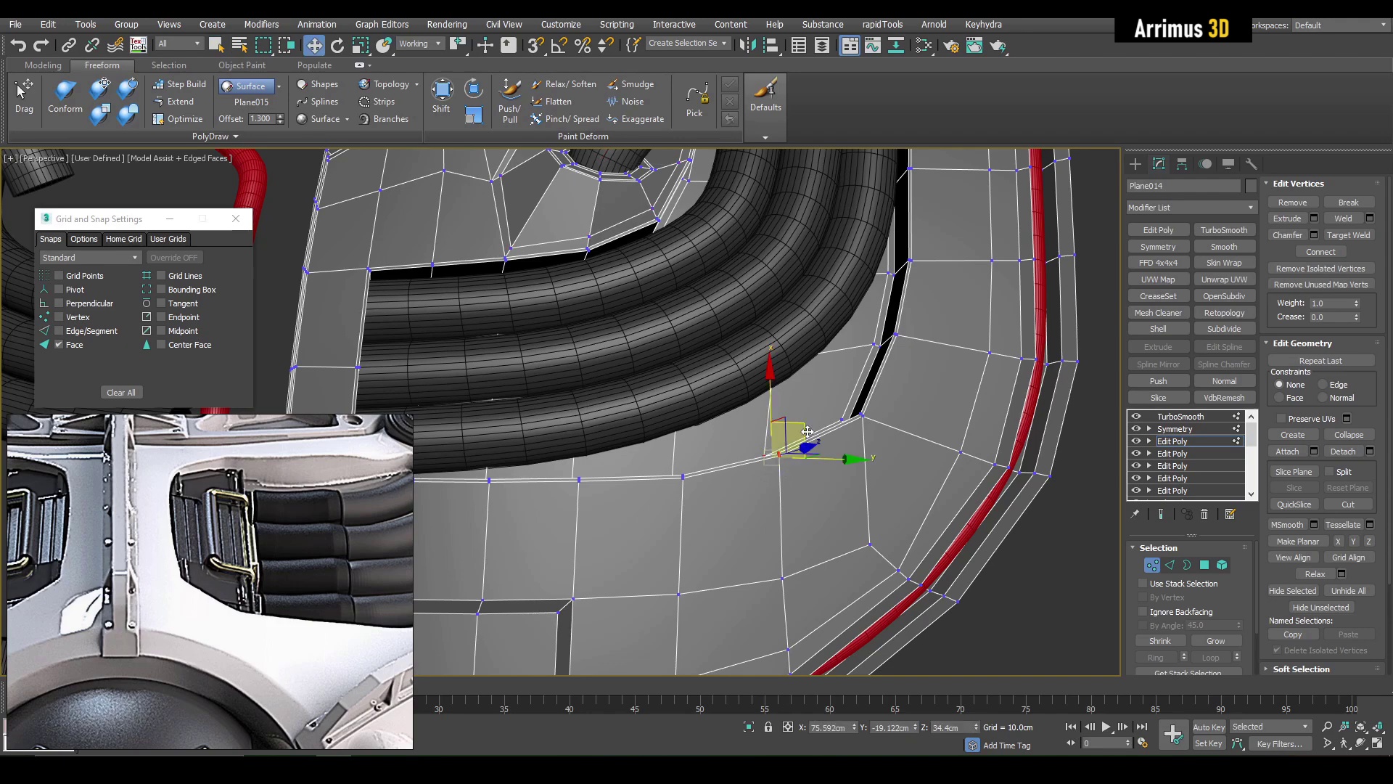
{"action": "middle_click_drag", "start_coordinate": [807, 432], "coordinate": [833, 434], "text": "alt"}
{"action": "key", "text": "ctrl+q"}
{"action": "key", "text": "F4"}
{"action": "left_click_drag", "start_coordinate": [831, 433], "coordinate": [730, 454]}
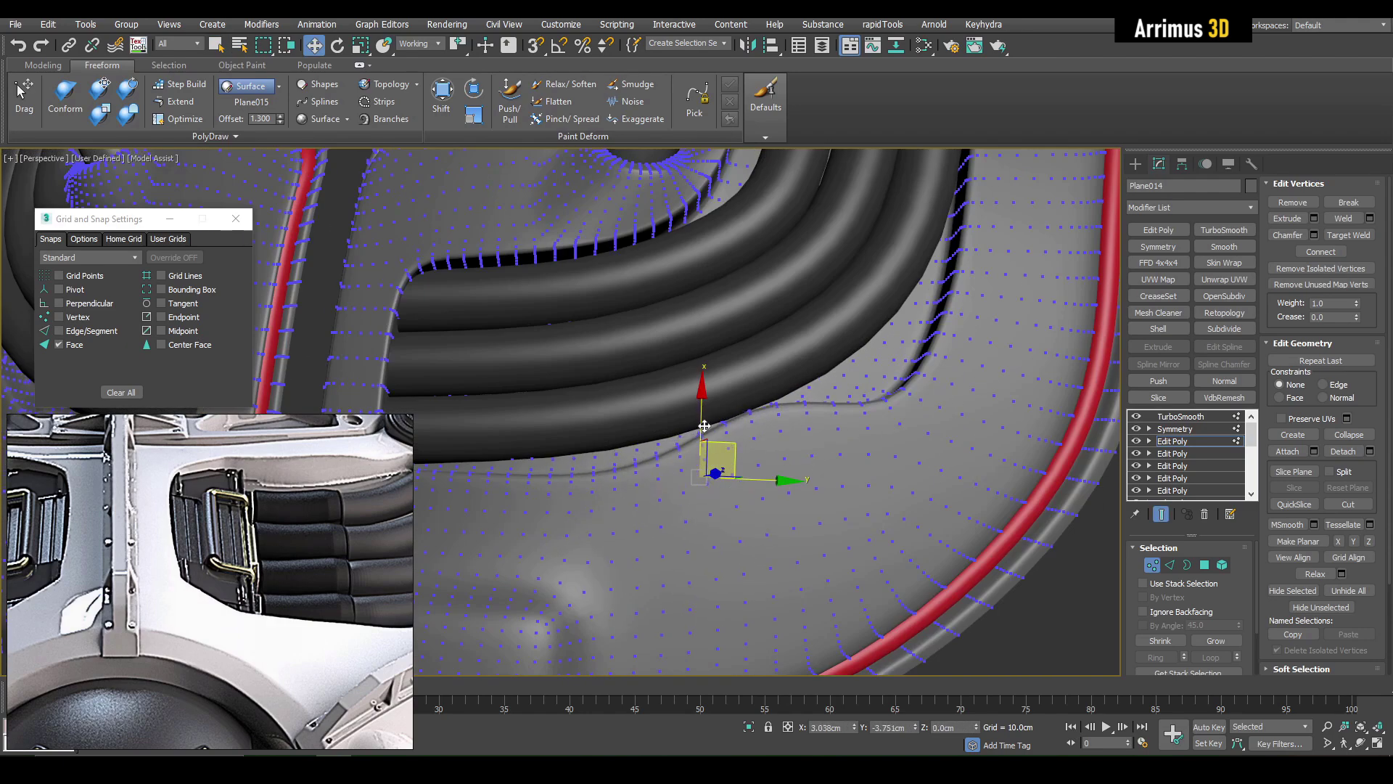
Step: Move the vertices at the recess's lower outer bend inward to follow the outermost tube's curve
{"action": "key", "text": "ctrl+e"}
{"action": "key", "text": "F4"}
{"action": "left_click", "coordinate": [898, 416]}
{"action": "key", "text": "ctrl+e"}
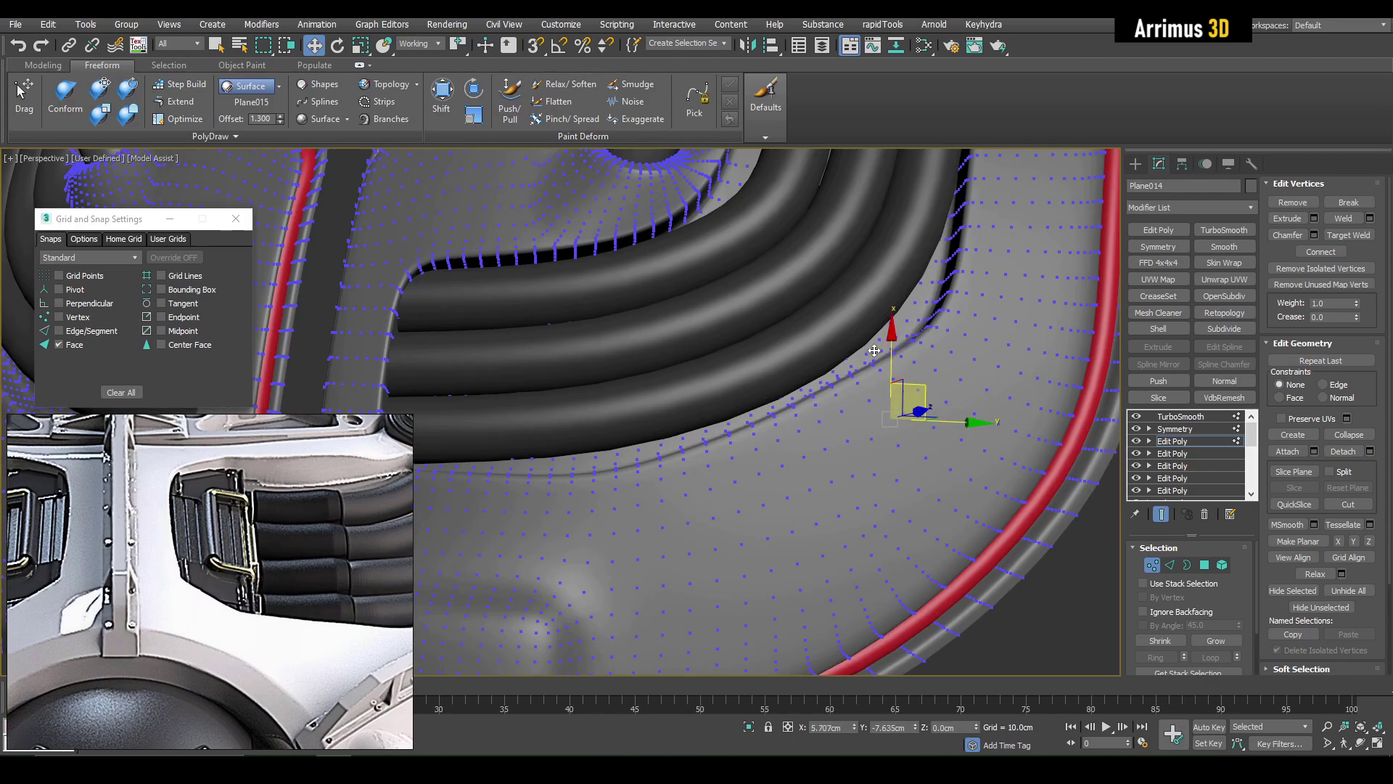
{"action": "middle_click_drag", "start_coordinate": [874, 348], "coordinate": [820, 366], "text": "alt"}
{"action": "left_click_drag", "start_coordinate": [828, 369], "coordinate": [850, 296]}
{"action": "key", "text": "ctrl+e"}
{"action": "middle_click_drag", "start_coordinate": [851, 296], "coordinate": [769, 406], "text": "alt"}
Step: Raise the vertices near the straight inner part of the recess's lower edge toward the lowest tube
{"action": "key", "text": "4"}
{"action": "left_click", "coordinate": [715, 451]}
{"action": "key", "text": "1"}
{"action": "left_click", "coordinate": [721, 442]}
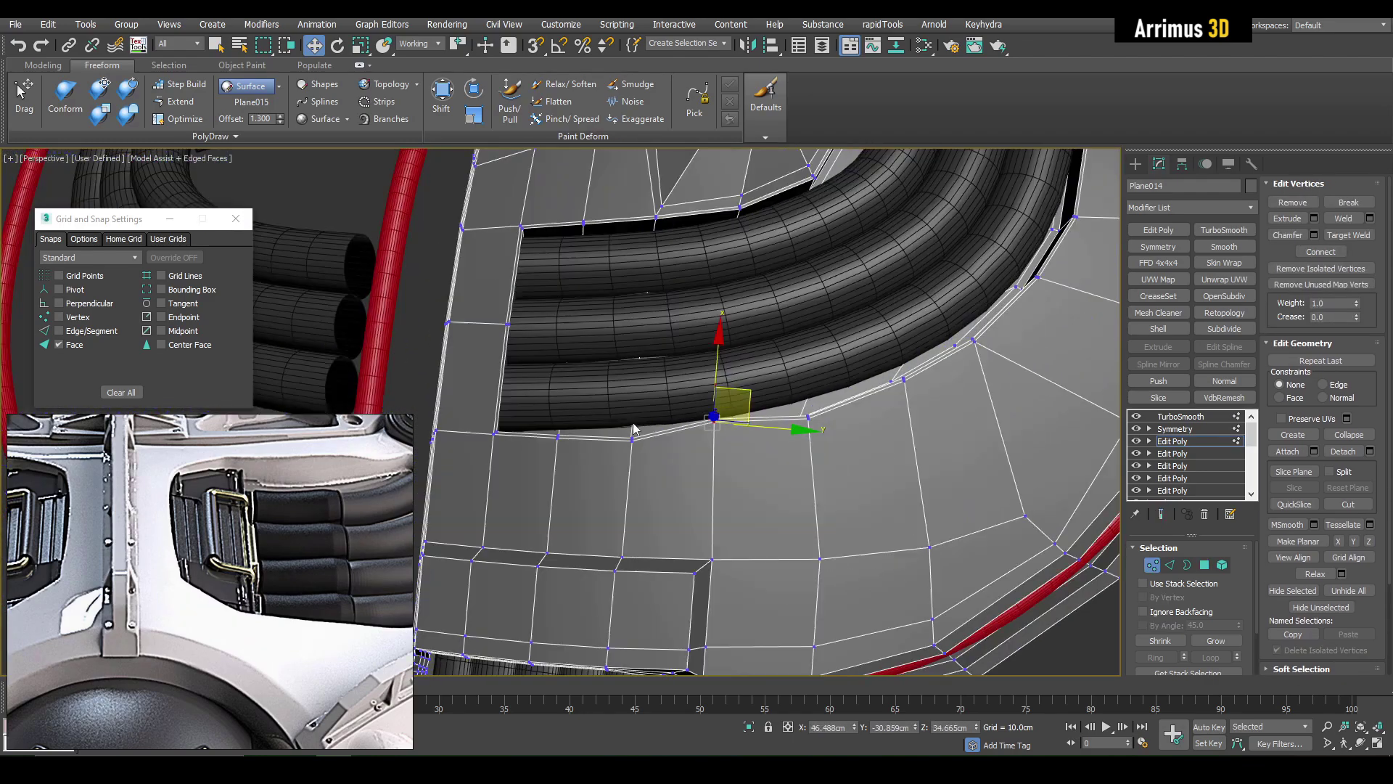
{"action": "left_click", "coordinate": [633, 439]}
{"action": "key", "text": "ctrl+e"}
{"action": "left_click_drag", "start_coordinate": [656, 417], "coordinate": [662, 398]}
Step: Fit the middle vertices of the recess's lower edge against the outermost tube and leave vertex editing
{"action": "left_click", "coordinate": [714, 423]}
{"action": "left_click", "coordinate": [807, 417]}
{"action": "left_click_drag", "start_coordinate": [828, 394], "coordinate": [834, 379]}
{"action": "key", "text": "ctrl+e"}
{"action": "key", "text": "F4"}
{"action": "middle_click_drag", "start_coordinate": [834, 380], "coordinate": [786, 457], "text": "alt"}
{"action": "left_click", "coordinate": [821, 367]}
{"action": "middle_click_drag", "start_coordinate": [838, 352], "coordinate": [804, 402], "text": "alt"}
{"action": "key", "text": "F4"}
{"action": "left_click", "coordinate": [804, 402]}
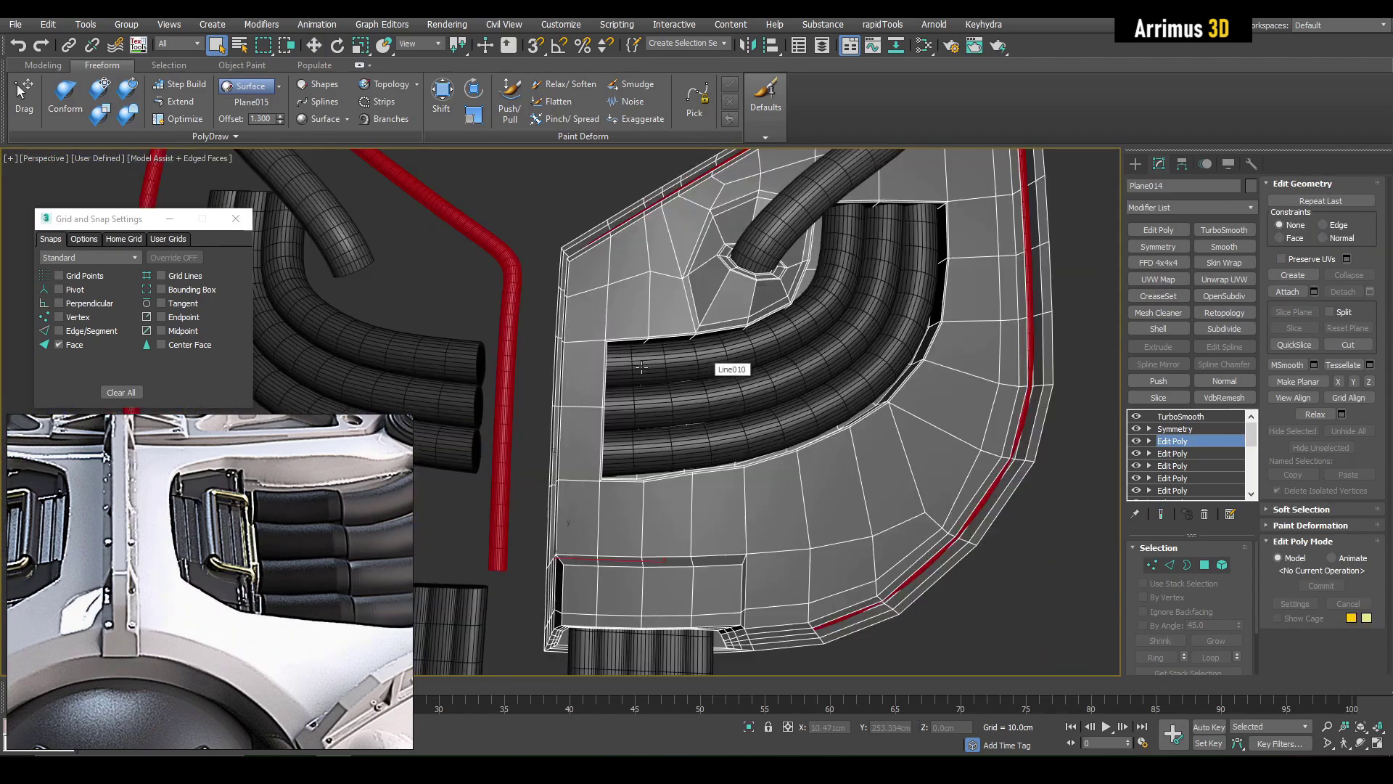
{"action": "left_click", "coordinate": [668, 366]}
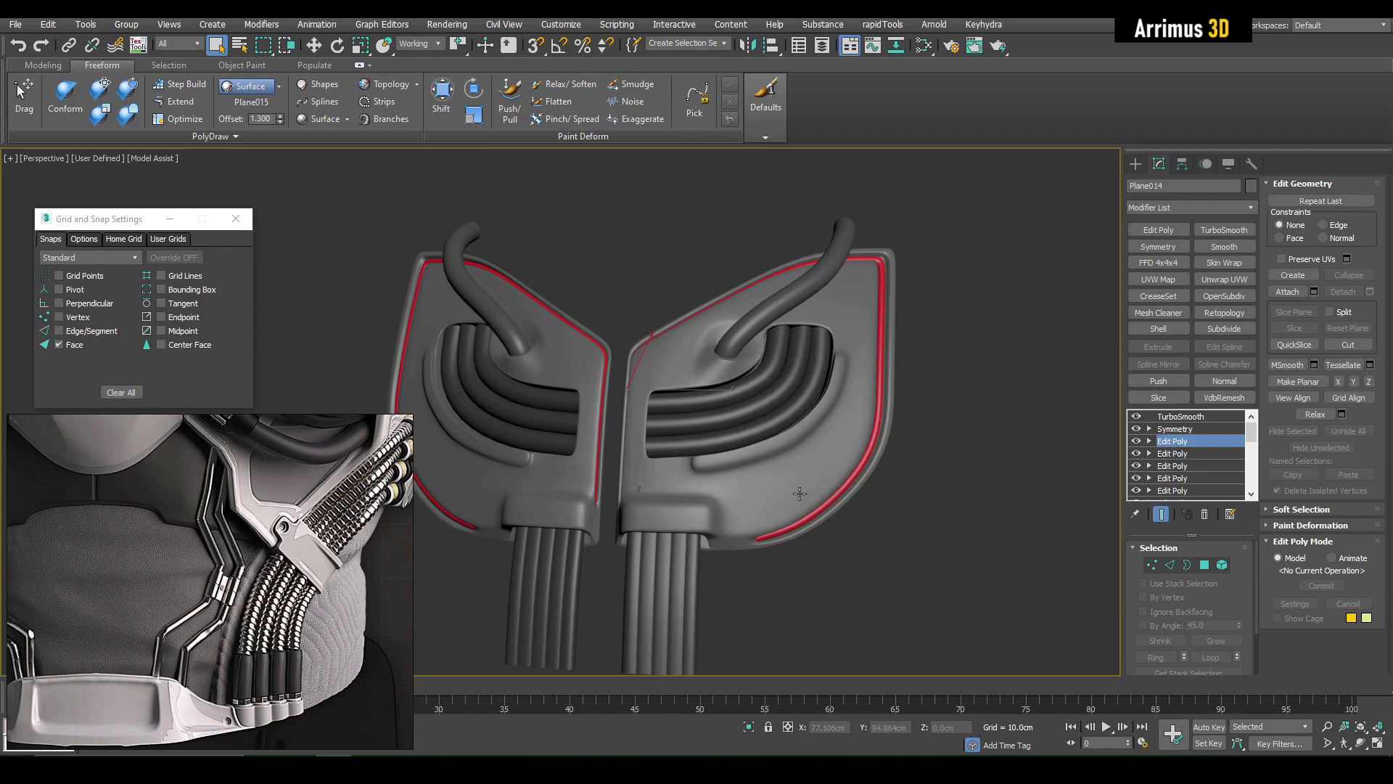
Step: Examine both chest plates and the reference image's ribbed hoses and clamped metal rods
{"action": "middle_click_drag", "start_coordinate": [806, 417], "coordinate": [783, 414], "text": "alt"}
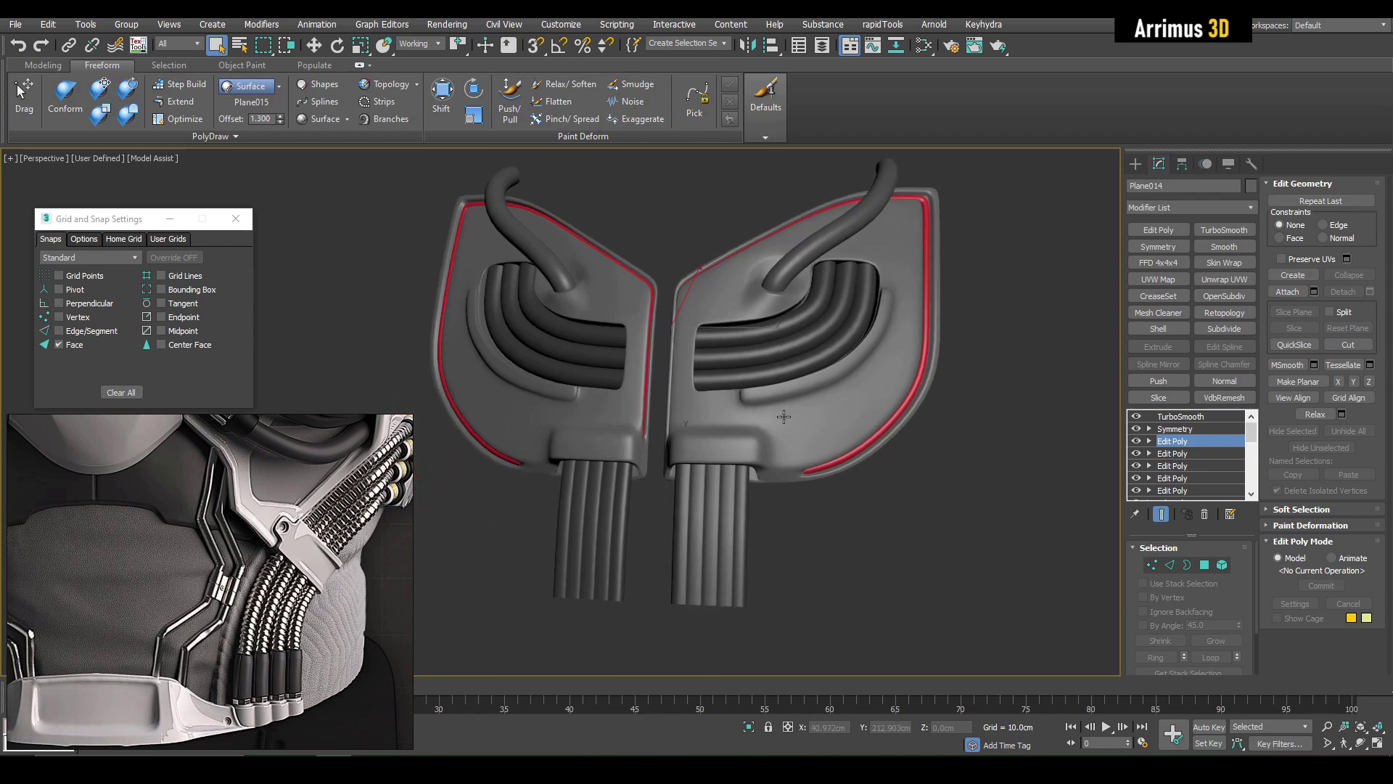
{"action": "key", "text": "F4"}
{"action": "left_click", "coordinate": [798, 348]}
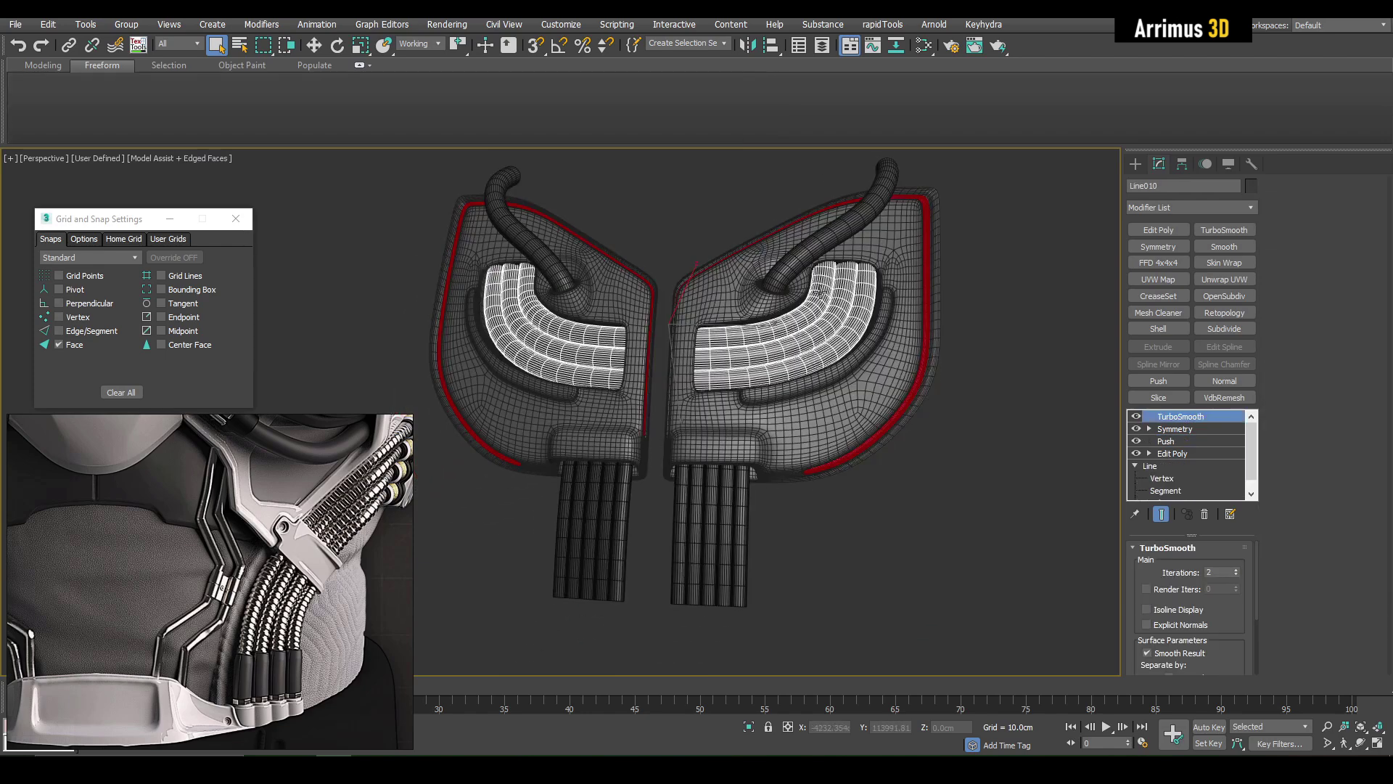
{"action": "scroll", "coordinate": [306, 566], "scroll_direction": "up", "scroll_amount": 5}
{"action": "scroll", "coordinate": [213, 572], "scroll_direction": "down", "scroll_amount": 5}
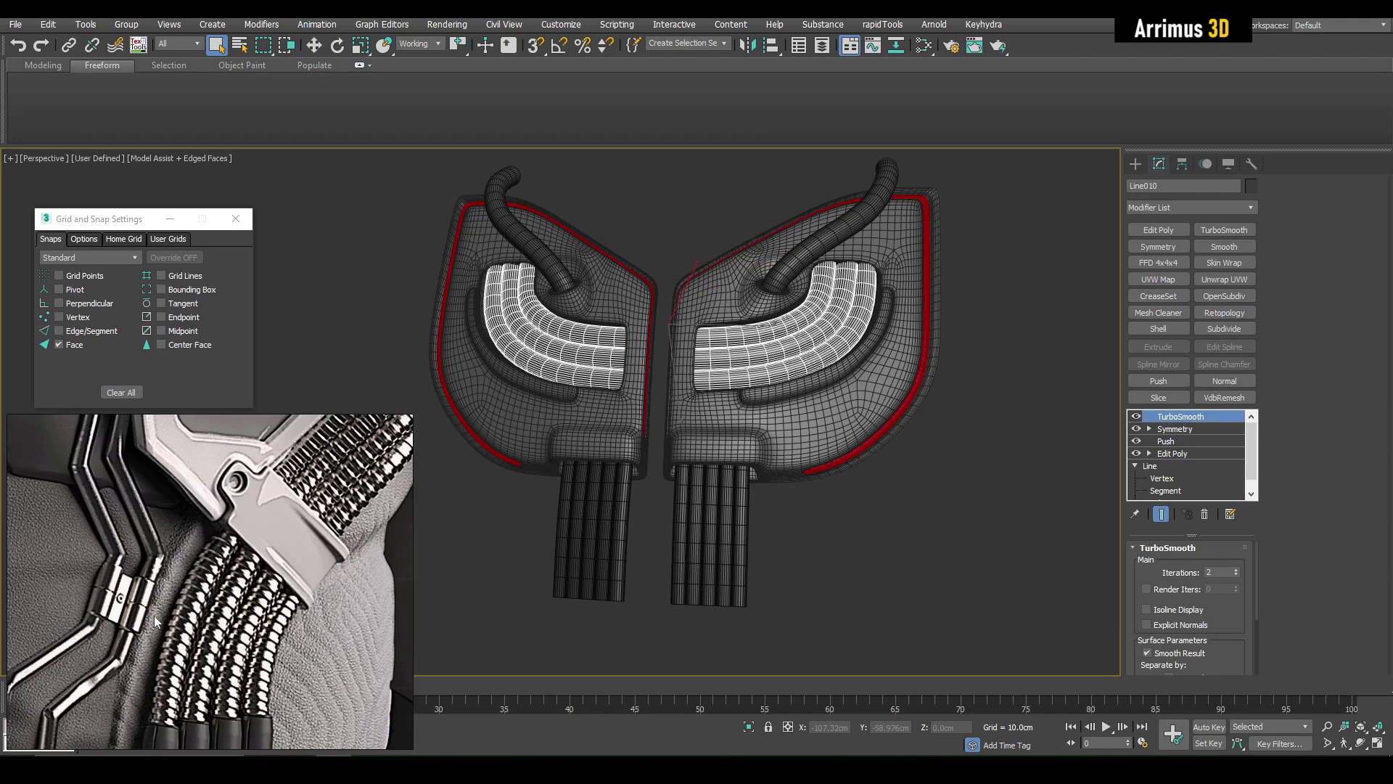
{"action": "scroll", "coordinate": [224, 591], "scroll_direction": "up", "scroll_amount": 6}
{"action": "scroll", "coordinate": [211, 547], "scroll_direction": "down", "scroll_amount": 6}
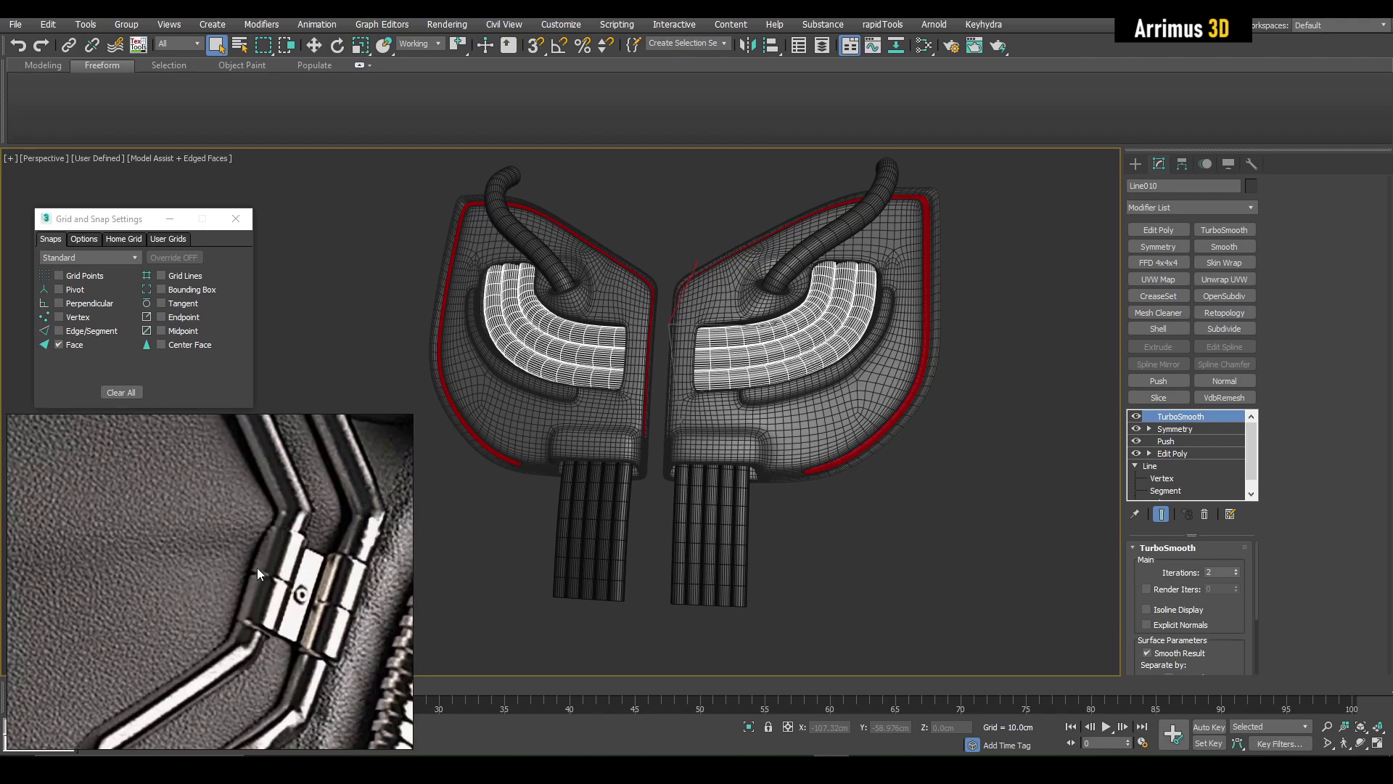
{"action": "middle_click_drag", "start_coordinate": [326, 590], "coordinate": [311, 662]}
{"action": "scroll", "coordinate": [291, 602], "scroll_direction": "down", "scroll_amount": 3}
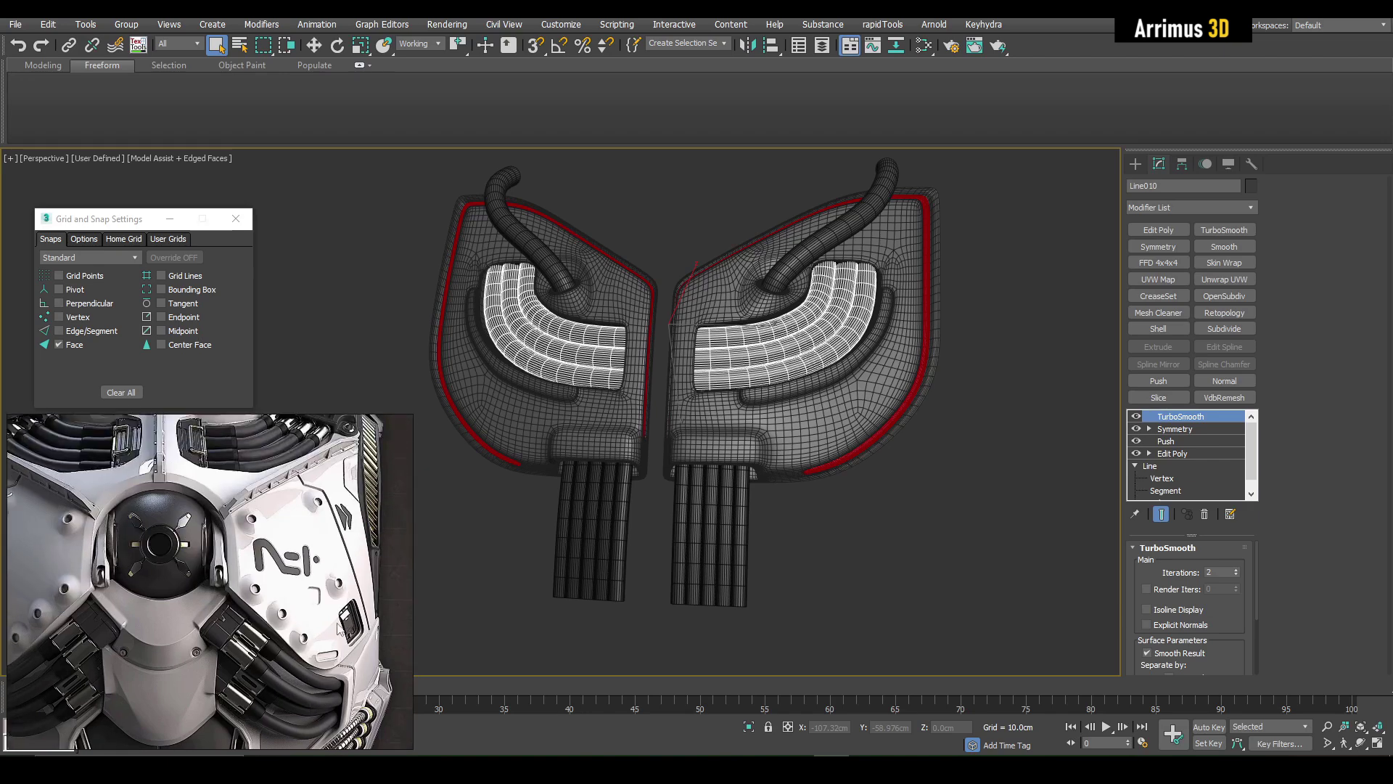
Step: Examine the hose group and buckle in the reference image, and view the deselected chest plates without wireframe
{"action": "scroll", "coordinate": [228, 593], "scroll_direction": "up", "scroll_amount": 6}
{"action": "scroll", "coordinate": [228, 594], "scroll_direction": "up", "scroll_amount": 3}
{"action": "scroll", "coordinate": [289, 532], "scroll_direction": "down", "scroll_amount": 4}
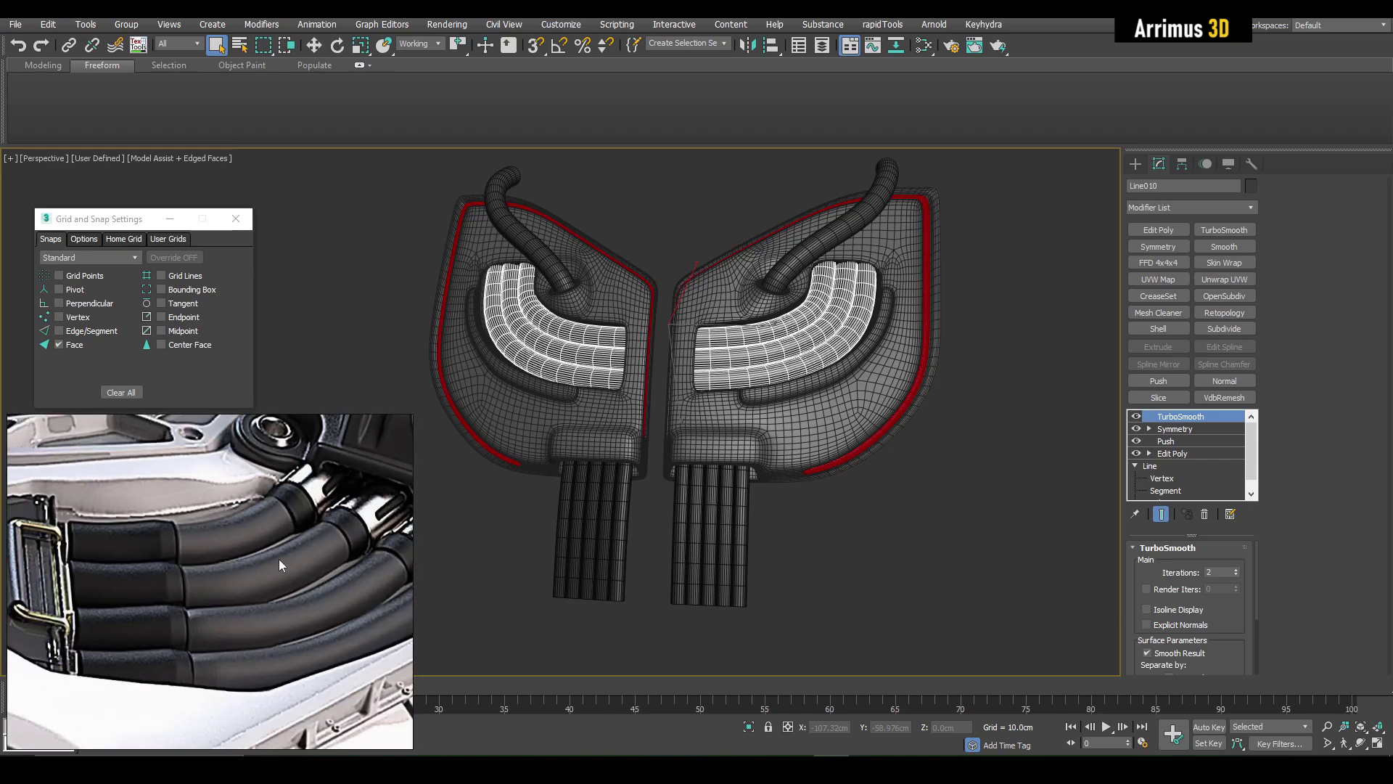
{"action": "middle_click_drag", "start_coordinate": [280, 563], "coordinate": [334, 563]}
{"action": "scroll", "coordinate": [747, 559], "scroll_direction": "down", "scroll_amount": 4}
{"action": "key", "text": "F4"}
{"action": "left_click", "coordinate": [854, 516]}
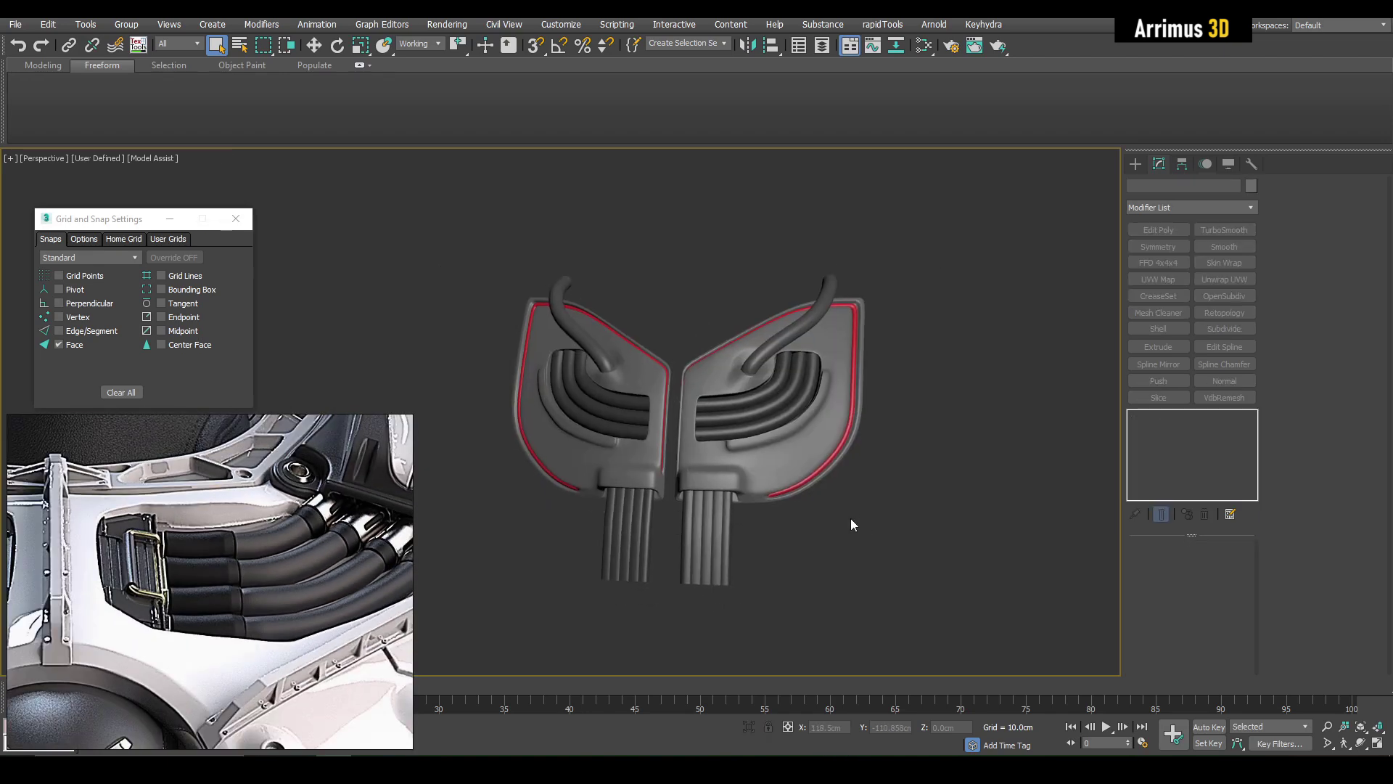